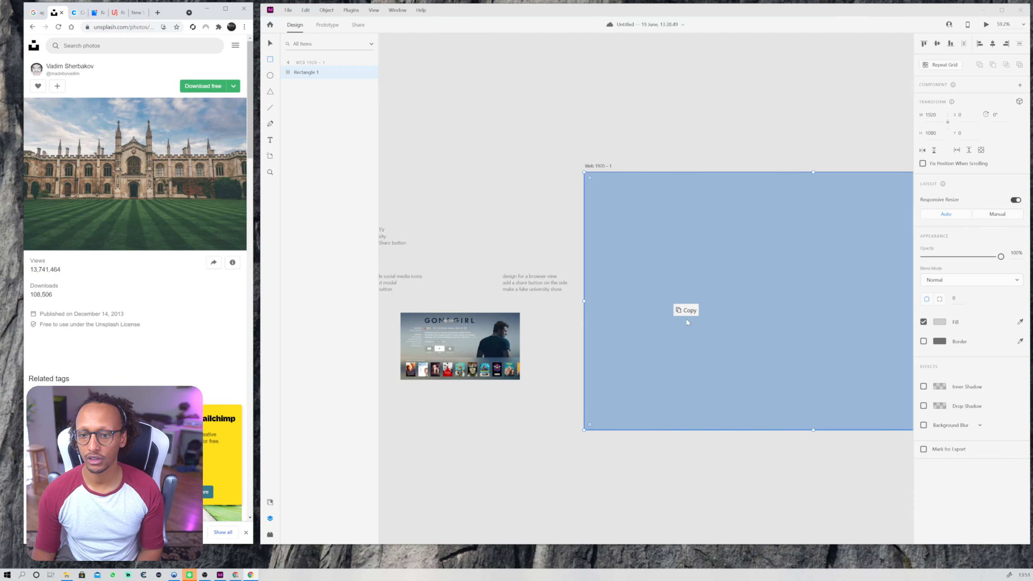
# Fill the 1920 × 1080 rectangle on the Web 1920 – 1 artboard with the university building photo from Unsplash.
pyautogui.click(740, 134)
pyautogui.moveTo(740, 134); pyautogui.dragTo(803, 107)
pyautogui.press('v')
pyautogui.click(638, 114)
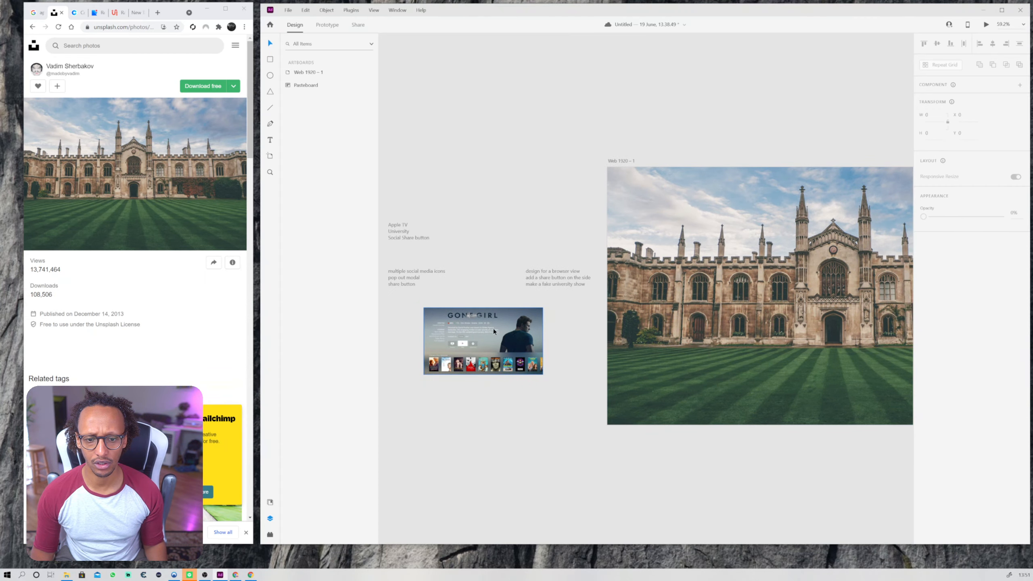
# Duplicate the browser-view note below the Gone Girl reference and replace its text with "Director" and the director's full name underneath.
pyautogui.click(481, 332)
pyautogui.scroll(6, 432, 406)
pyautogui.moveTo(500, 351); pyautogui.dragTo(592, 386)
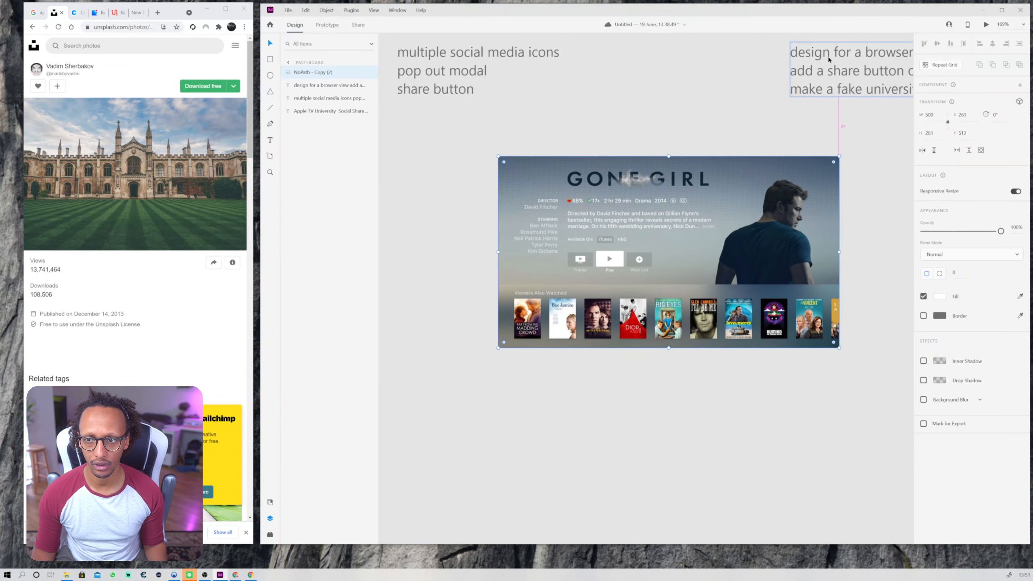
pyautogui.keyDown('alt'); pyautogui.moveTo(823, 58); pyautogui.dragTo(506, 407); pyautogui.keyUp('alt')
pyautogui.doubleClick(521, 412)
pyautogui.write('D')
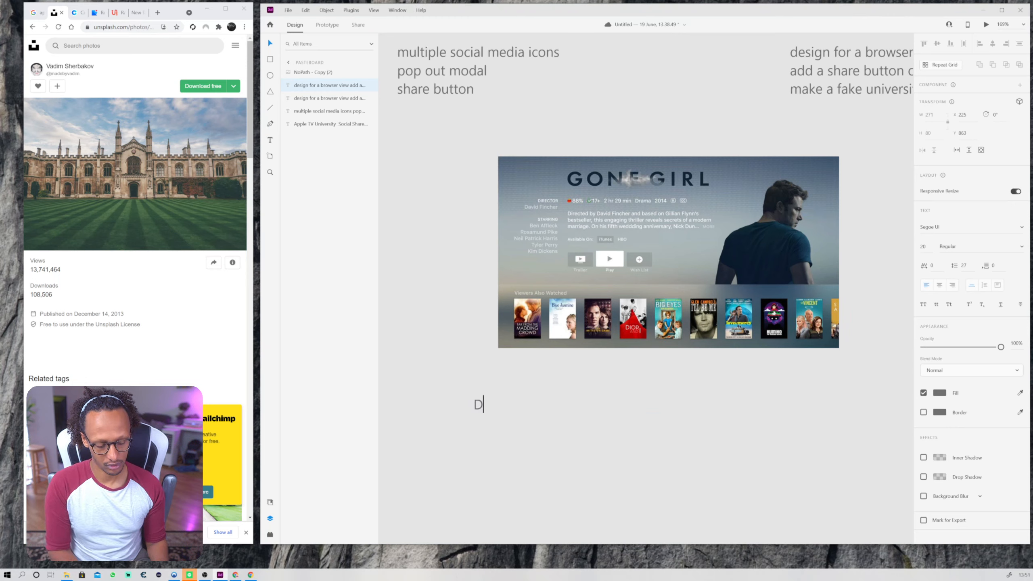
pyautogui.write('irector')
pyautogui.press('Return')
pyautogui.write('Khalid Maani')
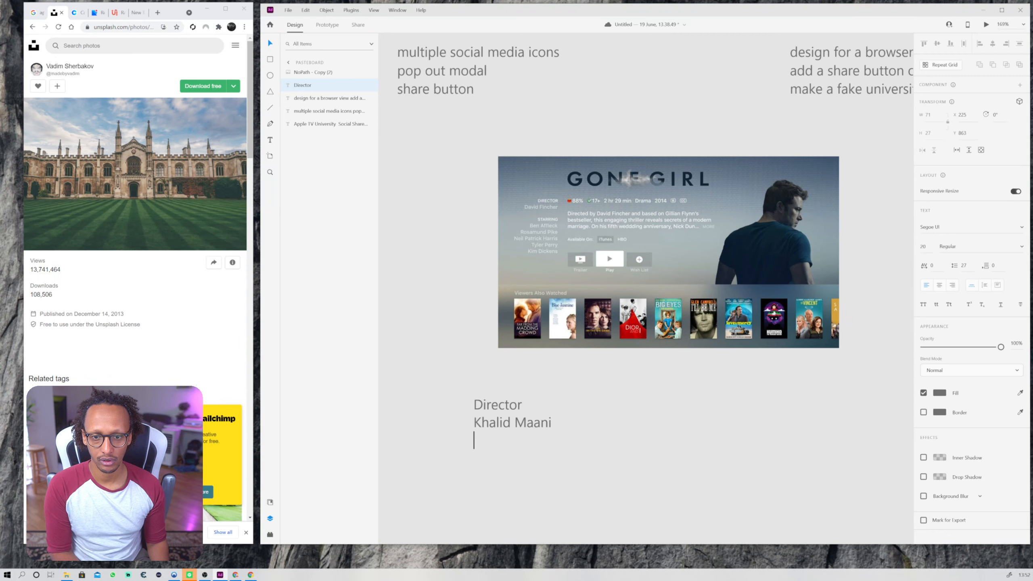
# Add a "Starring" list with the creator's first name (Himself), Ben Affleck (Himself), Rosamund Pike, Neil Patrick Harris and Tyler Perry.
pyautogui.press('Return')
pyautogui.write('Starr')
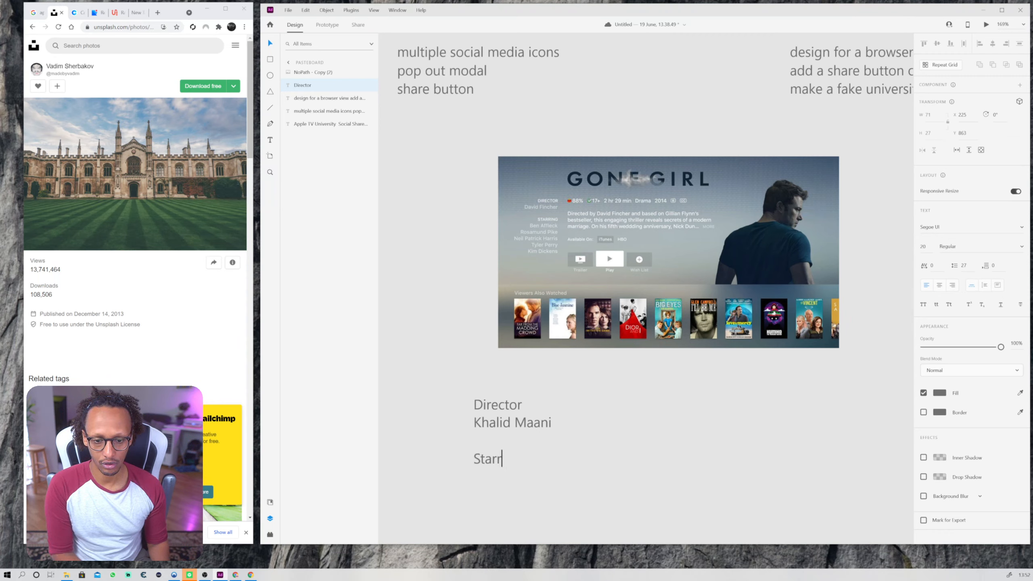
pyautogui.write('ingKhal')
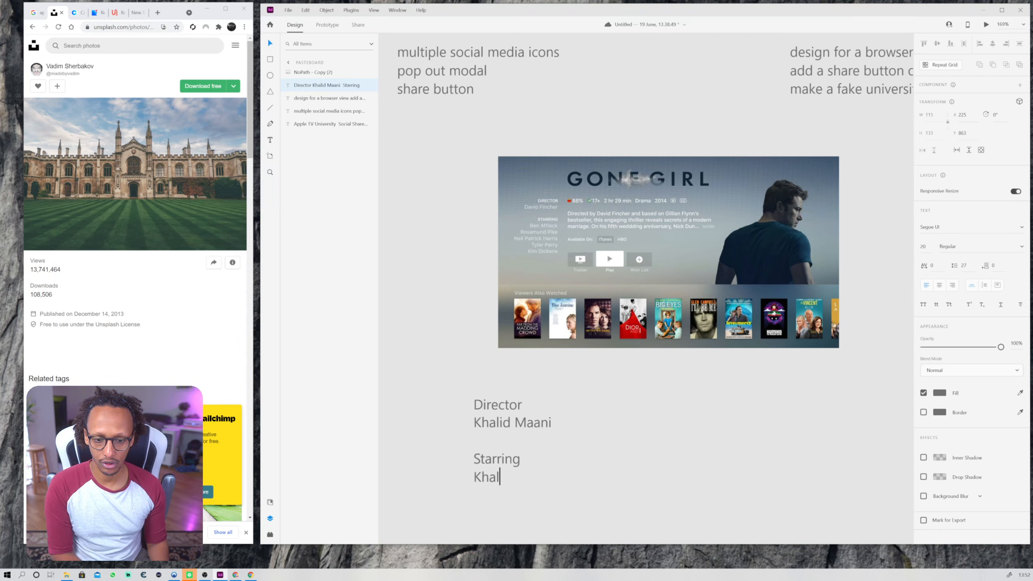
pyautogui.write('id (Himself)')
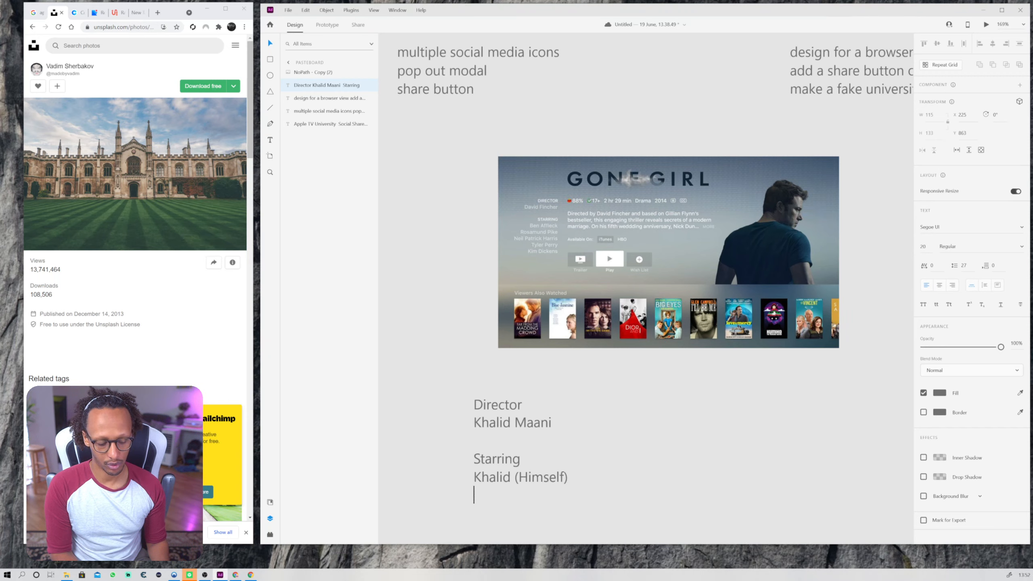
pyautogui.write('Ben Affl')
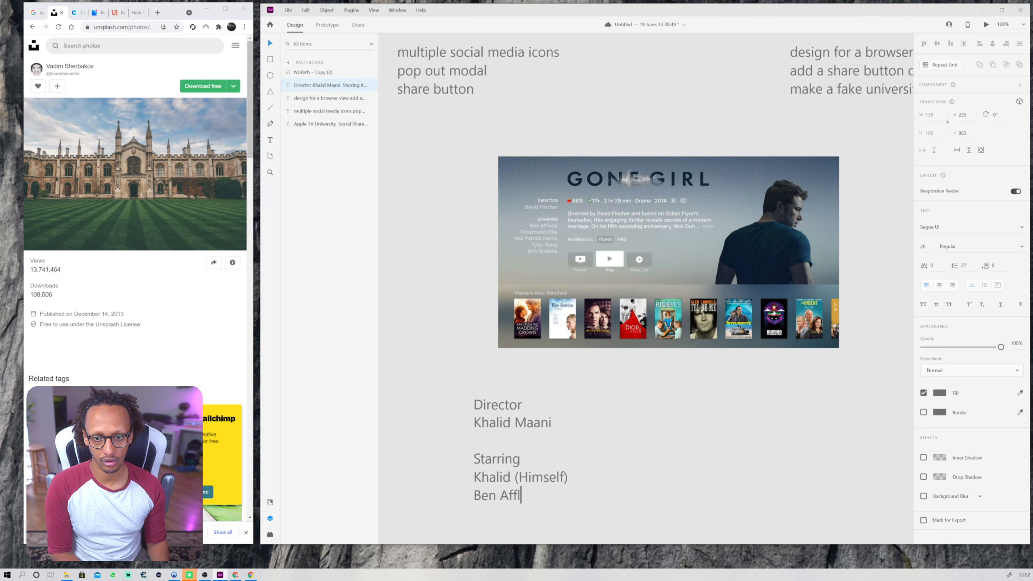
pyautogui.write('eec (Himself)')
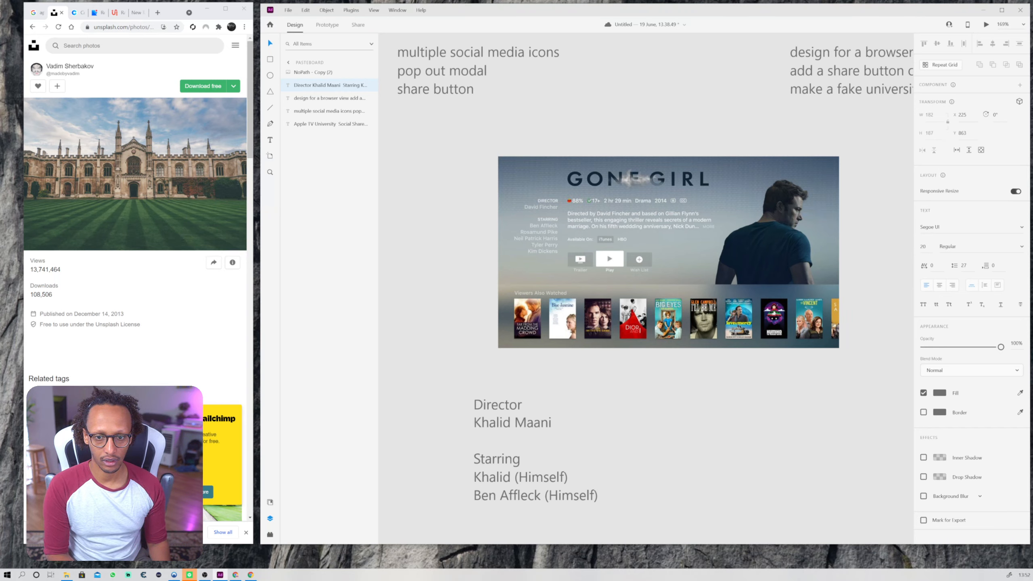
pyautogui.write('Rosa')
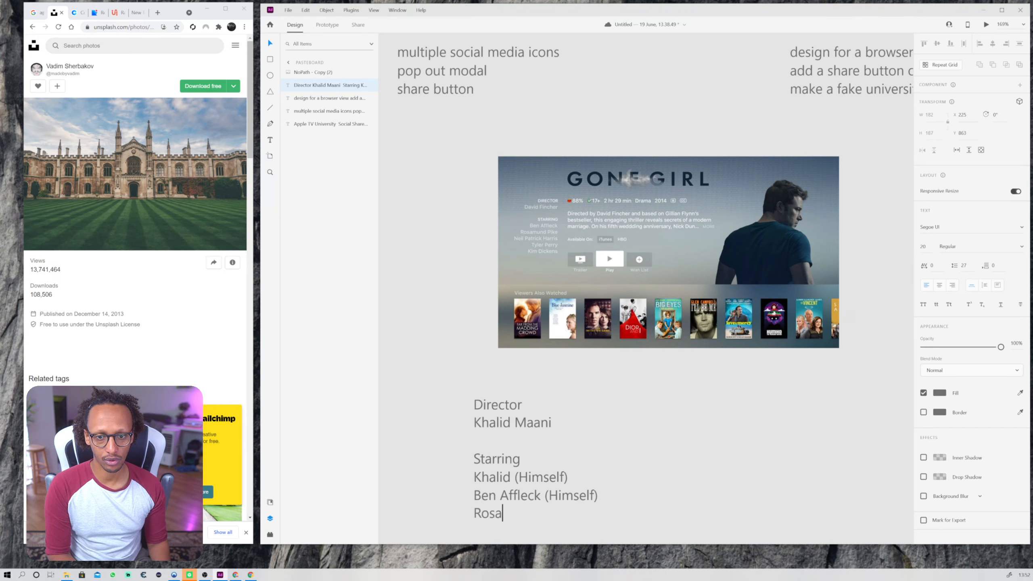
pyautogui.write('mund Pik')
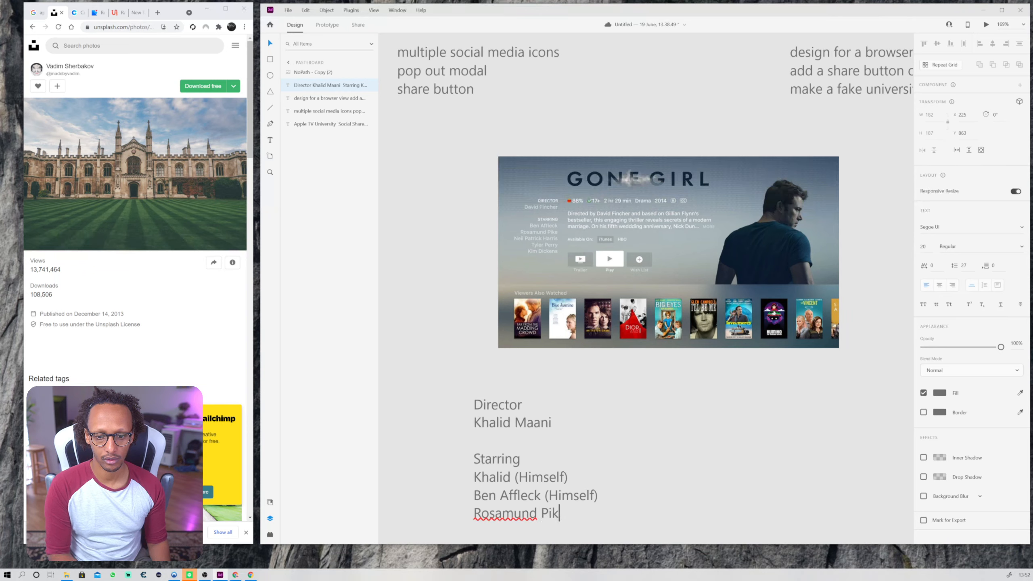
pyautogui.write('N')
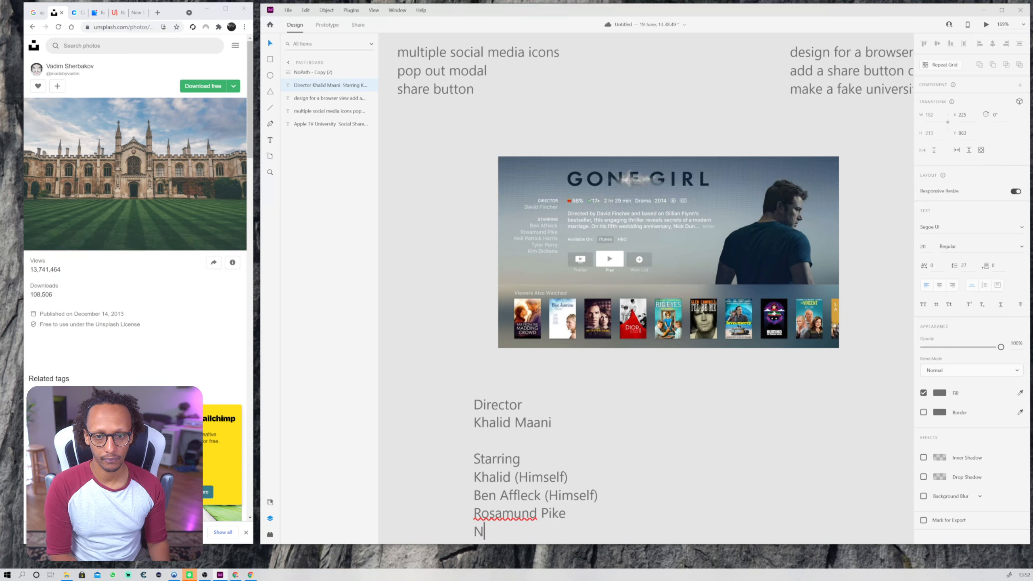
pyautogui.write('eil Patri')
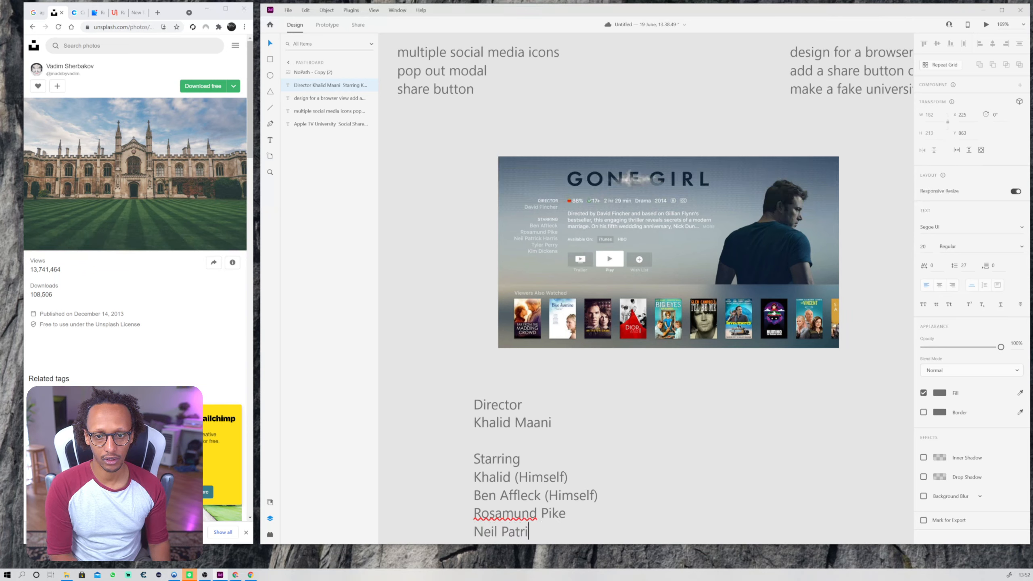
pyautogui.write('ck Harris')
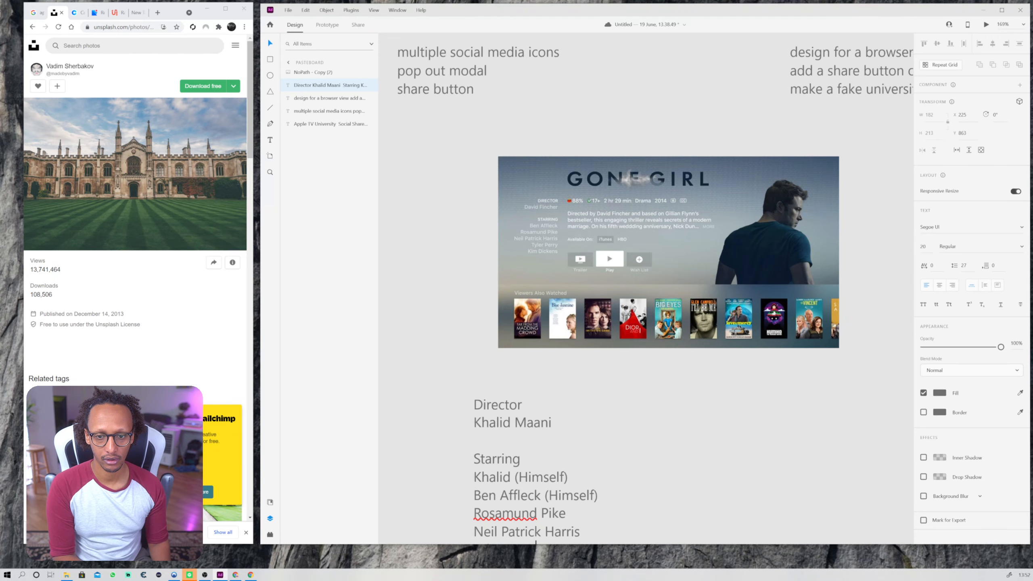
pyautogui.press('Escape')
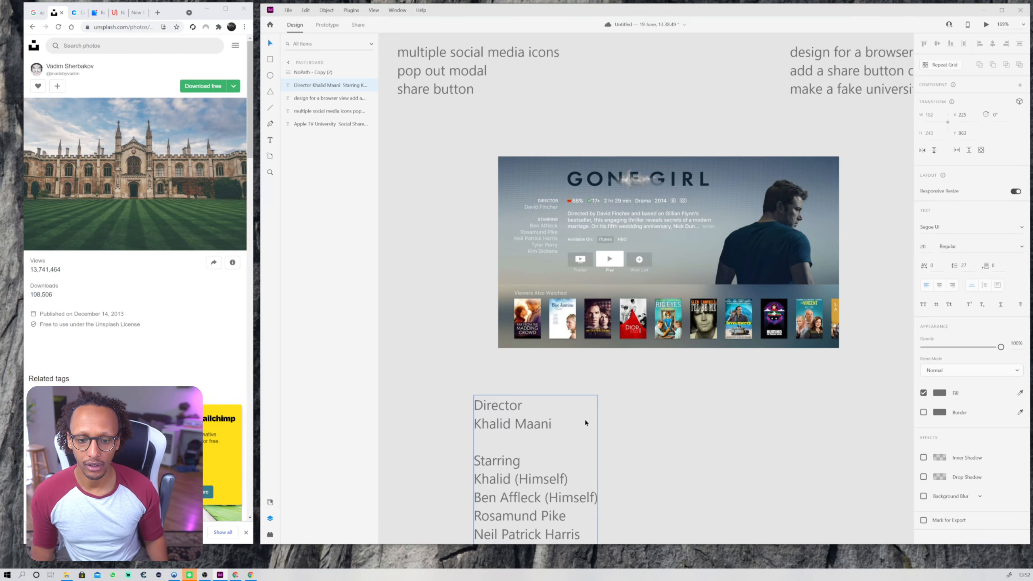
# Right-align the director and cast credits text and place a duplicate of it beside the original.
pyautogui.scroll(-3, 585, 423)
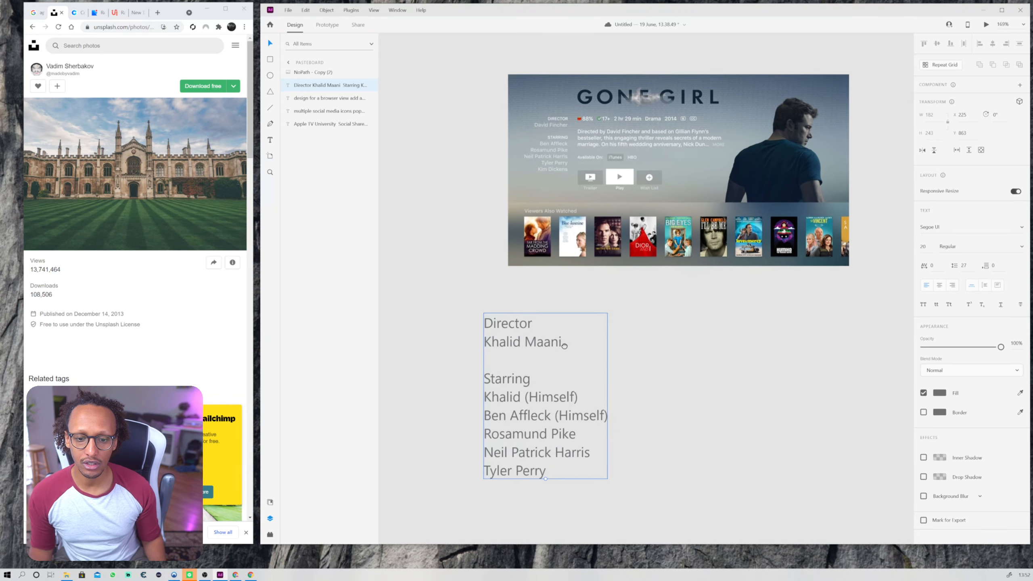
pyautogui.click(952, 285)
pyautogui.click(772, 348)
pyautogui.moveTo(563, 374); pyautogui.dragTo(721, 391)
# Replace the duplicated credits text with the line "88% Match +17 Rated 2 hr 29 min".
pyautogui.press('Return')
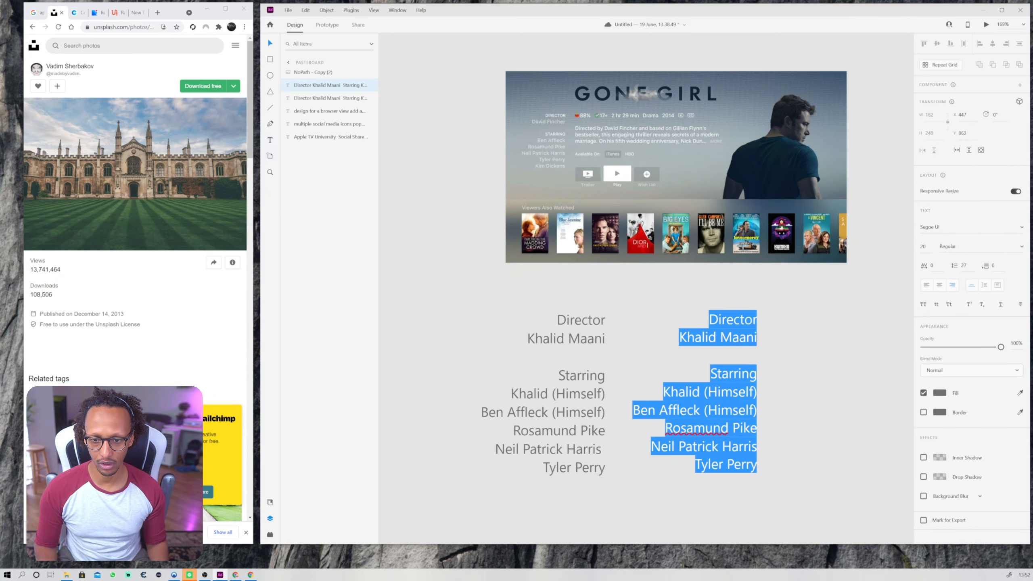
pyautogui.write('88% Match')
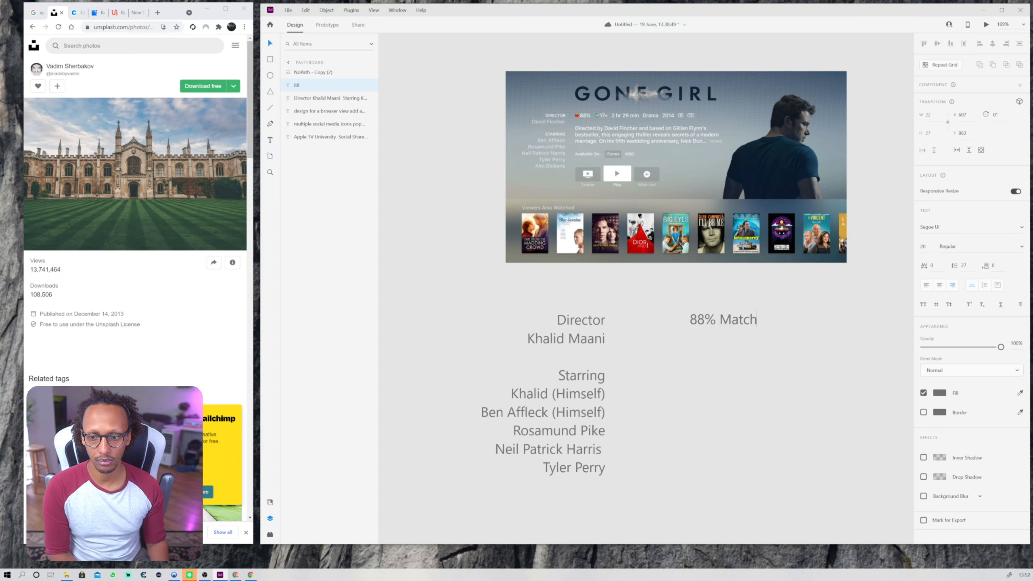
pyautogui.write('  +18')
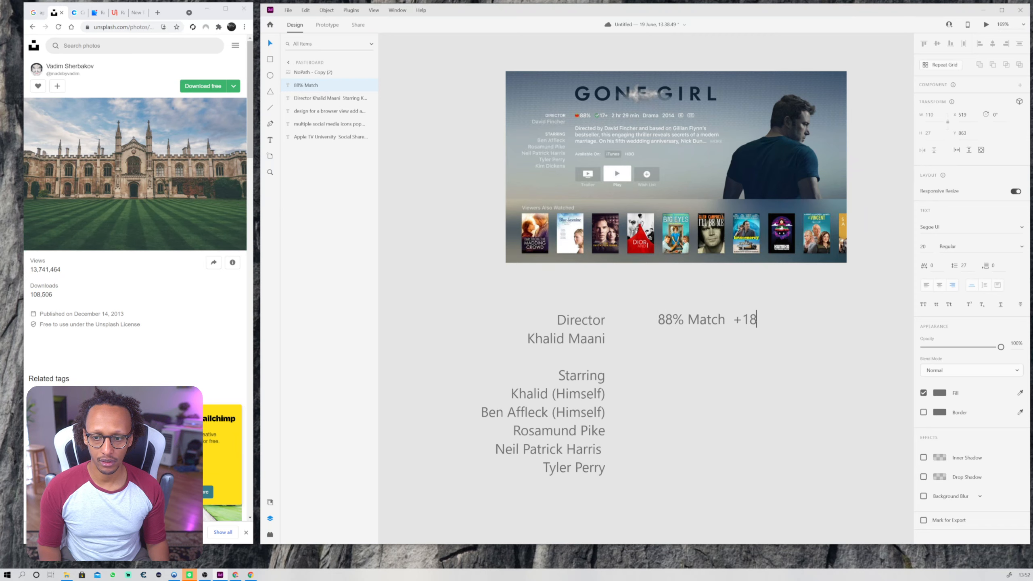
pyautogui.press('BackSpace')
pyautogui.write('7')
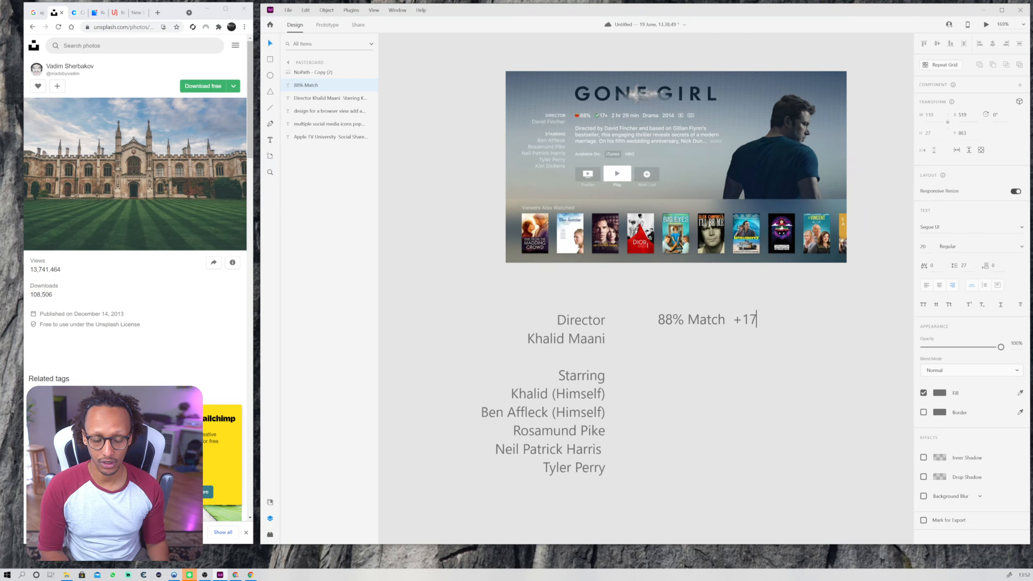
pyautogui.write(' Rated')
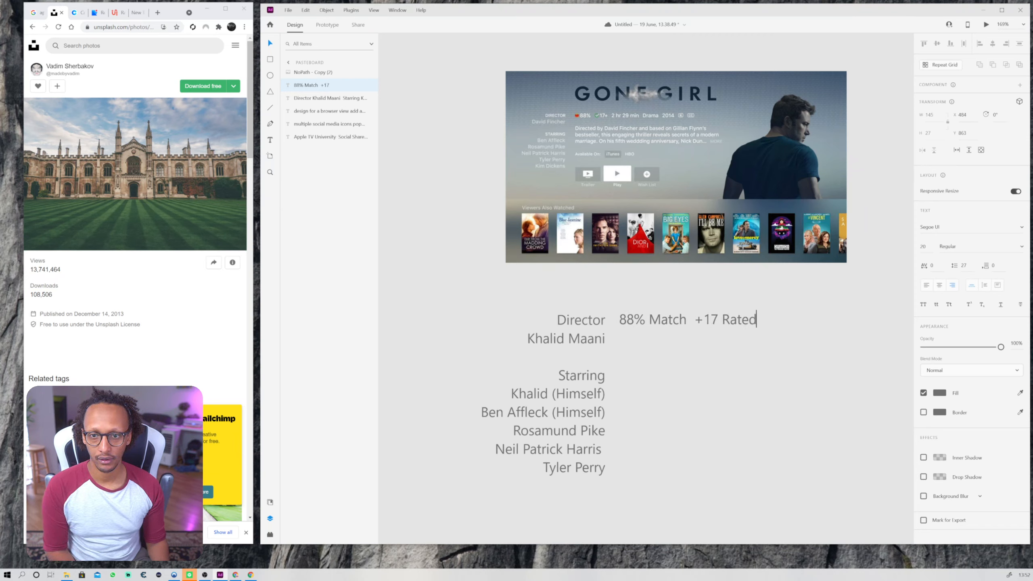
pyautogui.write('  2')
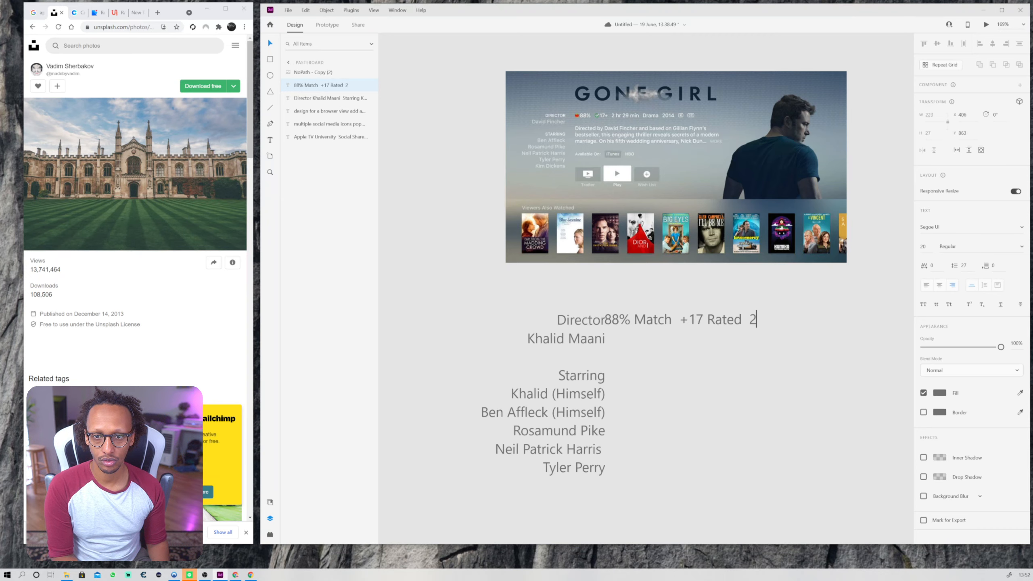
pyautogui.write(' hr 29 min')
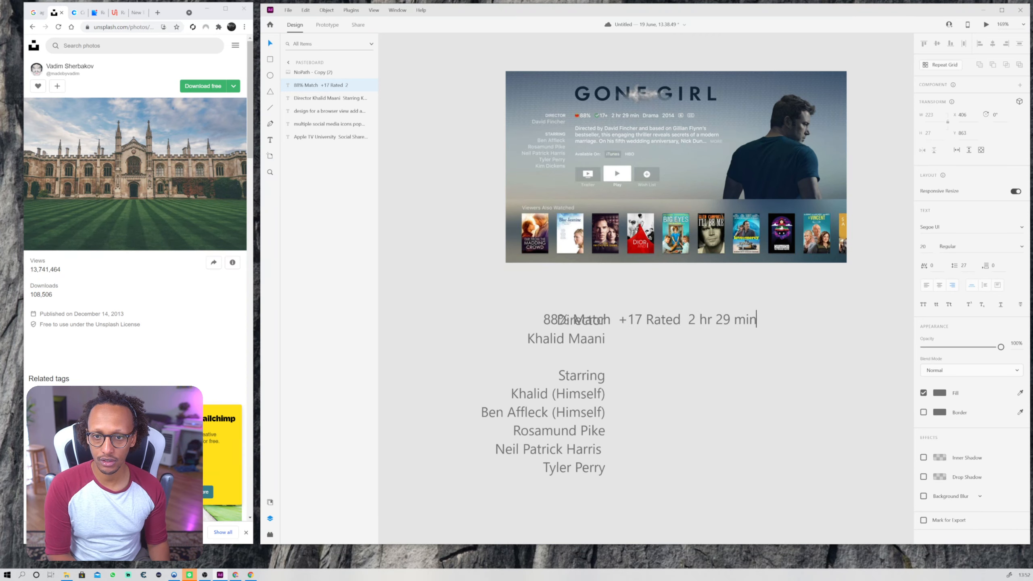
# Append the genre "Drama/Thriller" and "20147" to the end of the match, rating and runtime line.
pyautogui.write('   Drama')
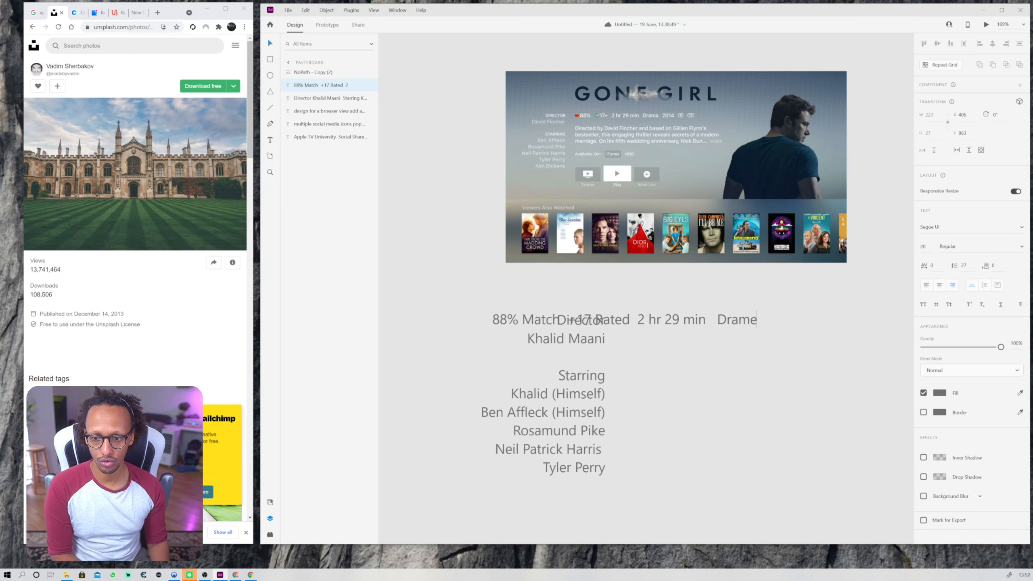
pyautogui.write(' / T')
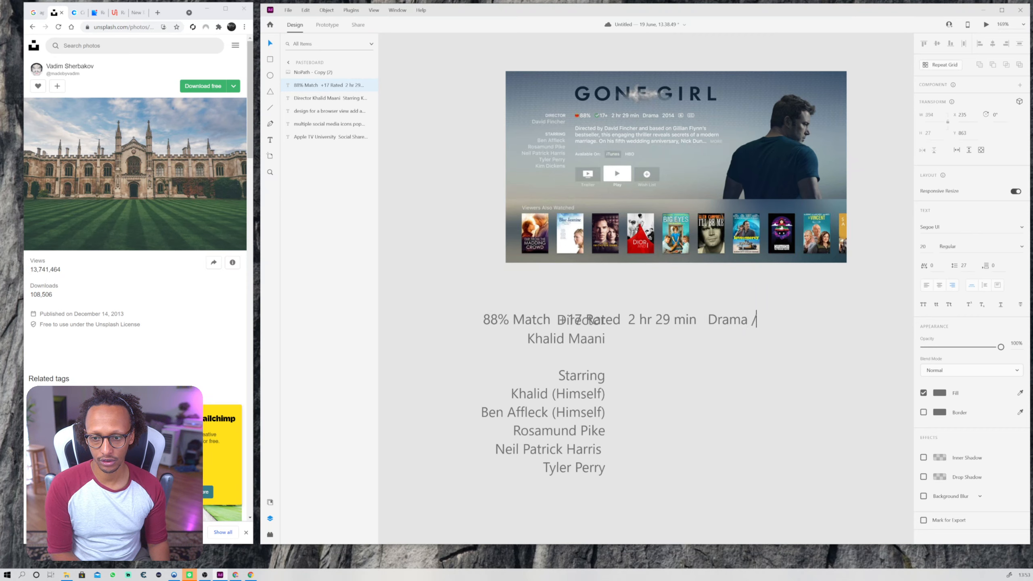
pyautogui.press('BackSpace')
pyautogui.press('BackSpace')
pyautogui.press('BackSpace')
pyautogui.press('BackSpace')
pyautogui.write('/Thu')
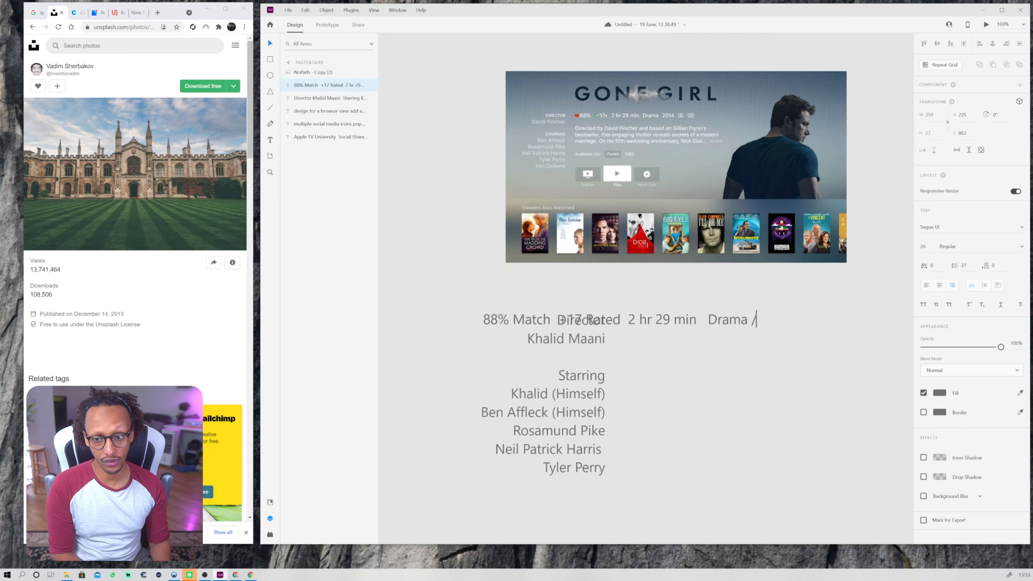
pyautogui.press('BackSpace')
pyautogui.press('BackSpace')
pyautogui.press('BackSpace')
pyautogui.press('BackSpace')
pyautogui.press('BackSpace')
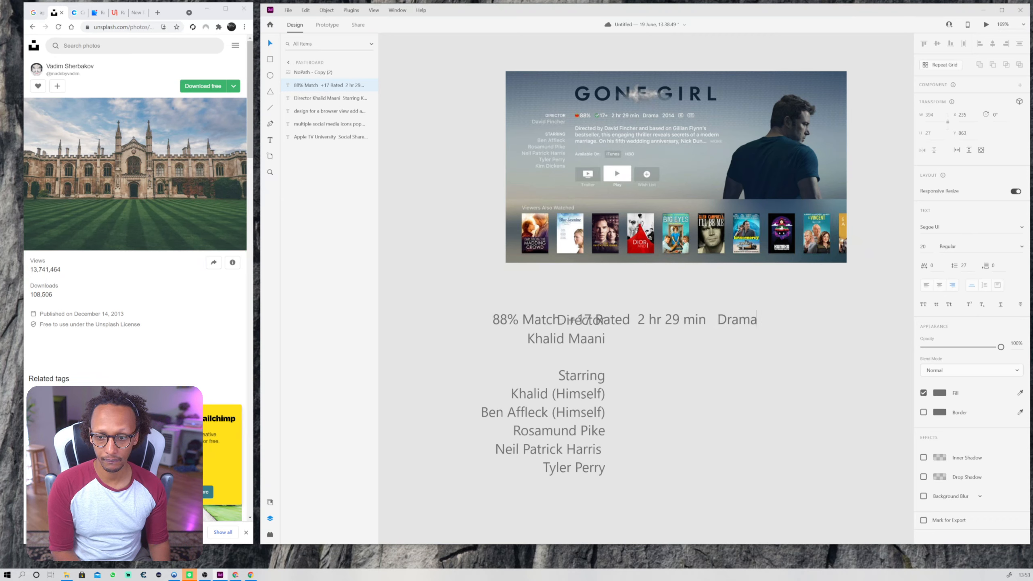
pyautogui.write('/Thri')
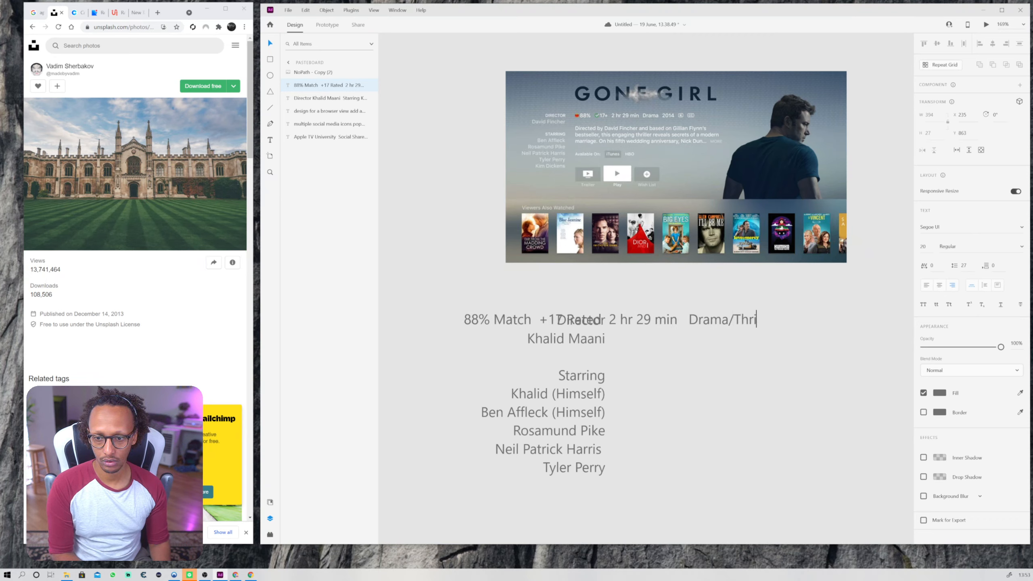
pyautogui.write('ller  20147')
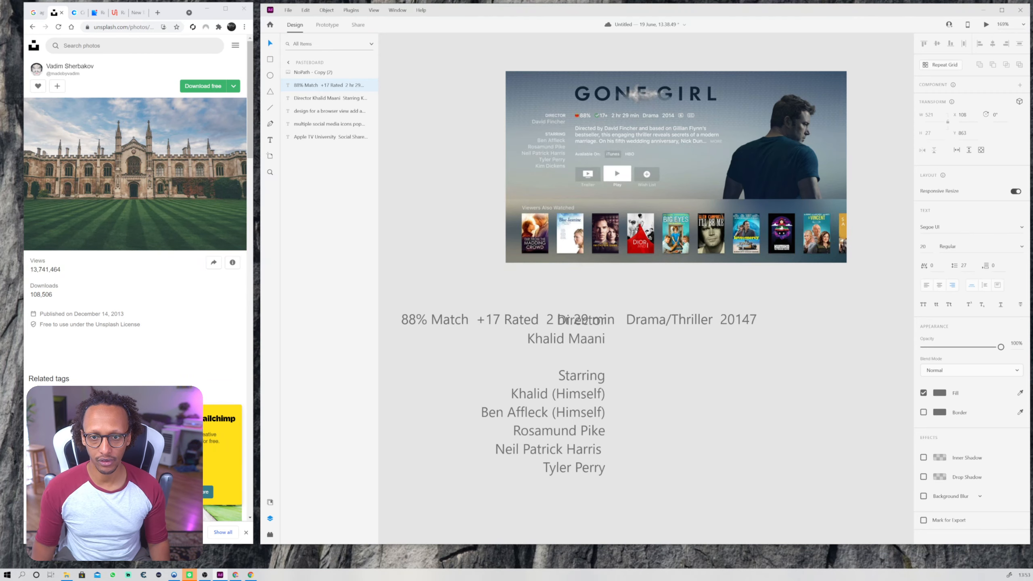
pyautogui.press('Escape')
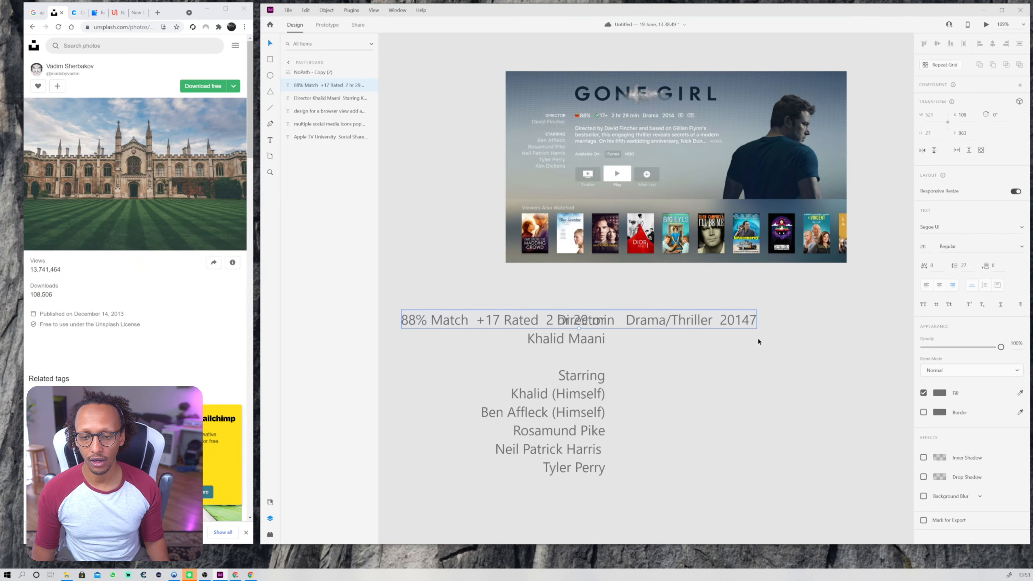
# Move the match and rating line to the right of the credits, clear of the overlap and level with the Director heading.
pyautogui.scroll(-2, 759, 346)
pyautogui.moveTo(706, 365); pyautogui.dragTo(547, 371)
pyautogui.moveTo(515, 336); pyautogui.dragTo(695, 341)
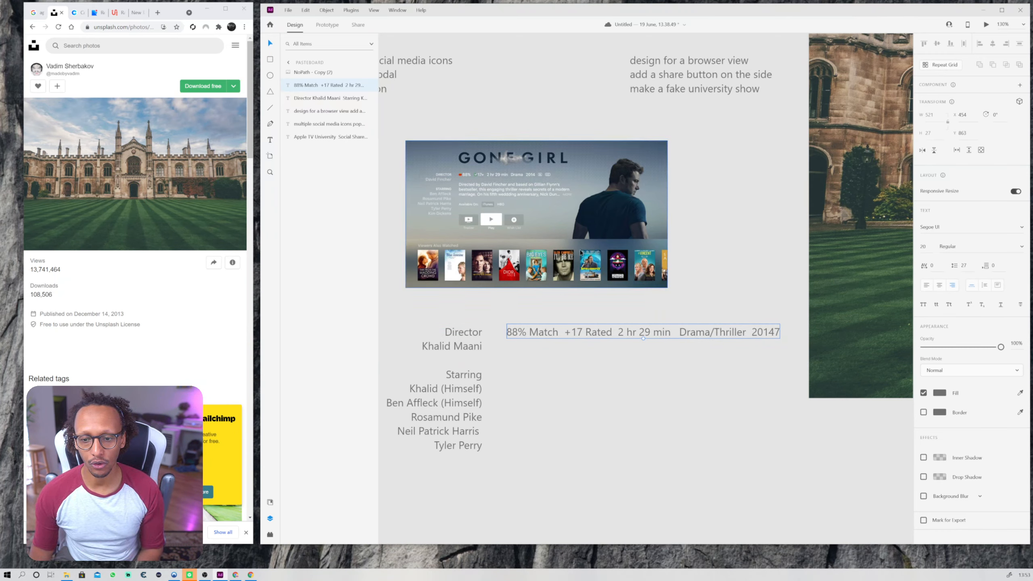
pyautogui.click(569, 354)
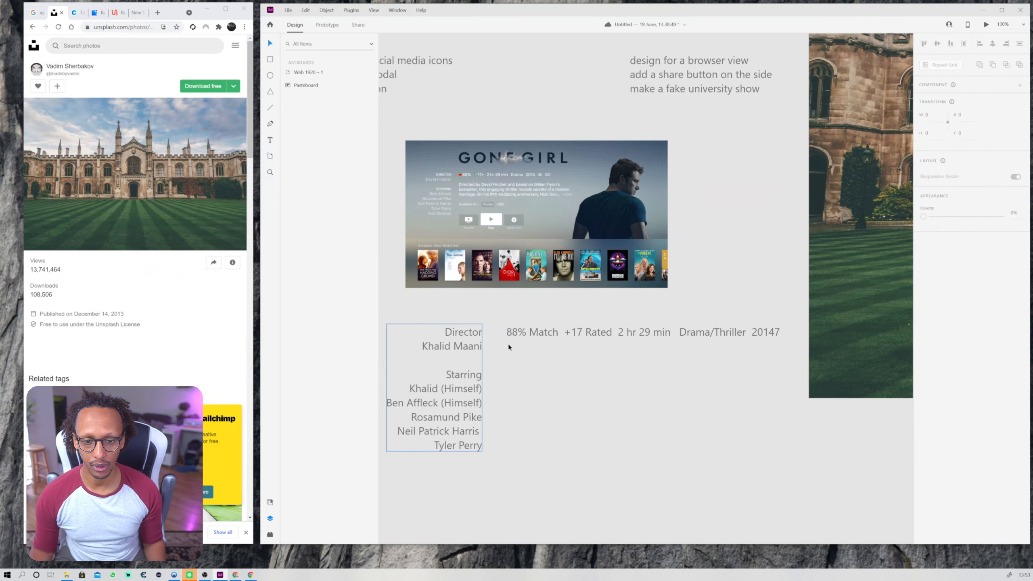
# Move the credits block and the match and rating line together to just below the university photo artboard.
pyautogui.scroll(-1, 552, 347)
pyautogui.scroll(-2, 622, 377)
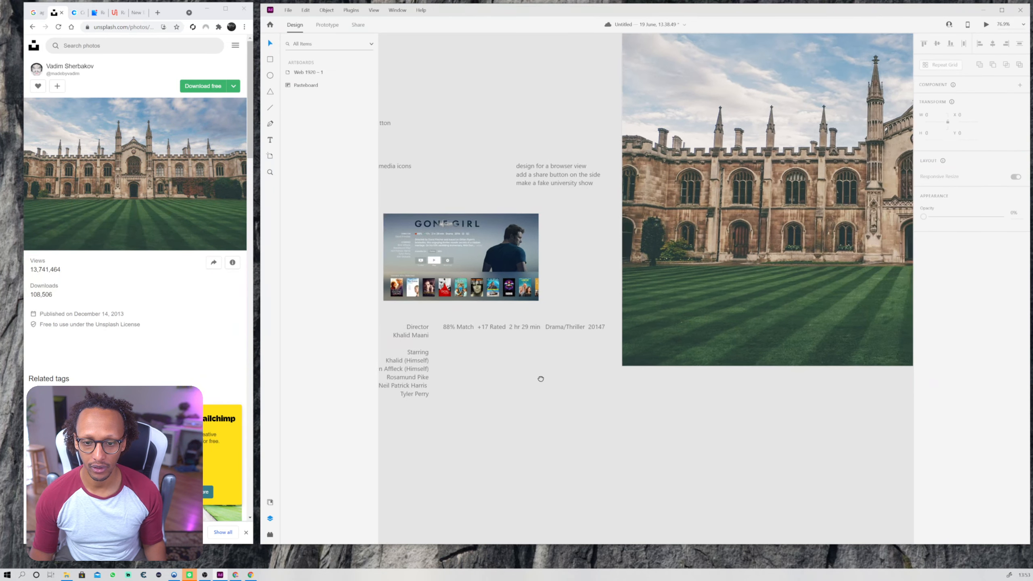
pyautogui.moveTo(526, 409); pyautogui.dragTo(733, 411)
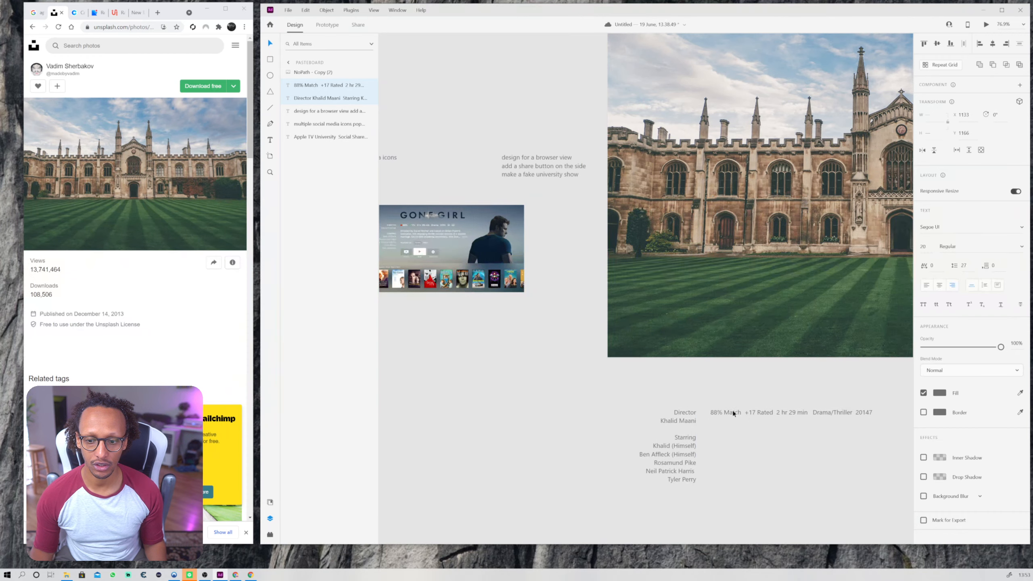
pyautogui.click(597, 371)
pyautogui.moveTo(478, 290); pyautogui.dragTo(627, 278)
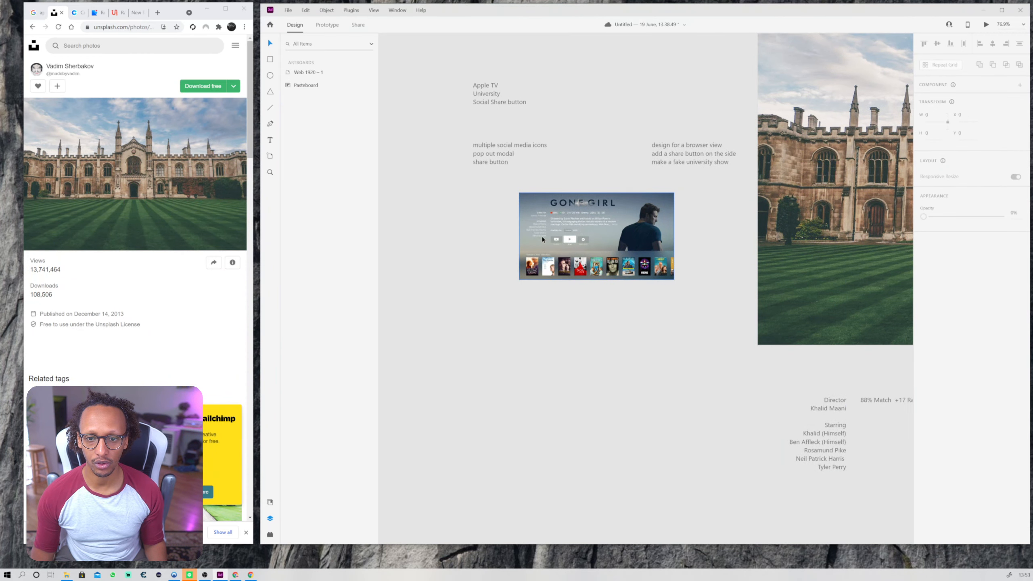
# Draw a 1920 by 540 rectangle covering the full width of the artboard's upper half.
pyautogui.moveTo(636, 358); pyautogui.dragTo(486, 404)
pyautogui.moveTo(909, 260); pyautogui.dragTo(641, 290)
pyautogui.scroll(-2, 642, 289)
pyautogui.click(641, 290)
pyautogui.click(558, 116)
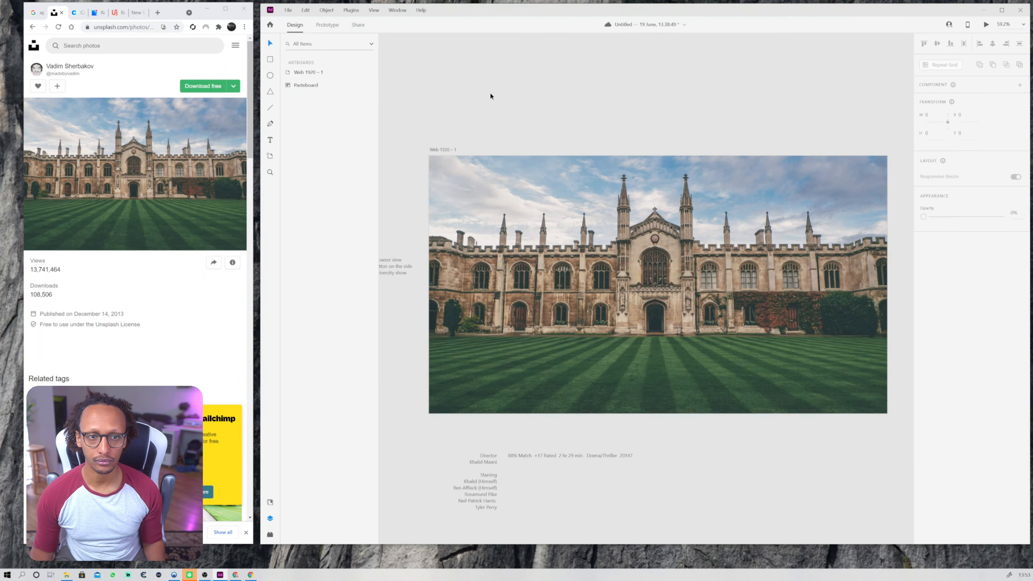
pyautogui.moveTo(443, 198); pyautogui.dragTo(731, 341)
pyautogui.moveTo(561, 244); pyautogui.dragTo(509, 198)
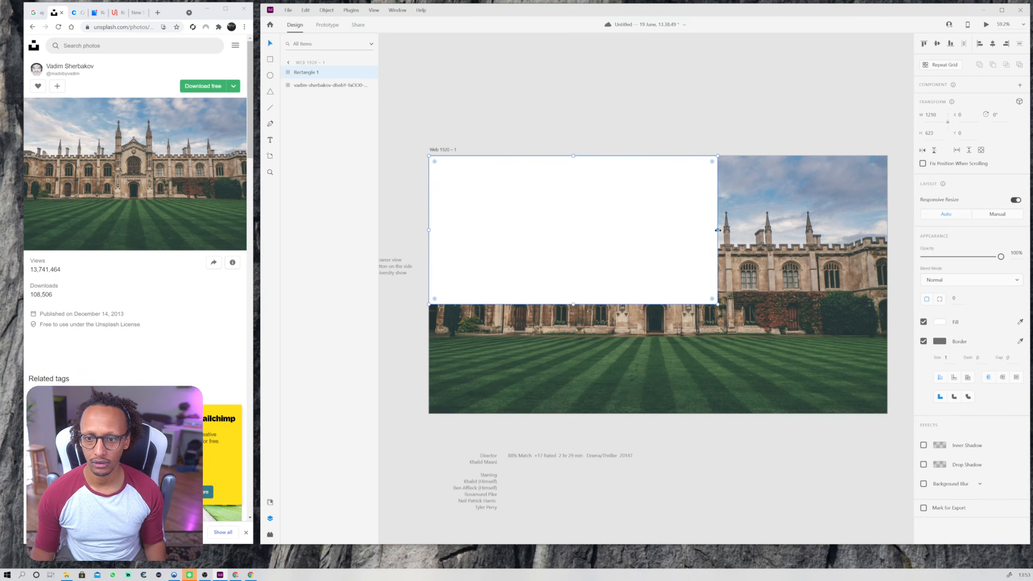
pyautogui.moveTo(719, 231); pyautogui.dragTo(886, 229)
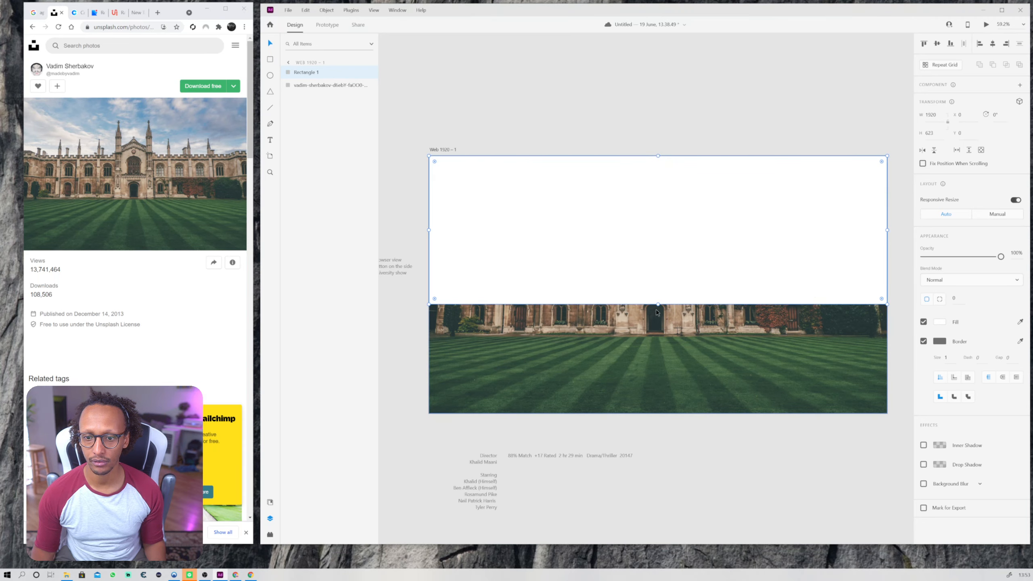
pyautogui.moveTo(658, 304); pyautogui.dragTo(662, 286)
# Remove the rectangle's border and fill it with a linear gradient from solid black at the top to fully transparent black.
pyautogui.click(923, 341)
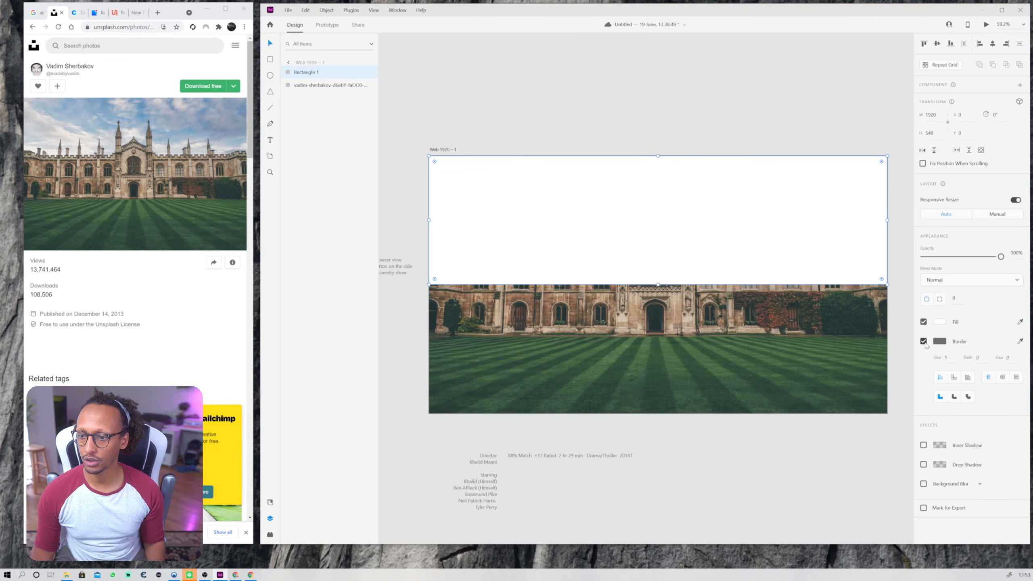
pyautogui.click(940, 322)
pyautogui.click(834, 264)
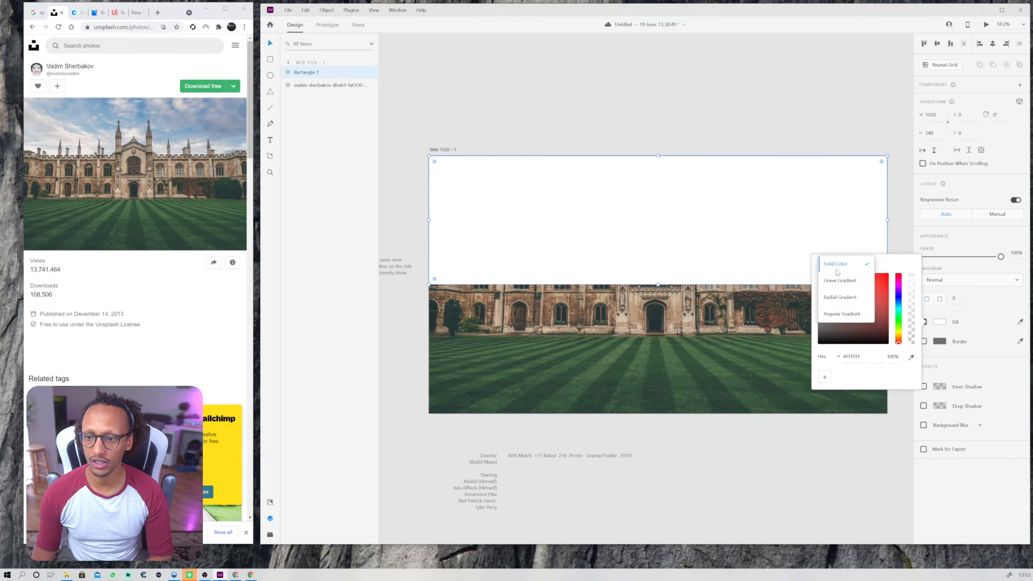
pyautogui.click(837, 281)
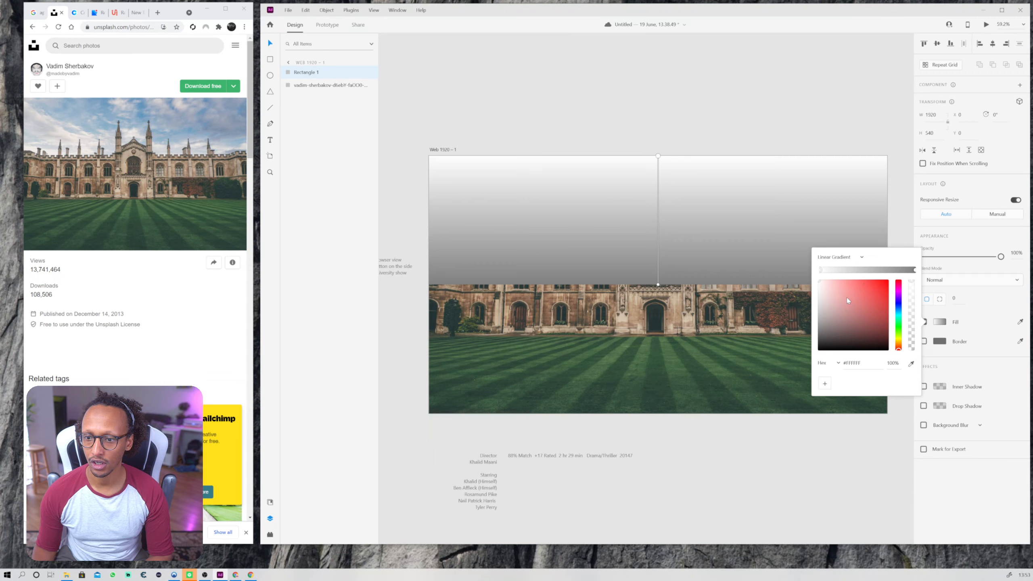
pyautogui.moveTo(846, 301); pyautogui.dragTo(736, 432)
pyautogui.click(915, 270)
pyautogui.moveTo(847, 301); pyautogui.dragTo(818, 349)
pyautogui.moveTo(912, 311); pyautogui.dragTo(903, 390)
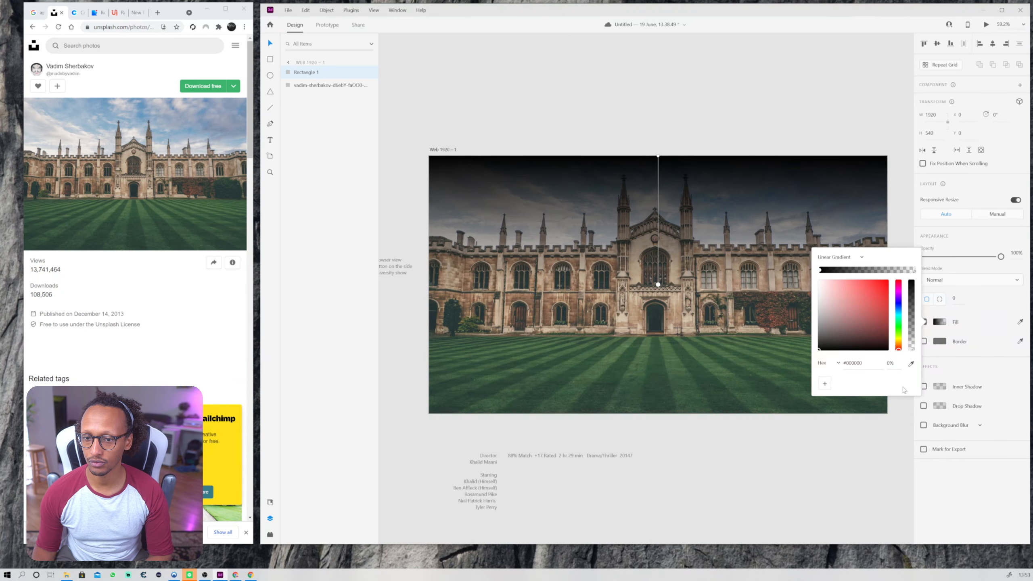
# Lower the opacity of the gradient rectangle over the photo's sky to roughly half.
pyautogui.click(628, 88)
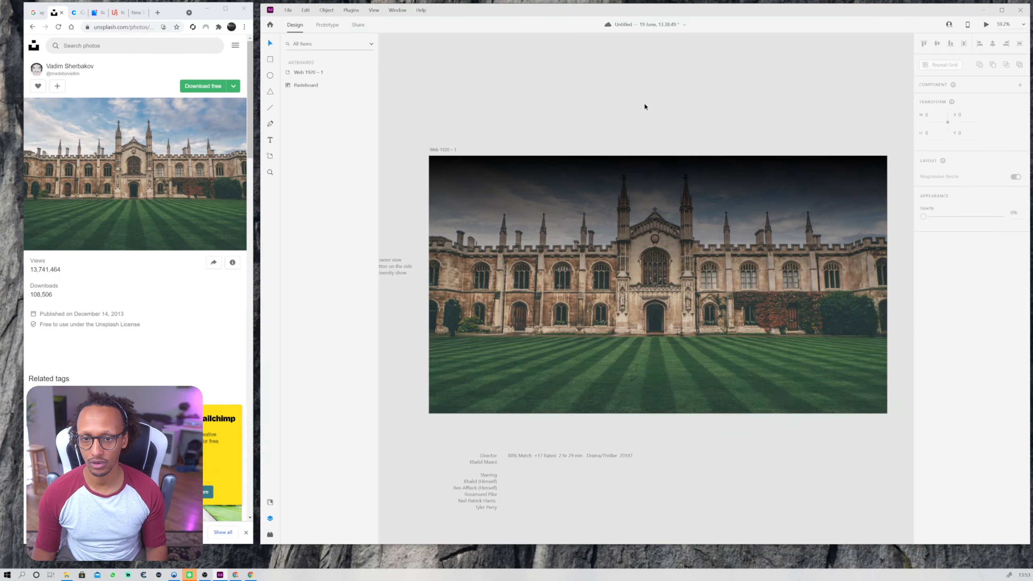
pyautogui.click(644, 190)
pyautogui.moveTo(1002, 256); pyautogui.dragTo(959, 256)
# Change the fill of the credits block and the match and rating line to white.
pyautogui.moveTo(576, 519); pyautogui.dragTo(473, 455)
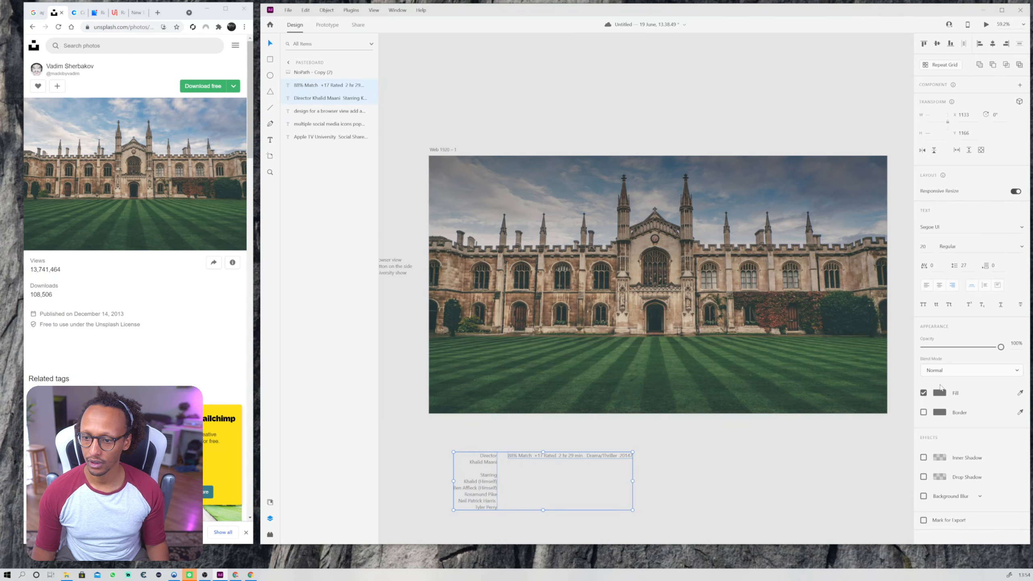
pyautogui.click(939, 392)
pyautogui.moveTo(846, 384); pyautogui.dragTo(817, 338)
pyautogui.click(569, 439)
# Move the credits block and the match and rating line together to just above the university photo artboard.
pyautogui.moveTo(586, 530); pyautogui.dragTo(492, 445)
pyautogui.moveTo(486, 480); pyautogui.dragTo(568, 71)
pyautogui.click(757, 112)
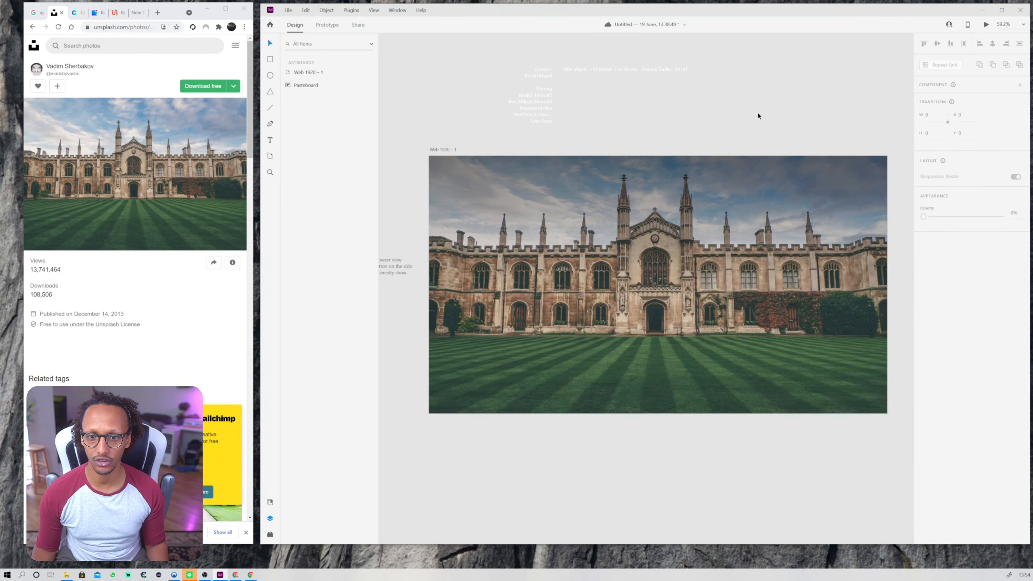
# Draw a borderless 1920 by 286 rectangle along the bottom edge of the artboard.
pyautogui.scroll(-2, 650, 218)
pyautogui.moveTo(592, 260); pyautogui.dragTo(656, 255)
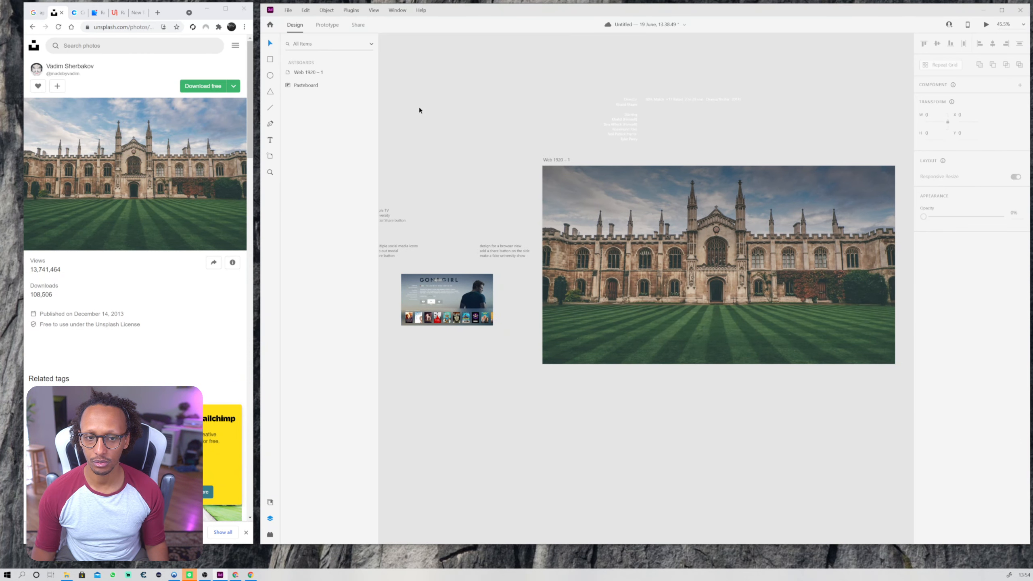
pyautogui.click(270, 59)
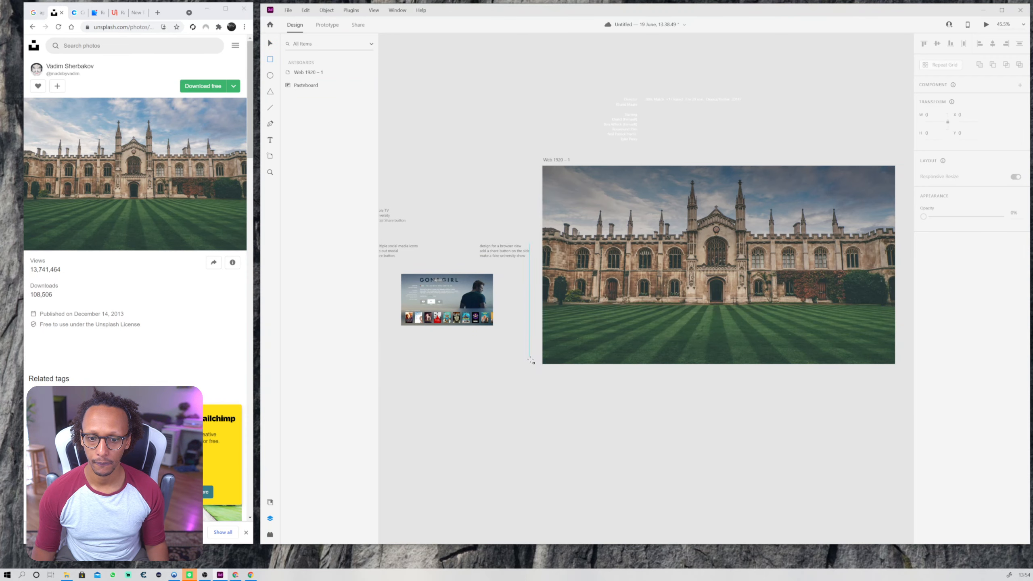
pyautogui.moveTo(543, 364)
pyautogui.mouseDown()
pyautogui.moveTo(883, 315)
pyautogui.moveTo(884, 284)
pyautogui.moveTo(883, 311)
pyautogui.mouseUp()
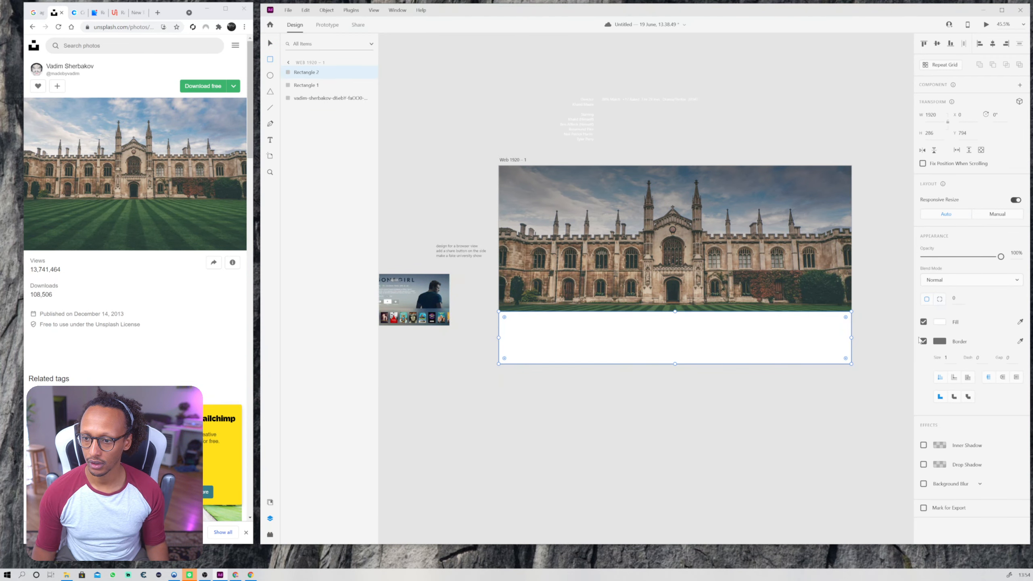
pyautogui.click(922, 340)
# Apply a background blur to the bottom rectangle and adjust its settings for a darker blurred lawn.
pyautogui.click(945, 426)
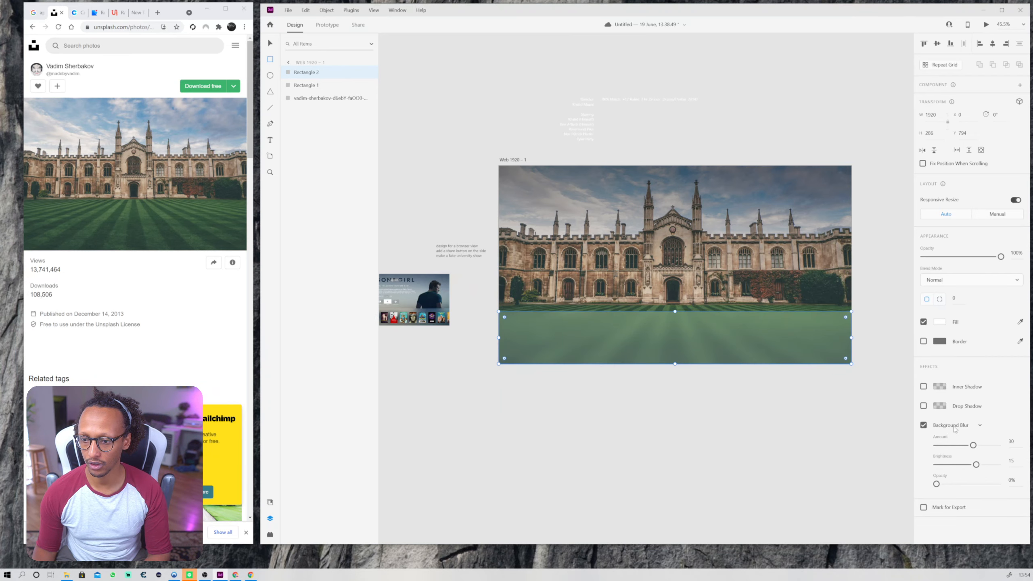
pyautogui.moveTo(976, 447); pyautogui.dragTo(913, 473)
pyautogui.moveTo(958, 444)
pyautogui.mouseDown()
pyautogui.moveTo(979, 447)
pyautogui.moveTo(965, 446)
pyautogui.mouseUp()
pyautogui.moveTo(638, 432)
pyautogui.mouseDown()
pyautogui.moveTo(660, 411)
pyautogui.moveTo(651, 398)
pyautogui.mouseUp()
pyautogui.press('v')
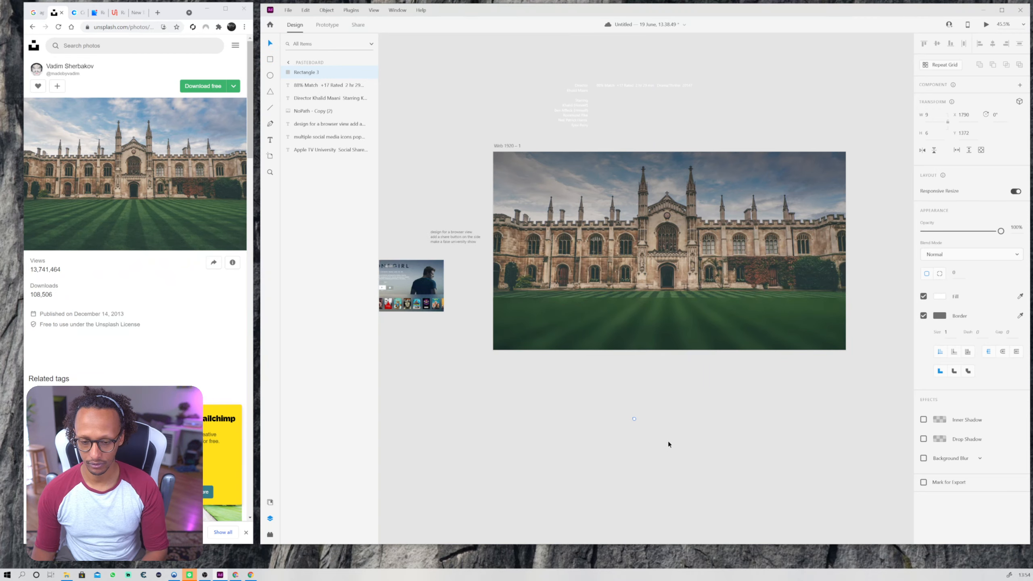
pyautogui.press('Delete')
# Draw a 150 by 206 poster placeholder rectangle at the left end of the blurred bottom strip.
pyautogui.scroll(2, 551, 350)
pyautogui.moveTo(561, 419); pyautogui.dragTo(611, 407)
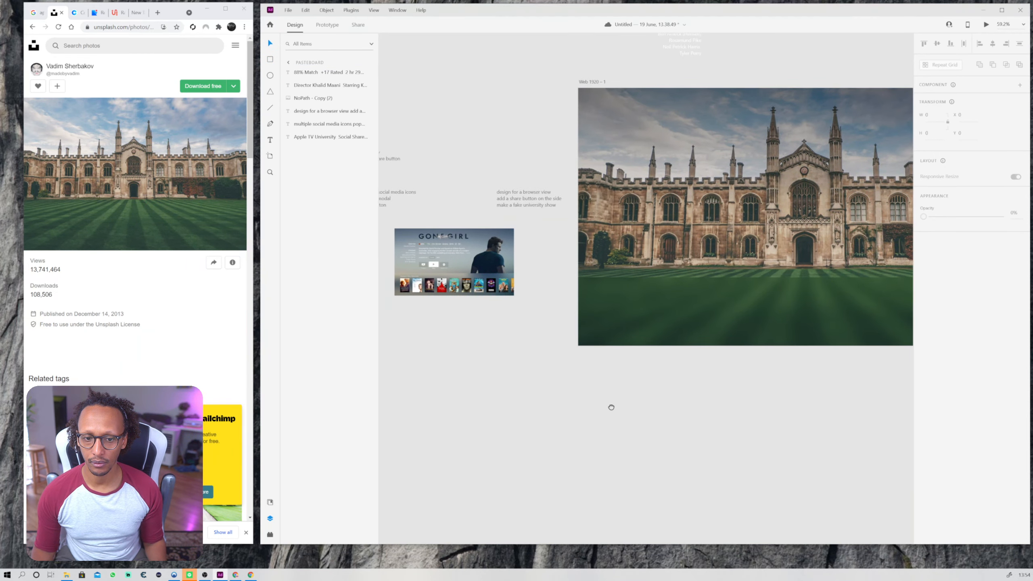
pyautogui.scroll(3, 567, 381)
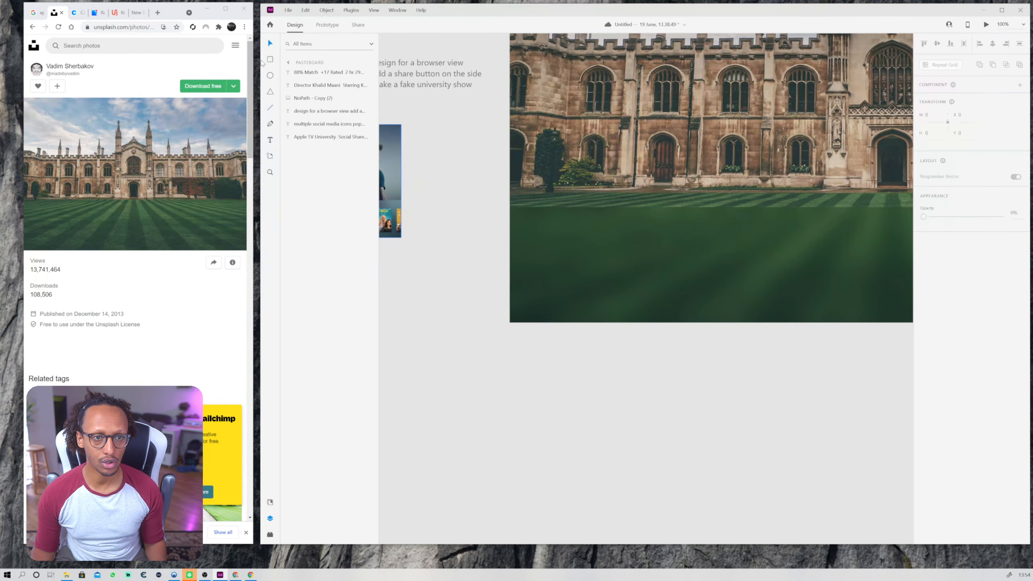
pyautogui.moveTo(530, 226); pyautogui.dragTo(562, 282)
pyautogui.press('v')
# Turn the poster placeholder into a repeat grid and extend it in one row past the artboard's right edge.
pyautogui.scroll(-3, 654, 346)
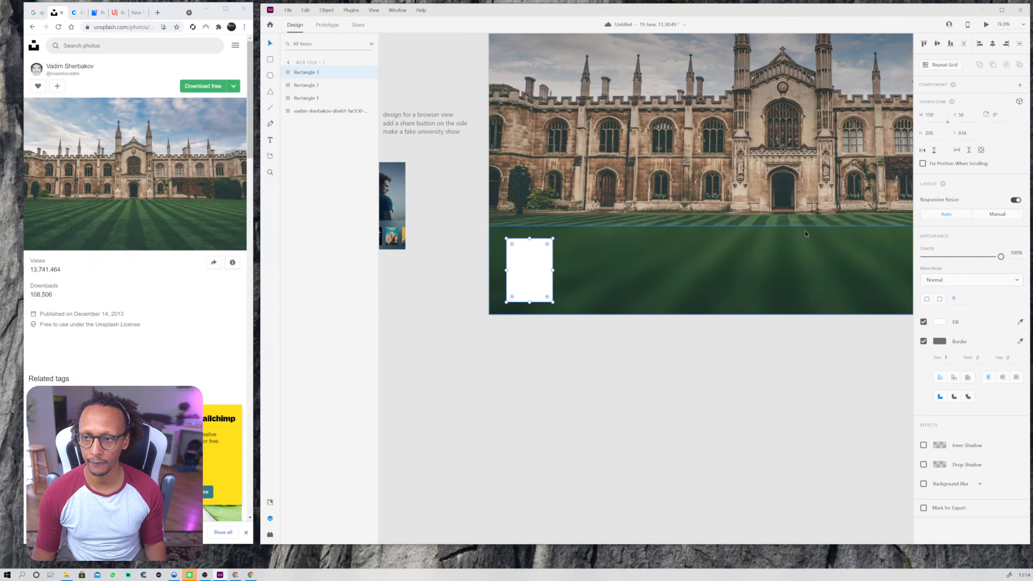
pyautogui.click(944, 65)
pyautogui.scroll(-3, 687, 181)
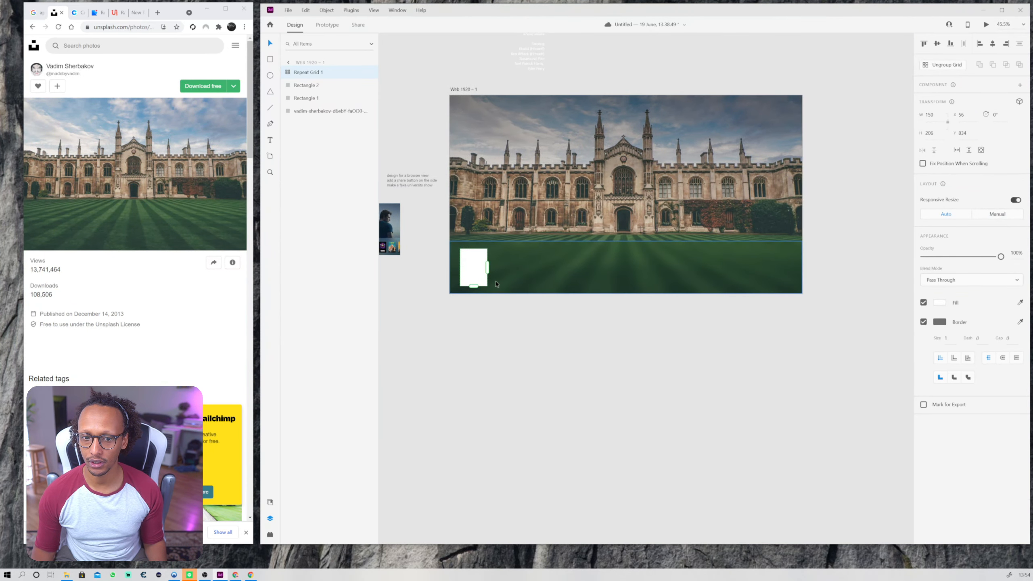
pyautogui.moveTo(493, 269); pyautogui.dragTo(835, 269)
pyautogui.click(771, 311)
# Shift the row of poster placeholders slightly left, closer to the artboard's left edge.
pyautogui.scroll(2, 437, 276)
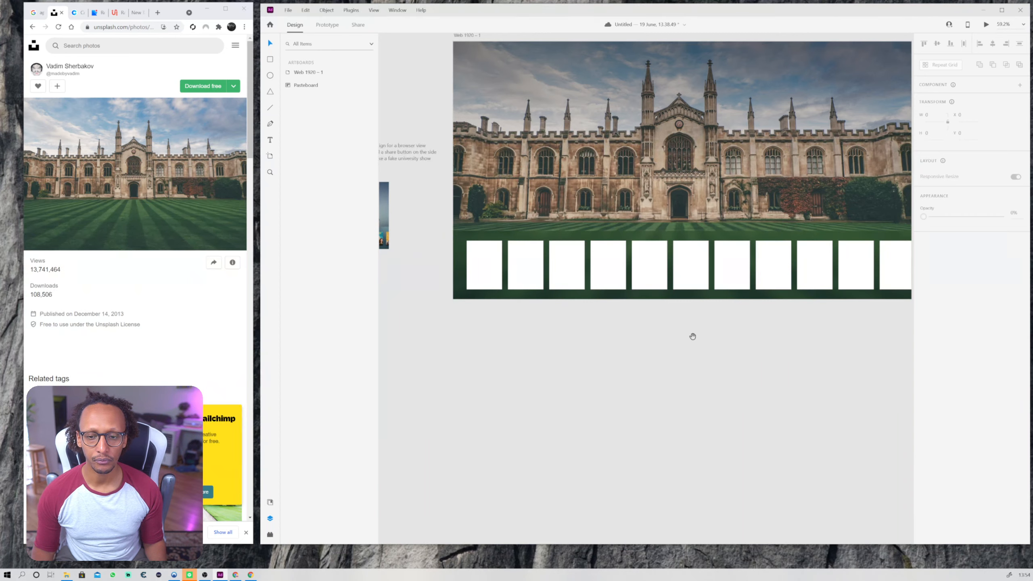
pyautogui.scroll(3, 582, 319)
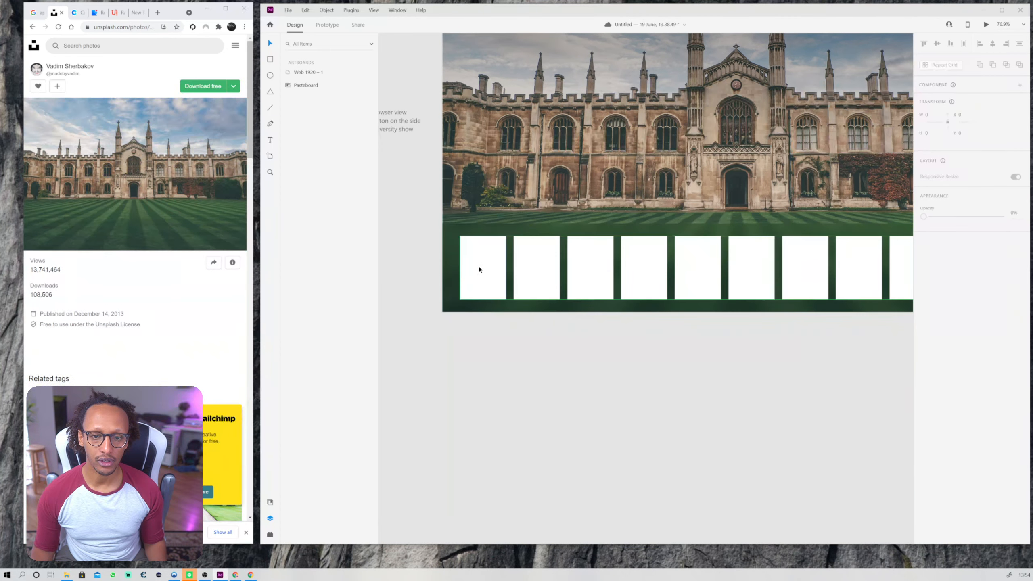
pyautogui.click(494, 274)
pyautogui.moveTo(500, 277); pyautogui.dragTo(496, 279)
pyautogui.click(415, 240)
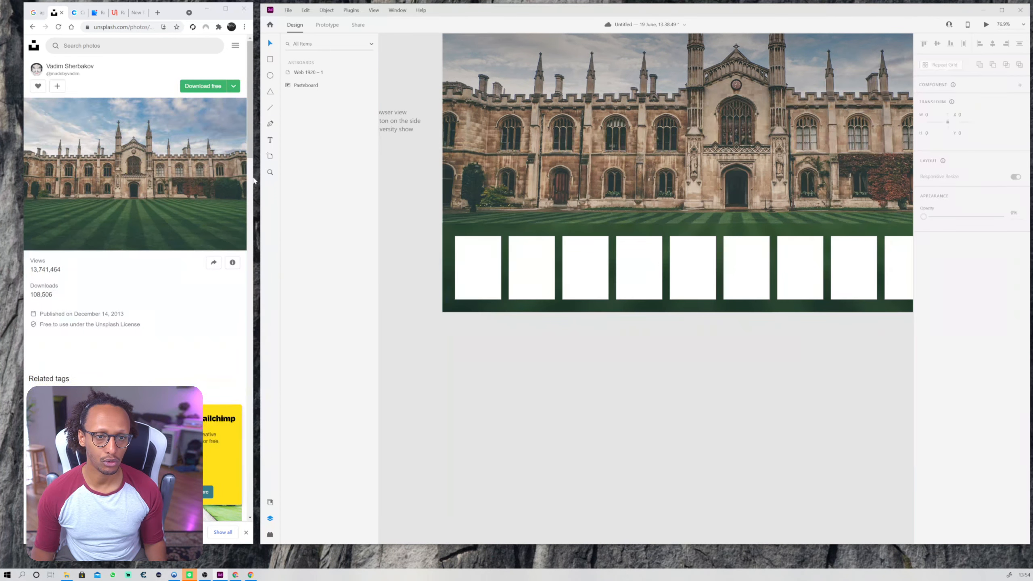
# Open the plugin marketplace in Creative Cloud Desktop, search for "movie poster", and return to the featured plugins.
pyautogui.click(270, 535)
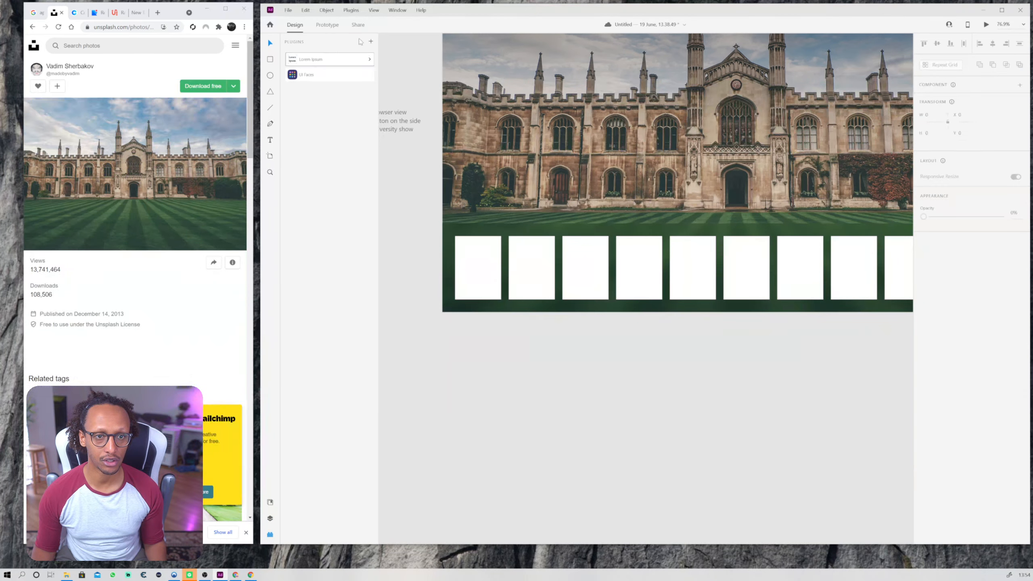
pyautogui.click(371, 42)
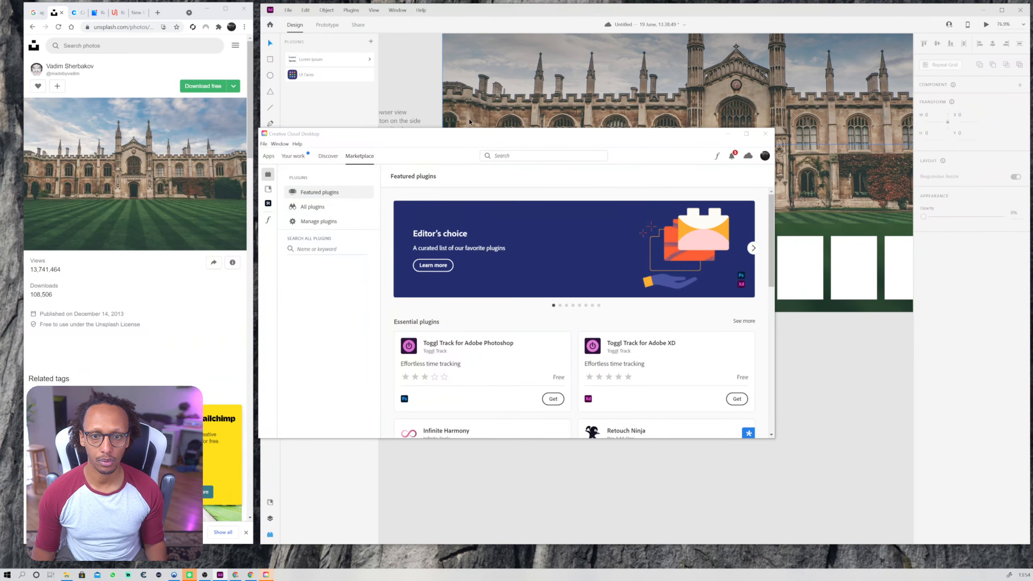
pyautogui.write('movie')
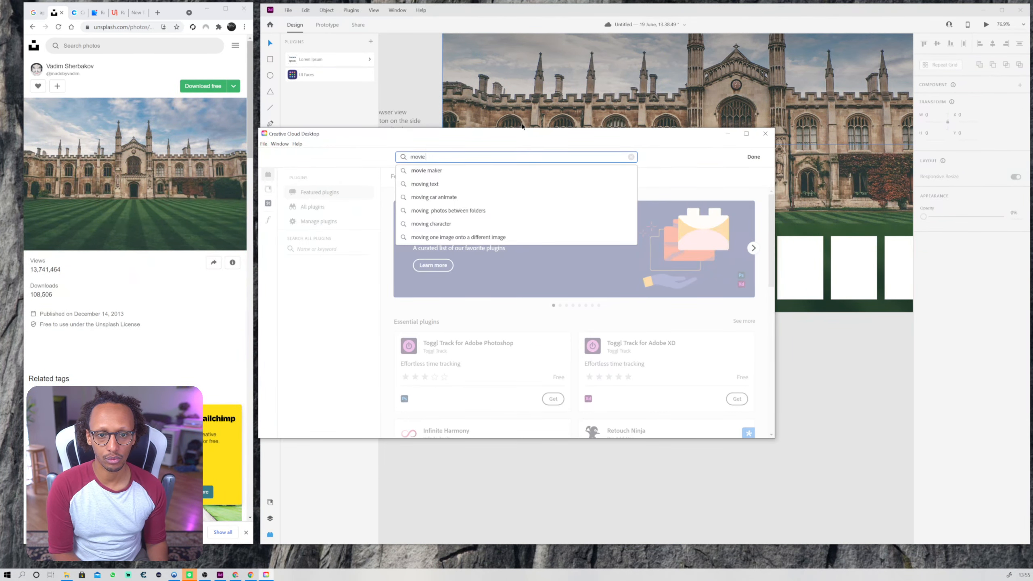
pyautogui.press('Down')
pyautogui.press('Down')
pyautogui.press('Down')
pyautogui.press('Down')
pyautogui.press('Return')
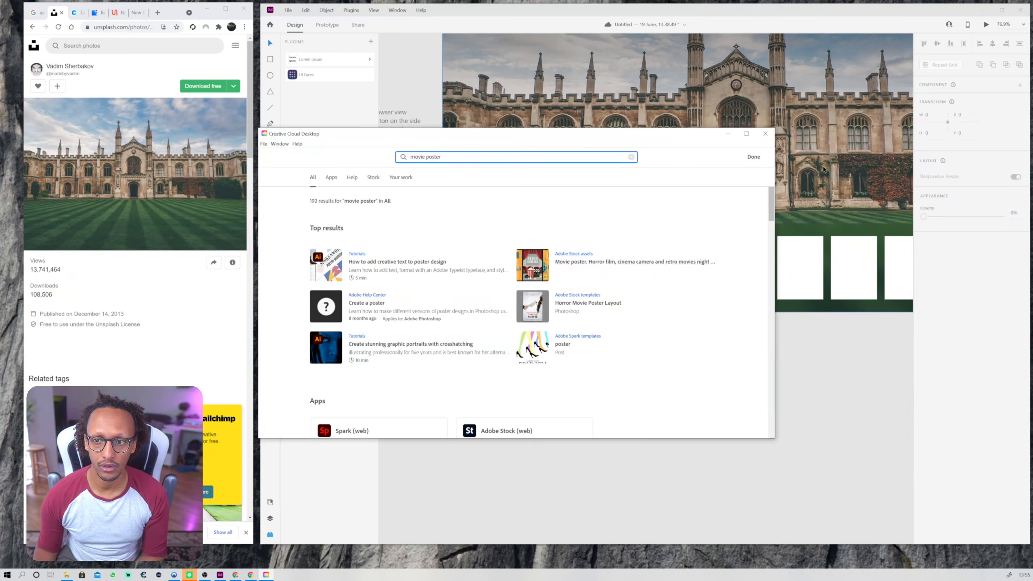
pyautogui.click(753, 157)
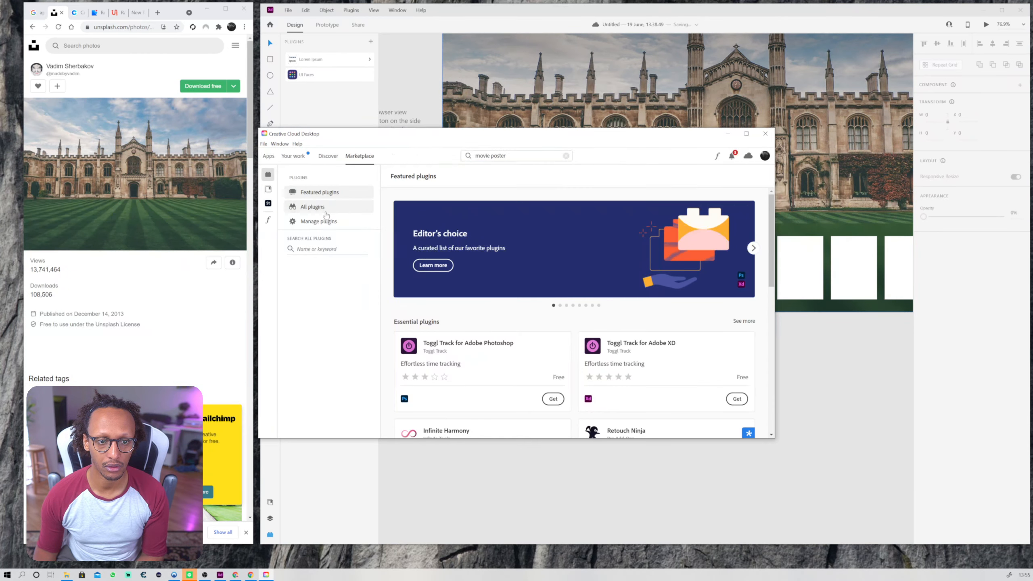
pyautogui.scroll(-5, 502, 274)
pyautogui.scroll(5, 502, 274)
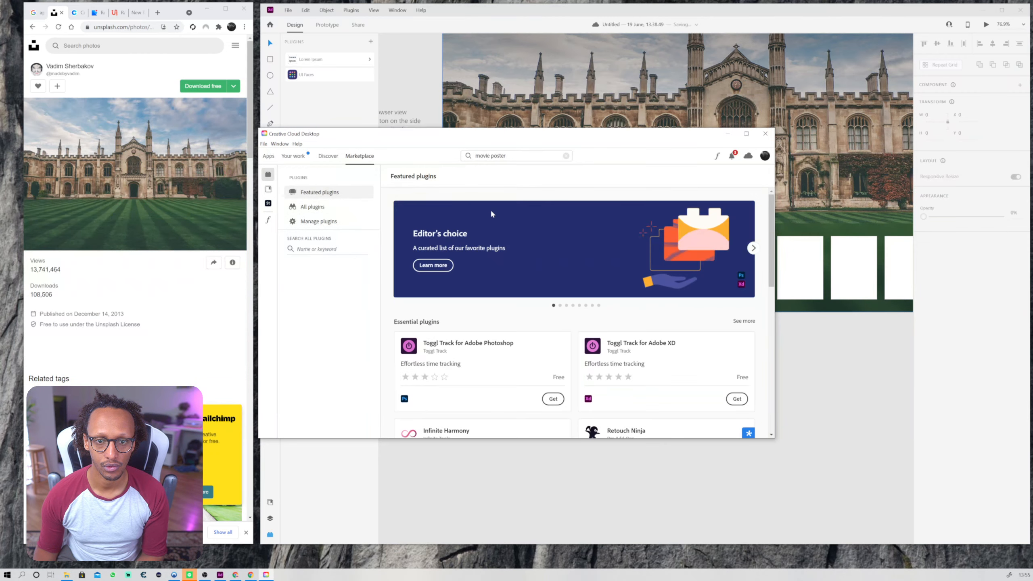
# Shorten the search to "movie" and look through the overall results and the app results.
pyautogui.click(516, 156)
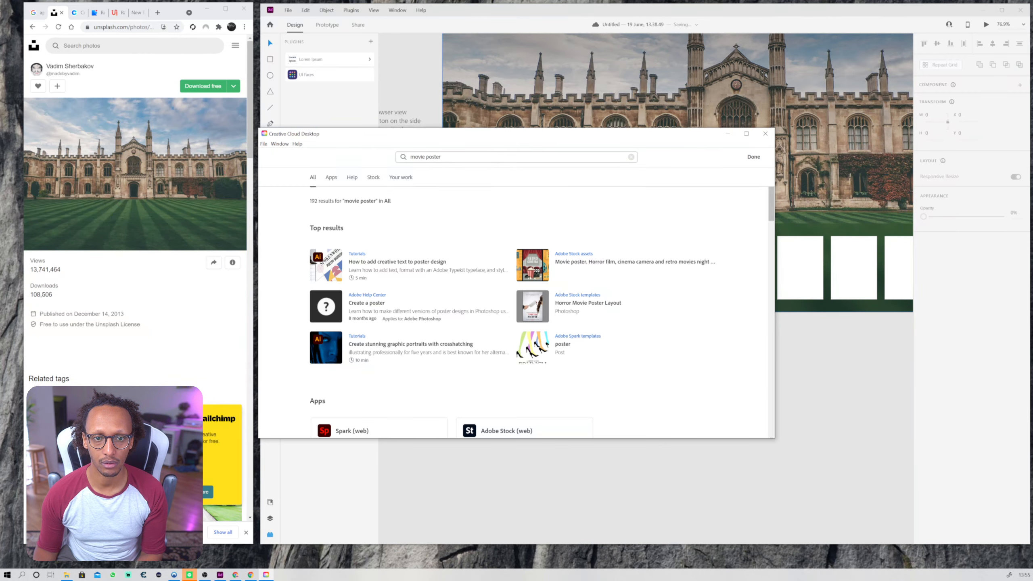
pyautogui.press('BackSpace')
pyautogui.press('BackSpace')
pyautogui.press('BackSpace')
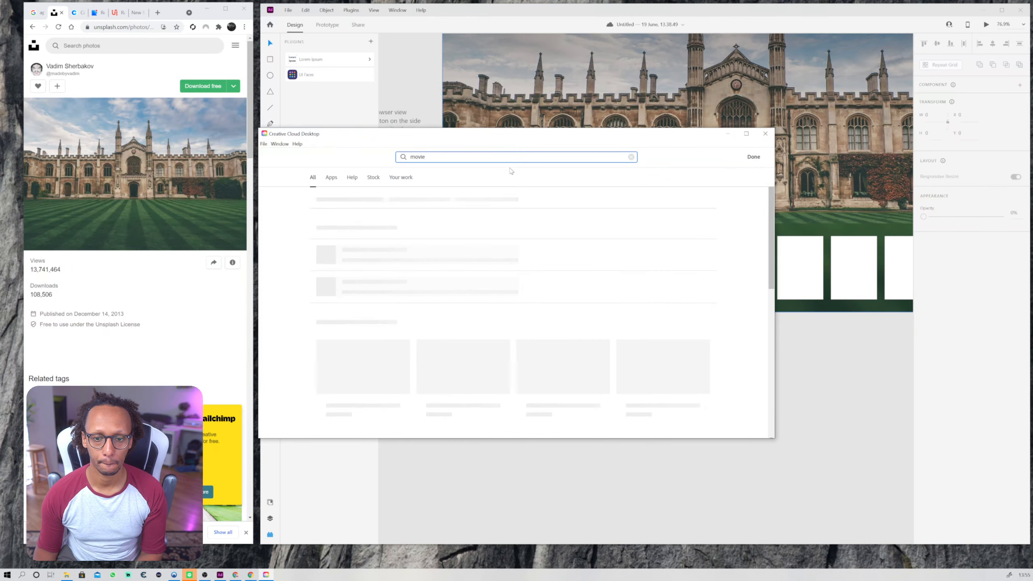
pyautogui.scroll(-4, 590, 308)
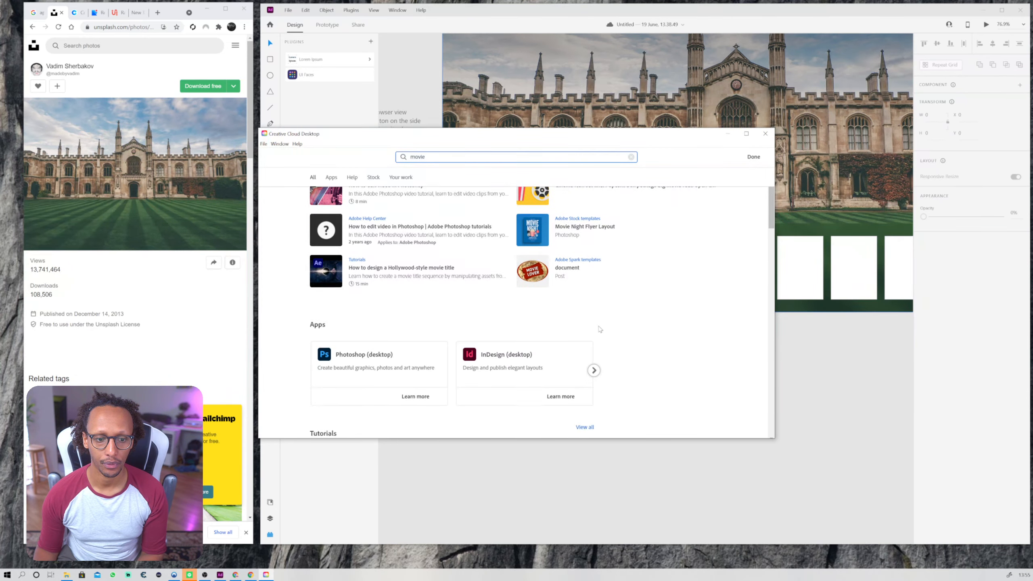
pyautogui.scroll(-5, 591, 308)
pyautogui.scroll(10, 587, 304)
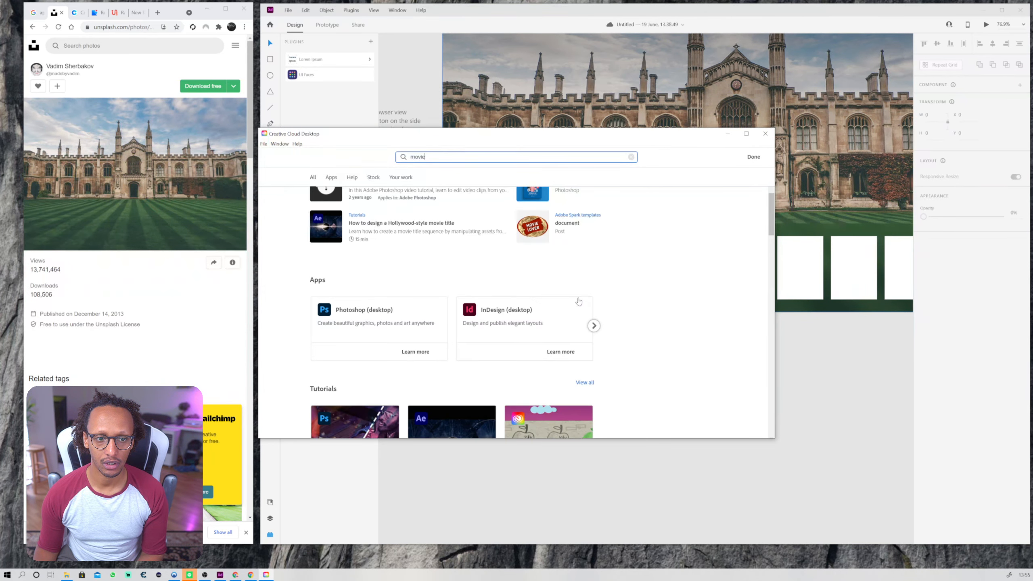
pyautogui.click(331, 178)
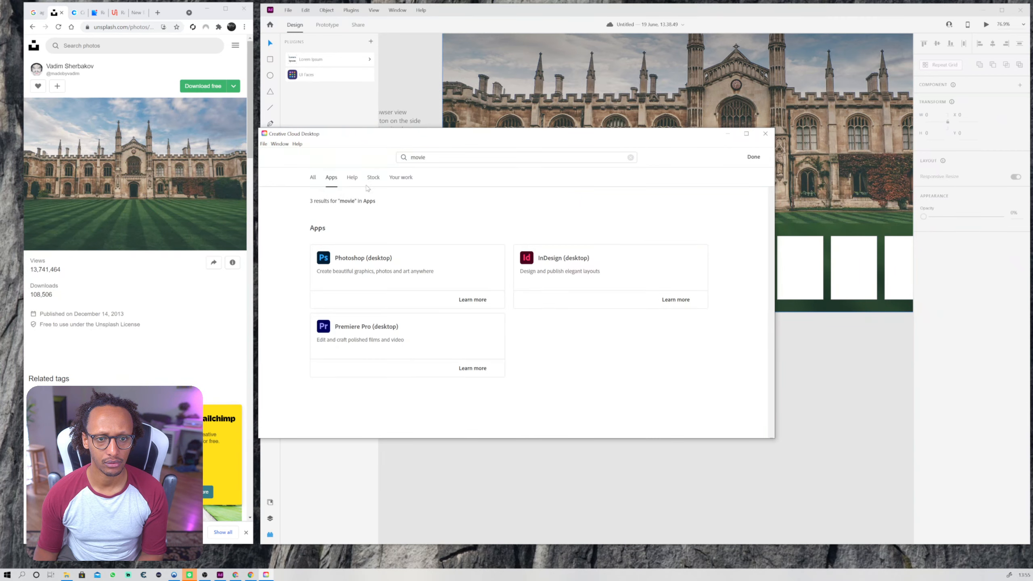
# Leave the search results and show the list of all plugins in the marketplace.
pyautogui.click(754, 157)
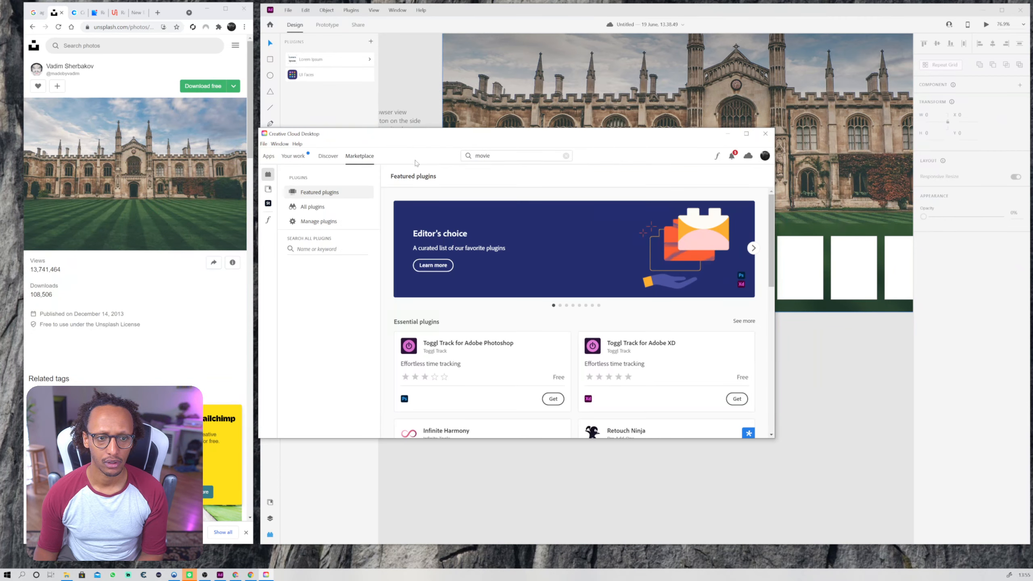
pyautogui.click(323, 213)
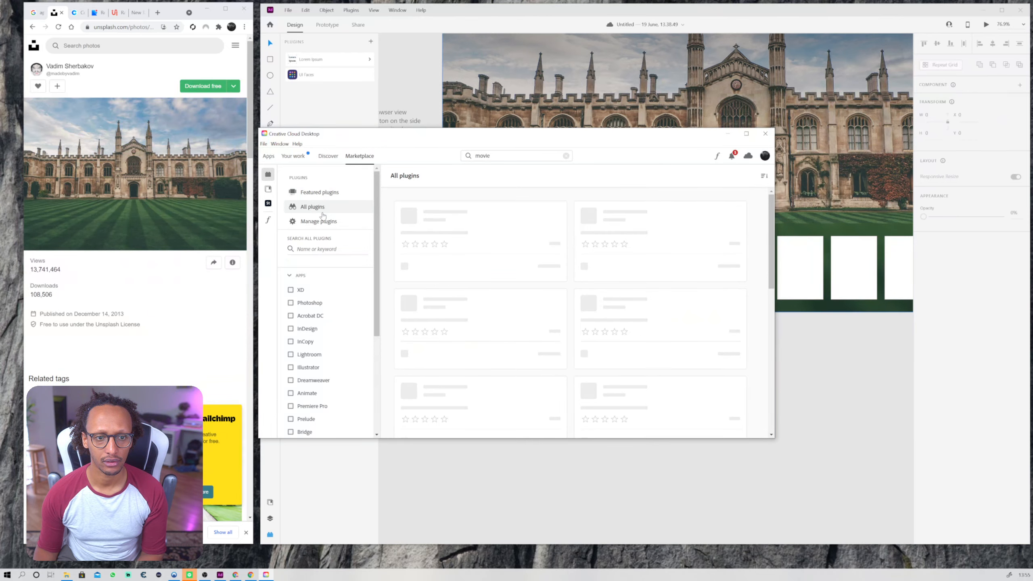
# Recheck the app results for "movie", return to the list of all plugins and browse it for a movie poster plugin.
pyautogui.click(516, 155)
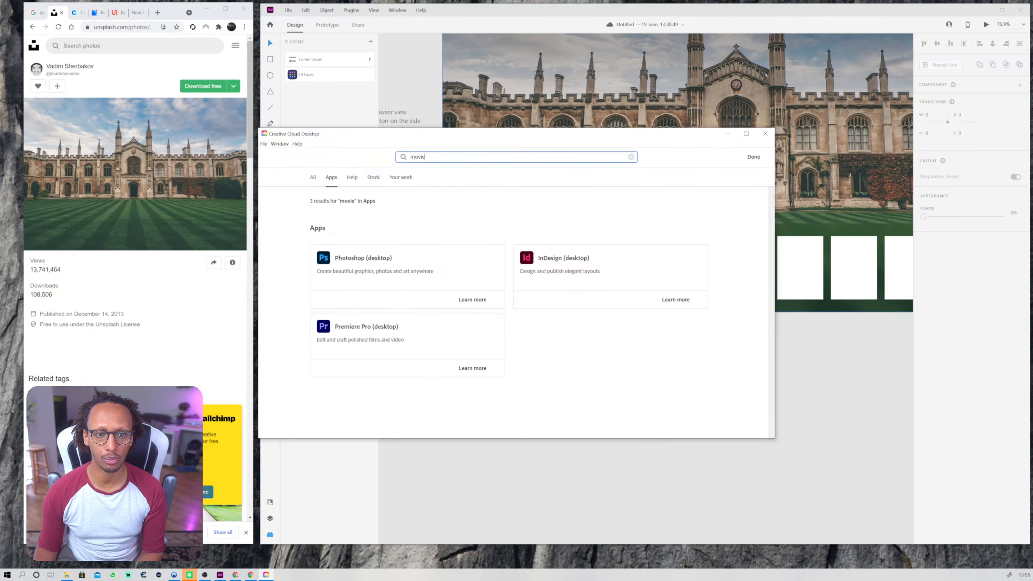
pyautogui.click(754, 157)
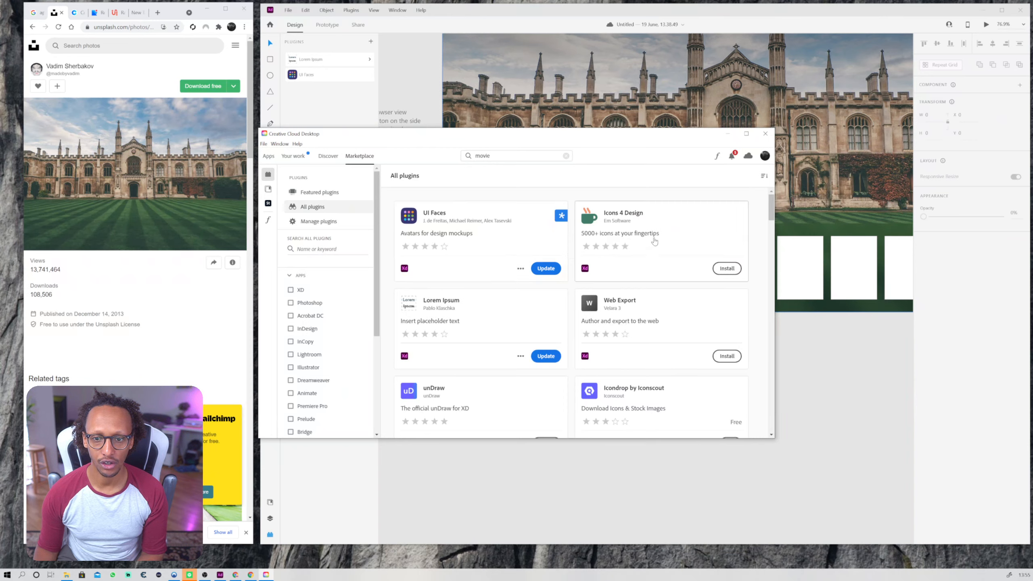
pyautogui.scroll(-2, 653, 247)
pyautogui.scroll(-5, 653, 244)
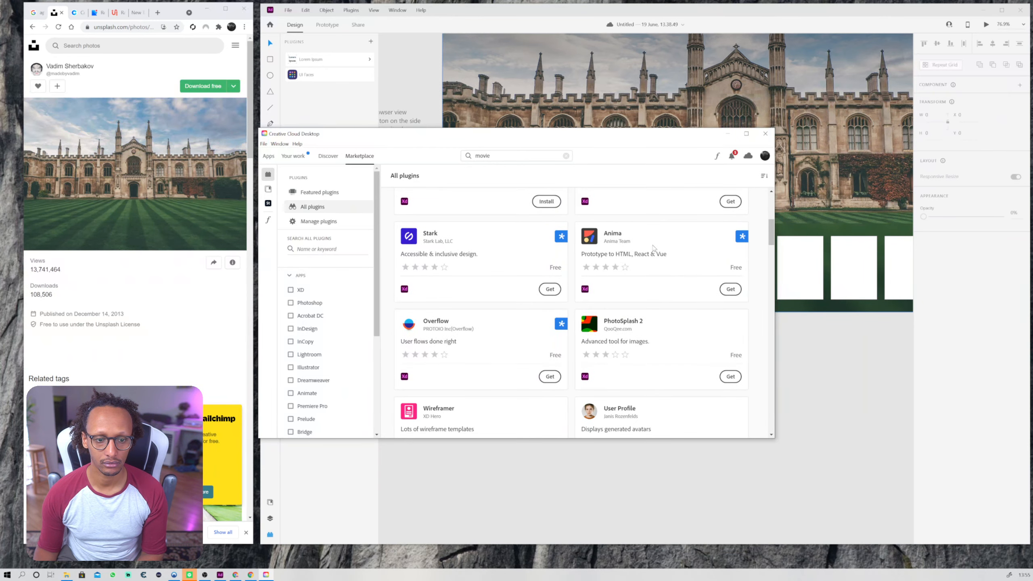
# Filter the plugin list to the XD app and the Design Assets category.
pyautogui.scroll(-2, 313, 321)
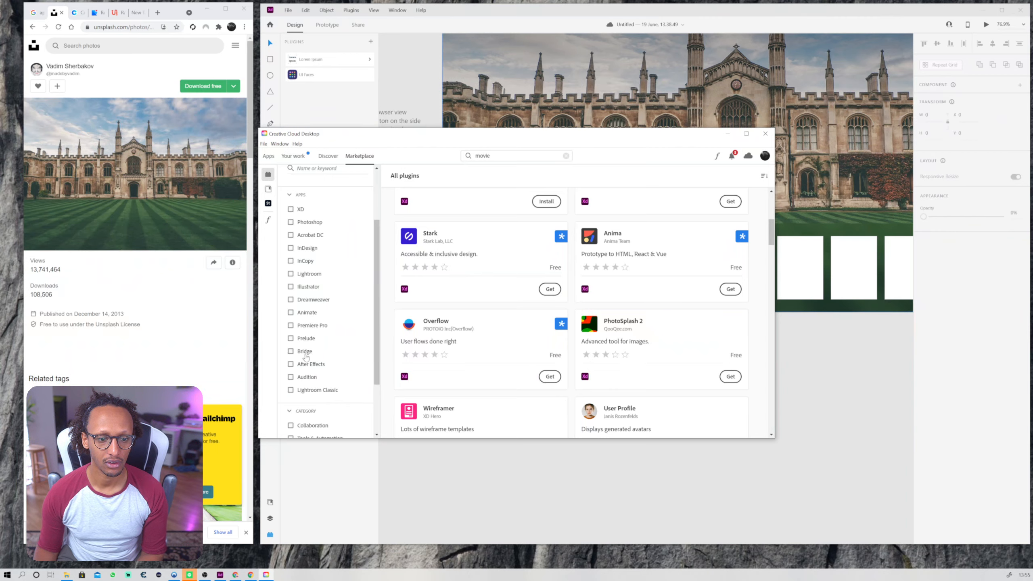
pyautogui.click(291, 209)
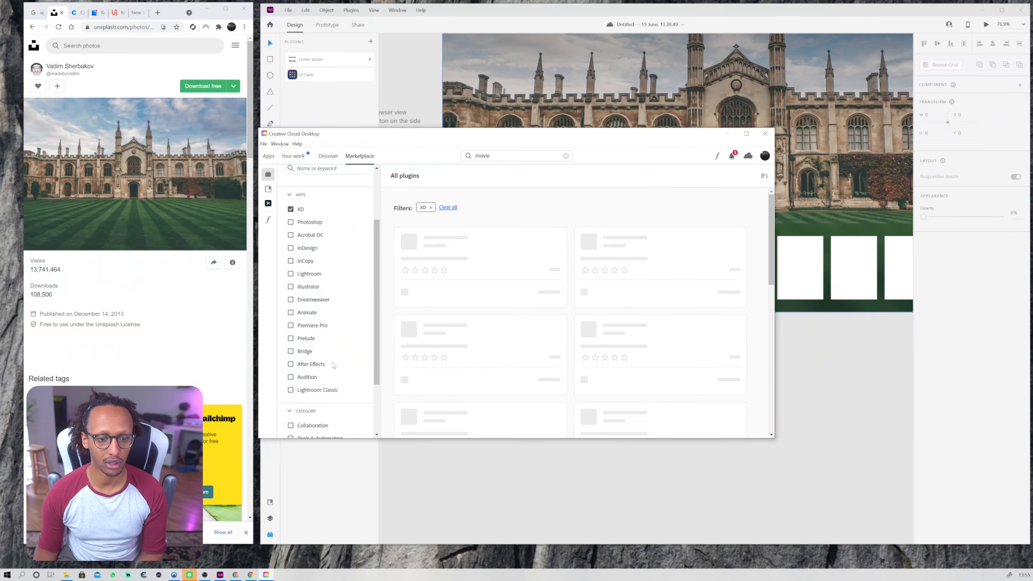
pyautogui.scroll(-2, 326, 366)
pyautogui.click(290, 400)
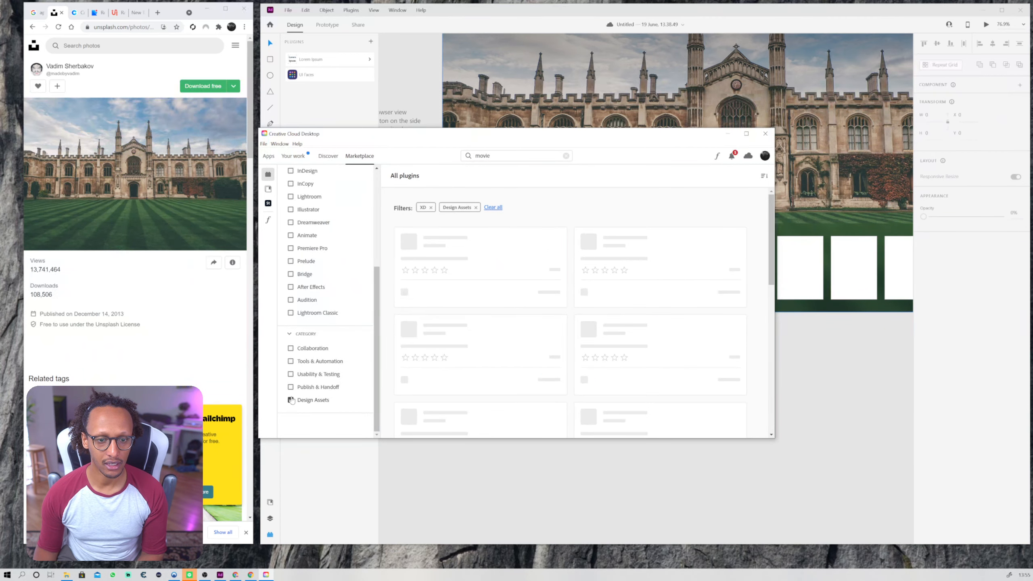
# Look through the filtered plugin list for a movie poster generator and check the available sort orders.
pyautogui.scroll(-4, 414, 341)
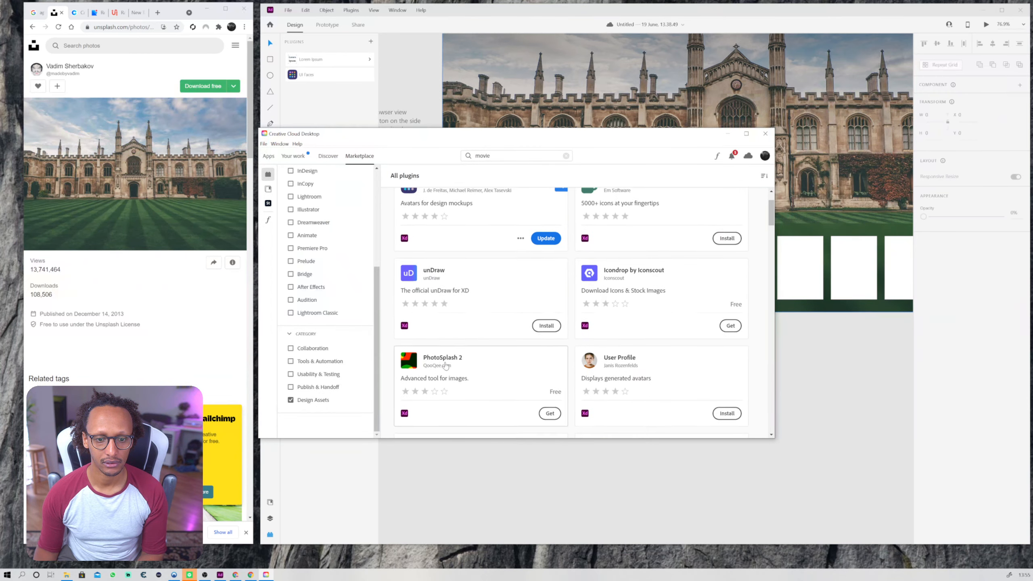
pyautogui.scroll(-8, 493, 343)
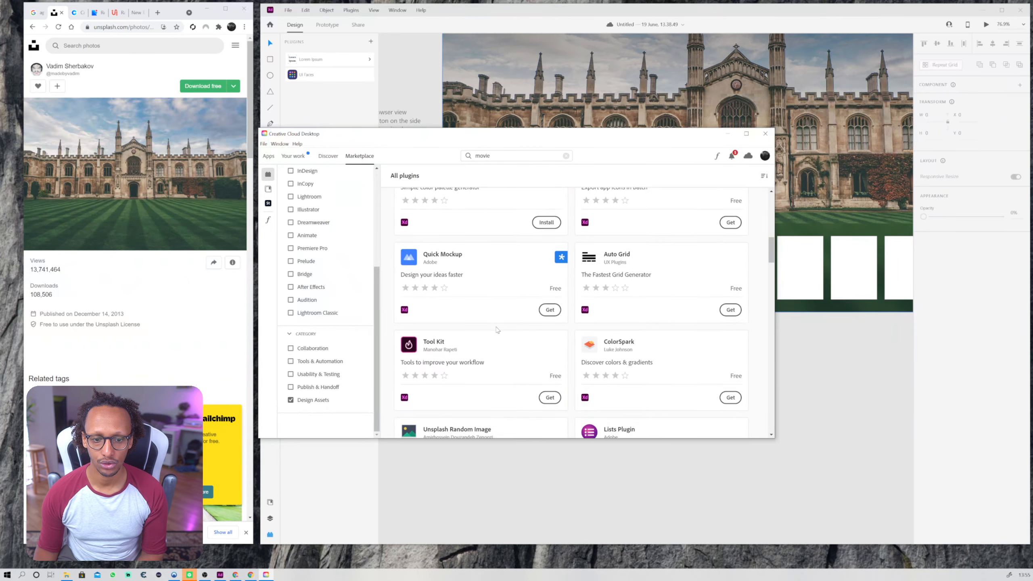
pyautogui.scroll(-5, 497, 329)
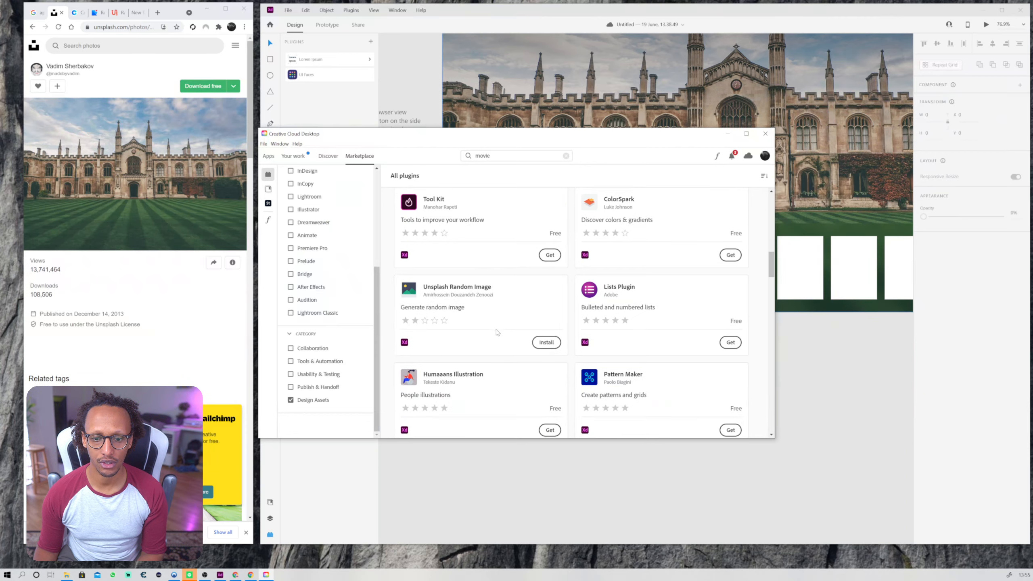
pyautogui.scroll(-7, 497, 334)
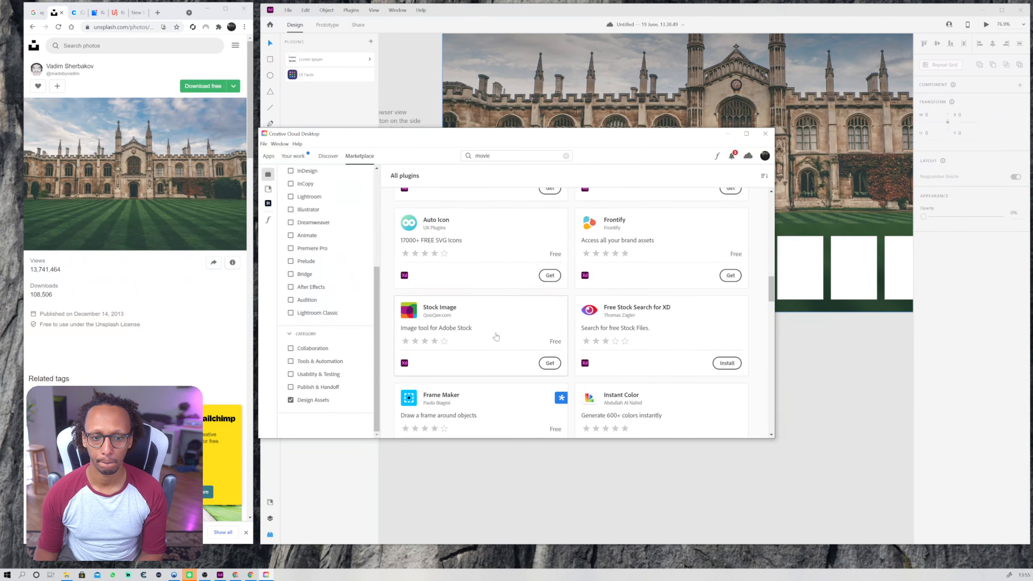
pyautogui.scroll(-4, 497, 336)
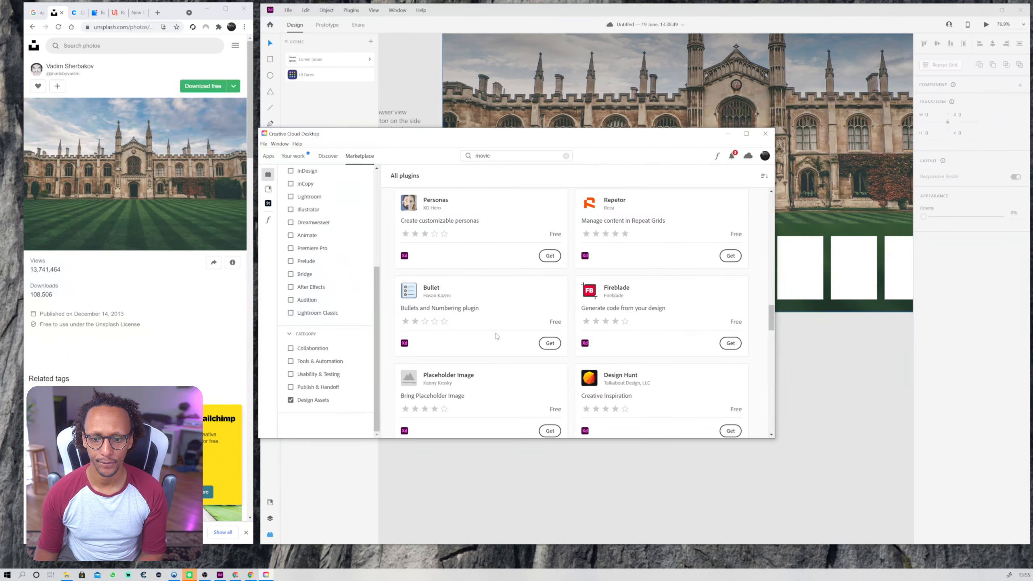
pyautogui.scroll(-5, 493, 330)
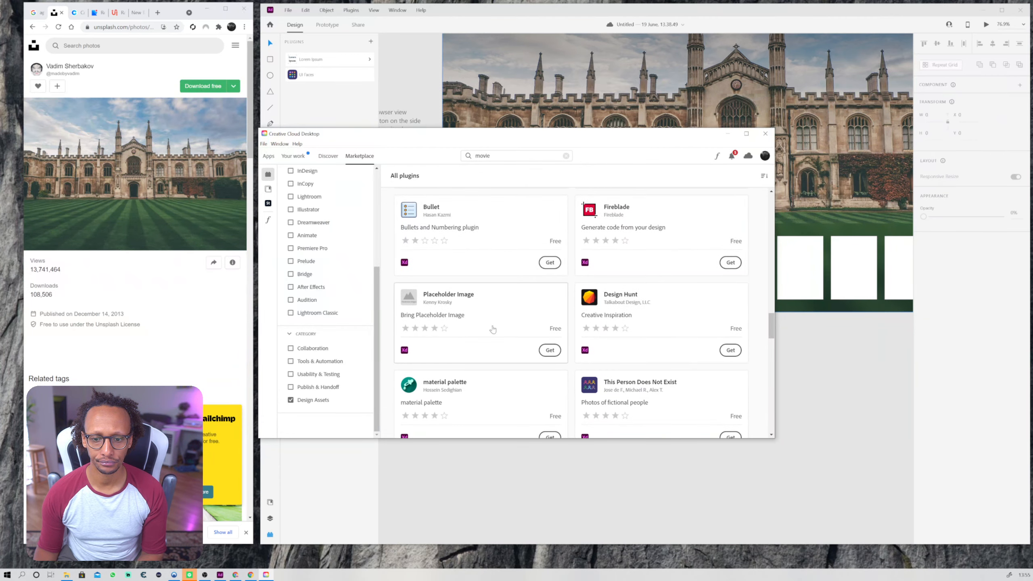
pyautogui.scroll(-5, 493, 329)
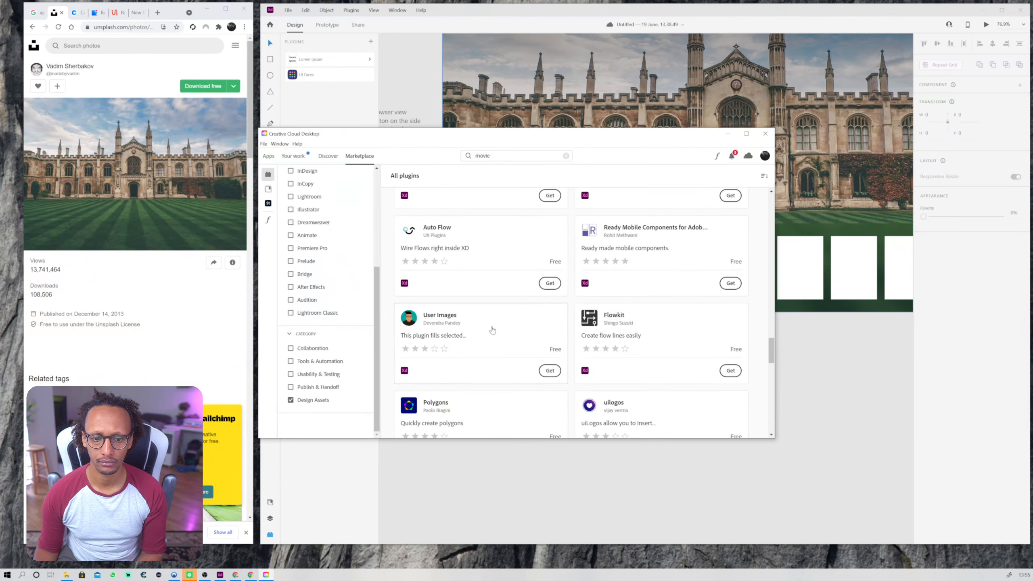
pyautogui.scroll(-10, 493, 330)
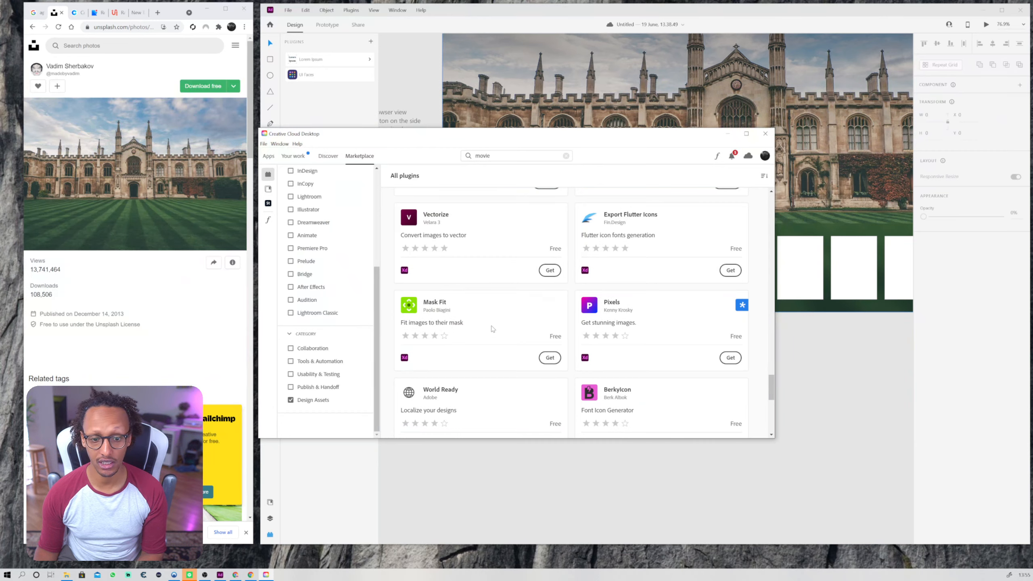
pyautogui.scroll(-6, 493, 329)
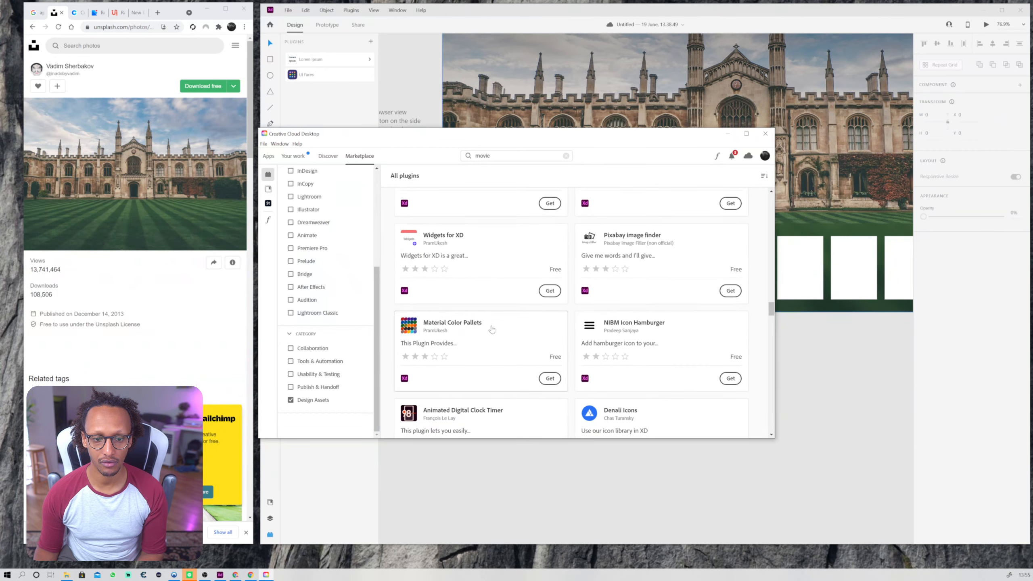
pyautogui.scroll(-5, 492, 330)
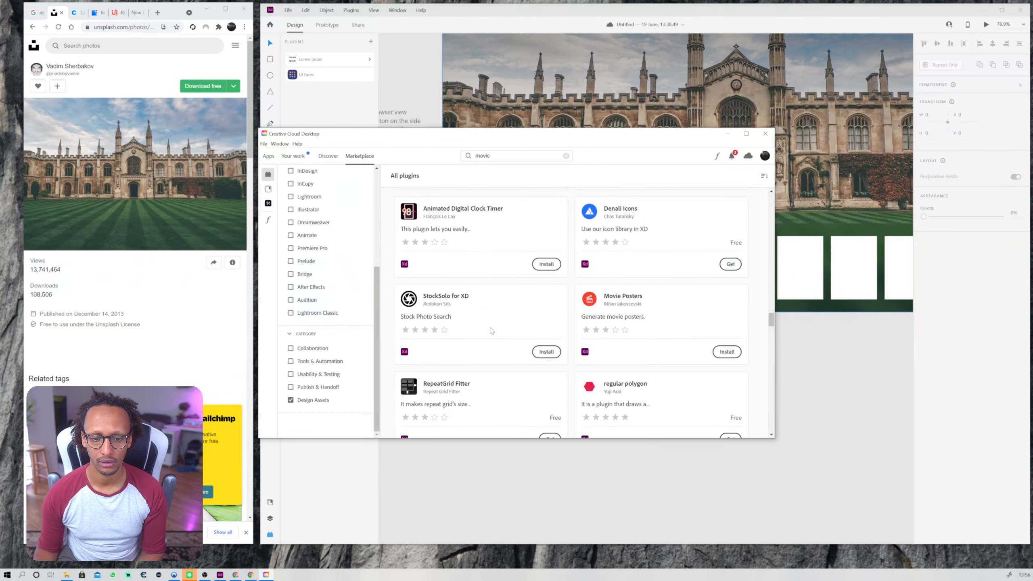
pyautogui.scroll(-5, 491, 330)
pyautogui.scroll(-4, 491, 327)
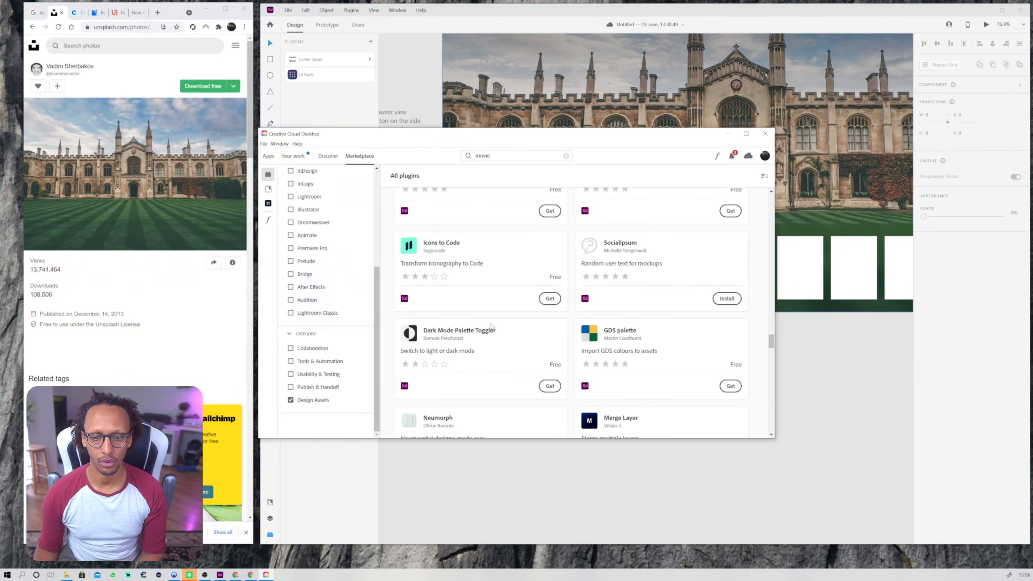
pyautogui.scroll(-4, 491, 326)
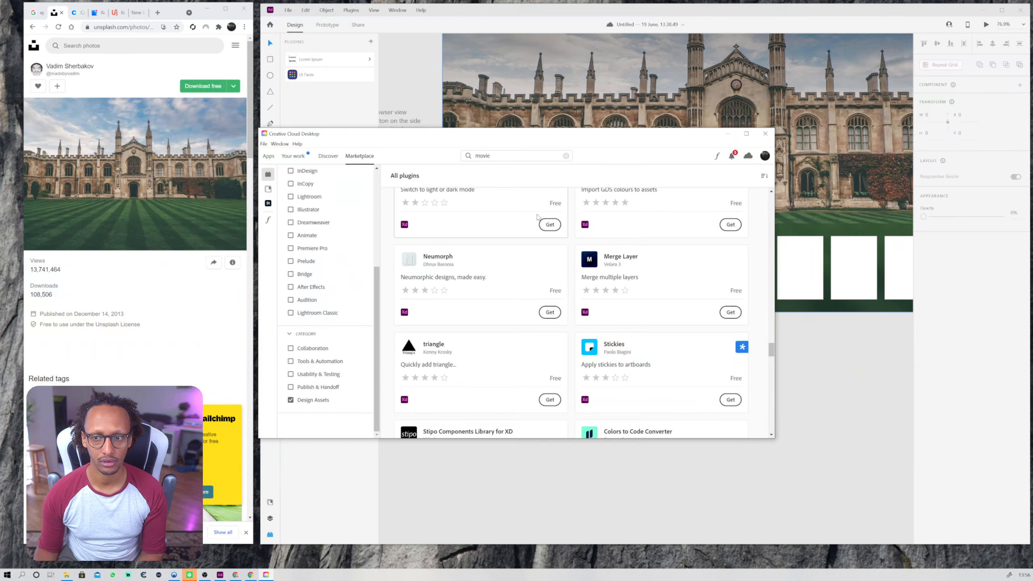
pyautogui.scroll(-1, 625, 212)
pyautogui.click(762, 176)
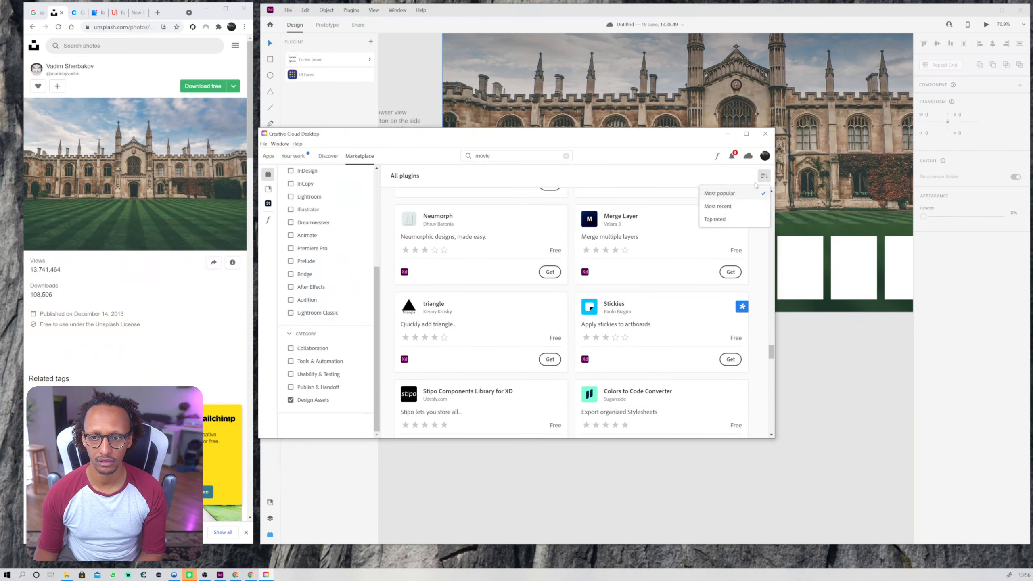
pyautogui.scroll(-6, 693, 195)
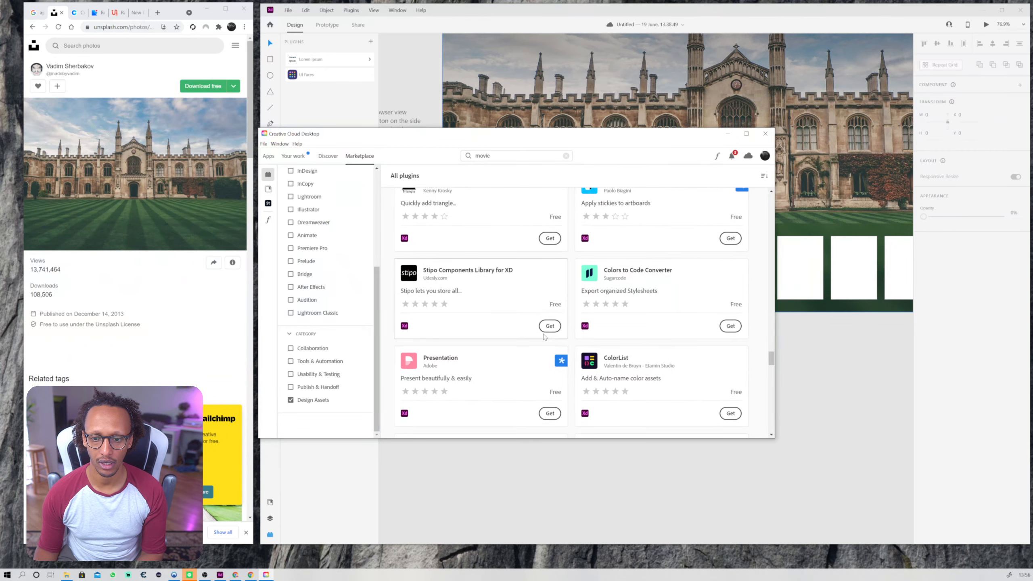
pyautogui.scroll(-6, 538, 323)
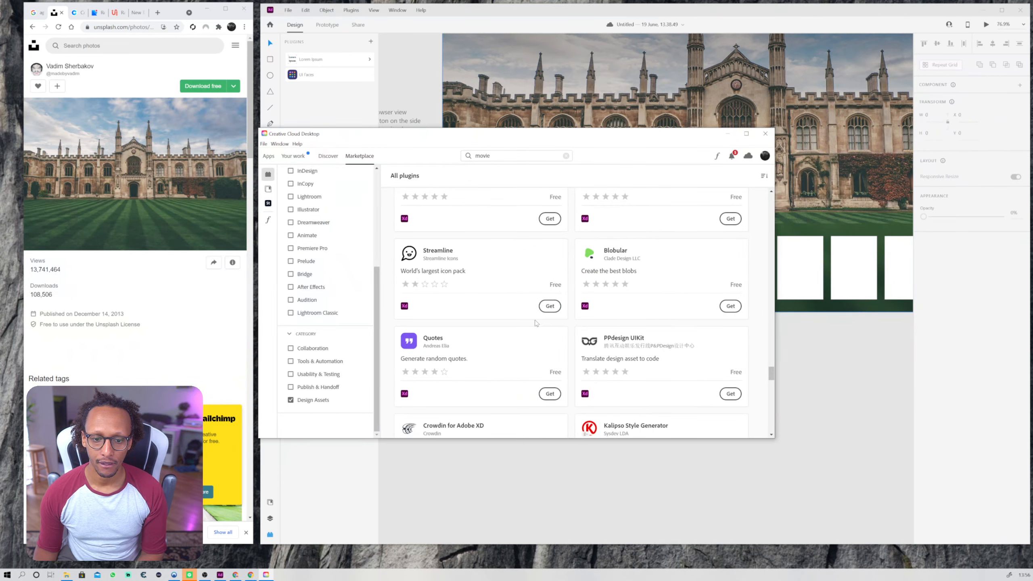
pyautogui.scroll(-5, 536, 324)
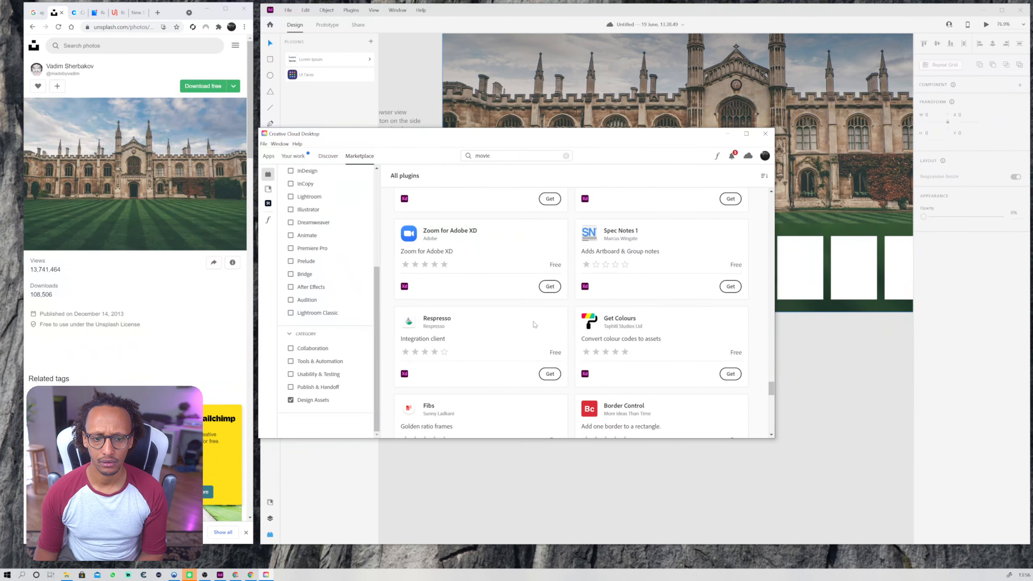
pyautogui.scroll(-6, 533, 324)
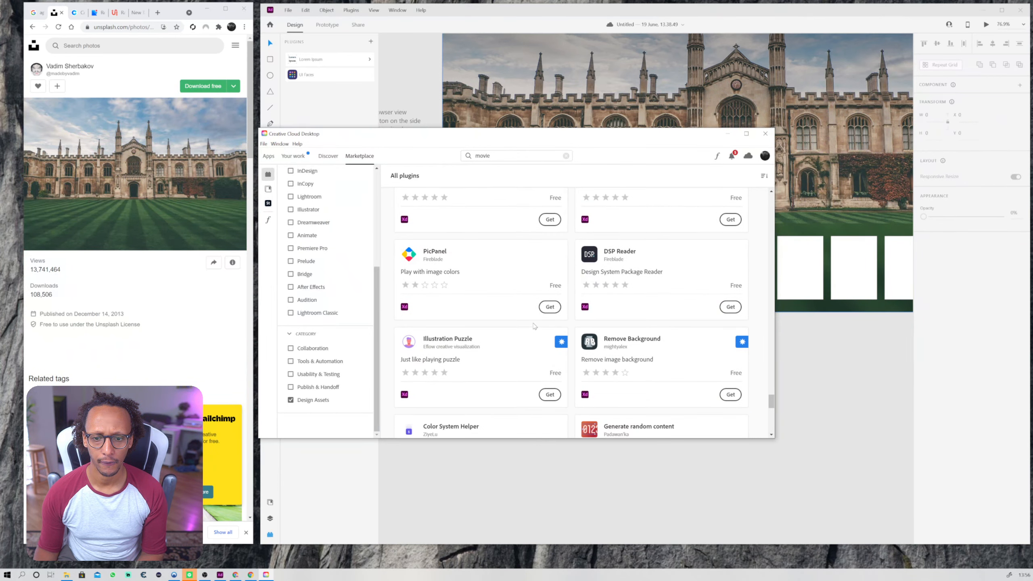
pyautogui.scroll(-5, 533, 325)
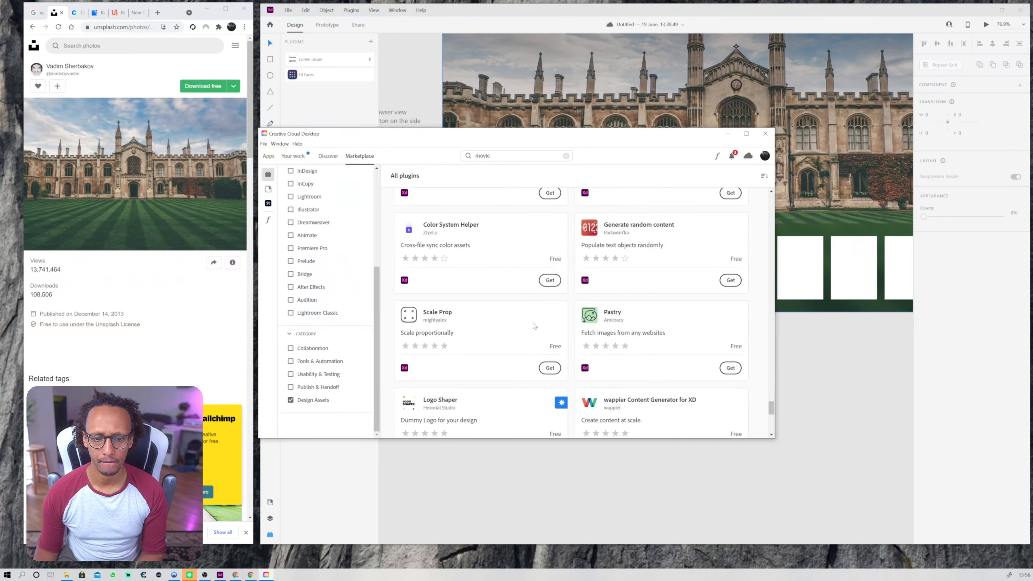
pyautogui.scroll(-8, 534, 326)
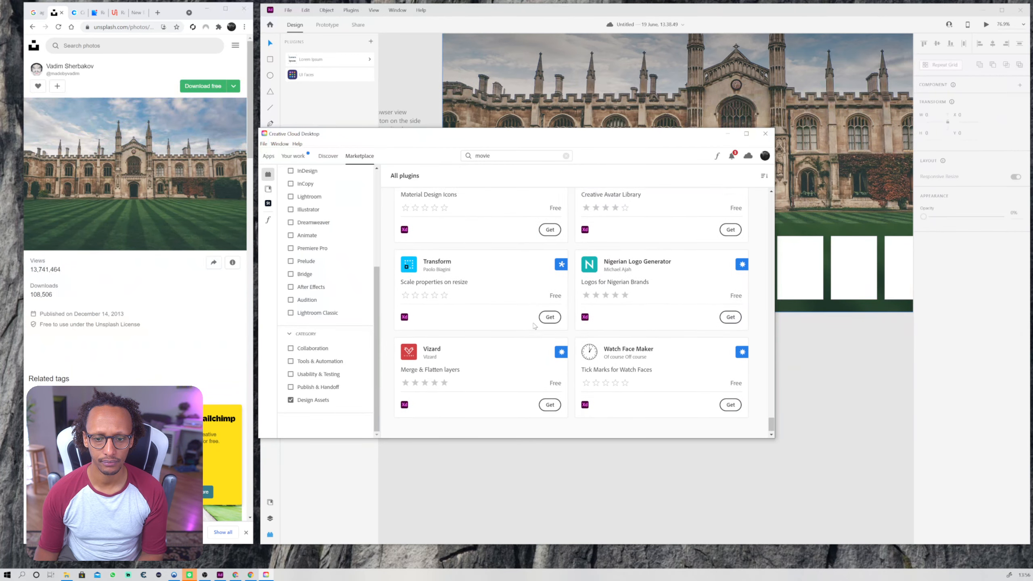
# Review the overall search results for "movie" across all categories and return to the filtered plugin list.
pyautogui.click(492, 159)
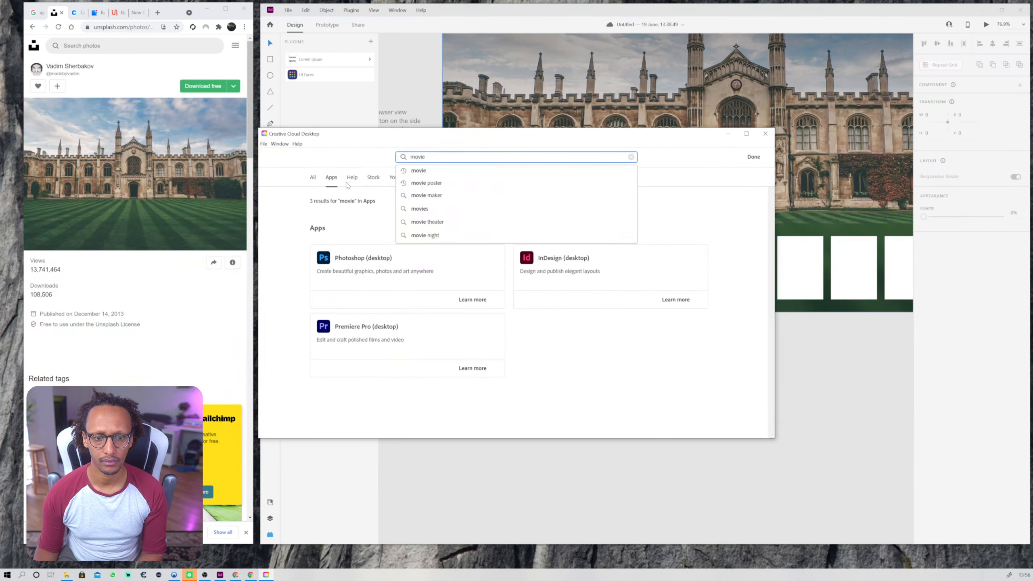
pyautogui.click(345, 200)
pyautogui.click(313, 179)
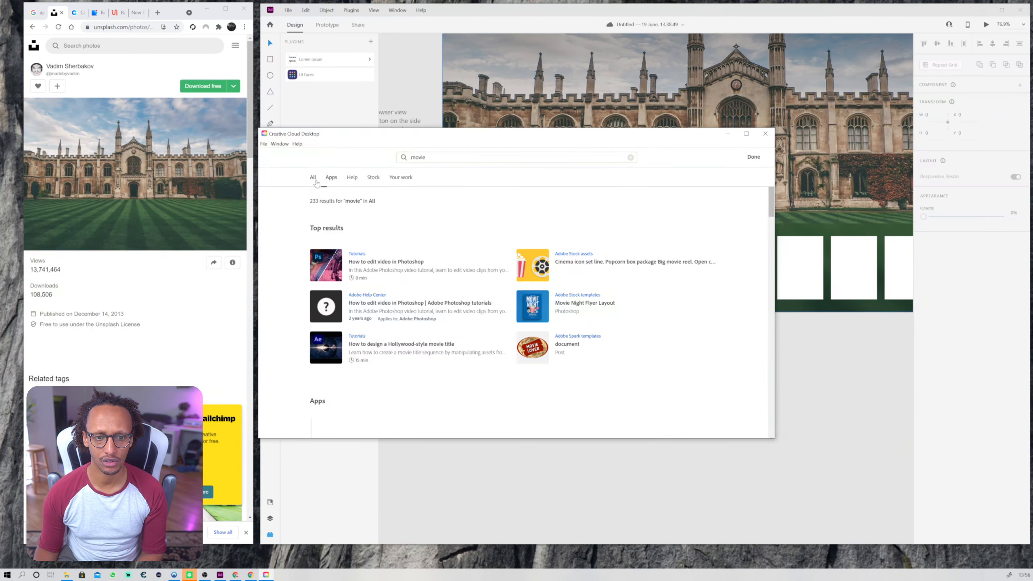
pyautogui.click(754, 157)
pyautogui.scroll(5, 329, 305)
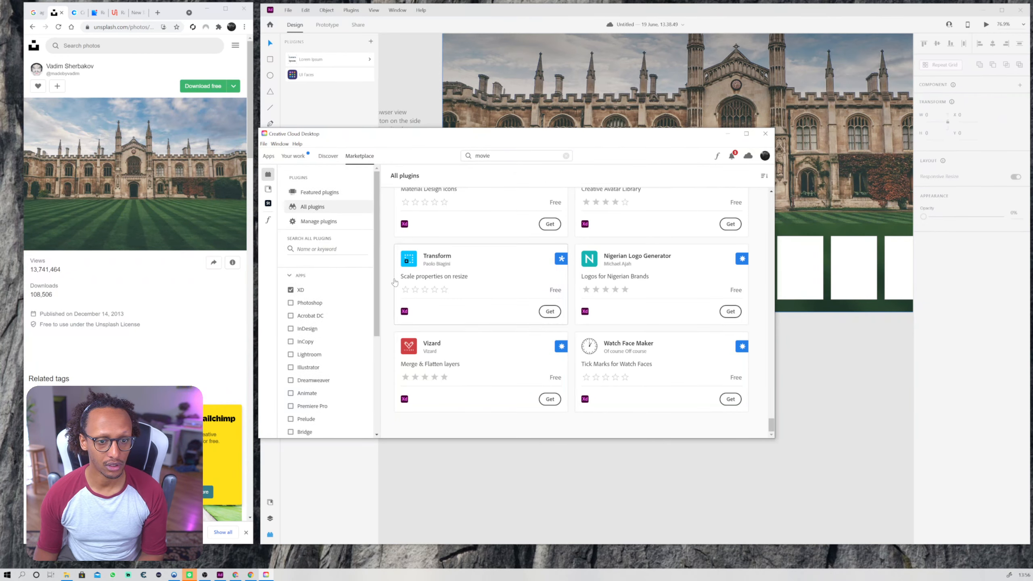
# Search all plugins for "movie", install the Movie Posters plugin and close the marketplace.
pyautogui.click(325, 249)
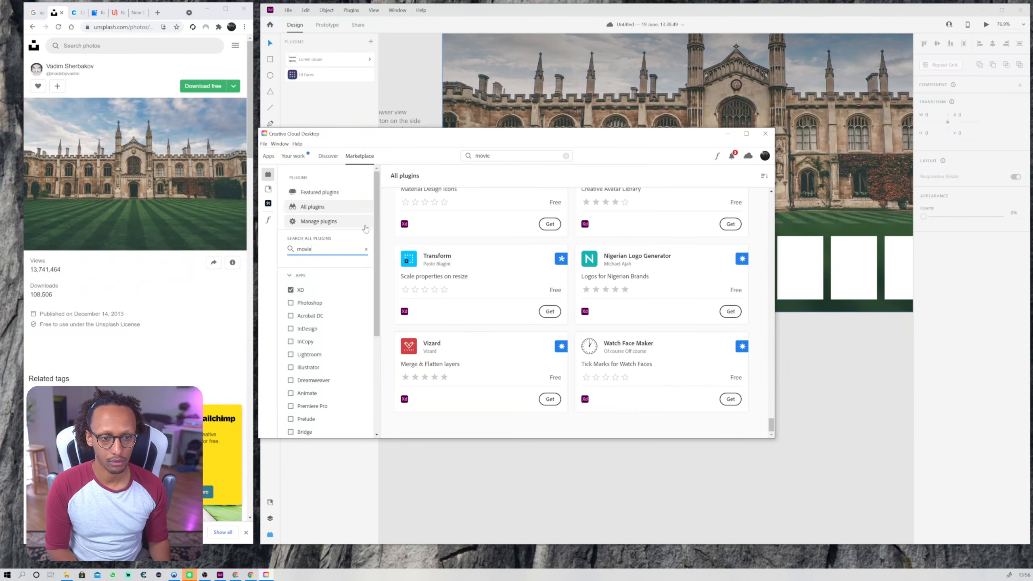
pyautogui.press('Return')
pyautogui.click(547, 293)
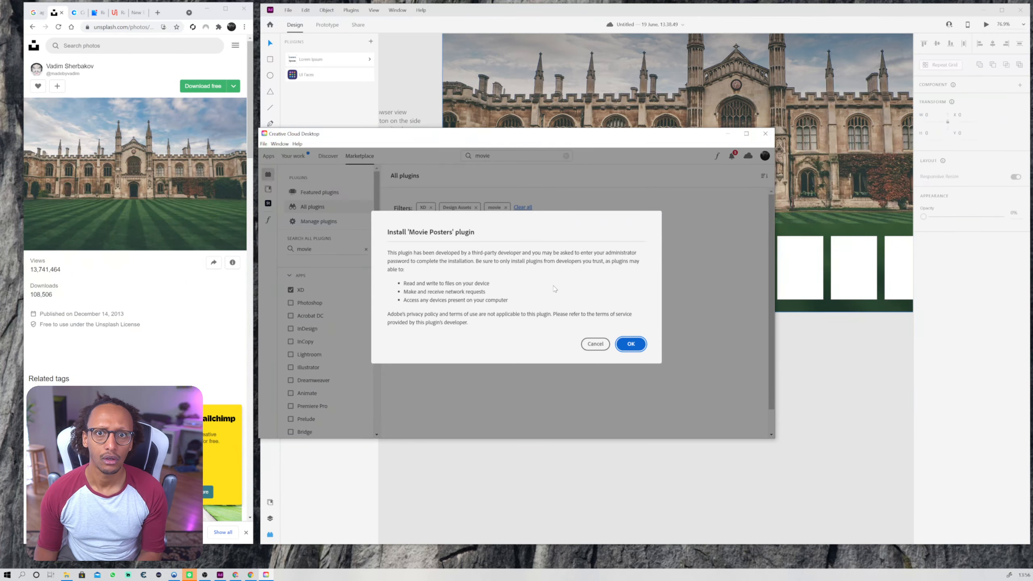
pyautogui.click(635, 343)
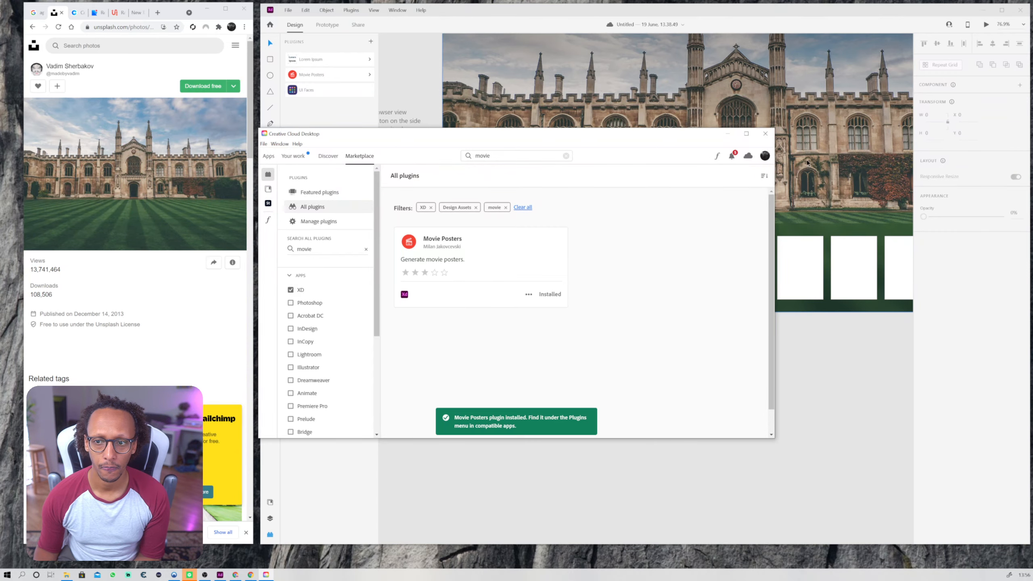
pyautogui.click(765, 134)
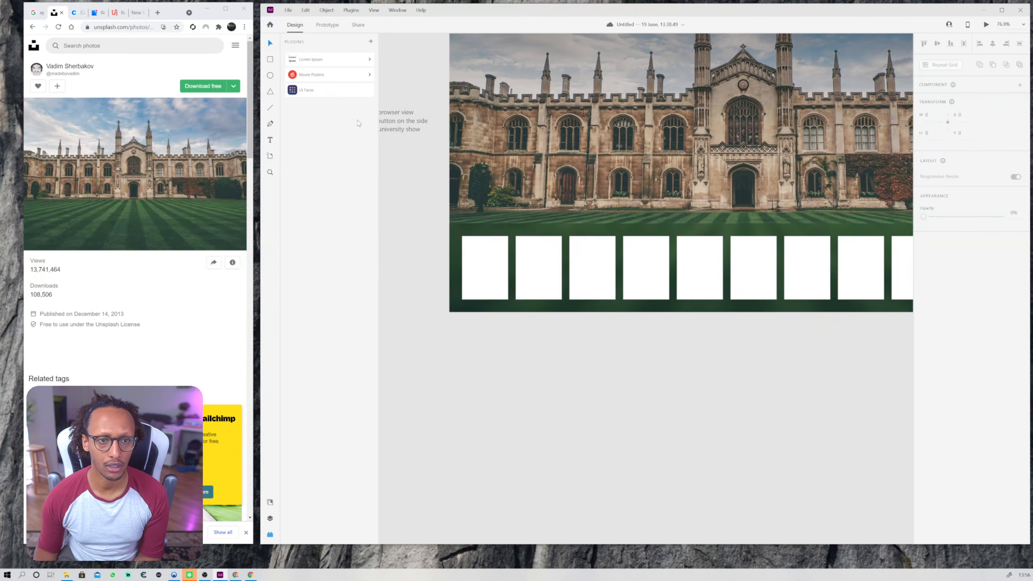
# Select the grid of white poster placeholders and run Generate Movie Posters from the Movie Posters plugin on it.
pyautogui.click(478, 270)
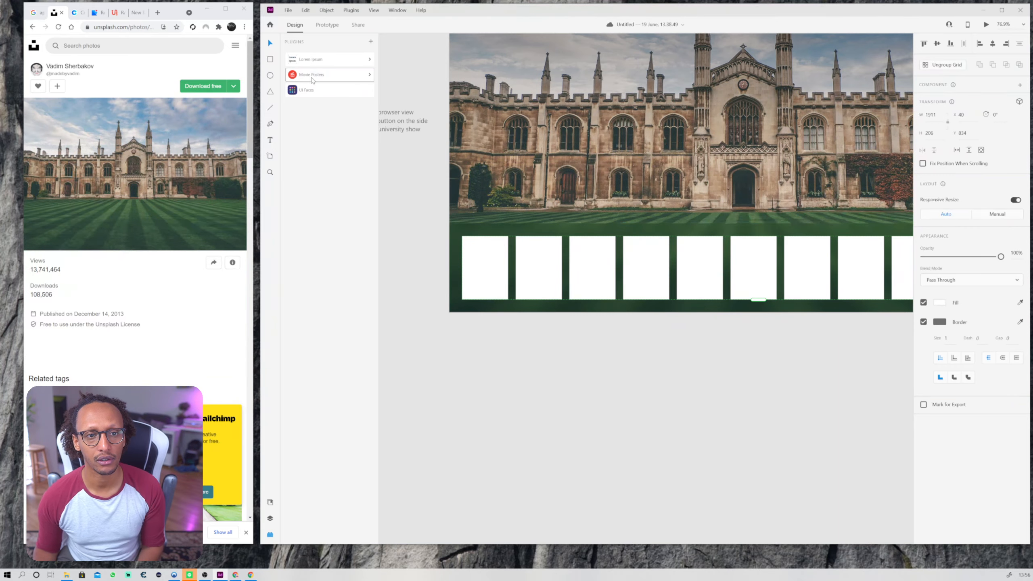
pyautogui.click(345, 74)
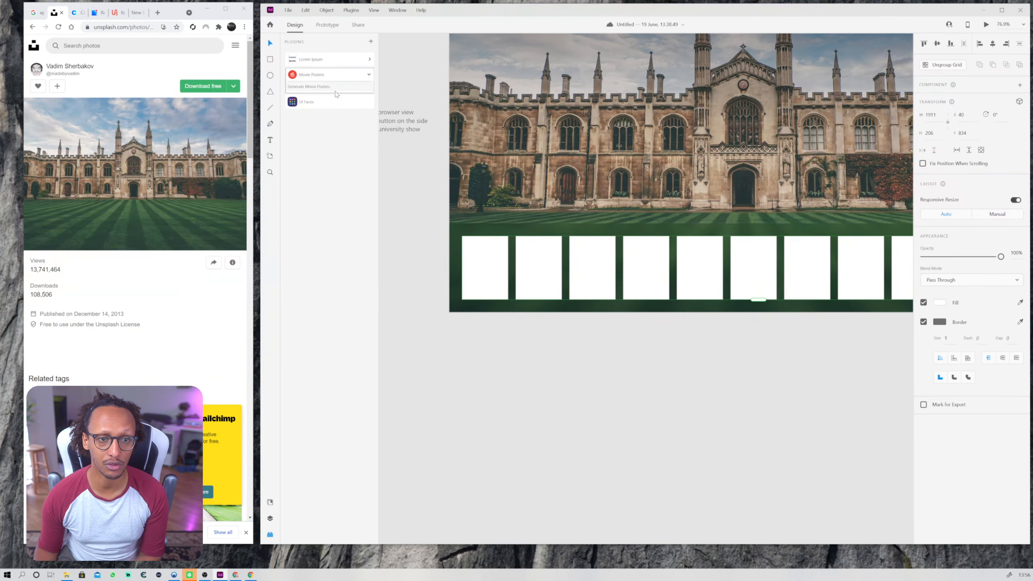
pyautogui.click(330, 92)
pyautogui.click(691, 289)
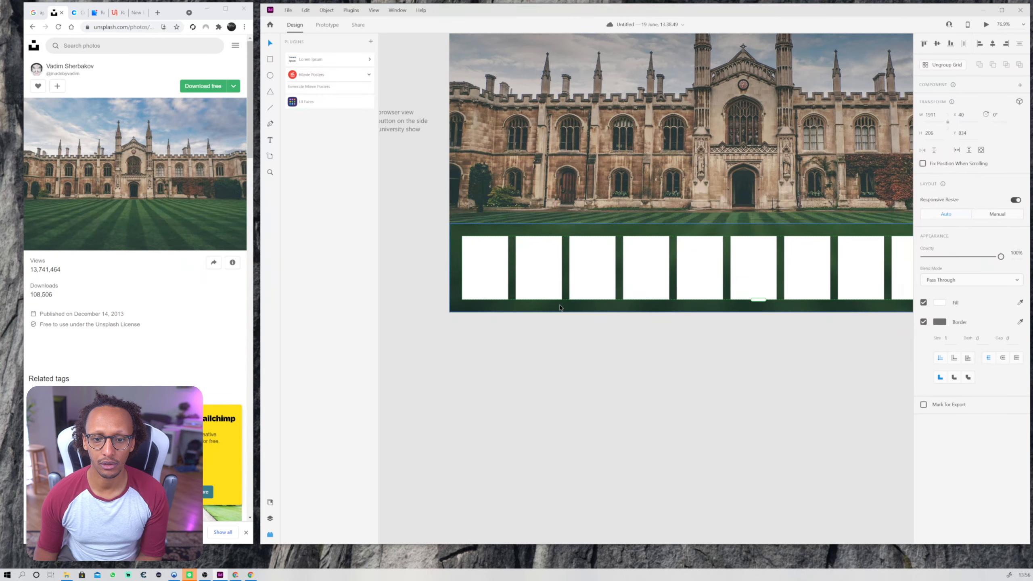
# Ungroup the placeholder repeat grid and delete the extra placeholder beyond the artboard's right edge.
pyautogui.moveTo(738, 351); pyautogui.dragTo(646, 407)
pyautogui.scroll(-2, 608, 387)
pyautogui.click(941, 65)
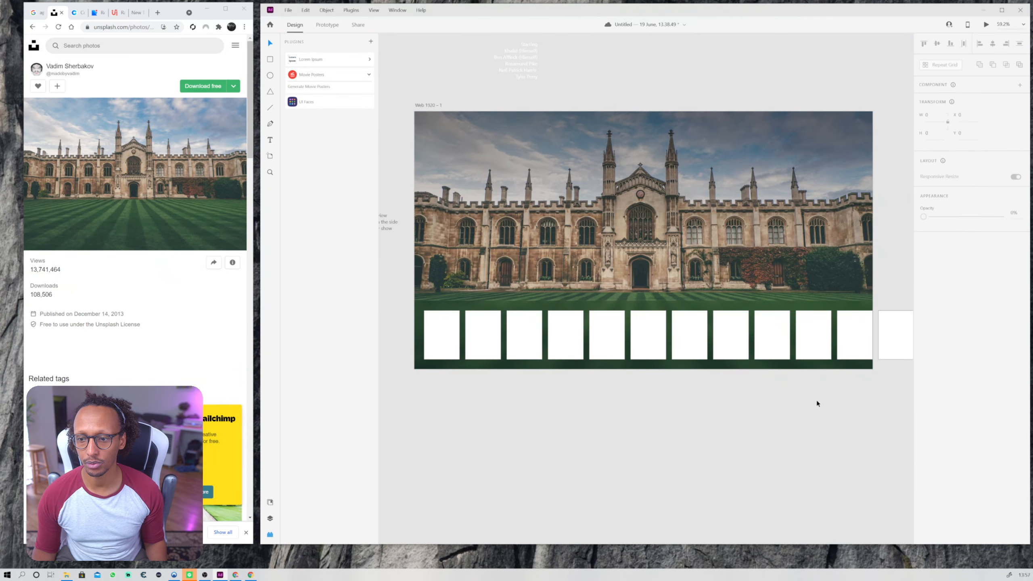
pyautogui.moveTo(817, 400); pyautogui.dragTo(788, 406)
pyautogui.click(839, 333)
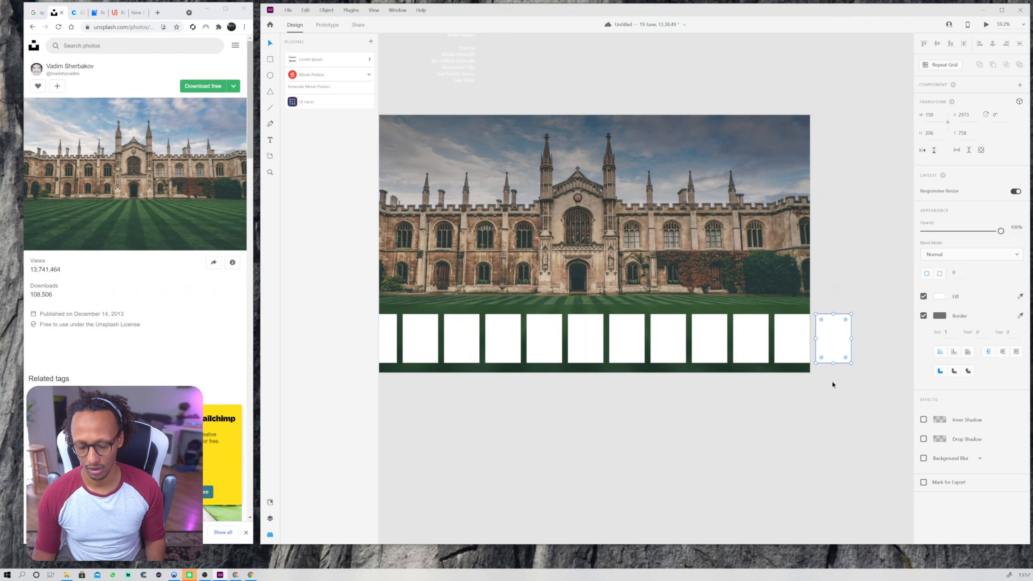
pyautogui.press('Delete')
# Run Generate Movie Posters on the remaining placeholders, filtering by a release year and the Action genre.
pyautogui.moveTo(627, 455); pyautogui.dragTo(671, 468)
pyautogui.moveTo(868, 394); pyautogui.dragTo(400, 326)
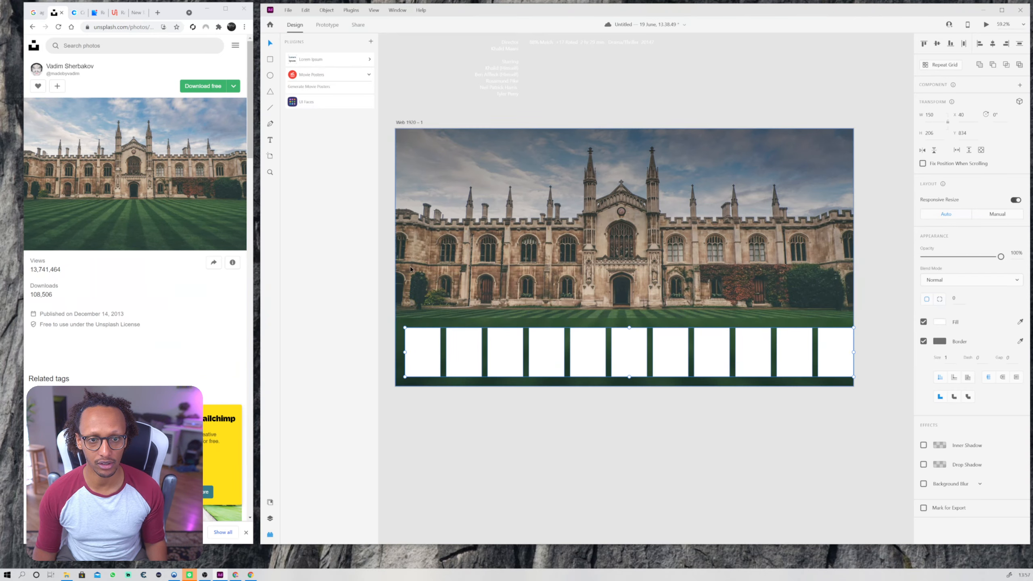
pyautogui.click(332, 91)
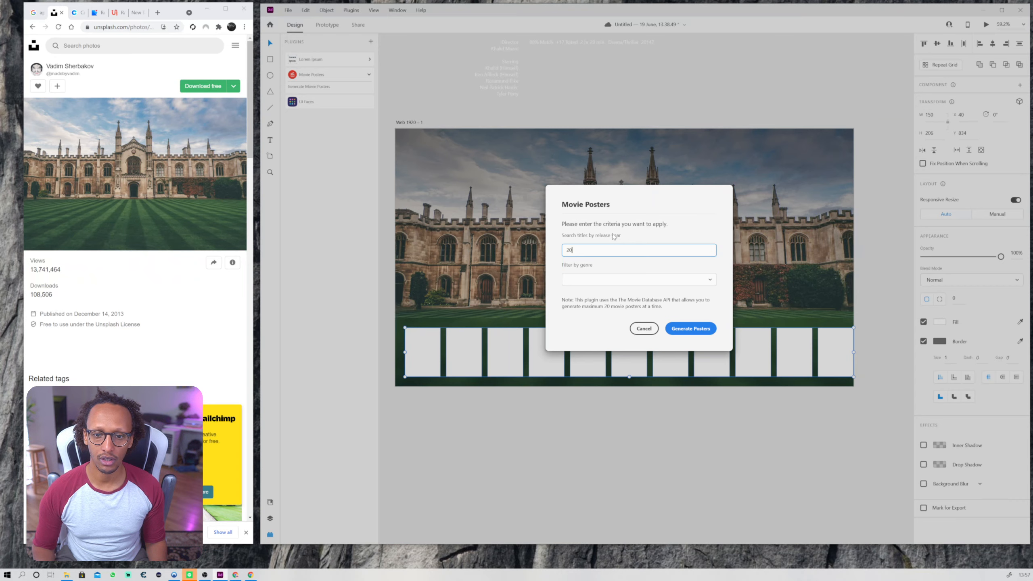
pyautogui.click(606, 285)
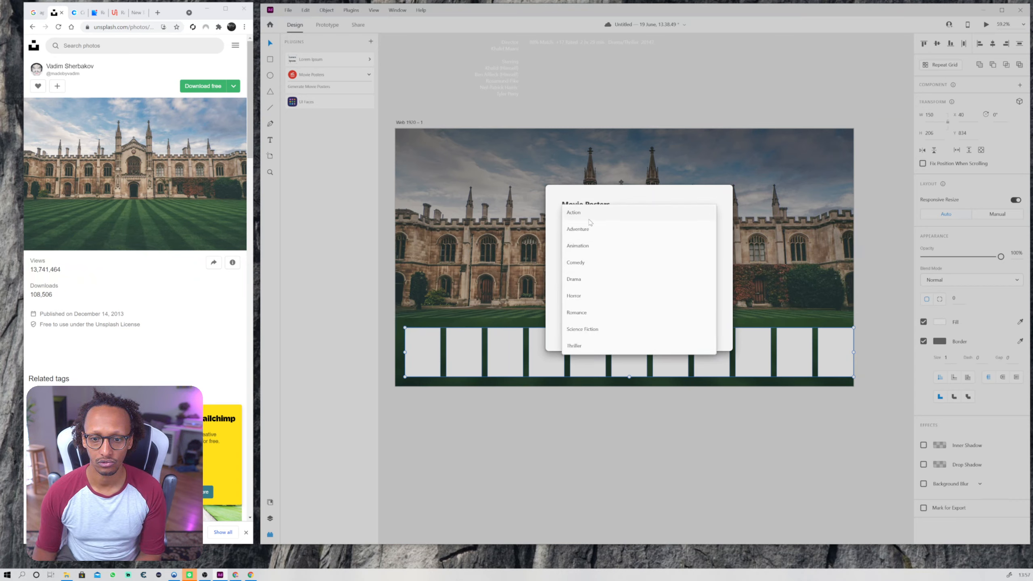
pyautogui.click(603, 210)
pyautogui.click(690, 327)
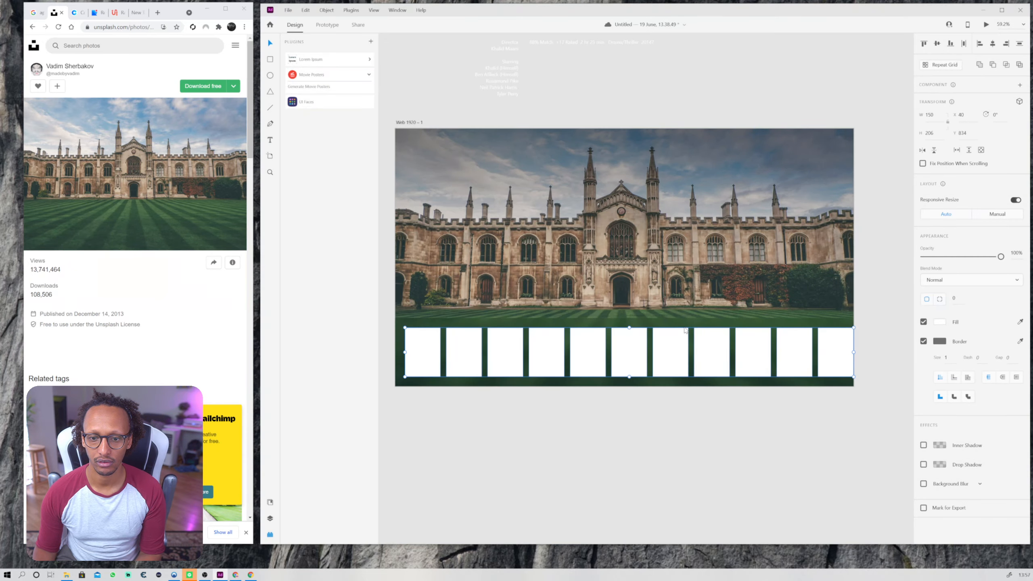
pyautogui.click(578, 431)
pyautogui.scroll(5, 386, 381)
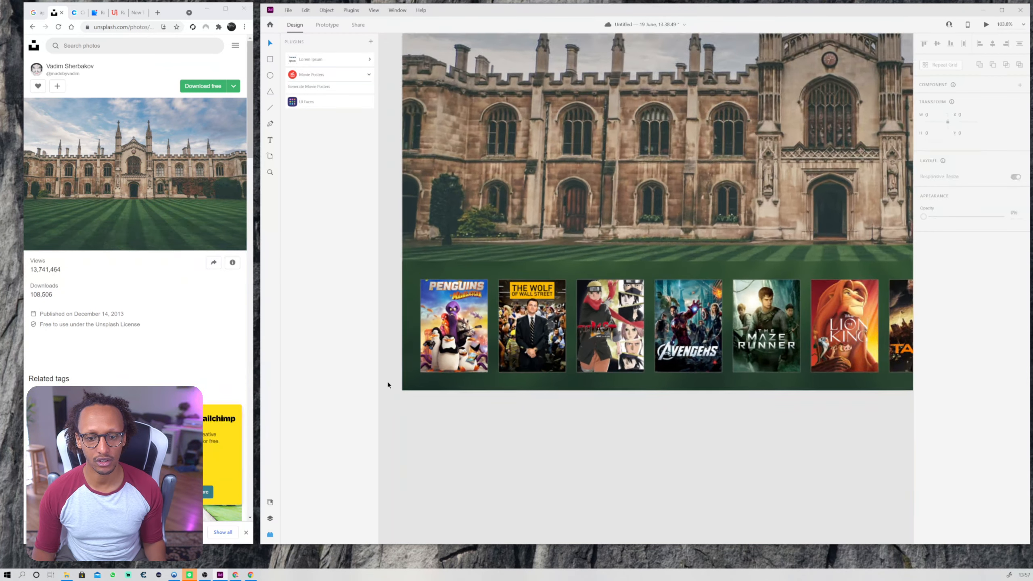
# Turn off the border on all the movie posters in the row.
pyautogui.scroll(-7, 422, 388)
pyautogui.moveTo(794, 392); pyautogui.dragTo(425, 339)
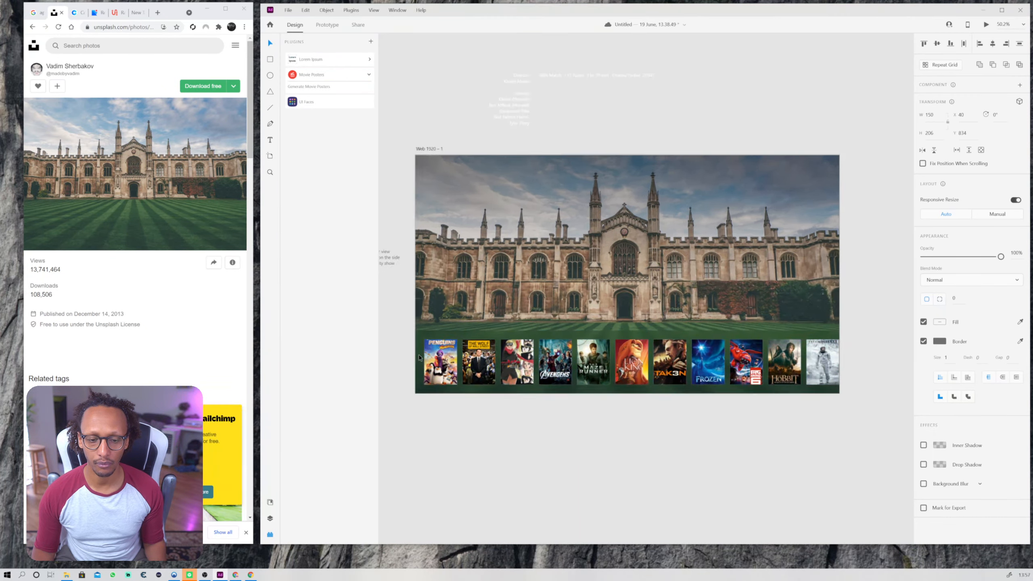
pyautogui.scroll(8, 418, 354)
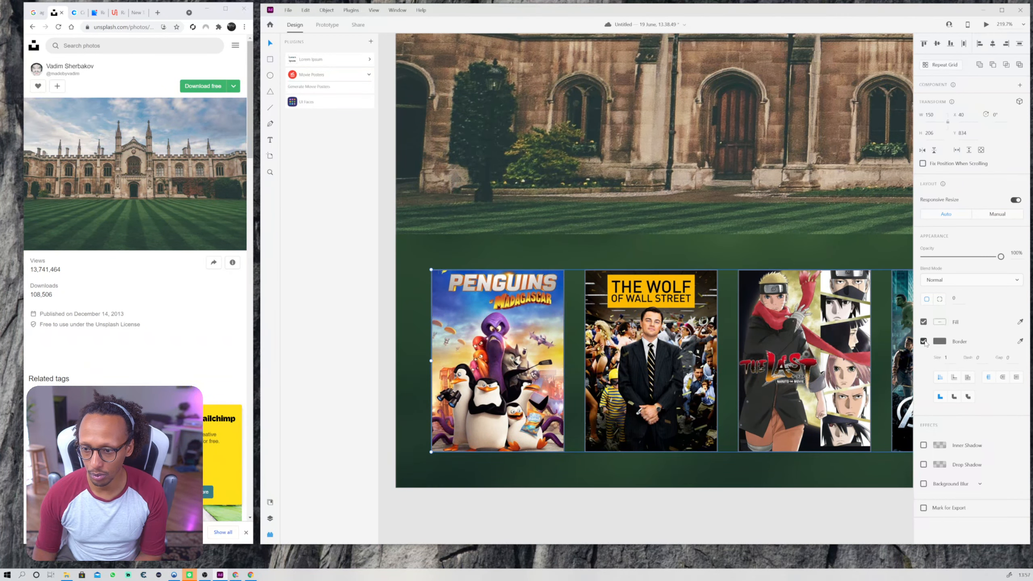
pyautogui.click(924, 341)
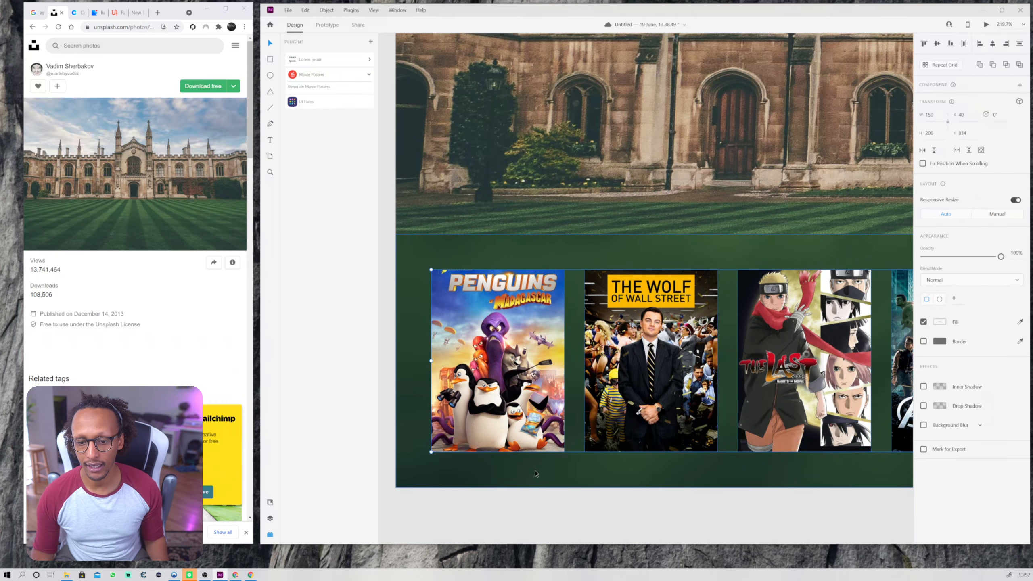
# Duplicate the poster row below the artboard and apply an Object Blur of 20 to the copy.
pyautogui.hotkey('ctrl', '1')
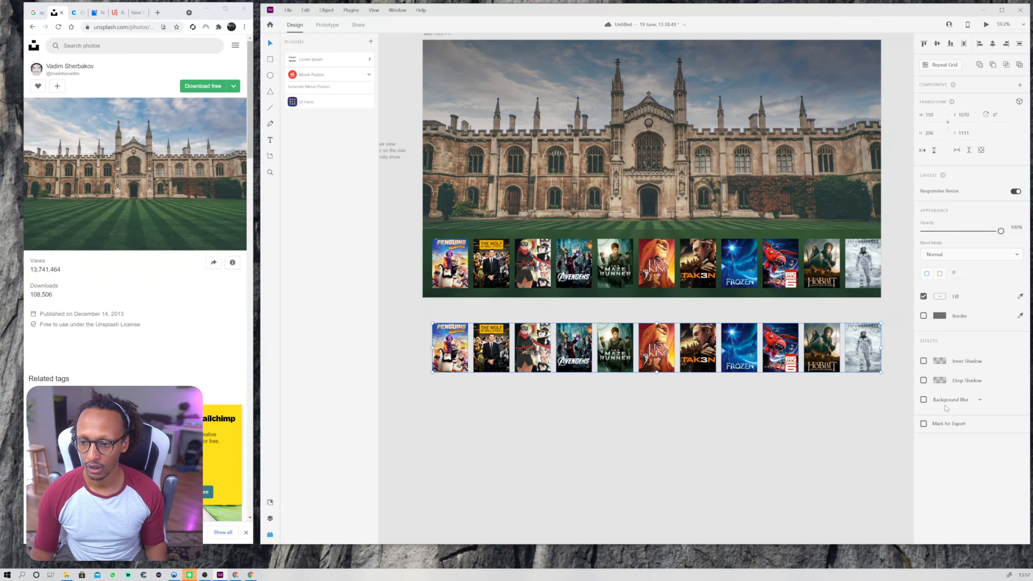
pyautogui.click(948, 405)
pyautogui.click(950, 416)
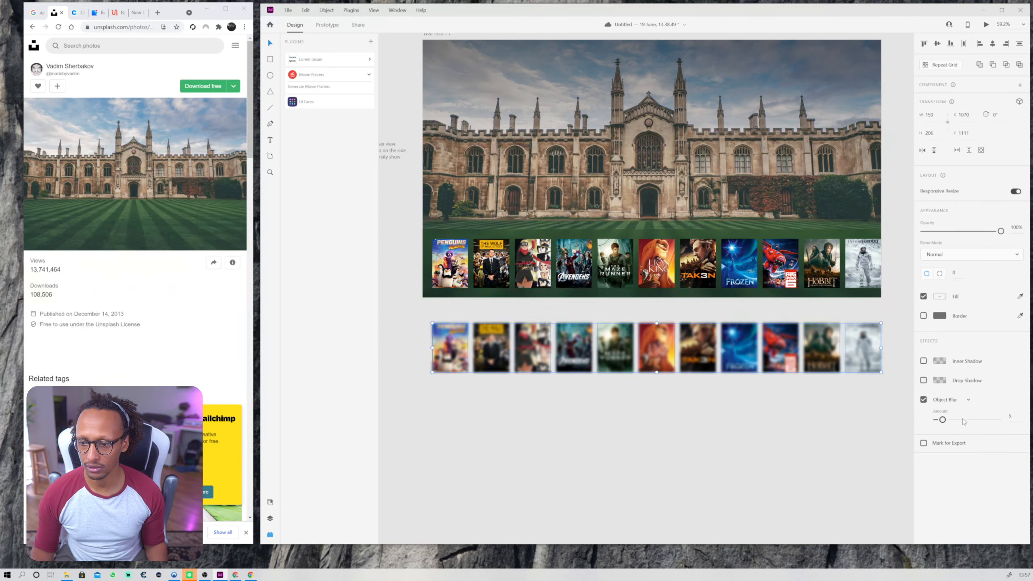
pyautogui.moveTo(942, 421); pyautogui.dragTo(960, 422)
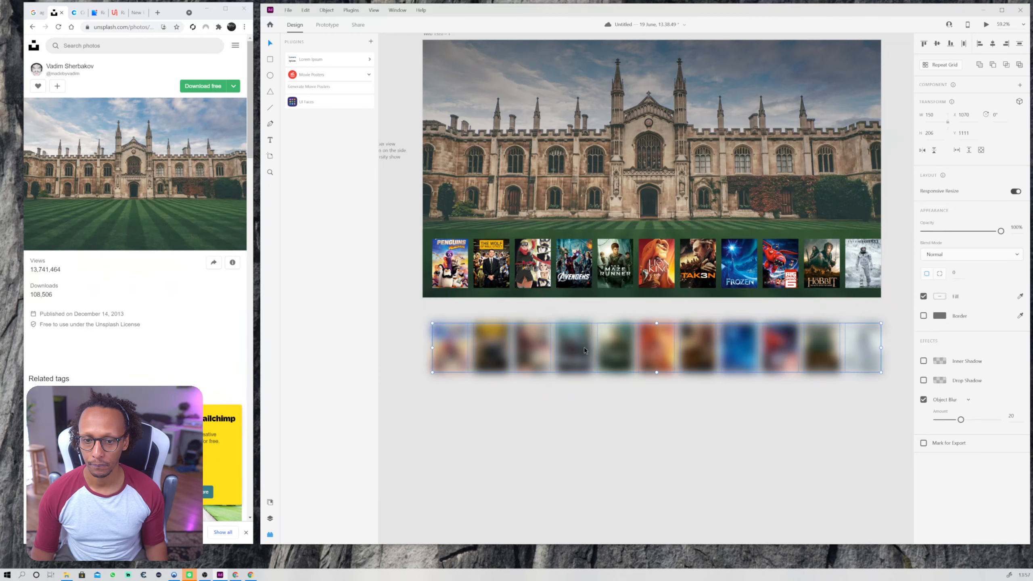
# Try the blurred copy behind the sharp poster row, moving it back below the artboard.
pyautogui.moveTo(584, 350); pyautogui.dragTo(573, 277)
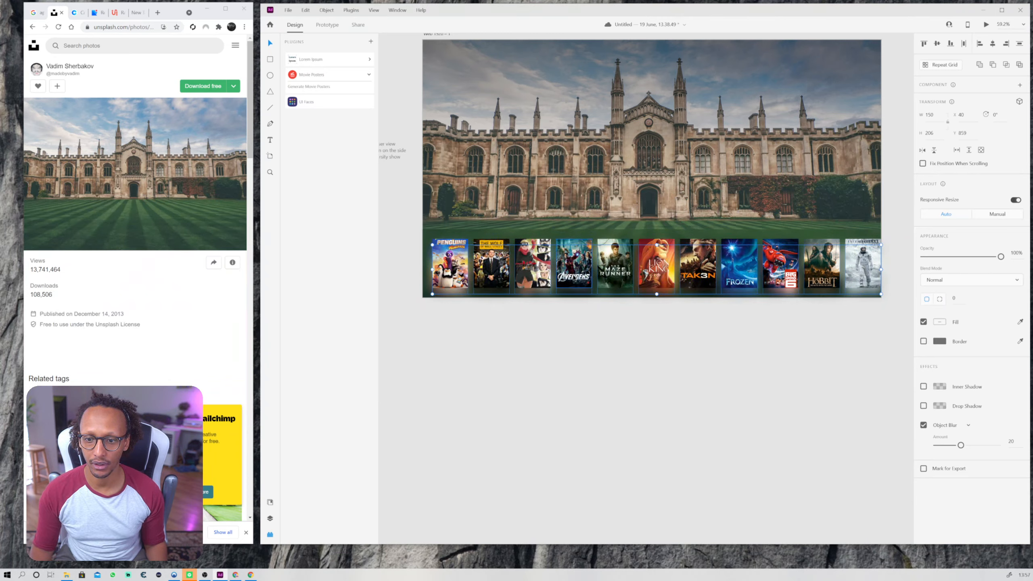
pyautogui.press('alt')
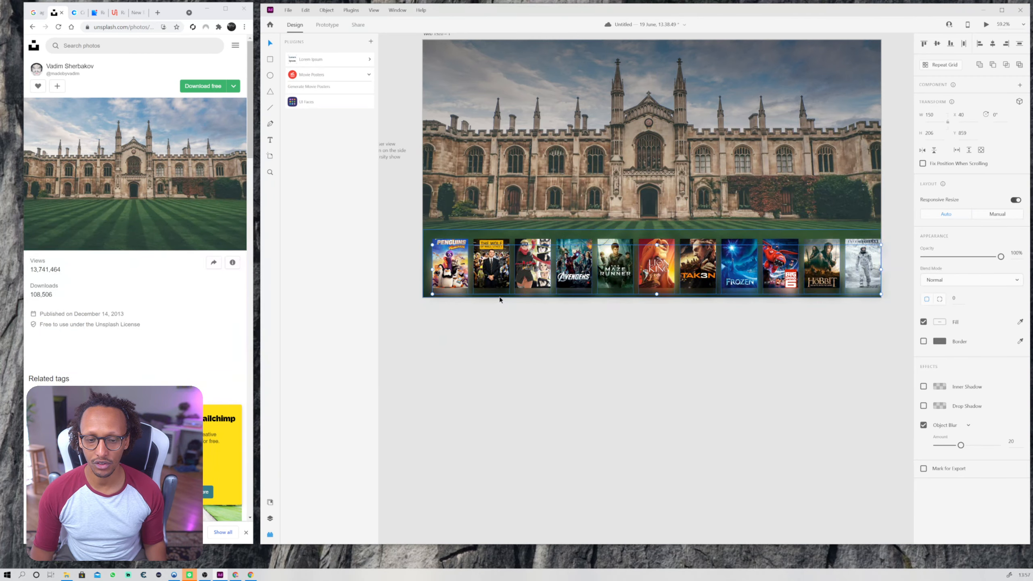
pyautogui.moveTo(500, 299); pyautogui.dragTo(505, 385)
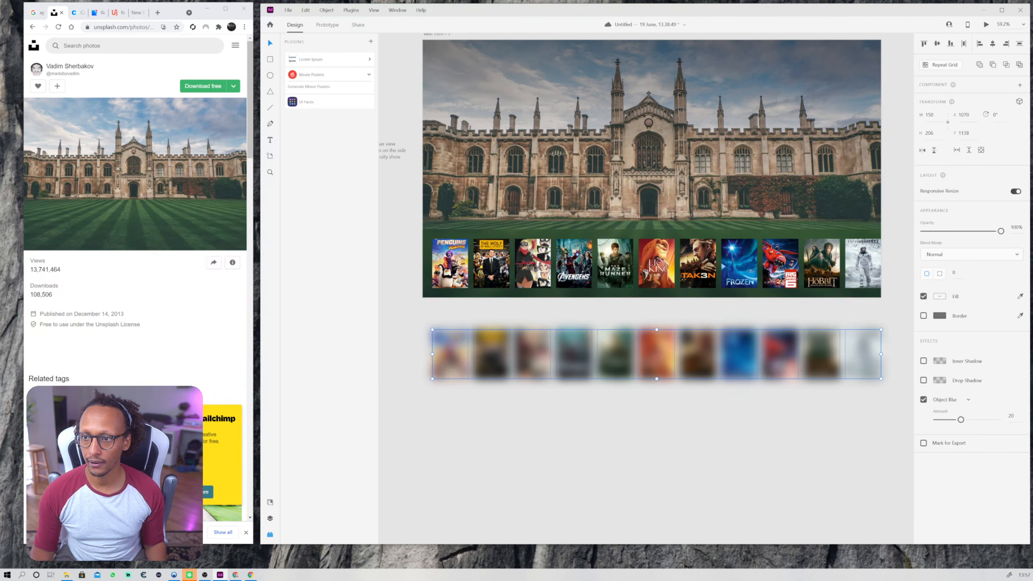
# Lock the aspect ratio of all the blurred posters and set their width to 120.
pyautogui.click(846, 397)
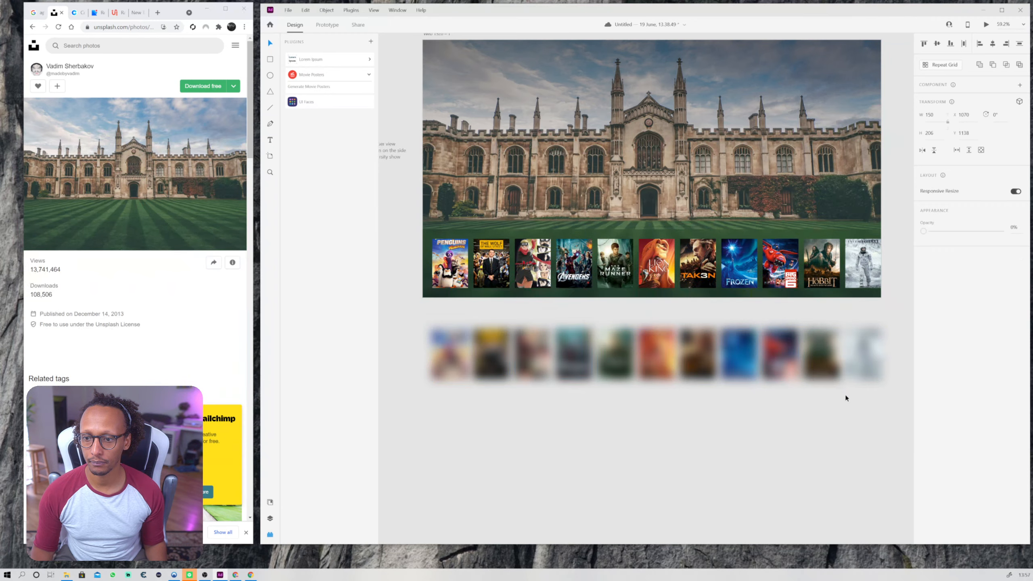
pyautogui.click(864, 357)
pyautogui.moveTo(866, 414); pyautogui.dragTo(437, 333)
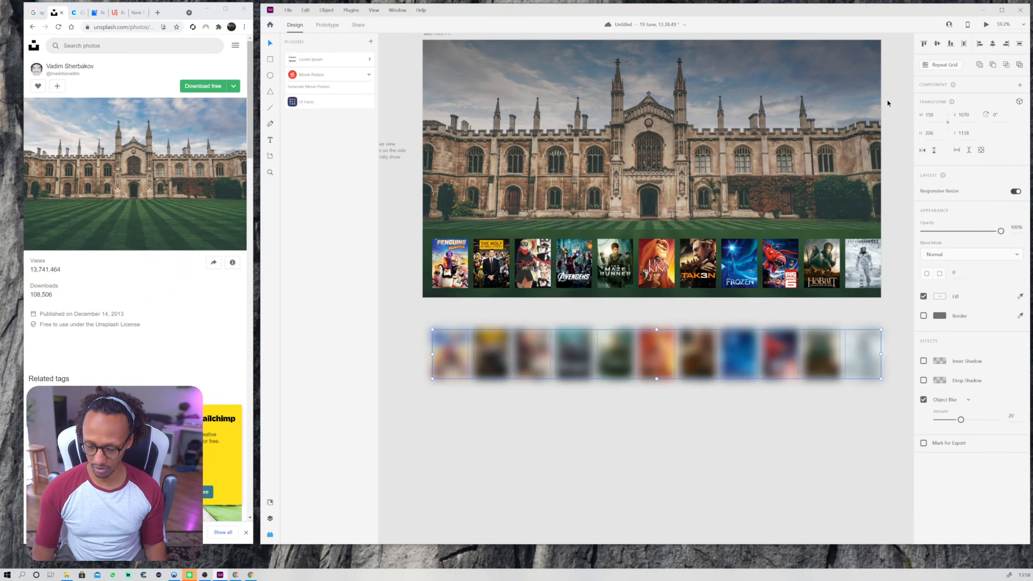
pyautogui.click(947, 123)
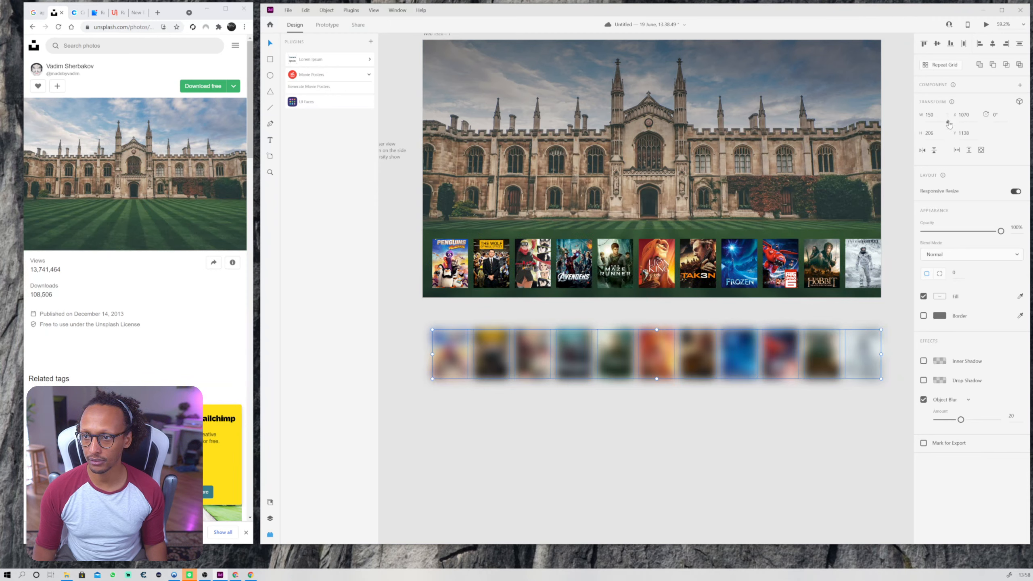
pyautogui.moveTo(935, 114); pyautogui.dragTo(895, 113)
pyautogui.write('1')
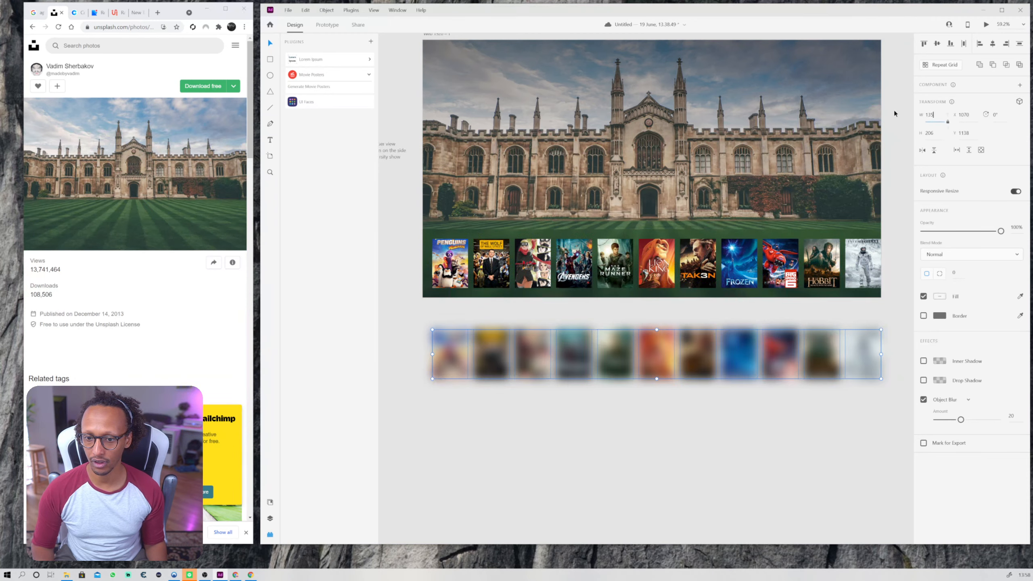
pyautogui.write('35')
pyautogui.press('Return')
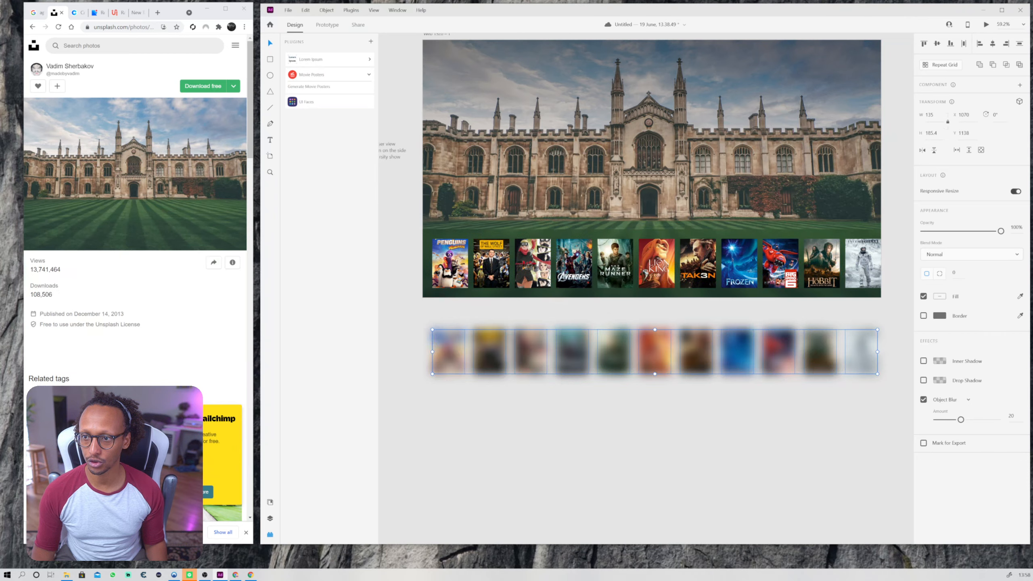
pyautogui.write('120')
pyautogui.press('Return')
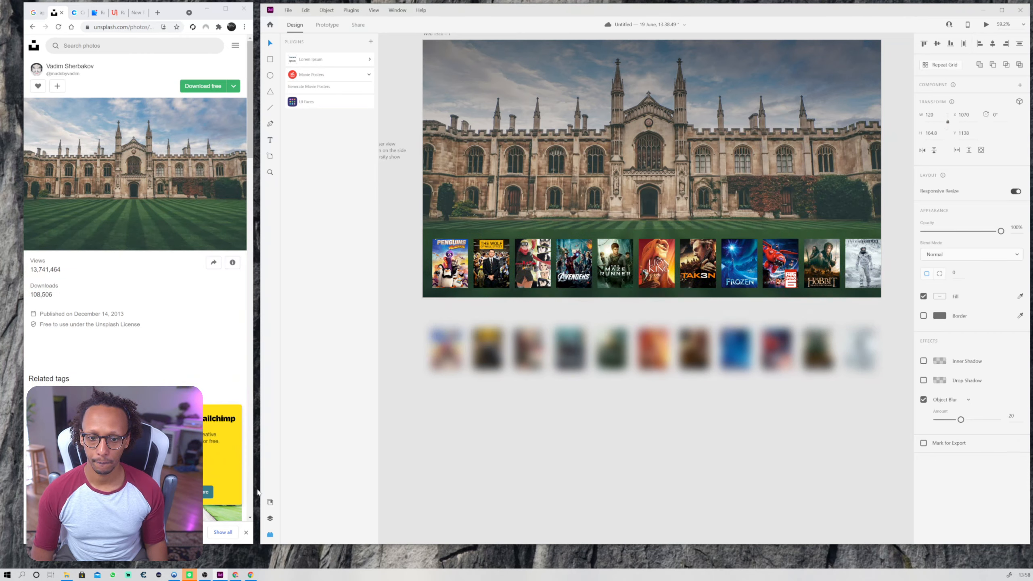
# Move the blurred row over the lower part of the sharp posters and send it backward until it sits behind them all.
pyautogui.moveTo(449, 361); pyautogui.dragTo(472, 282)
pyautogui.hotkey('ctrl', '[')
pyautogui.hotkey('ctrl', '[')
pyautogui.hotkey('ctrl', '[')
pyautogui.hotkey('ctrl', '[')
pyautogui.hotkey('ctrl', '[')
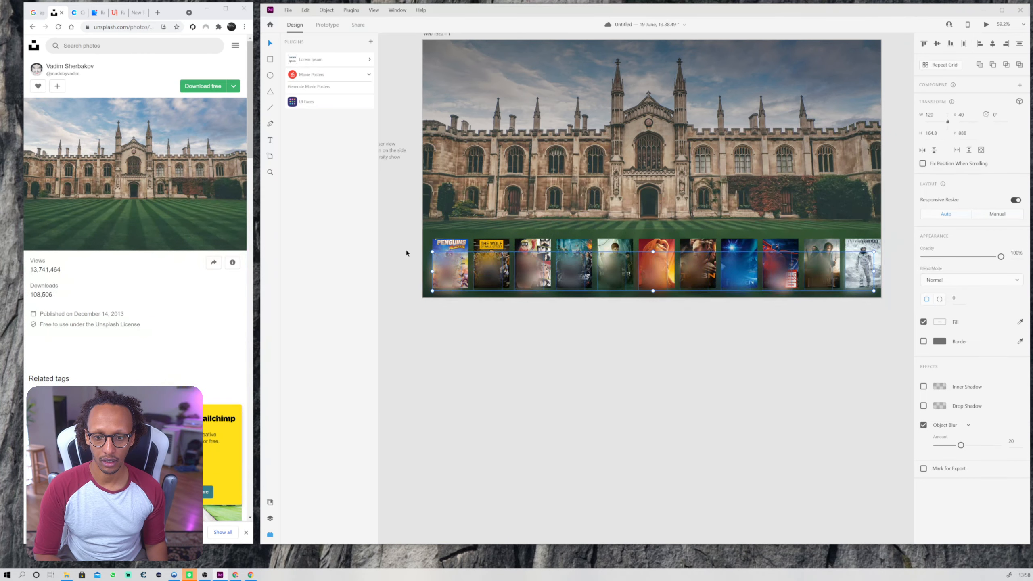
pyautogui.hotkey('ctrl', '[')
pyautogui.hotkey('ctrl', '[')
pyautogui.hotkey('ctrl', '[')
pyautogui.hotkey('ctrl', '[')
pyautogui.hotkey('ctrl', '[')
pyautogui.hotkey('ctrl', '[')
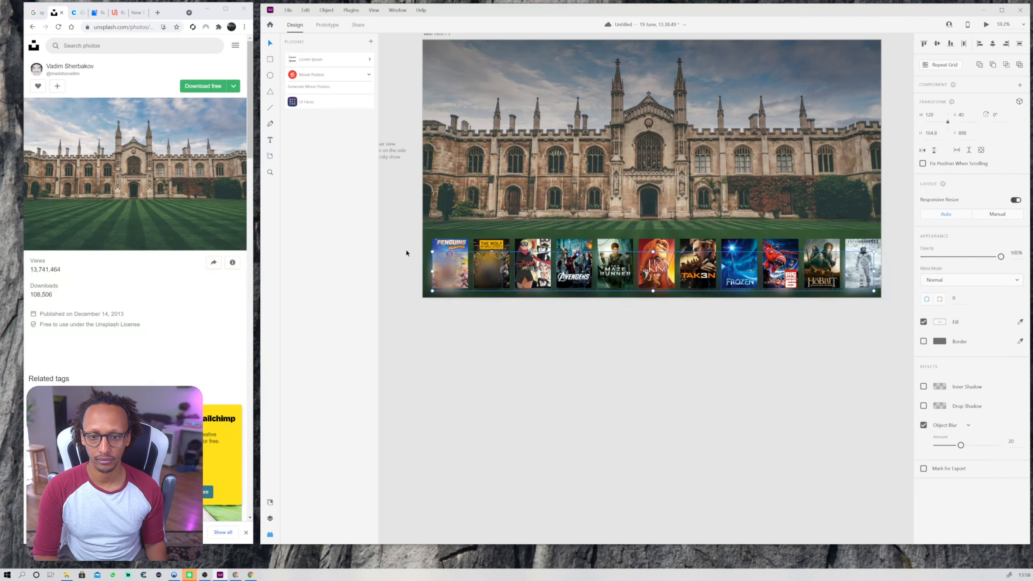
pyautogui.press('Right')
pyautogui.press('Right')
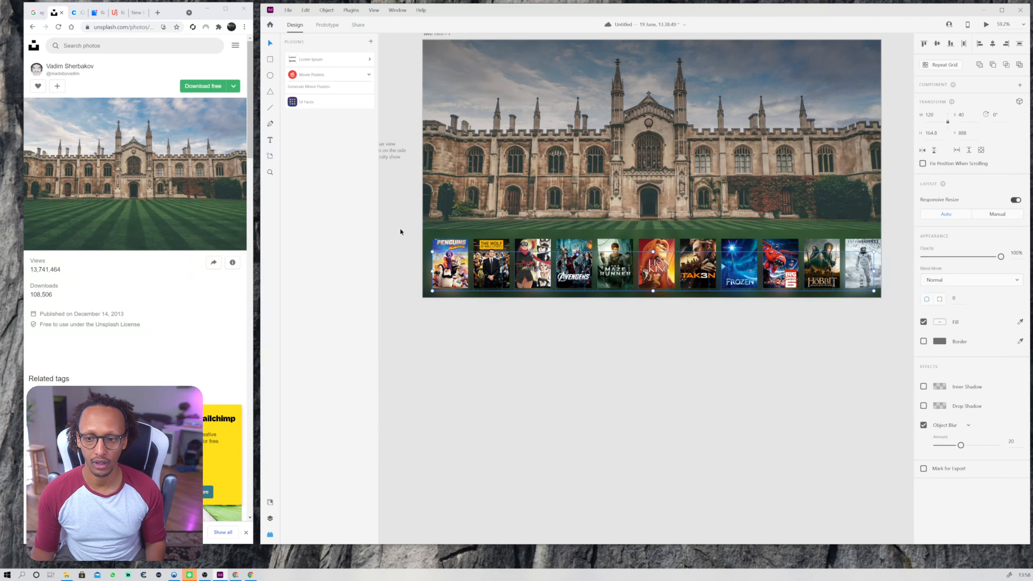
pyautogui.click(563, 353)
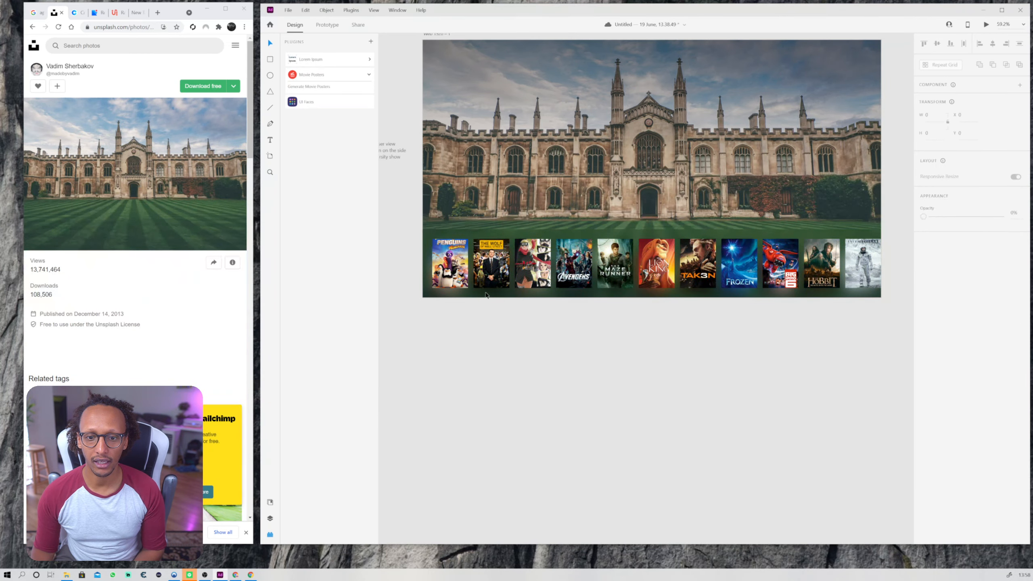
# Group all the sharp posters together with their blurred shadow copies.
pyautogui.scroll(4, 710, 429)
pyautogui.moveTo(883, 385); pyautogui.dragTo(396, 316)
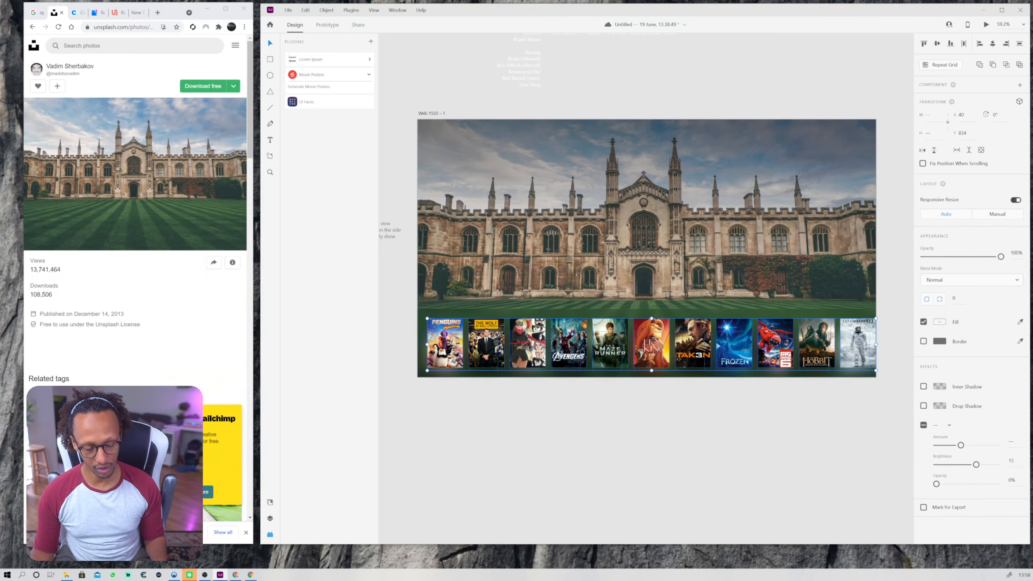
pyautogui.hotkey('ctrl', 'g')
pyautogui.click(498, 382)
pyautogui.moveTo(541, 406); pyautogui.dragTo(608, 353)
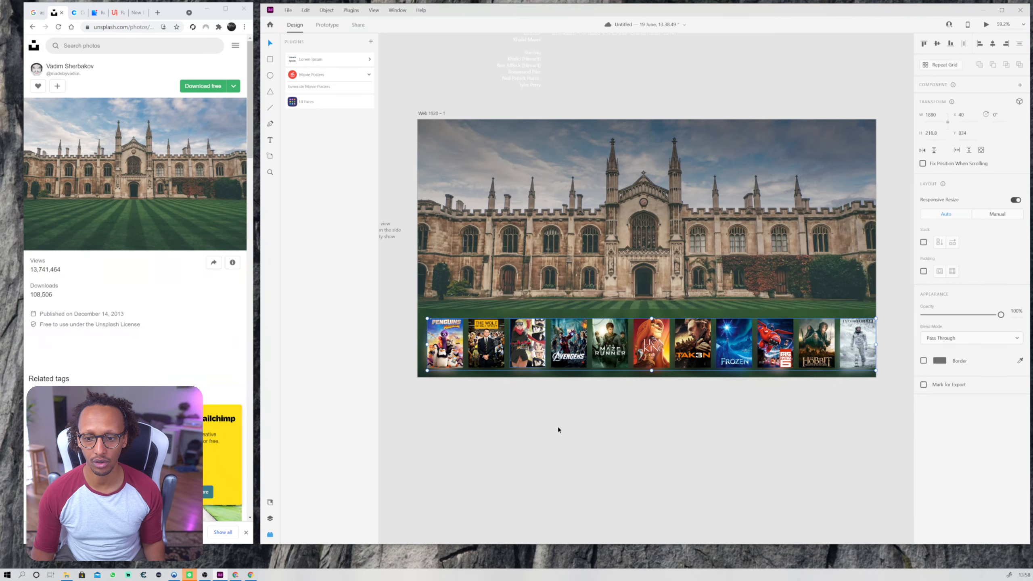
pyautogui.click(568, 427)
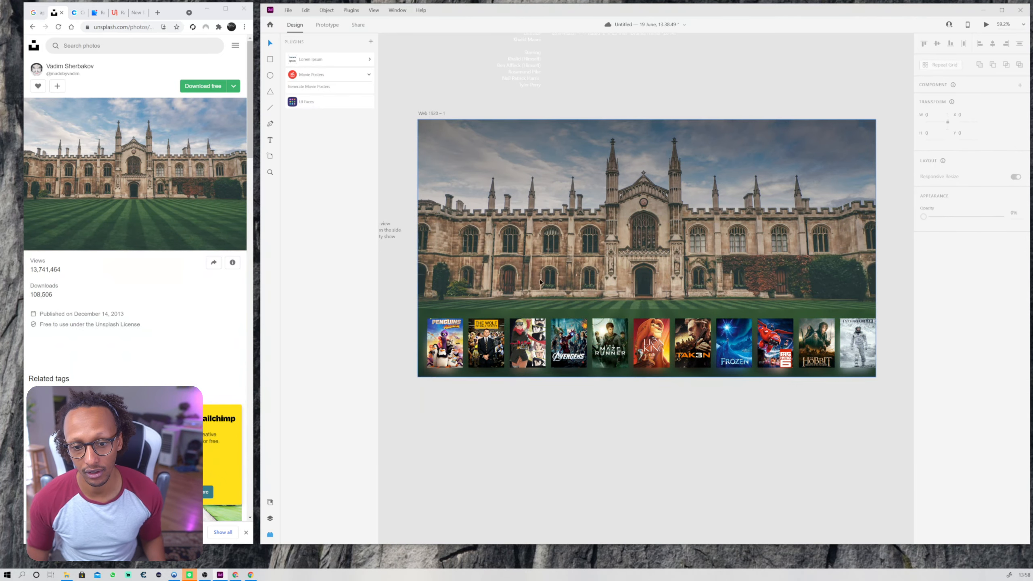
# Move the poster group below the artboard and horizontally centre-align the first two posters with their blurred copies inside it.
pyautogui.moveTo(539, 350); pyautogui.dragTo(540, 419)
pyautogui.scroll(-2, 532, 406)
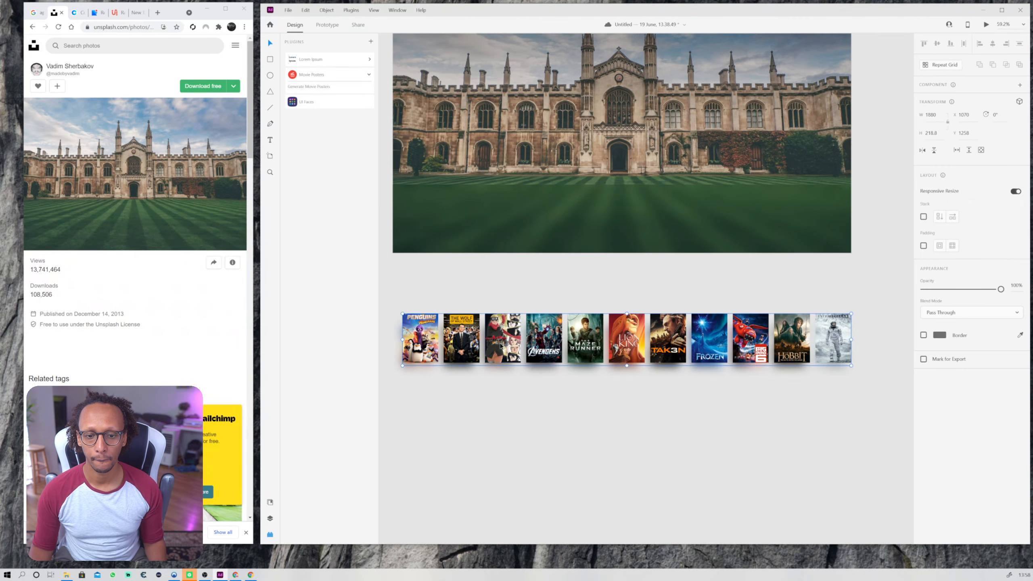
pyautogui.doubleClick(461, 341)
pyautogui.moveTo(431, 394); pyautogui.dragTo(418, 365)
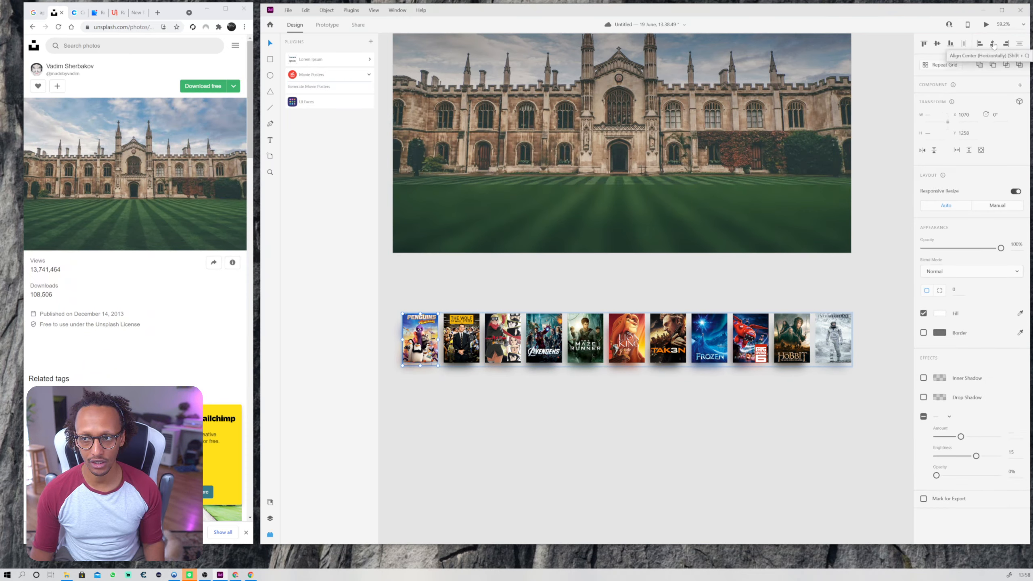
pyautogui.click(454, 330)
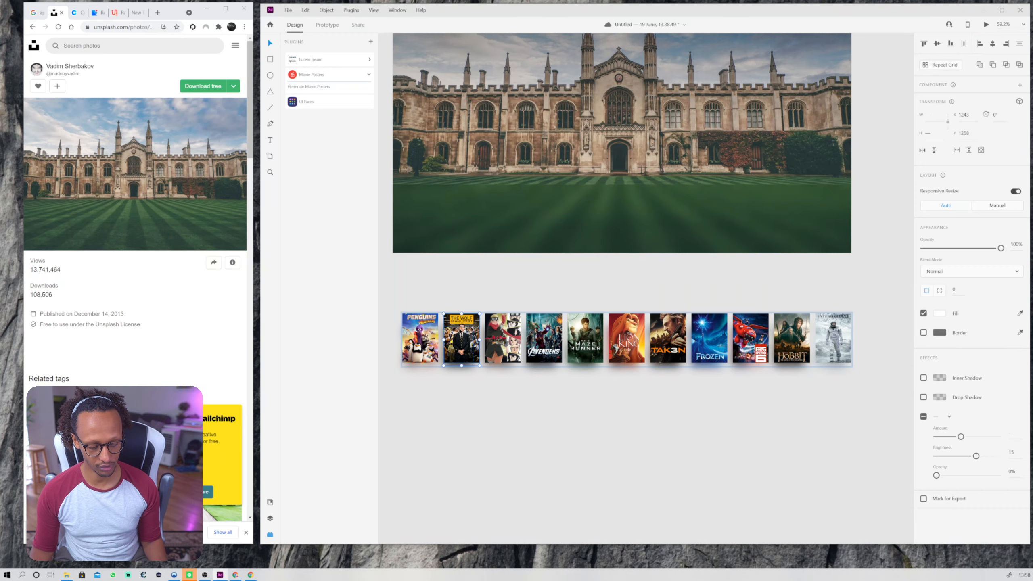
pyautogui.hotkey('shift', 'c')
# Horizontally centre-align the third to sixth posters, The Last through The Lion King, each with its blurred copy.
pyautogui.moveTo(516, 400); pyautogui.dragTo(494, 346)
pyautogui.hotkey('shift', 'c')
pyautogui.moveTo(551, 392); pyautogui.dragTo(538, 346)
pyautogui.hotkey('shift', 'c')
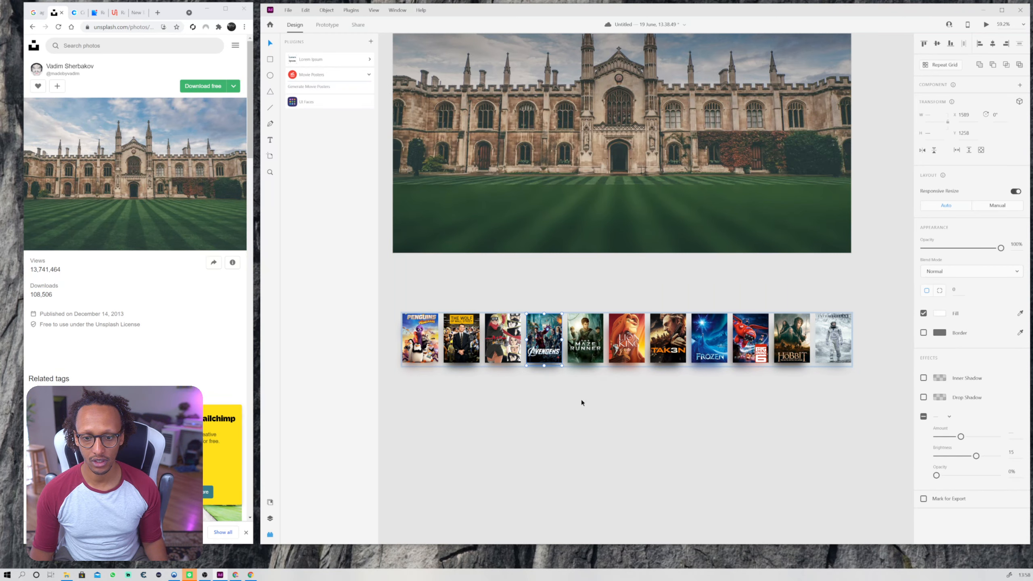
pyautogui.moveTo(581, 401); pyautogui.dragTo(580, 345)
pyautogui.hotkey('shift', 'c')
pyautogui.moveTo(628, 392); pyautogui.dragTo(621, 345)
pyautogui.hotkey('shift', 'c')
# Horizontally centre-align the seventh to eleventh posters, starting with Taken 3, each with its blurred copy.
pyautogui.moveTo(659, 386); pyautogui.dragTo(671, 280)
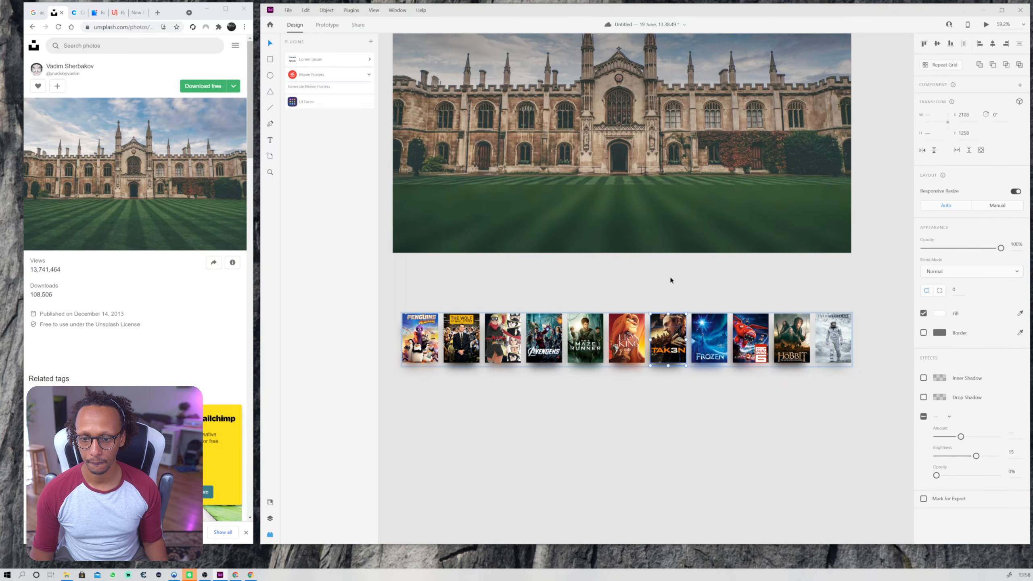
pyautogui.hotkey('shift', 'c')
pyautogui.moveTo(716, 390); pyautogui.dragTo(709, 313)
pyautogui.hotkey('shift', 'c')
pyautogui.moveTo(749, 401); pyautogui.dragTo(752, 320)
pyautogui.hotkey('shift', 'c')
pyautogui.moveTo(790, 391); pyautogui.dragTo(807, 313)
pyautogui.hotkey('shift', 'c')
pyautogui.moveTo(833, 410); pyautogui.dragTo(832, 325)
pyautogui.hotkey('shift', 'c')
# Move the grouped posters with their blurred shadows back onto the campus artboard, in a row along the lawn near its lower edge.
pyautogui.click(823, 431)
pyautogui.moveTo(845, 417); pyautogui.dragTo(460, 346)
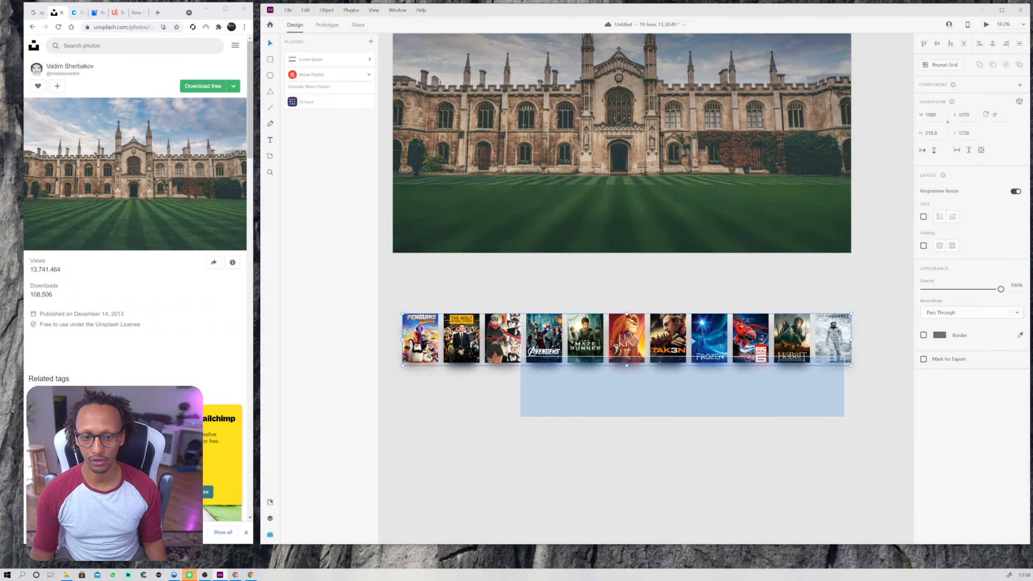
pyautogui.moveTo(520, 362); pyautogui.dragTo(390, 319)
pyautogui.moveTo(535, 357); pyautogui.dragTo(534, 237)
pyautogui.click(578, 352)
pyautogui.scroll(-3, 578, 339)
pyautogui.scroll(6, 551, 326)
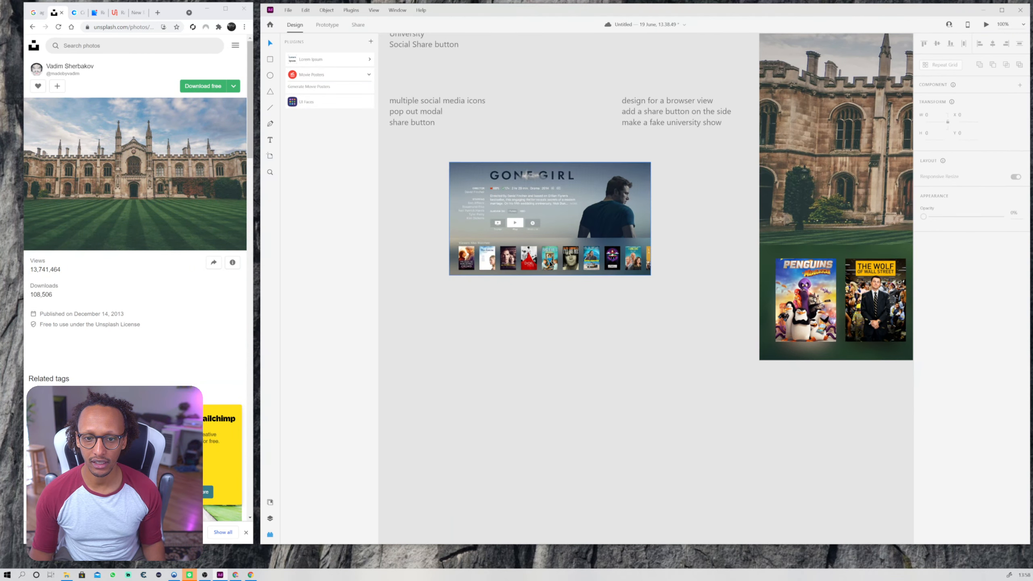
pyautogui.moveTo(698, 233); pyautogui.dragTo(250, 366)
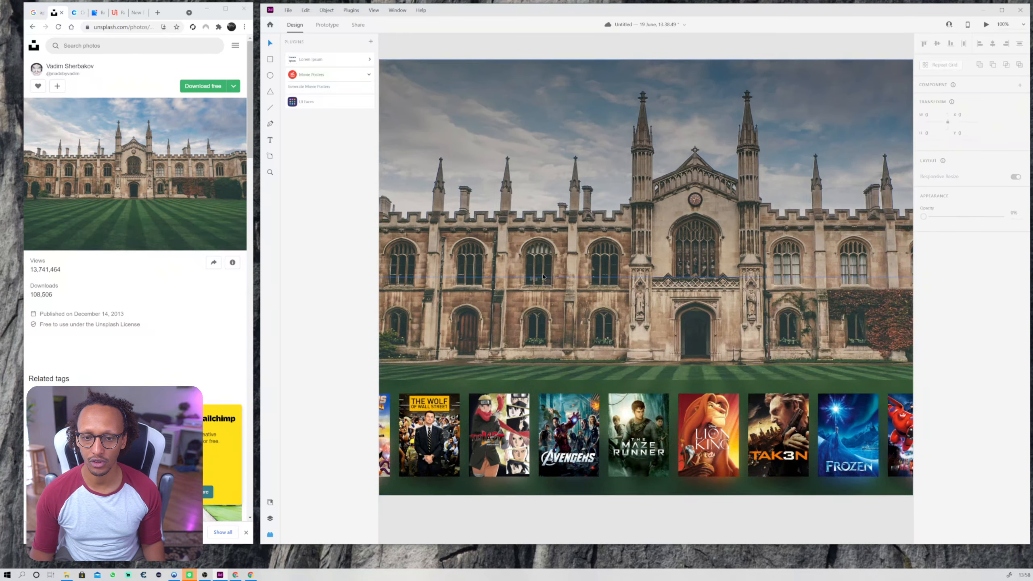
# Give the artboard a dark fill colour and set the campus background image's opacity to 82%.
pyautogui.scroll(-3, 544, 277)
pyautogui.click(420, 141)
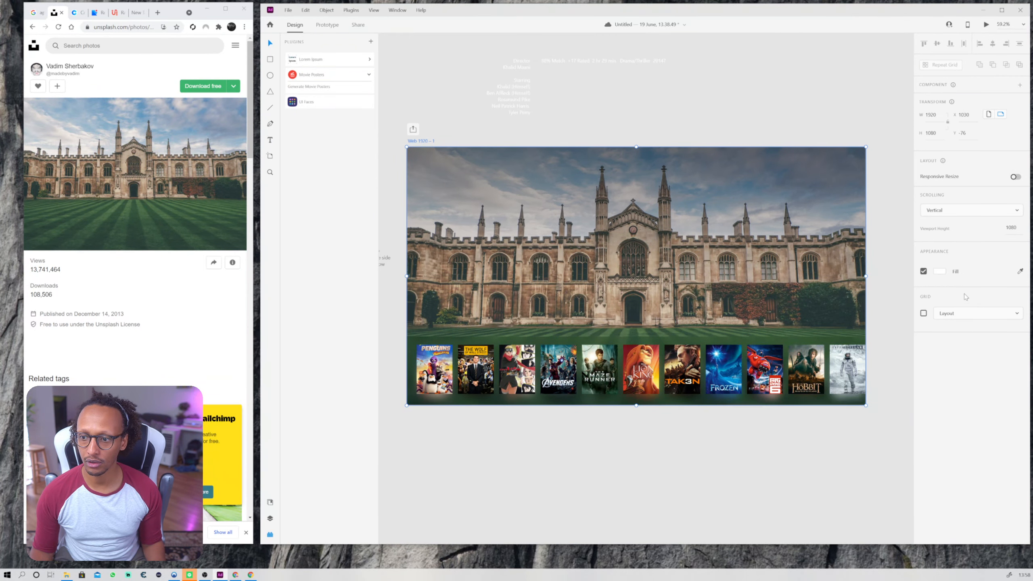
pyautogui.click(939, 271)
pyautogui.click(819, 292)
pyautogui.click(610, 126)
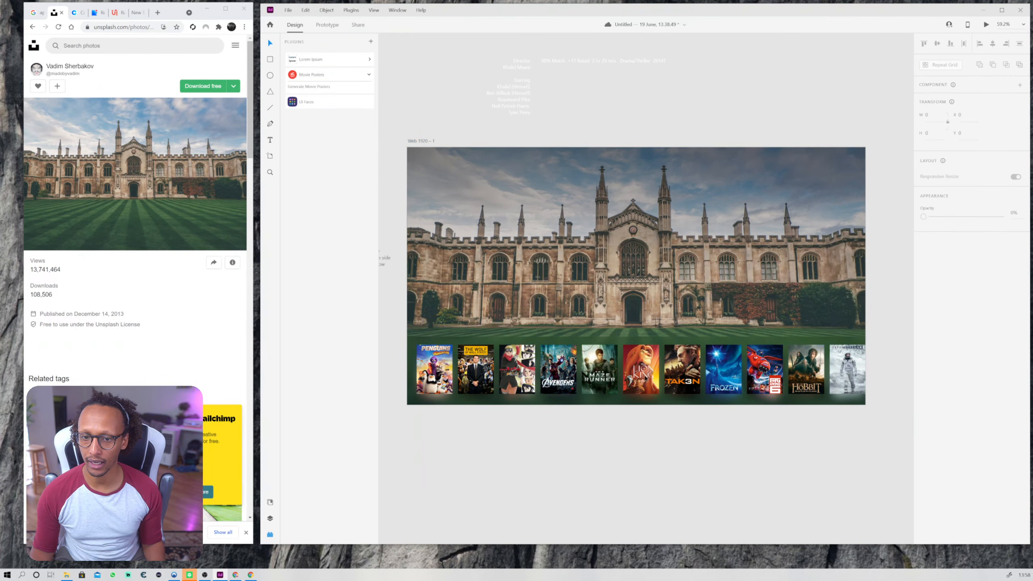
pyautogui.click(596, 235)
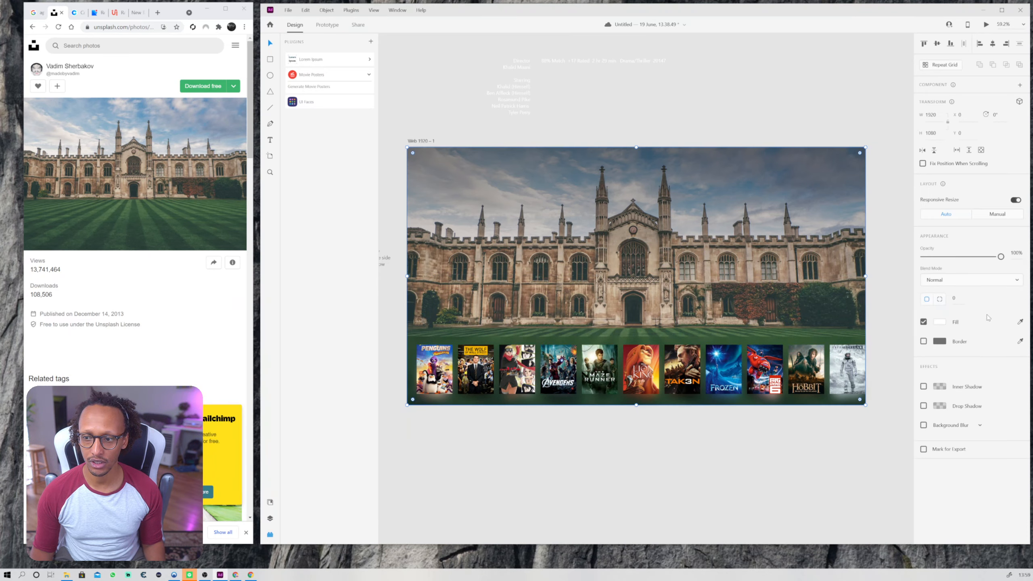
pyautogui.moveTo(1002, 256); pyautogui.dragTo(987, 257)
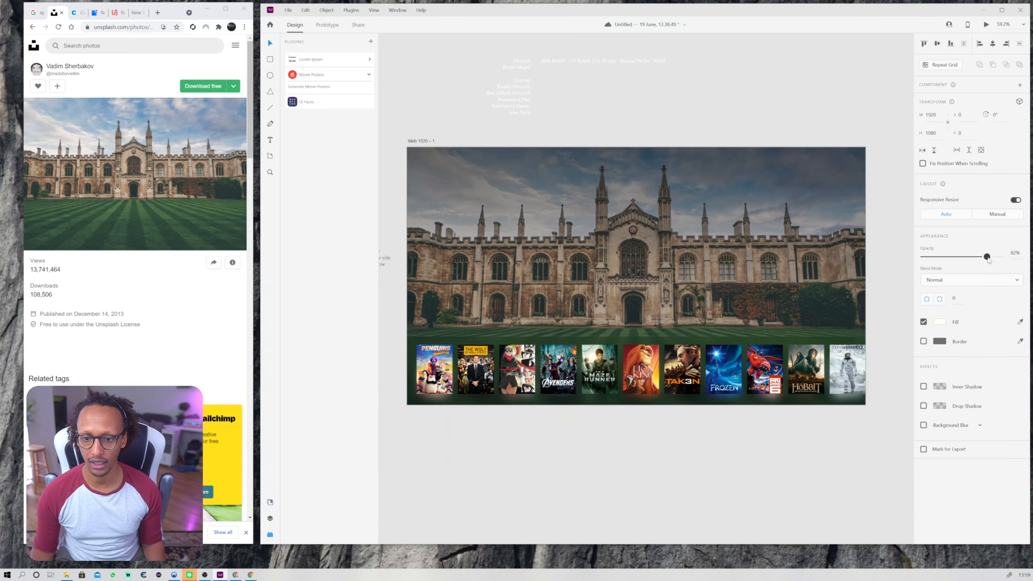
# Move the credits and rating text onto the upper-left area of the campus image and set both to Bold.
pyautogui.click(554, 62)
pyautogui.moveTo(569, 61); pyautogui.dragTo(539, 213)
pyautogui.click(968, 252)
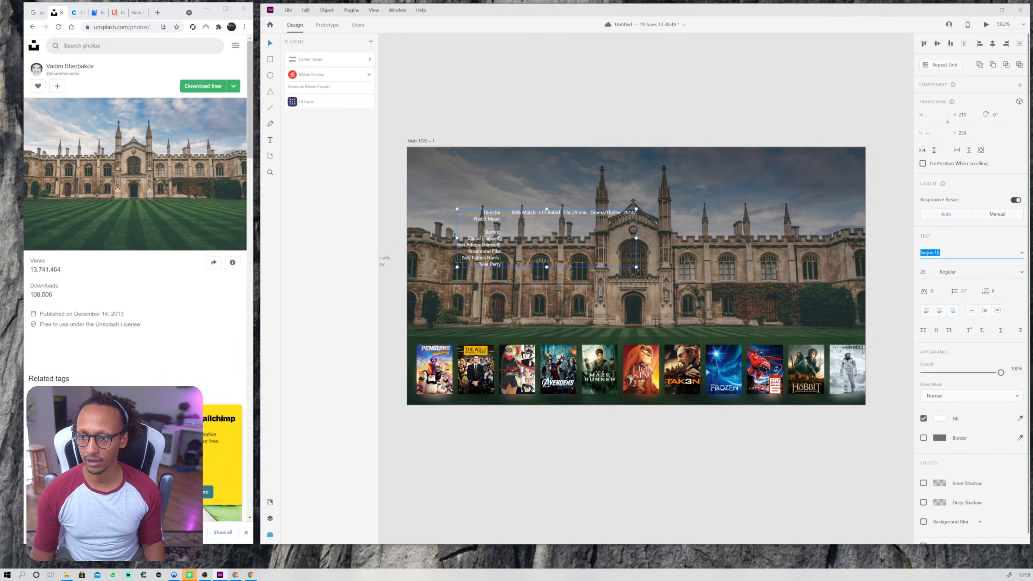
pyautogui.click(1022, 277)
pyautogui.click(951, 322)
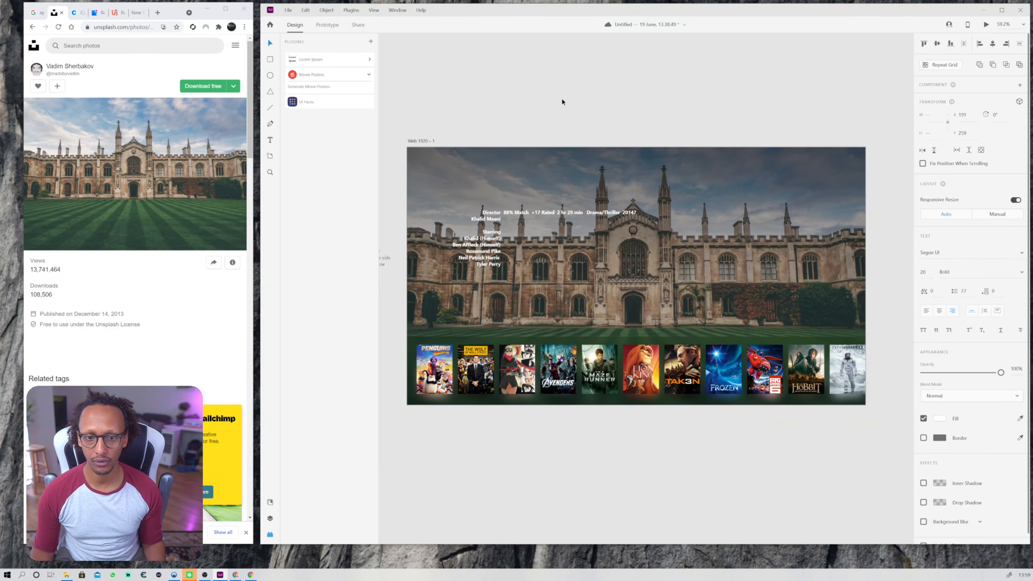
# Set the weight of the credits and rating text to Semibold.
pyautogui.scroll(2, 499, 163)
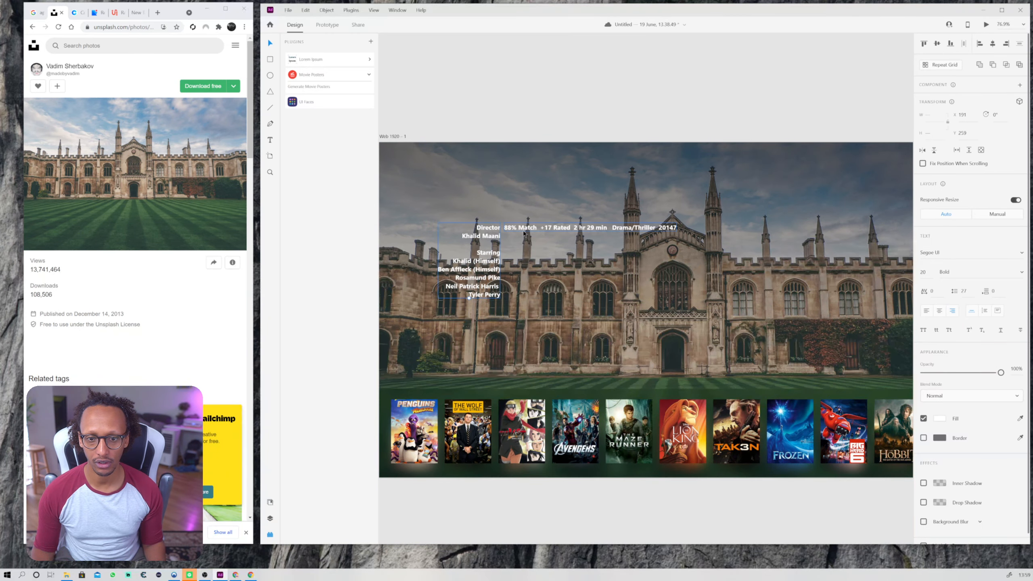
pyautogui.click(1022, 276)
pyautogui.click(968, 254)
pyautogui.click(581, 122)
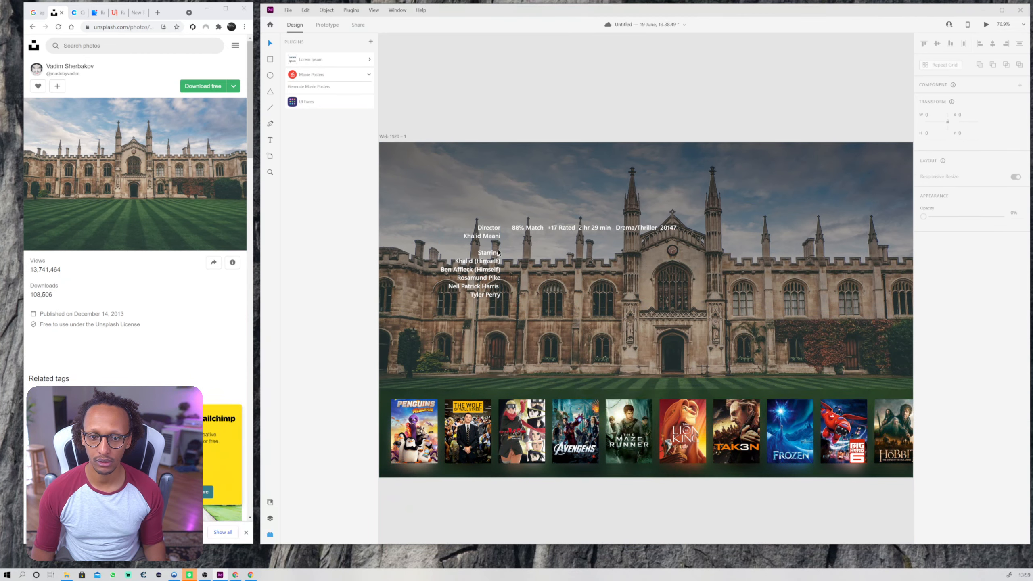
# Select the credits and rating text together and move them slightly up and left to X 158, Y 207.
pyautogui.moveTo(646, 319); pyautogui.dragTo(741, 305)
pyautogui.click(577, 243)
pyautogui.keyDown('shift'); pyautogui.click(685, 214); pyautogui.keyUp('shift')
pyautogui.moveTo(685, 226); pyautogui.dragTo(672, 208)
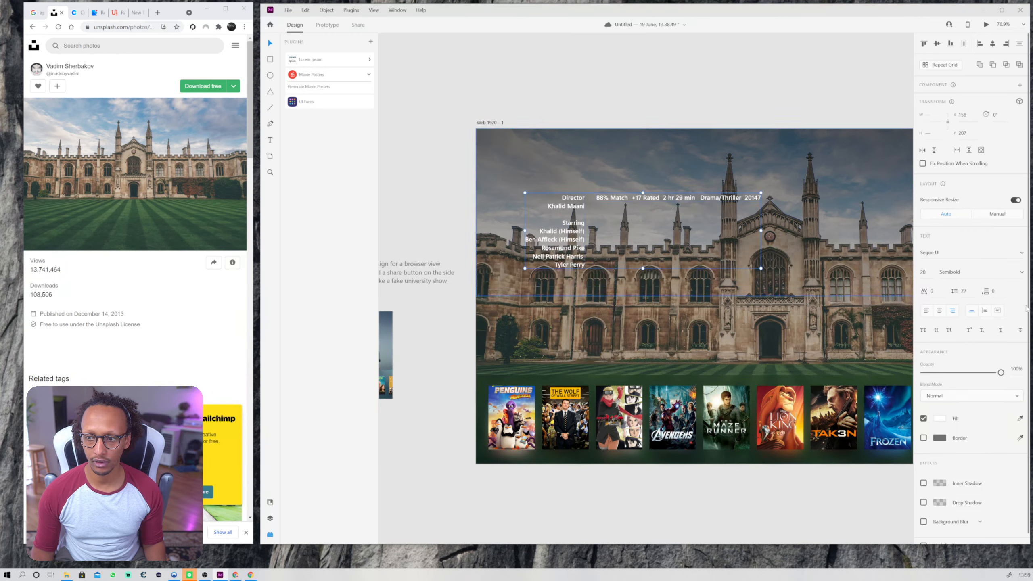
# Set the font size of the credits and rating text to 25.
pyautogui.click(923, 272)
pyautogui.hotkey('shift', 'Up')
pyautogui.press('Down')
pyautogui.press('Down')
pyautogui.press('Down')
pyautogui.press('Down')
pyautogui.press('Down')
pyautogui.press('Down')
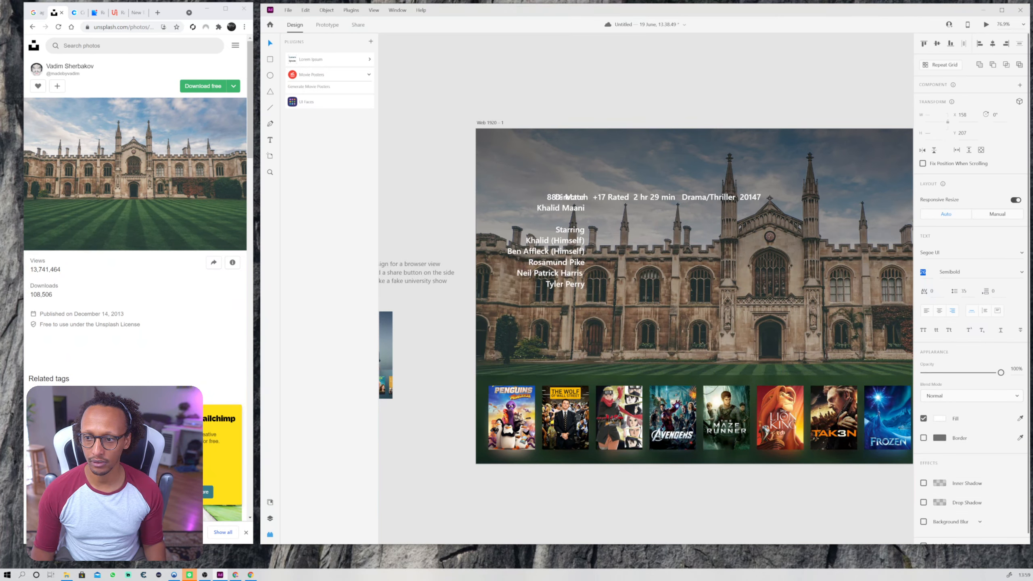
pyautogui.press('Up')
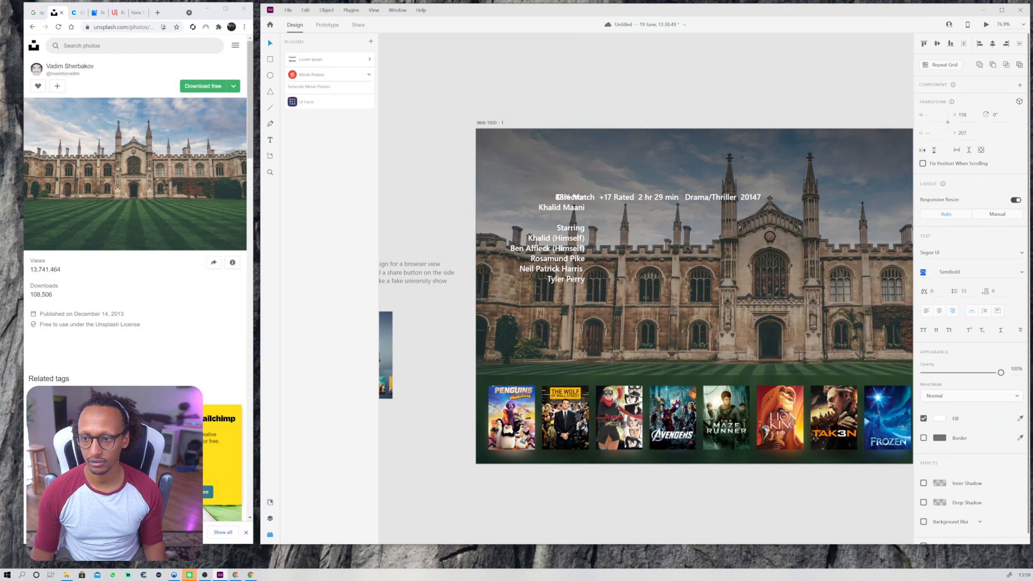
# Left-align the rating line's text and move it clear of the credits, to the right of the Director line.
pyautogui.click(748, 275)
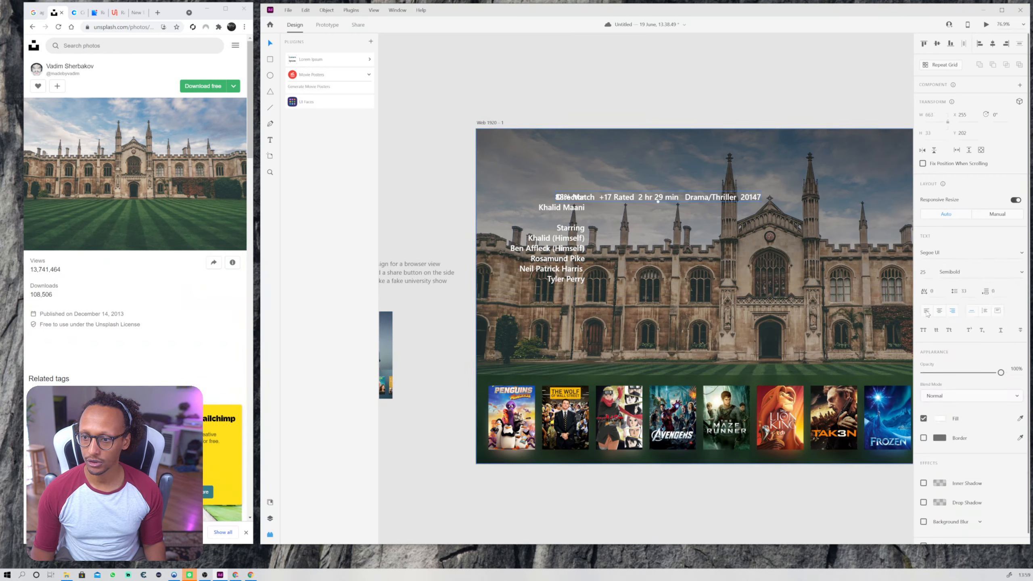
pyautogui.moveTo(665, 200); pyautogui.dragTo(684, 209)
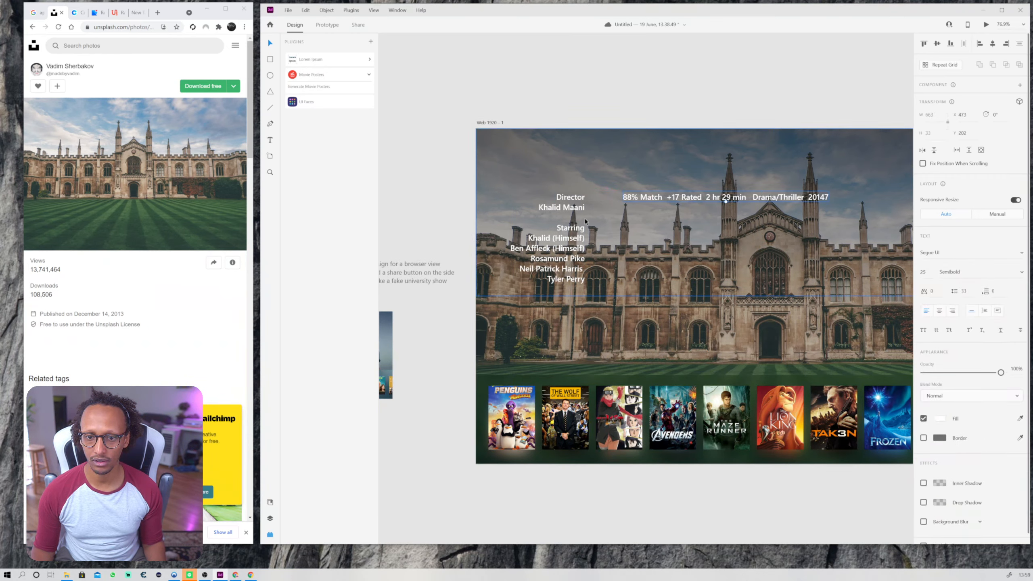
# Select the credits and rating text together and set their font size to 22.
pyautogui.keyDown('shift'); pyautogui.click(570, 202); pyautogui.keyUp('shift')
pyautogui.moveTo(570, 203); pyautogui.dragTo(503, 188)
pyautogui.moveTo(704, 190); pyautogui.dragTo(598, 188)
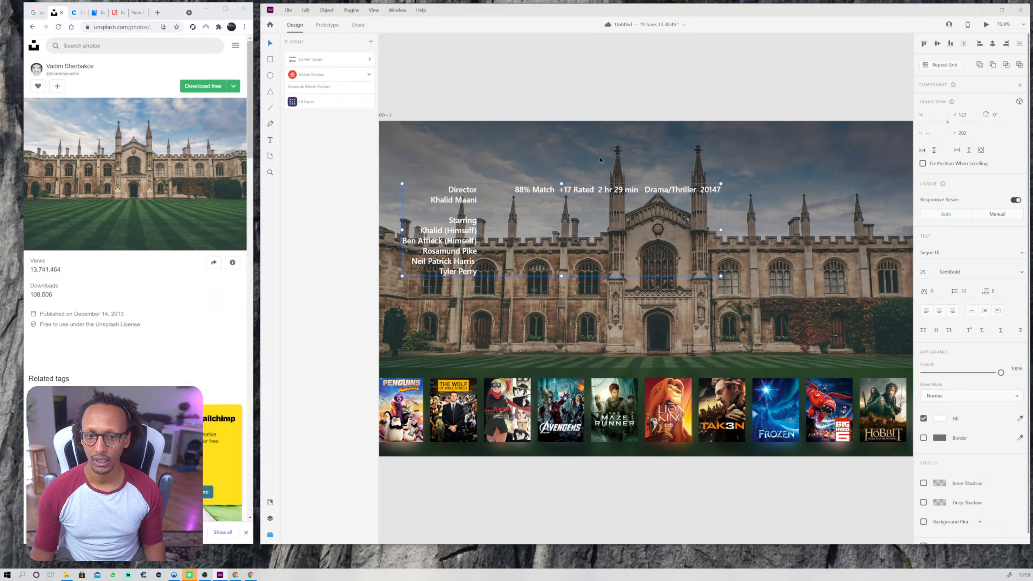
pyautogui.moveTo(642, 104); pyautogui.dragTo(724, 84)
pyautogui.keyDown('shift'); pyautogui.click(645, 164); pyautogui.keyUp('shift')
pyautogui.press('Down')
pyautogui.press('Down')
pyautogui.press('Down')
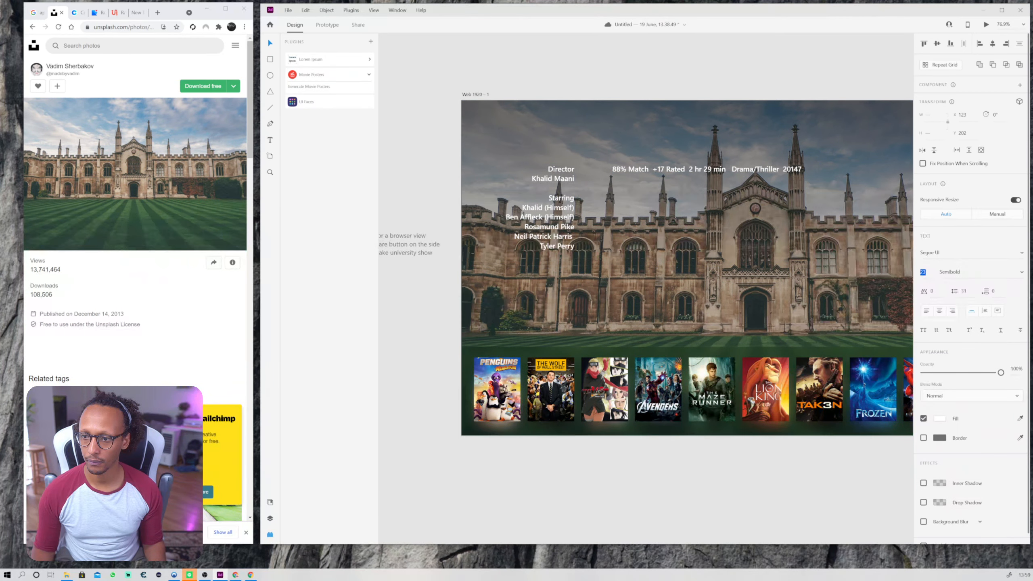
pyautogui.click(683, 92)
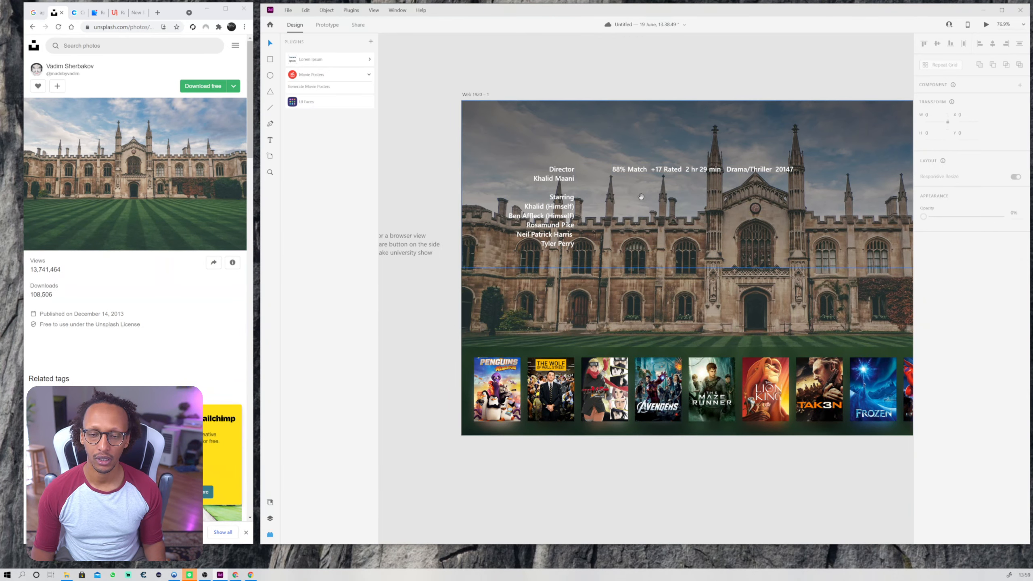
pyautogui.moveTo(641, 196); pyautogui.dragTo(612, 178)
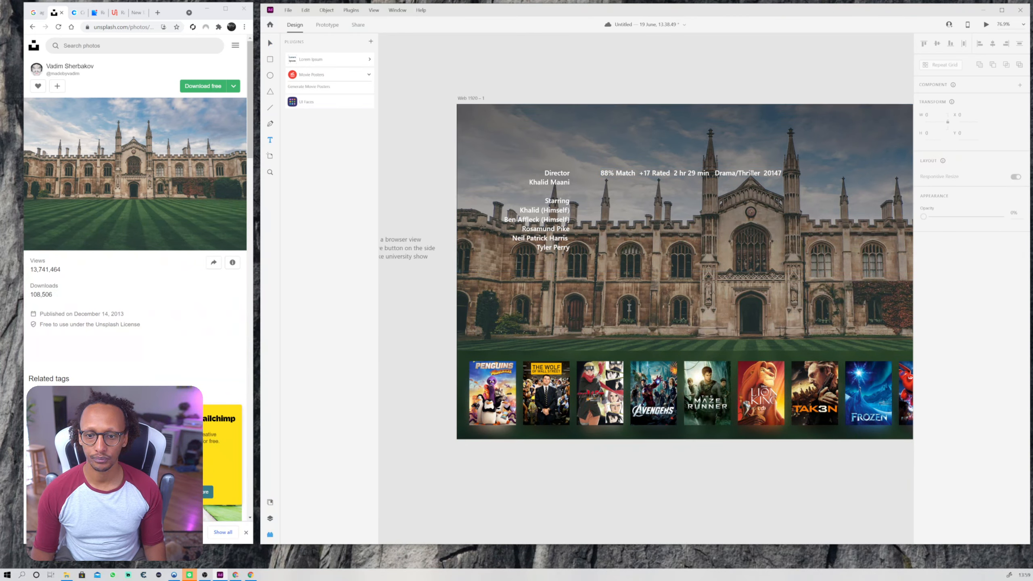
# Add a white title text reading "UNIVERSITY EXPOSED" over the campus image, just above the poster row.
pyautogui.press('t')
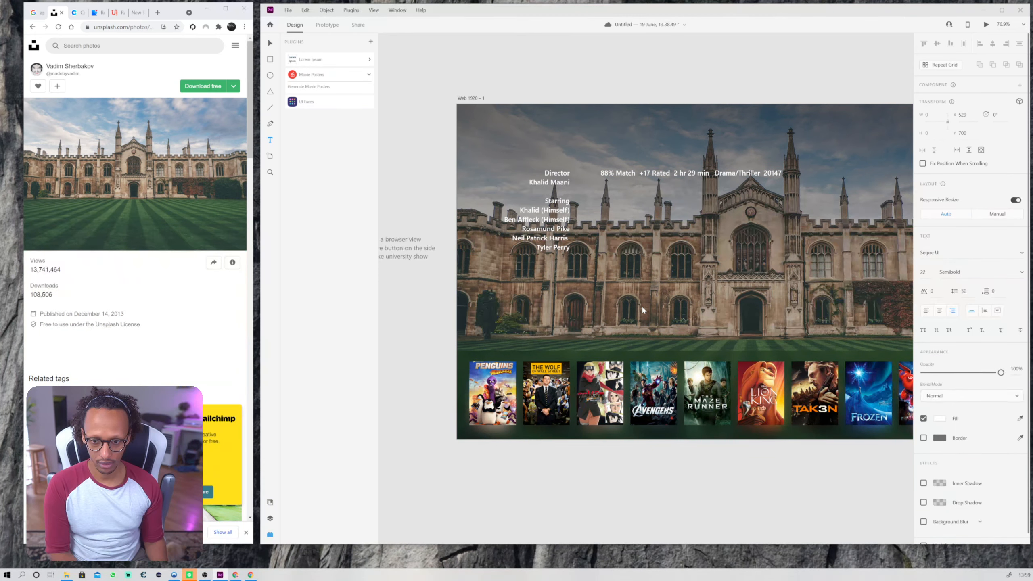
pyautogui.write('CAM')
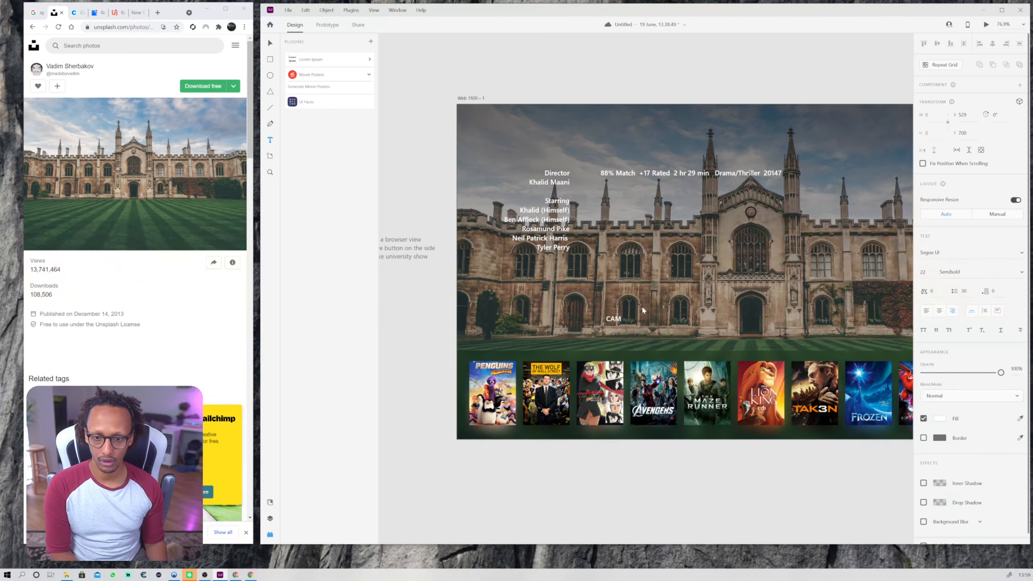
pyautogui.write('PUS')
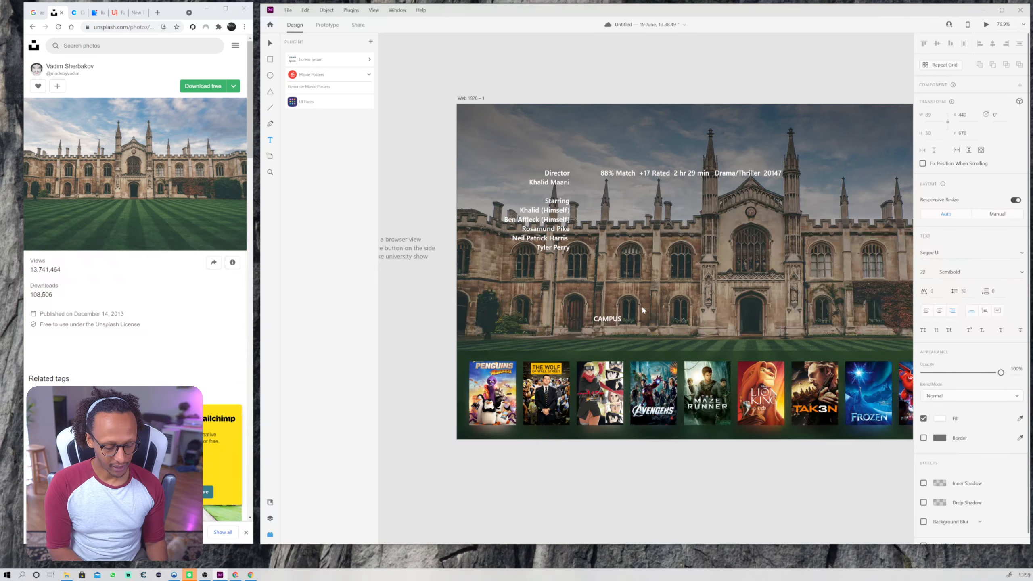
pyautogui.hotkey('ctrl', 'a')
pyautogui.write('E')
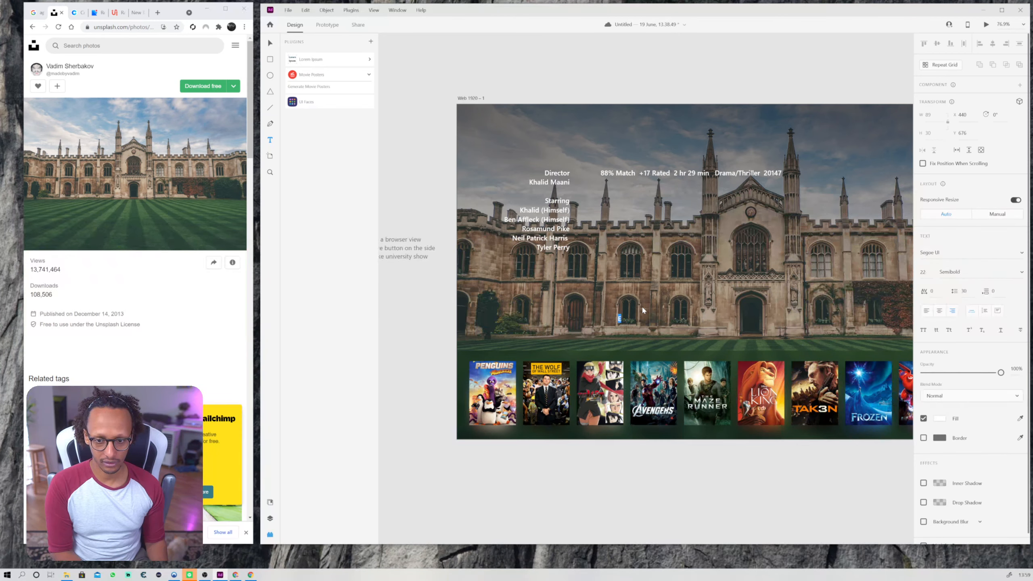
pyautogui.write('UNIVER')
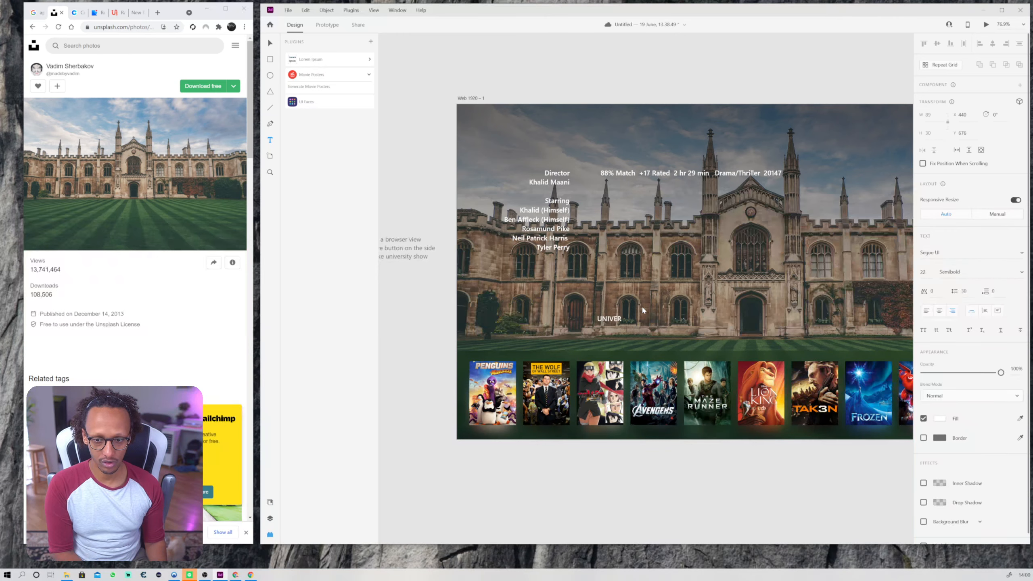
pyautogui.write('SITY SE')
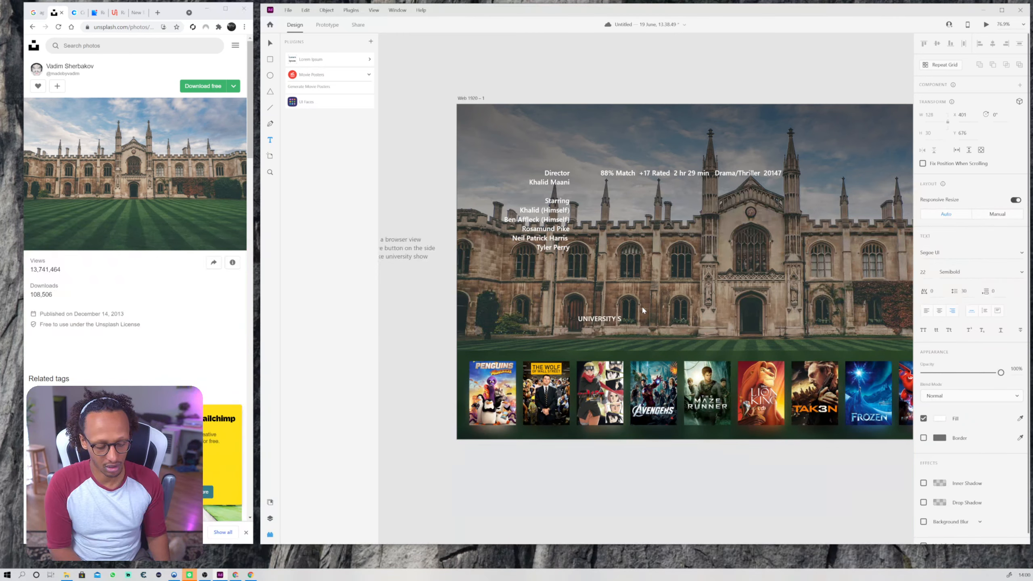
pyautogui.press('BackSpace')
pyautogui.press('BackSpace')
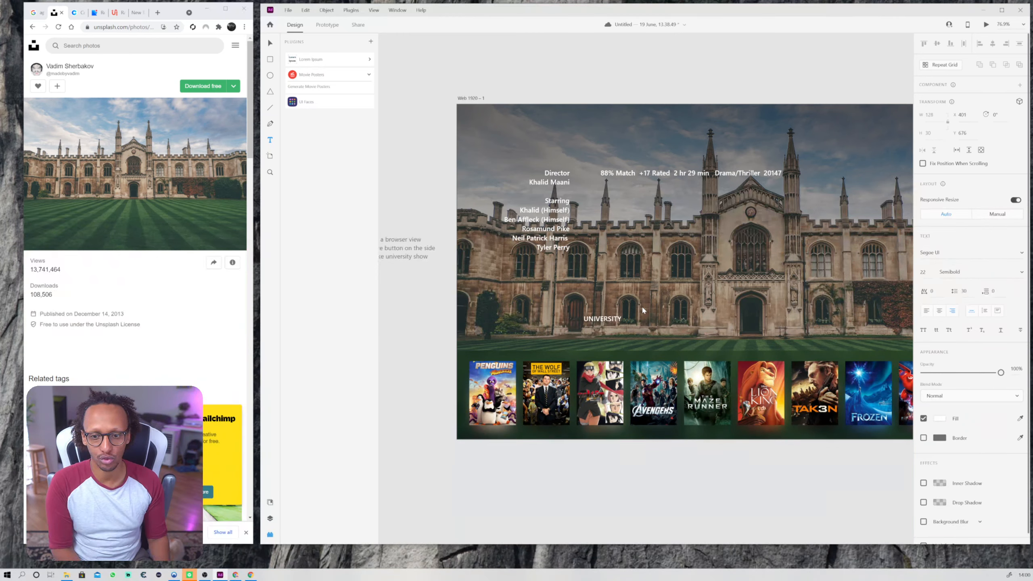
pyautogui.write('EXPOSED')
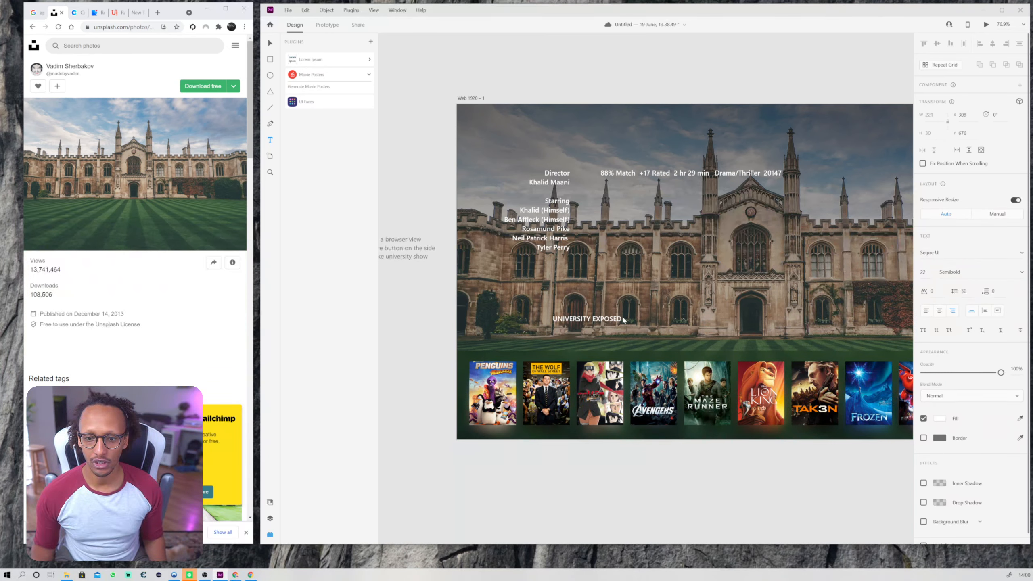
# Set the title's font size to 67.
pyautogui.hotkey('ctrl', 'a')
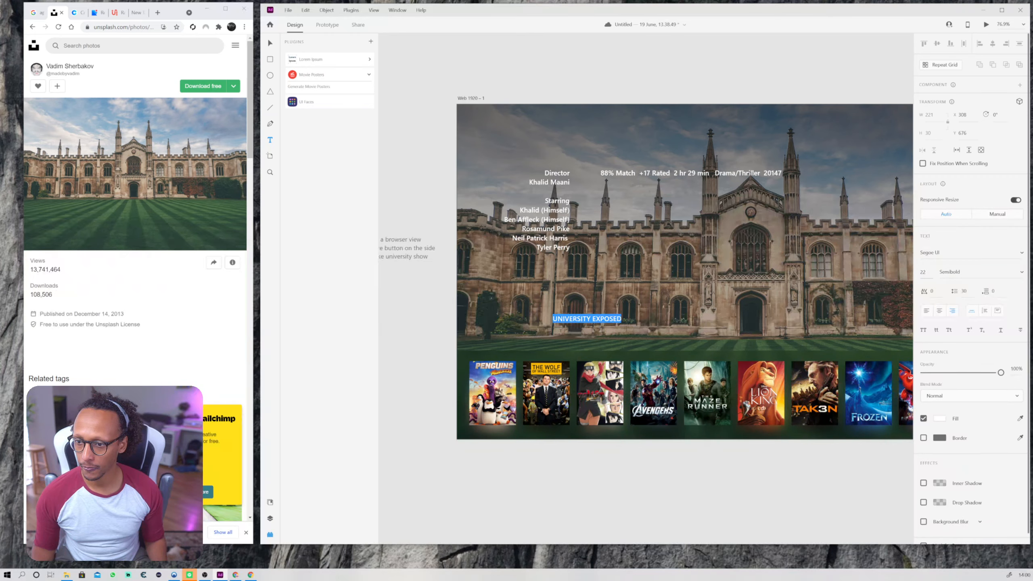
pyautogui.click(924, 272)
pyautogui.write('80')
pyautogui.press('Down')
pyautogui.press('Down')
pyautogui.press('Down')
pyautogui.press('Down')
pyautogui.press('Down')
pyautogui.press('Down')
pyautogui.press('Down')
pyautogui.press('Down')
pyautogui.press('Down')
pyautogui.press('Down')
pyautogui.press('Down')
pyautogui.press('Down')
pyautogui.press('Down')
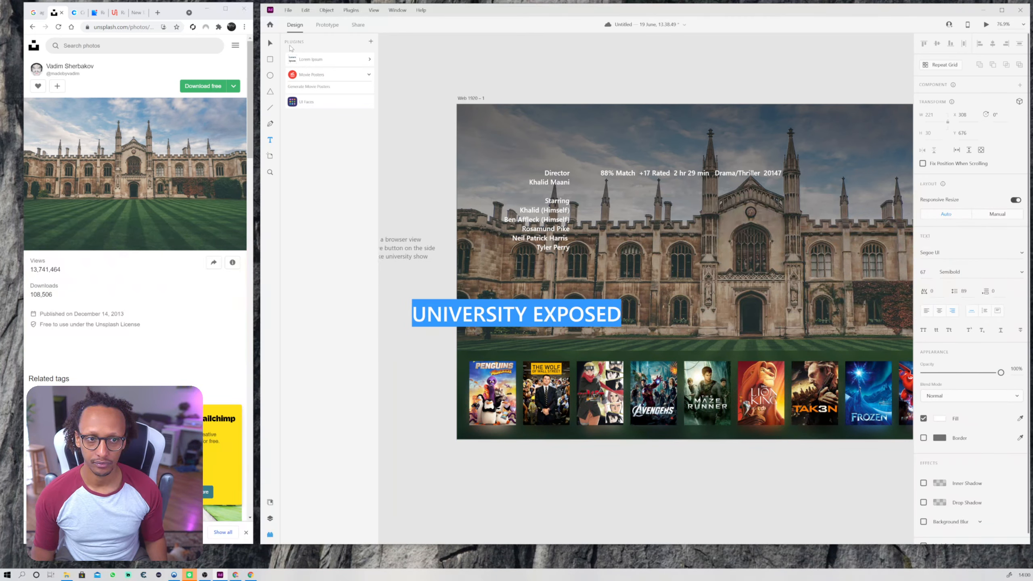
pyautogui.press('Escape')
# Move the title up and right to about Y 547 and change its font to Playfair Display.
pyautogui.moveTo(499, 307); pyautogui.dragTo(636, 284)
pyautogui.click(929, 252)
pyautogui.write('Play')
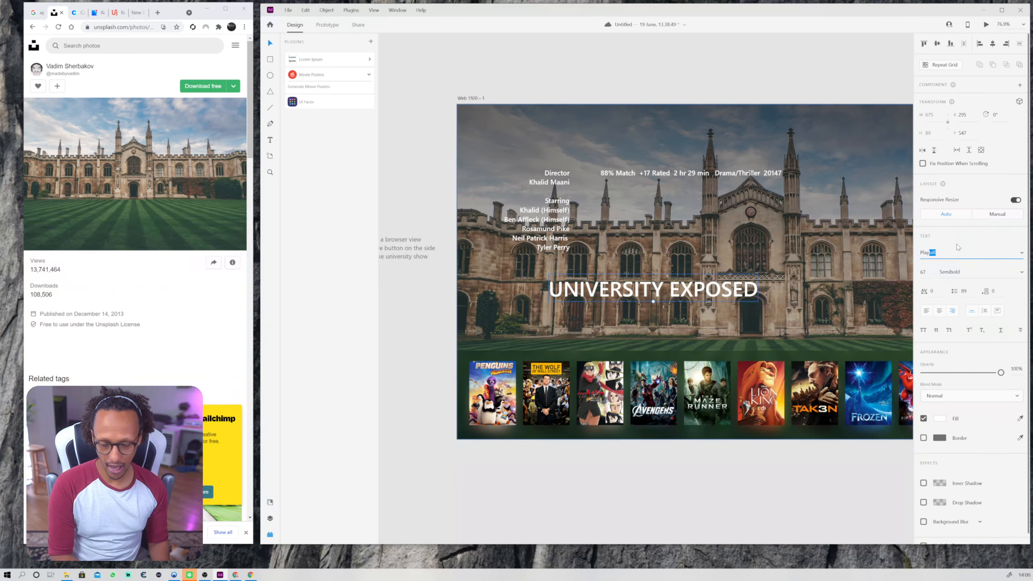
pyautogui.write('fair Display')
pyautogui.press('Return')
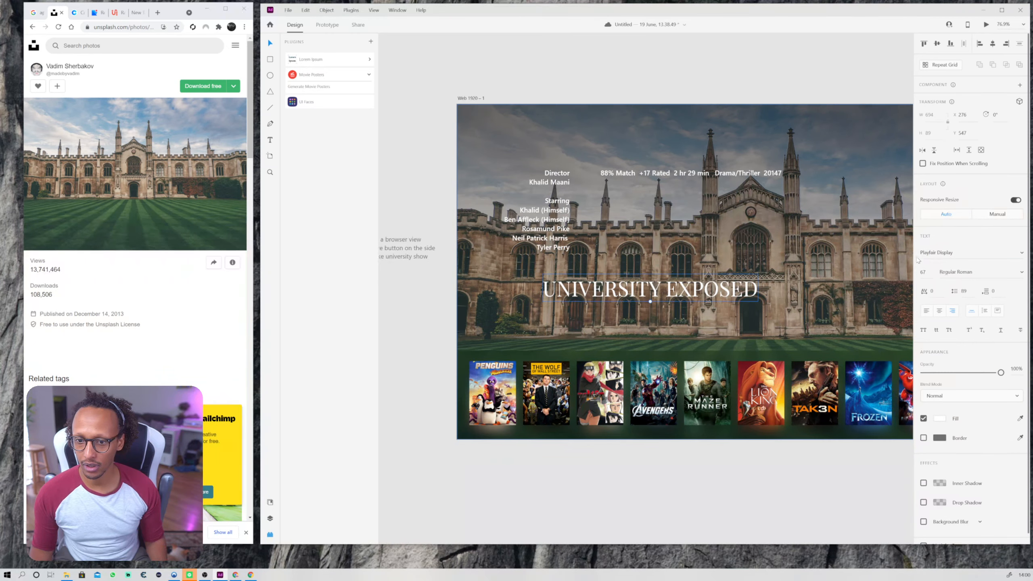
# Replace the all-caps title with the mixed-case text "UniversityExposed".
pyautogui.doubleClick(625, 293)
pyautogui.write('Un')
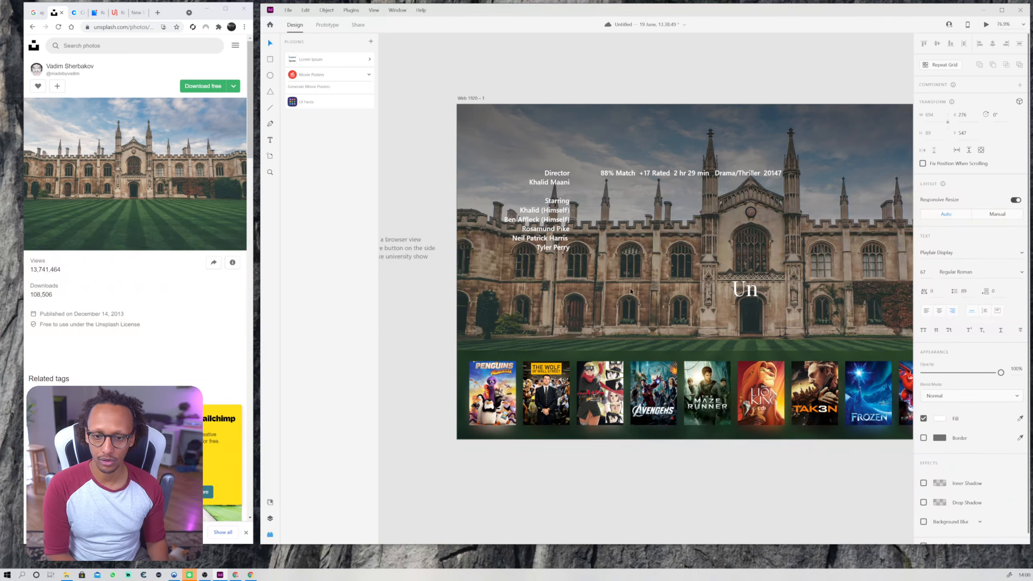
pyautogui.write('iversity')
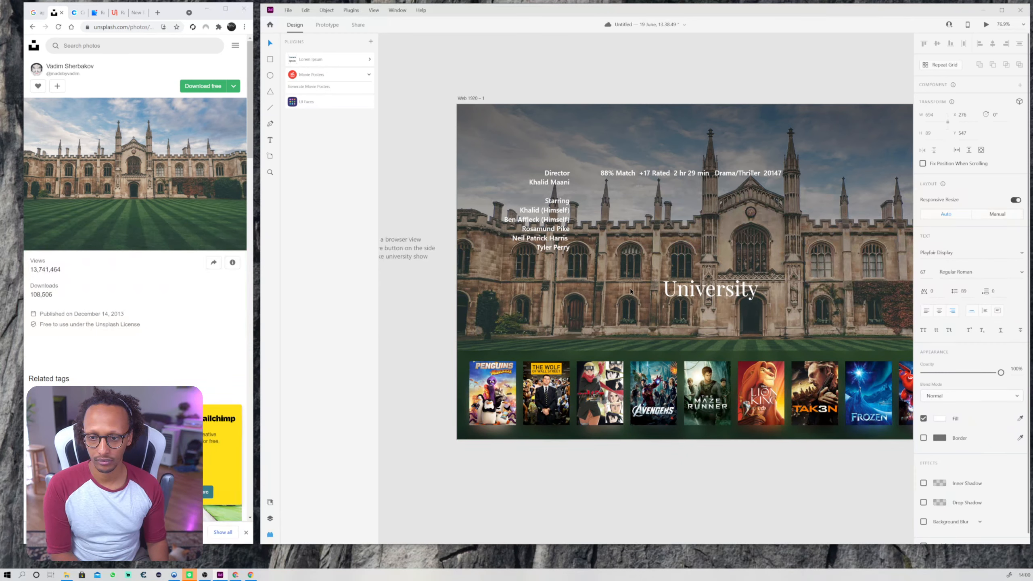
pyautogui.write('Exposed')
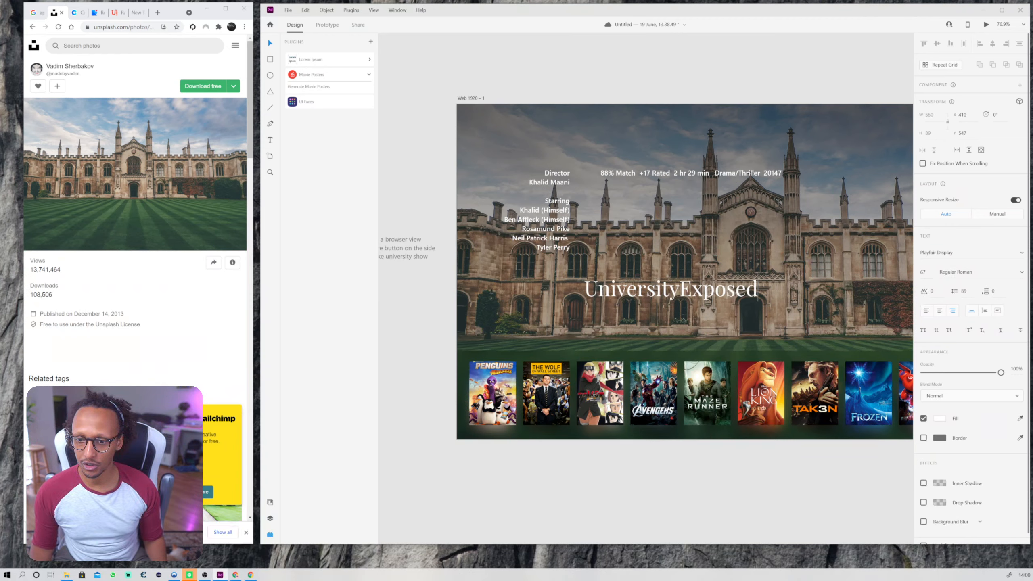
# Restyle the word "Exposed" in the title with Playfair Display's italic style and a red fill.
pyautogui.hotkey('ctrl', 'shift', 'Left')
pyautogui.click(1018, 275)
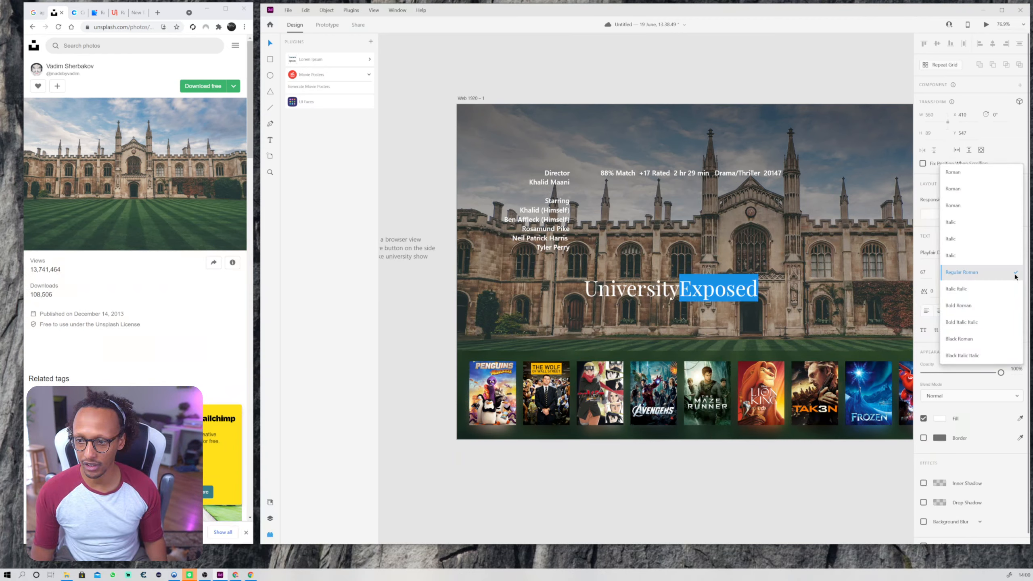
pyautogui.click(957, 295)
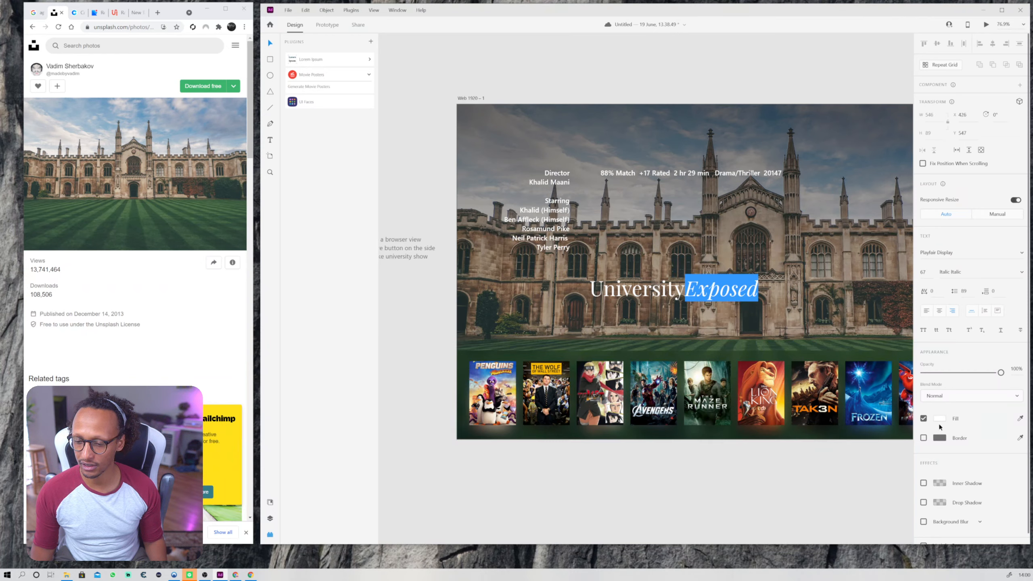
pyautogui.click(939, 419)
pyautogui.moveTo(877, 408); pyautogui.dragTo(868, 366)
pyautogui.click(746, 294)
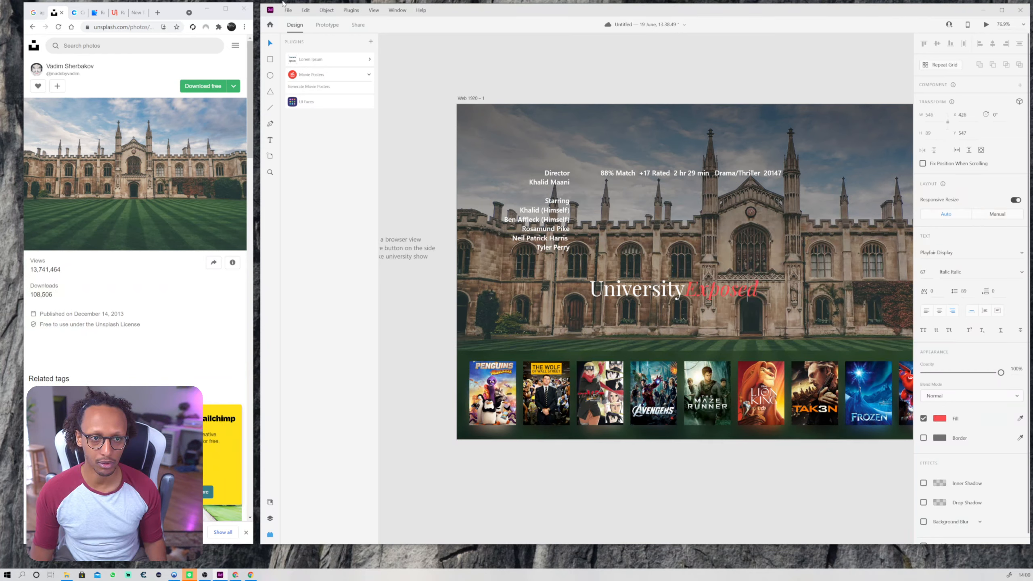
pyautogui.press('Escape')
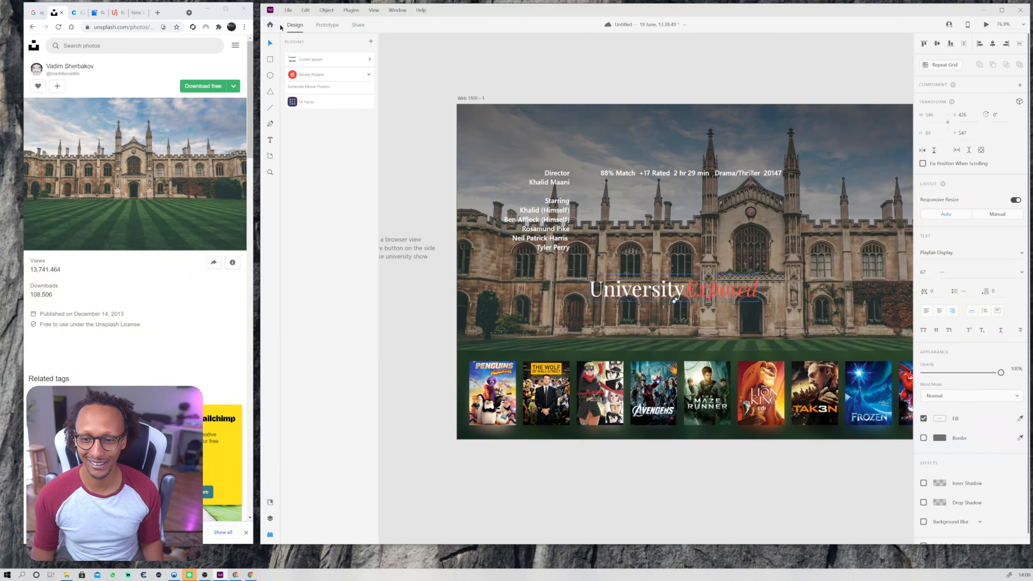
# Move the title above the match and rating line, and line up that line's left edge with the title.
pyautogui.moveTo(621, 294); pyautogui.dragTo(664, 149)
pyautogui.keyDown('shift'); pyautogui.click(675, 173); pyautogui.keyUp('shift')
pyautogui.click(622, 74)
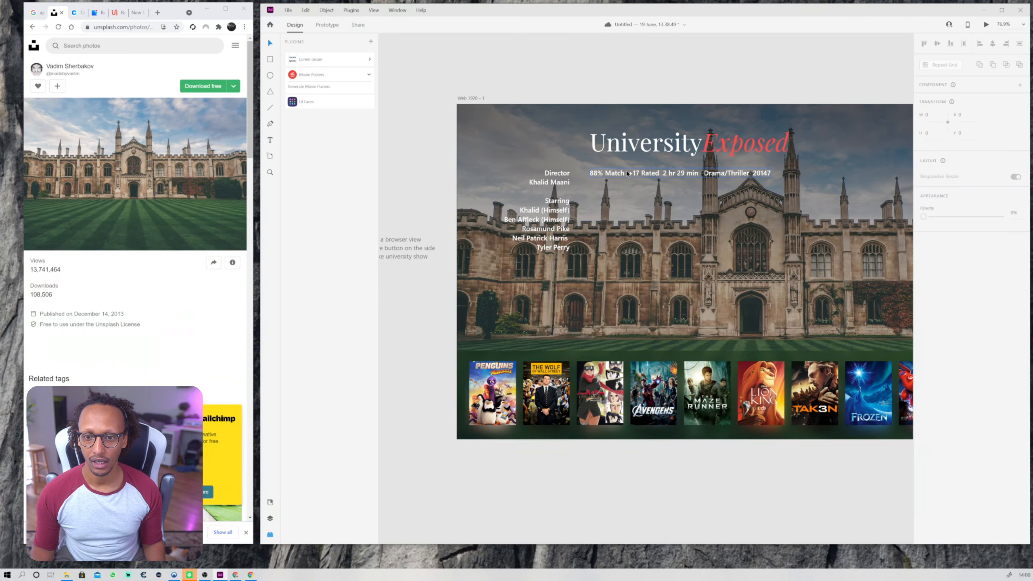
# Switch to the Random UI page in the browser to review the design brief, then return to the layout.
pyautogui.scroll(-3, 676, 191)
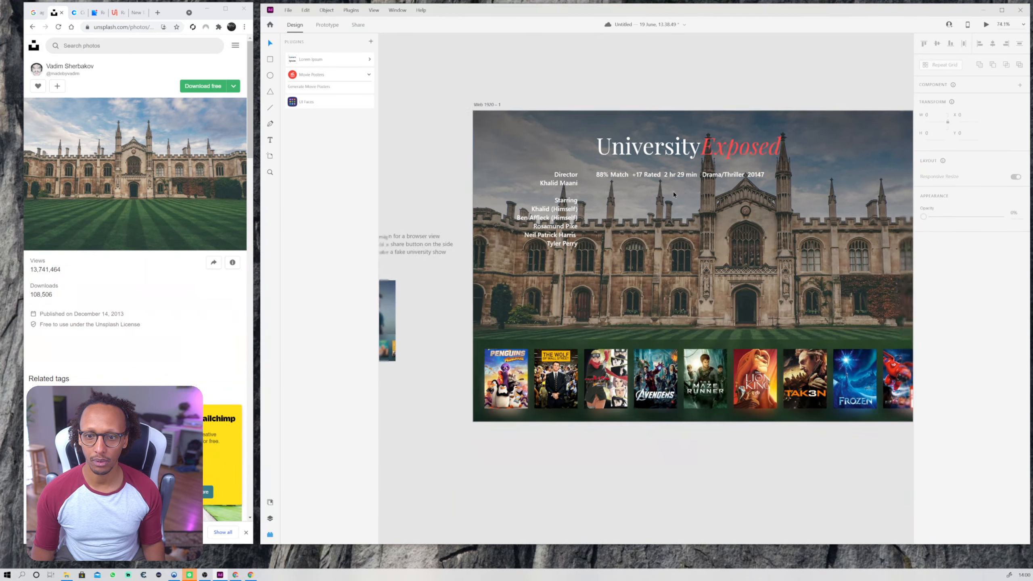
pyautogui.moveTo(712, 98); pyautogui.dragTo(656, 93)
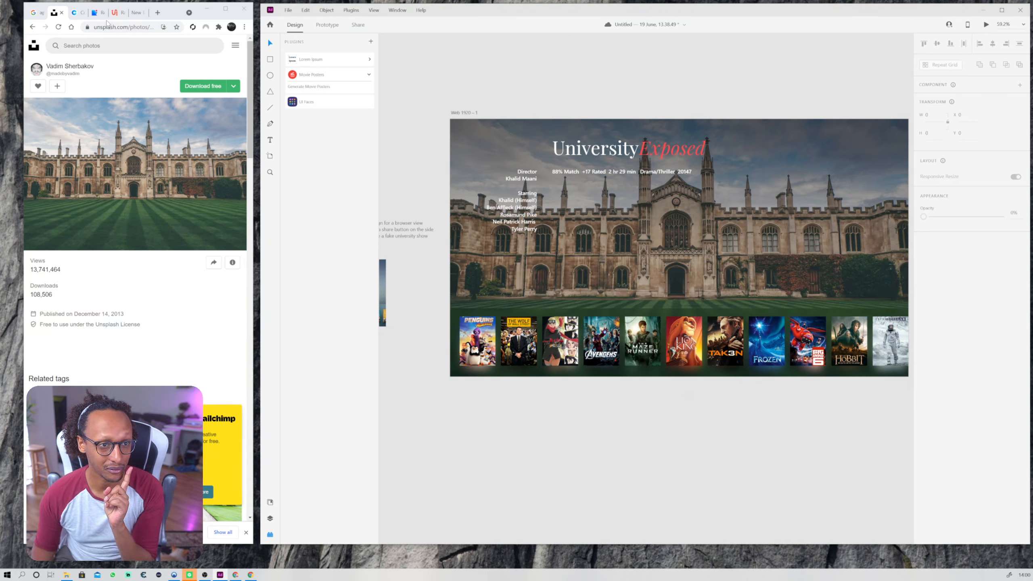
pyautogui.click(117, 12)
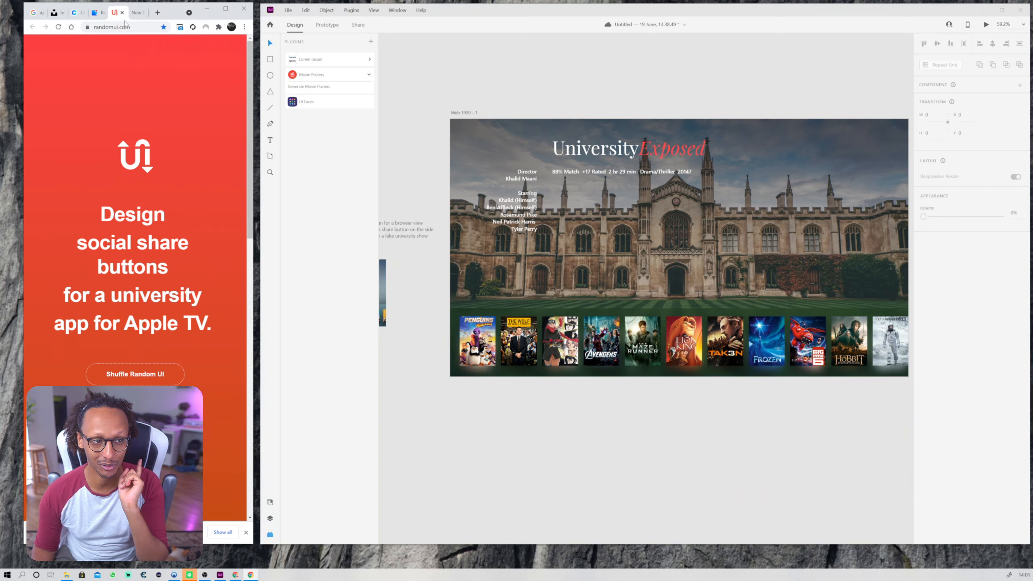
pyautogui.click(561, 87)
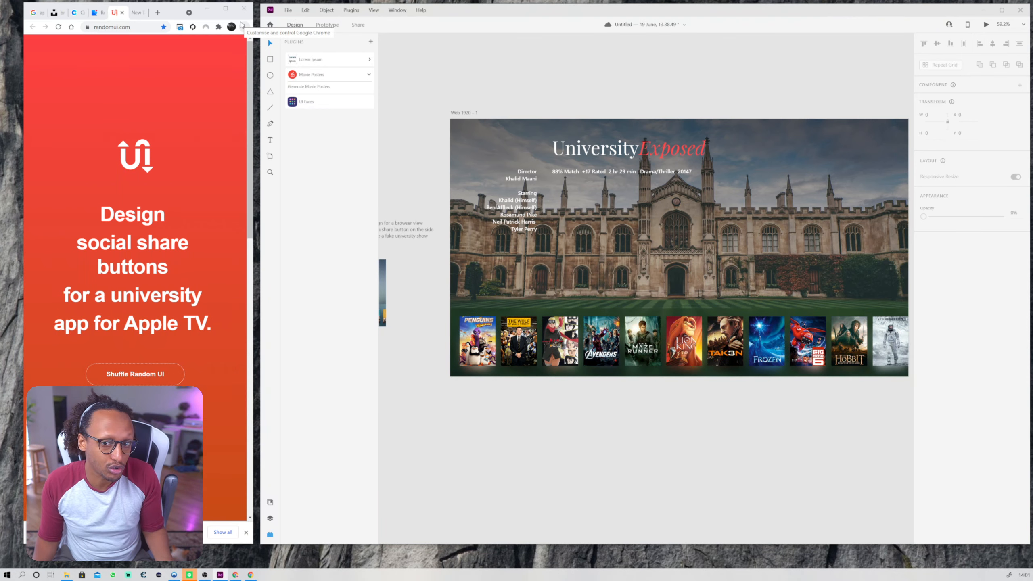
# Duplicate the match and rating line just below itself and make the copy a fixed-size text box 117 high.
pyautogui.moveTo(629, 83); pyautogui.dragTo(788, 50)
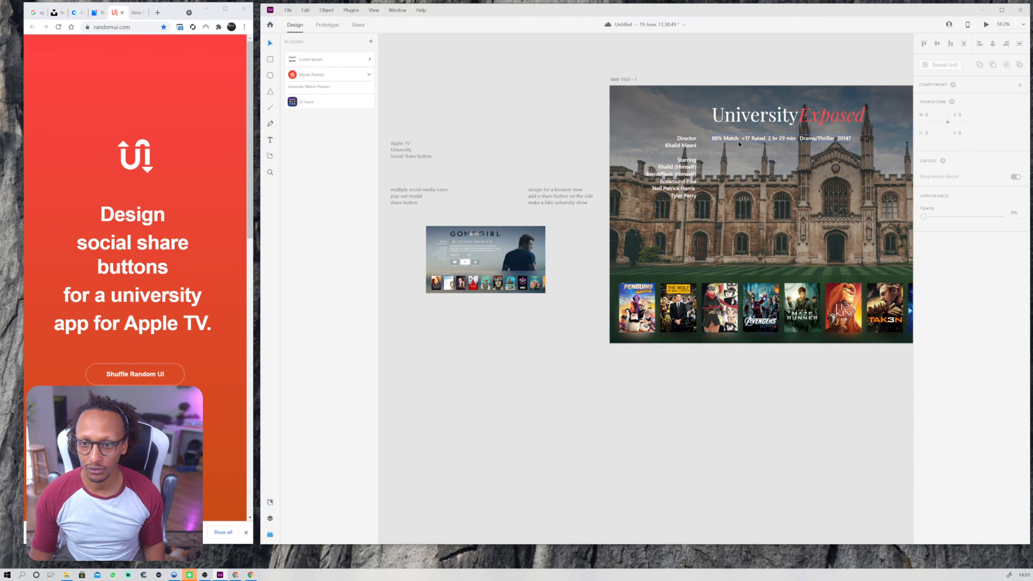
pyautogui.moveTo(738, 140); pyautogui.dragTo(736, 154)
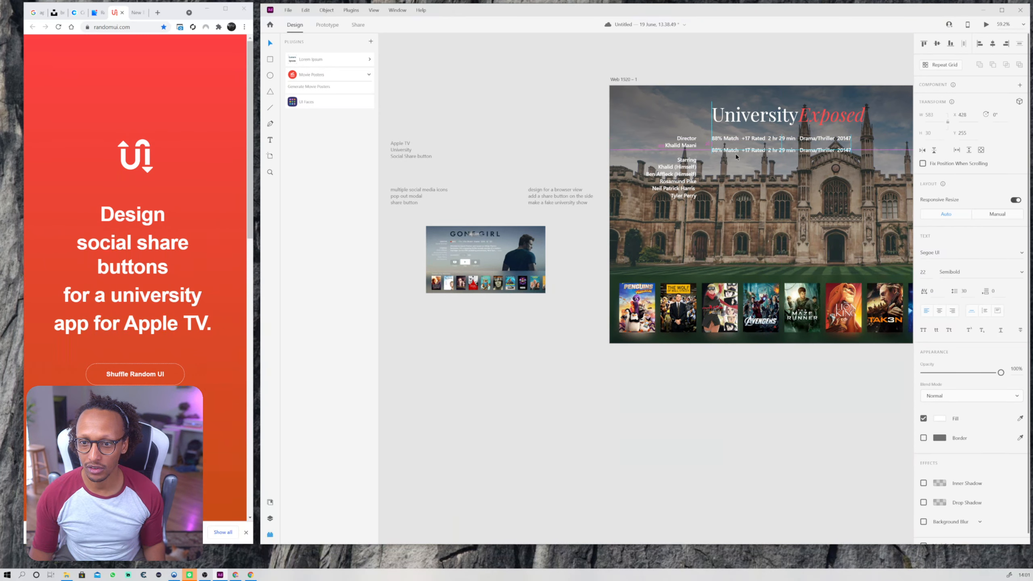
pyautogui.click(998, 311)
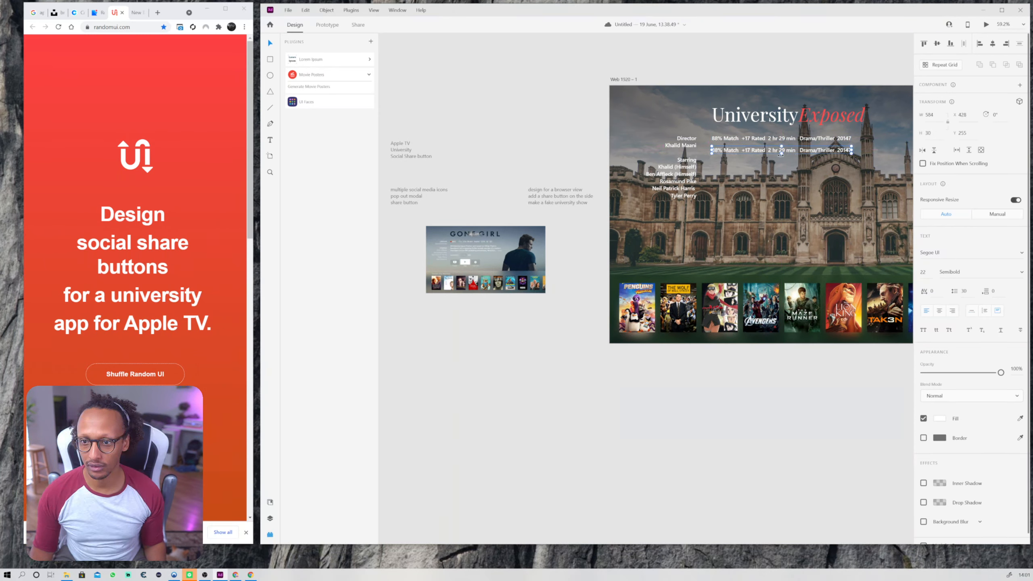
pyautogui.moveTo(780, 153); pyautogui.dragTo(784, 170)
# Replace the copied text with a synopsis starting "Go inside the world of University tuitions and find out what really happens", ending with an undercover university statue line.
pyautogui.doubleClick(765, 148)
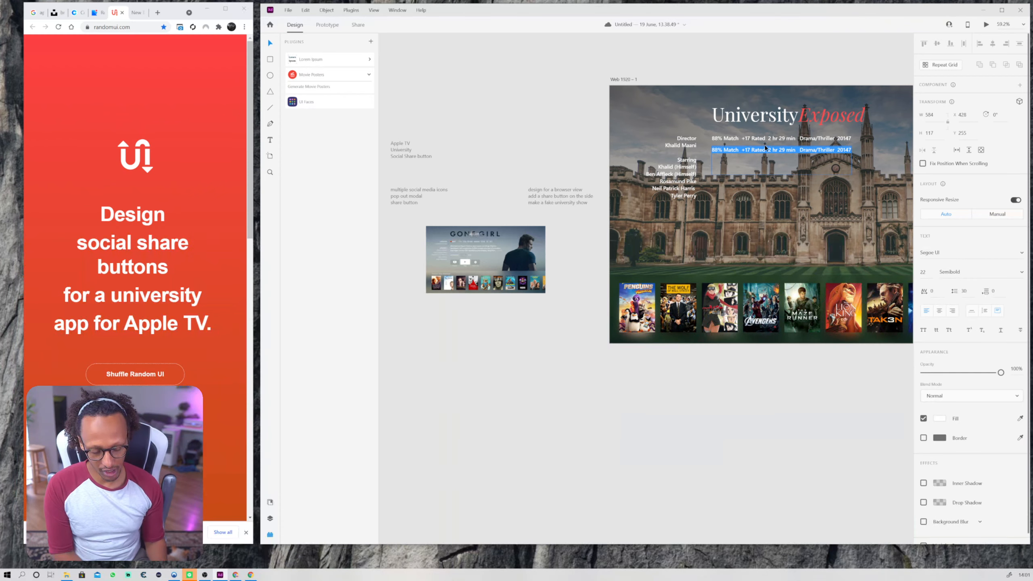
pyautogui.write('Go')
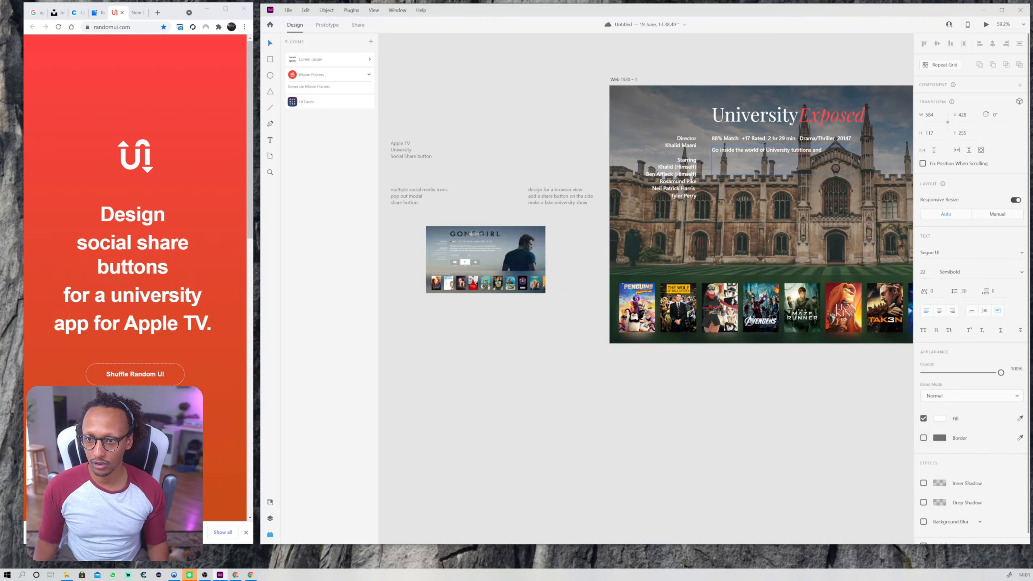
pyautogui.rightClick(795, 149)
pyautogui.click(799, 76)
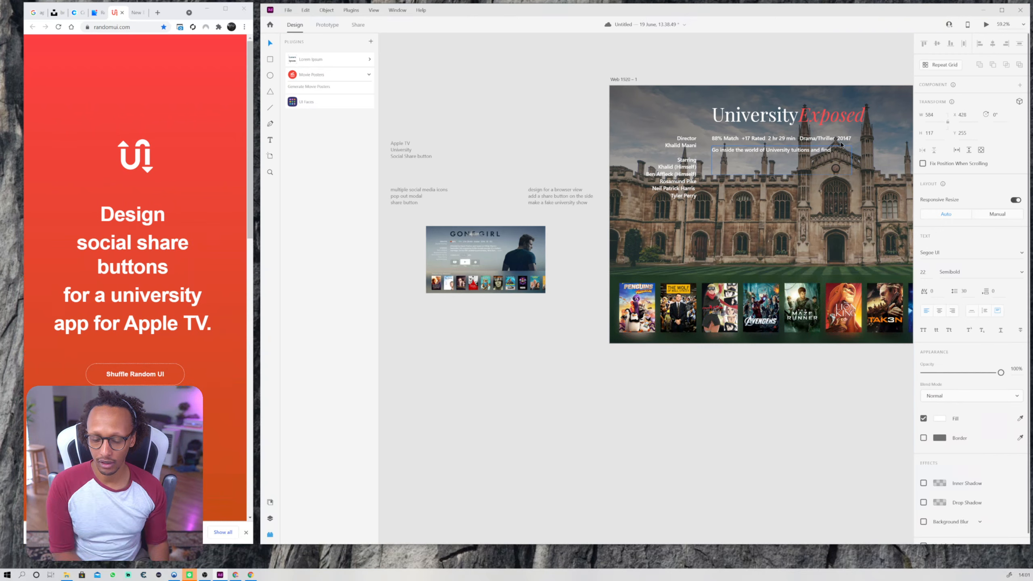
pyautogui.write('what')
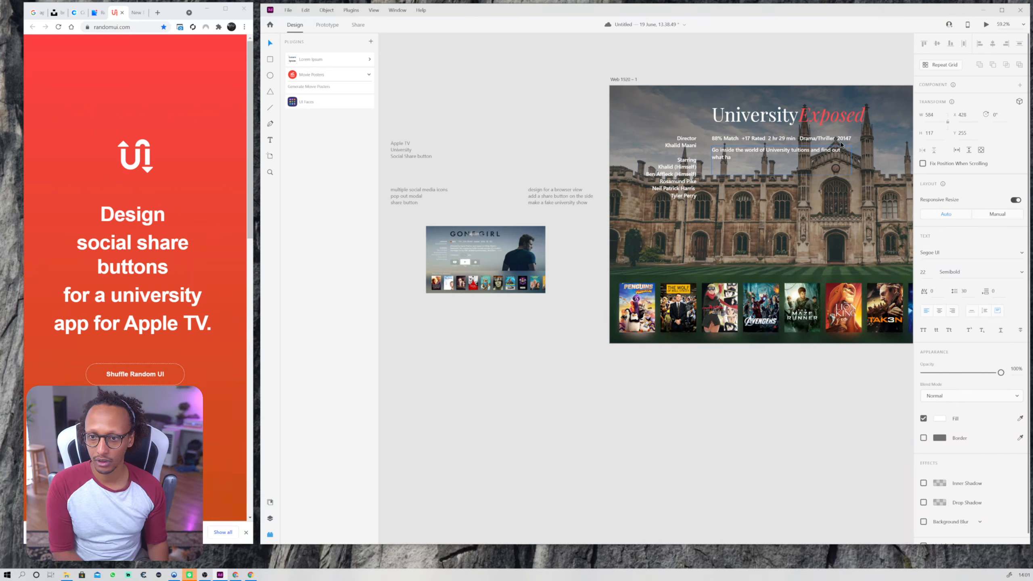
pyautogui.write(' really happens when you decide to go to University')
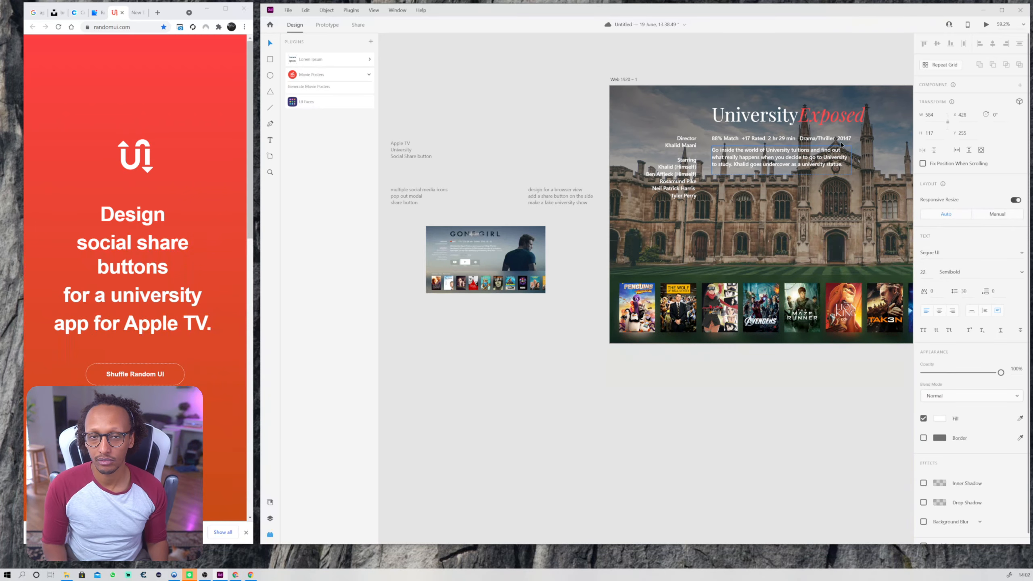
pyautogui.press('Escape')
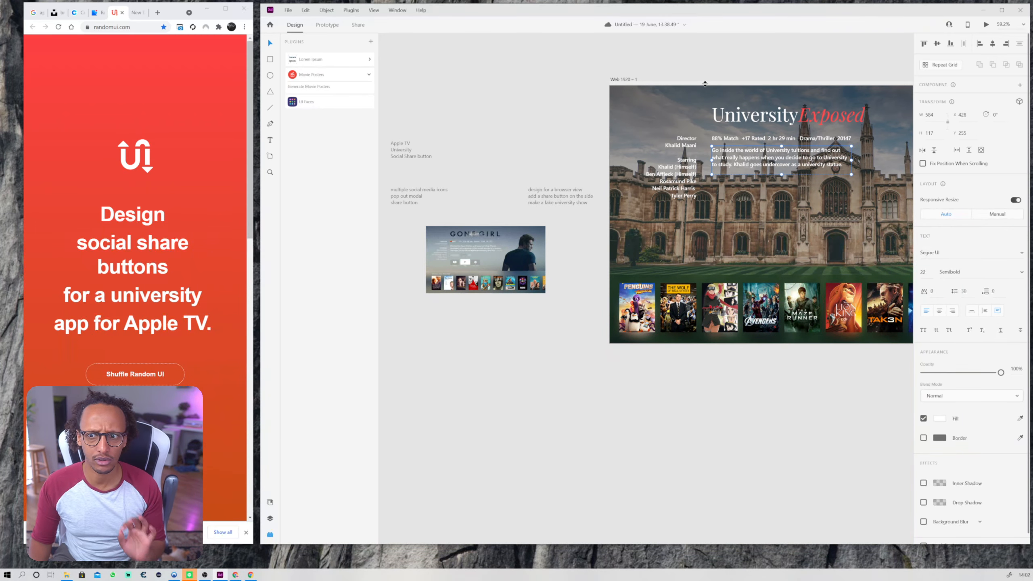
# Draw a button rectangle about 119 by 82 below the synopsis, starting near its left edge.
pyautogui.click(742, 76)
pyautogui.moveTo(743, 77); pyautogui.dragTo(689, 74)
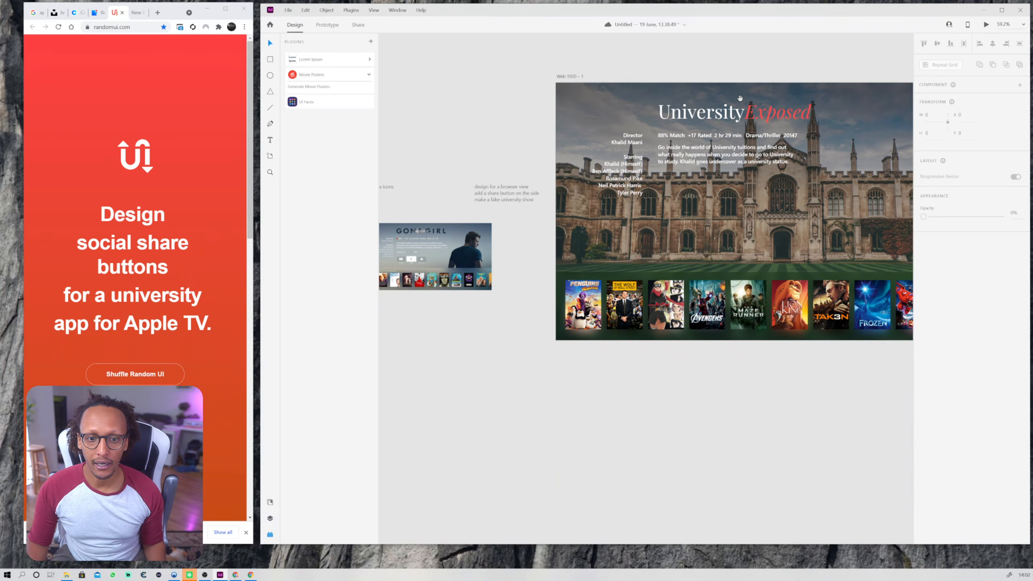
pyautogui.scroll(6, 477, 323)
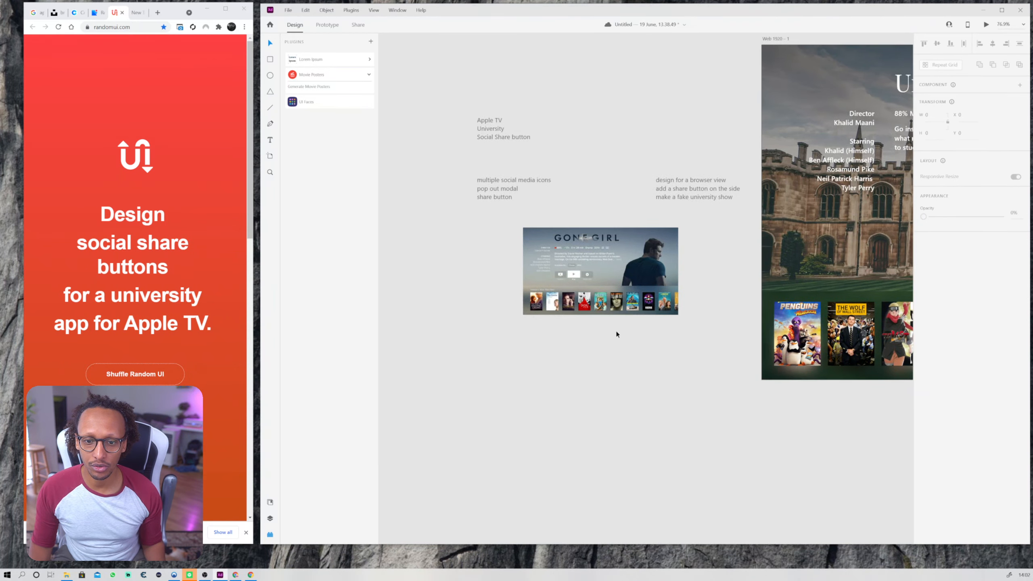
pyautogui.scroll(-5, 475, 207)
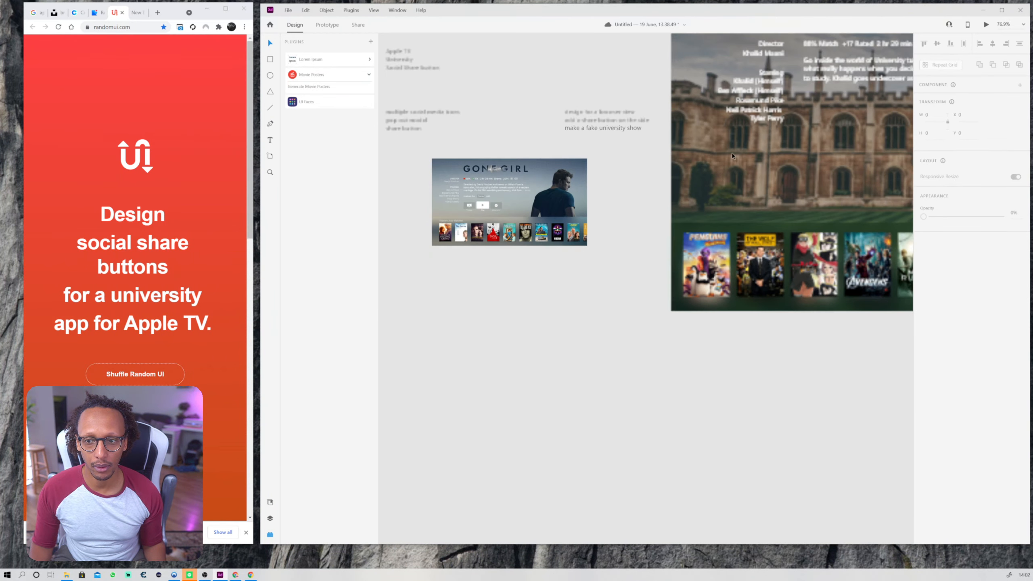
pyautogui.moveTo(721, 162); pyautogui.dragTo(505, 202)
pyautogui.scroll(4, 638, 143)
pyautogui.moveTo(641, 146); pyautogui.dragTo(622, 178)
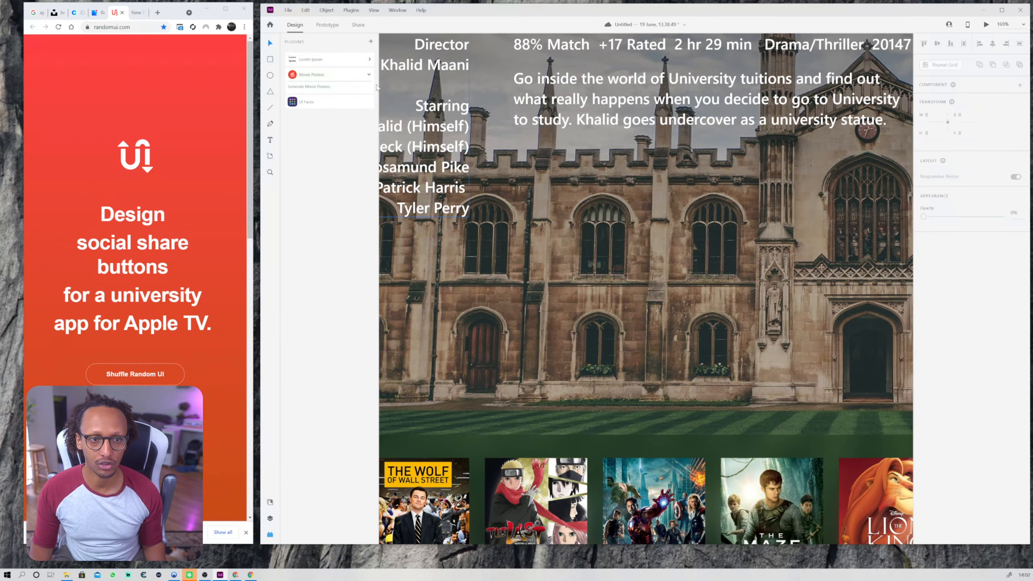
pyautogui.click(269, 59)
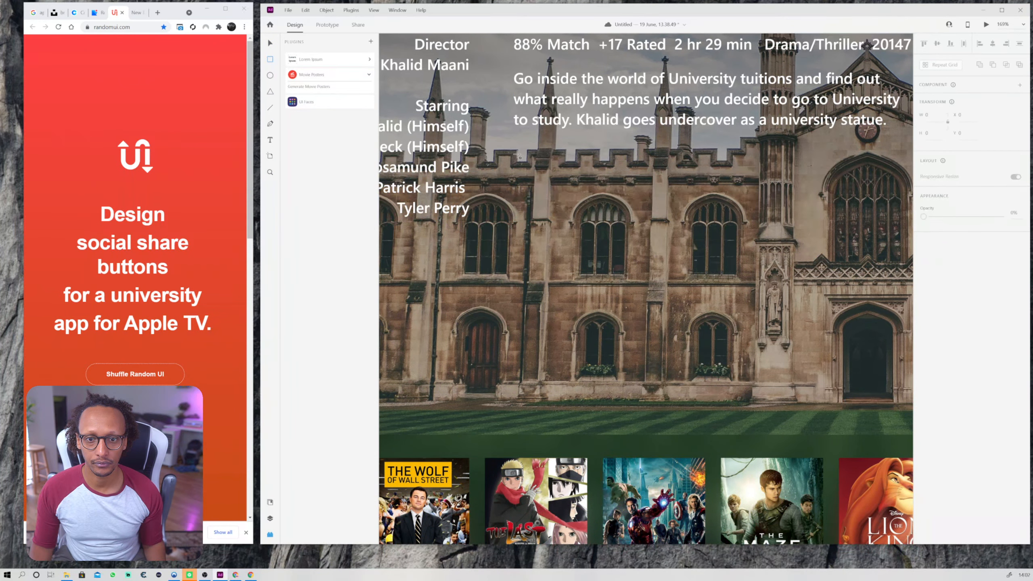
pyautogui.moveTo(518, 154); pyautogui.dragTo(599, 210)
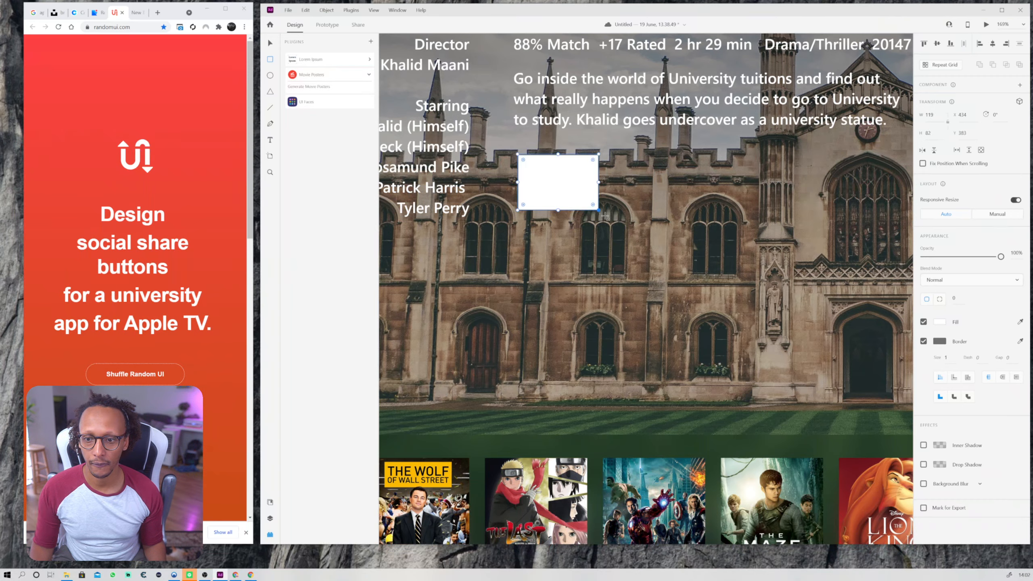
# Remove the rectangle's border, set its opacity to 77% and fill it with black.
pyautogui.click(923, 341)
pyautogui.moveTo(1000, 256); pyautogui.dragTo(983, 269)
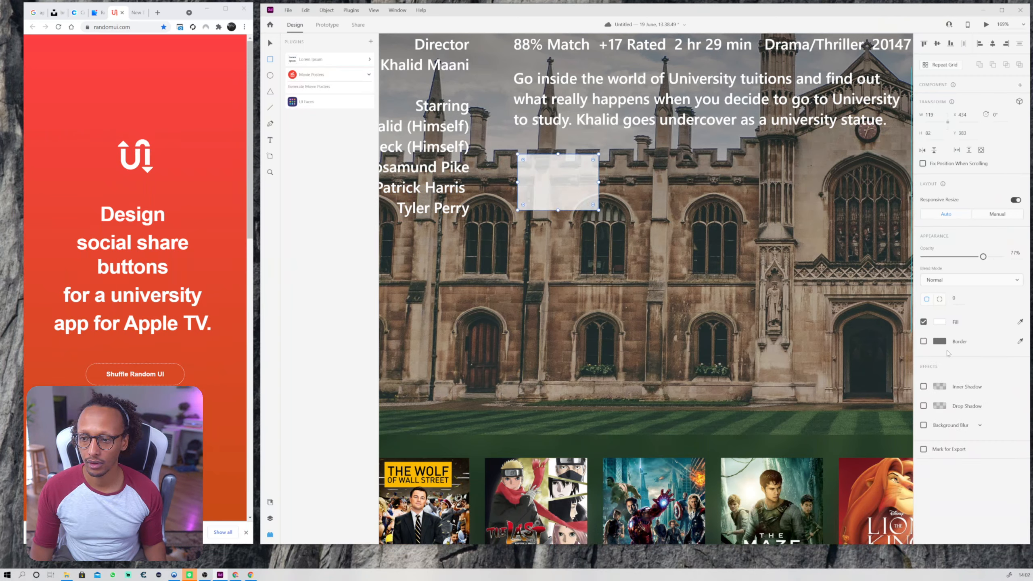
pyautogui.click(937, 324)
pyautogui.moveTo(867, 309); pyautogui.dragTo(817, 338)
pyautogui.click(746, 298)
pyautogui.press('t')
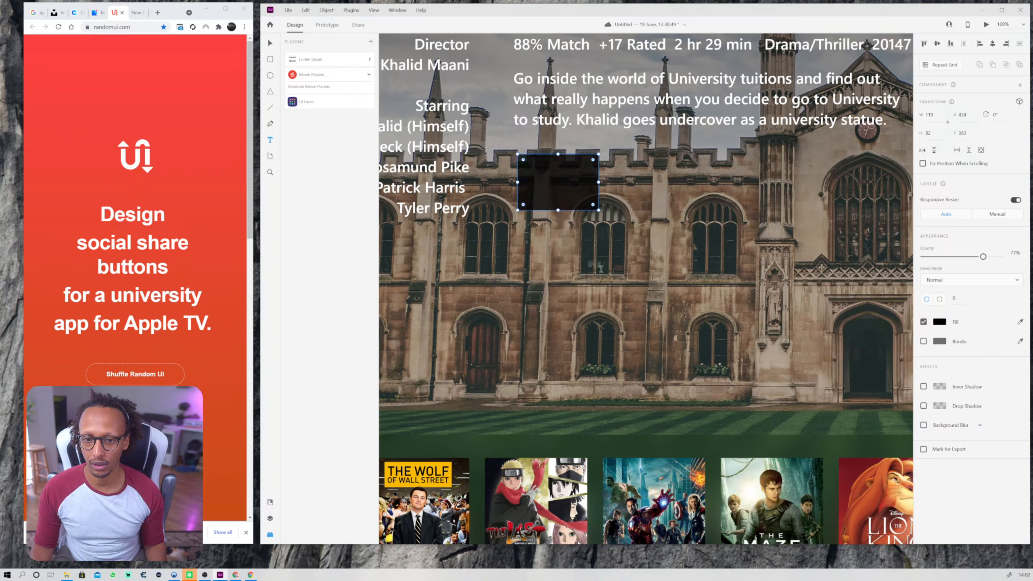
# Switch to the Remix Icon site in the browser, search for "play" and look through the matching icons.
pyautogui.click(96, 12)
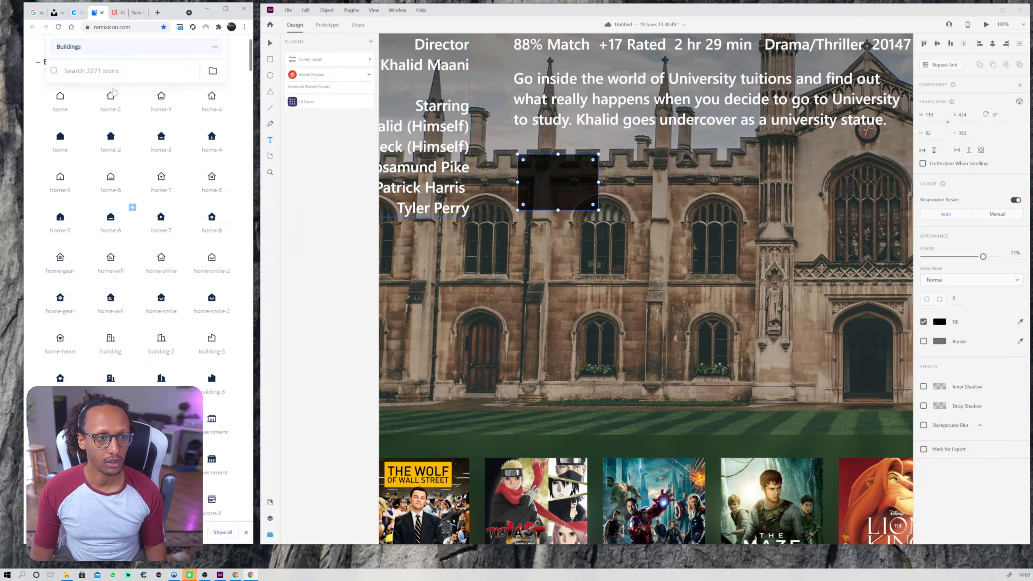
pyautogui.scroll(10, 121, 85)
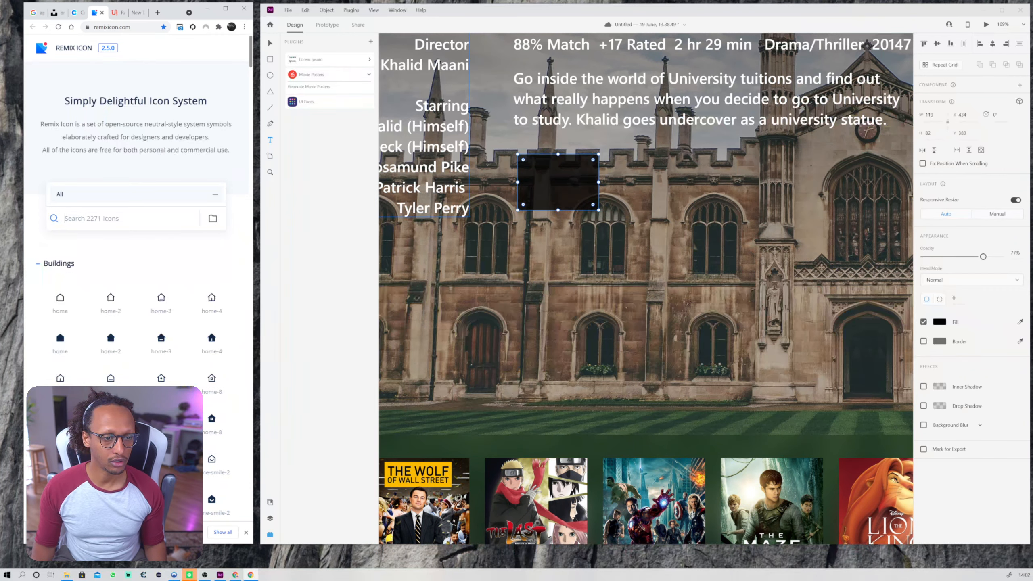
pyautogui.click(96, 219)
pyautogui.write('play')
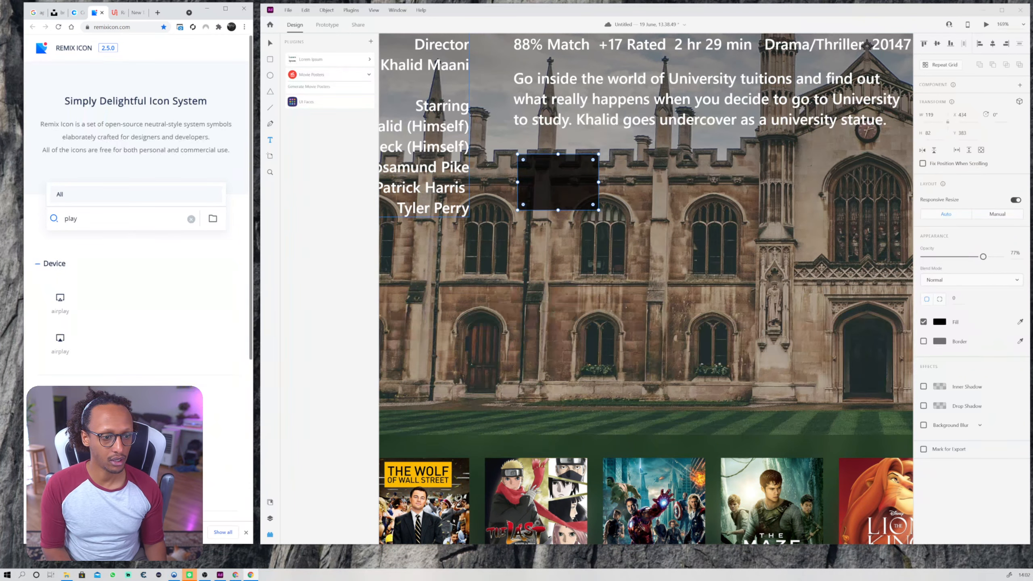
pyautogui.scroll(-3, 138, 285)
pyautogui.scroll(-3, 118, 367)
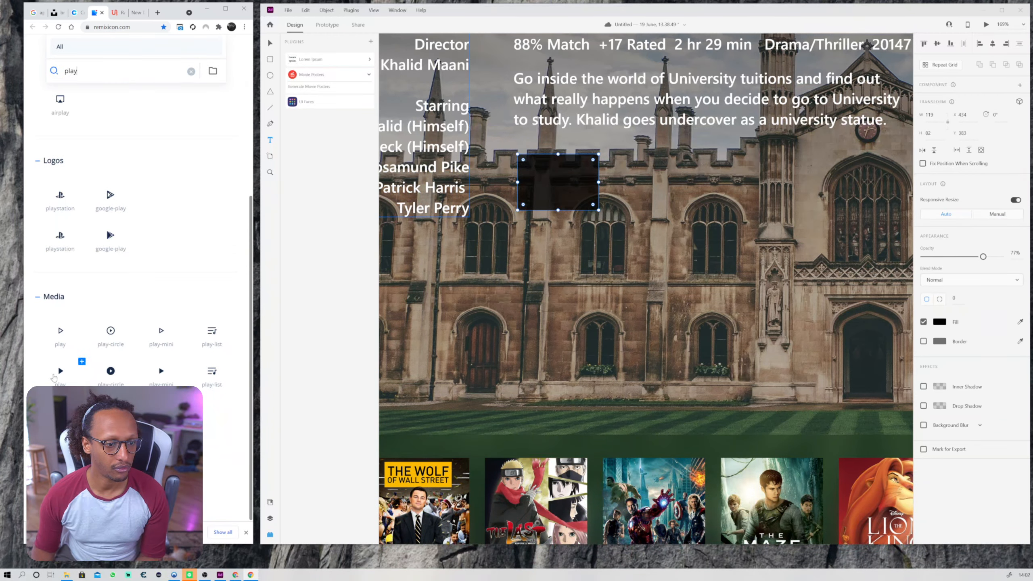
pyautogui.scroll(1, 82, 211)
pyautogui.scroll(6, 82, 211)
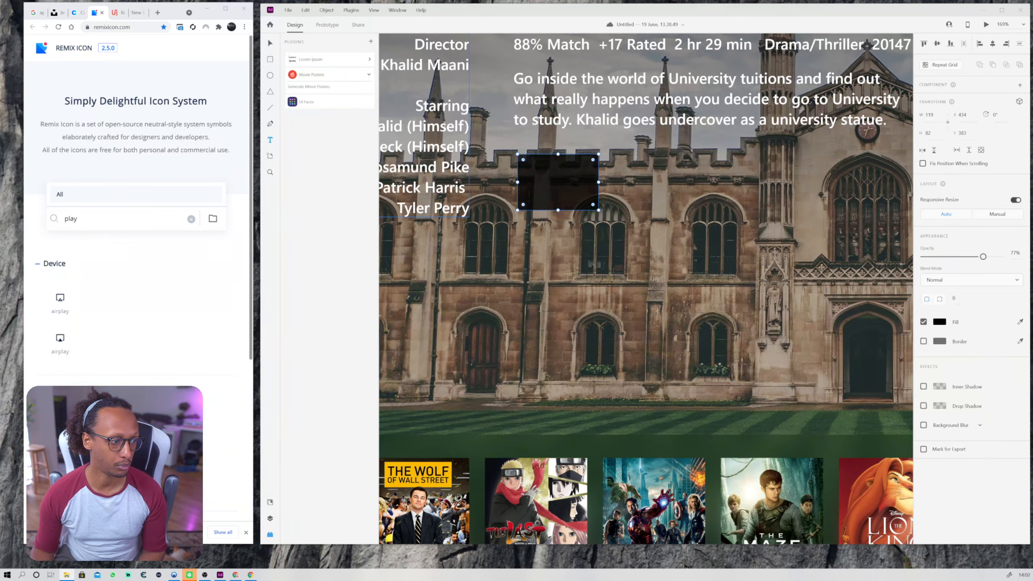
# Open the Media folder of the downloaded Remix Icon set and select play-fill.svg.
pyautogui.moveTo(0, 377); pyautogui.dragTo(242, 106)
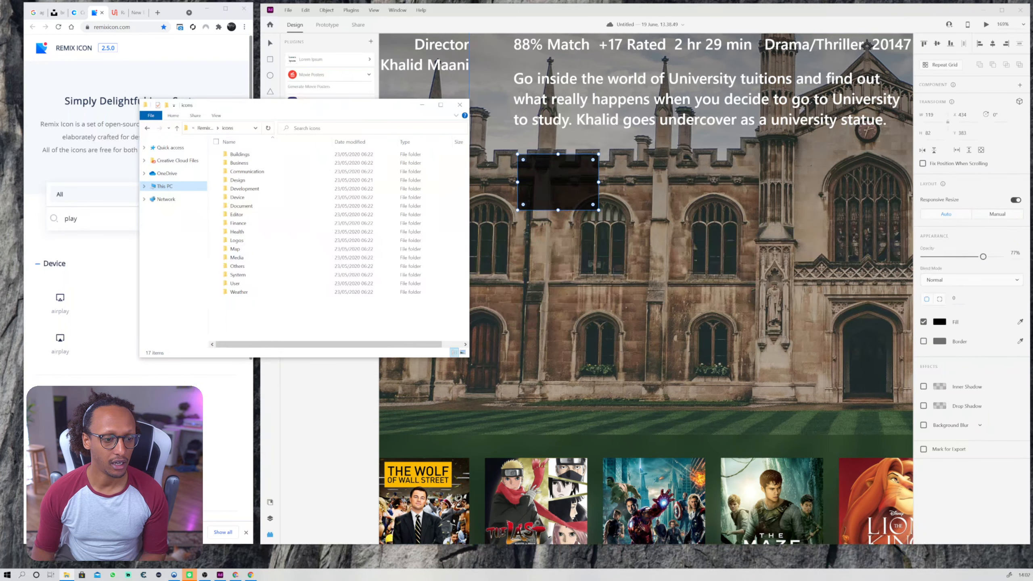
pyautogui.scroll(-4, 70, 374)
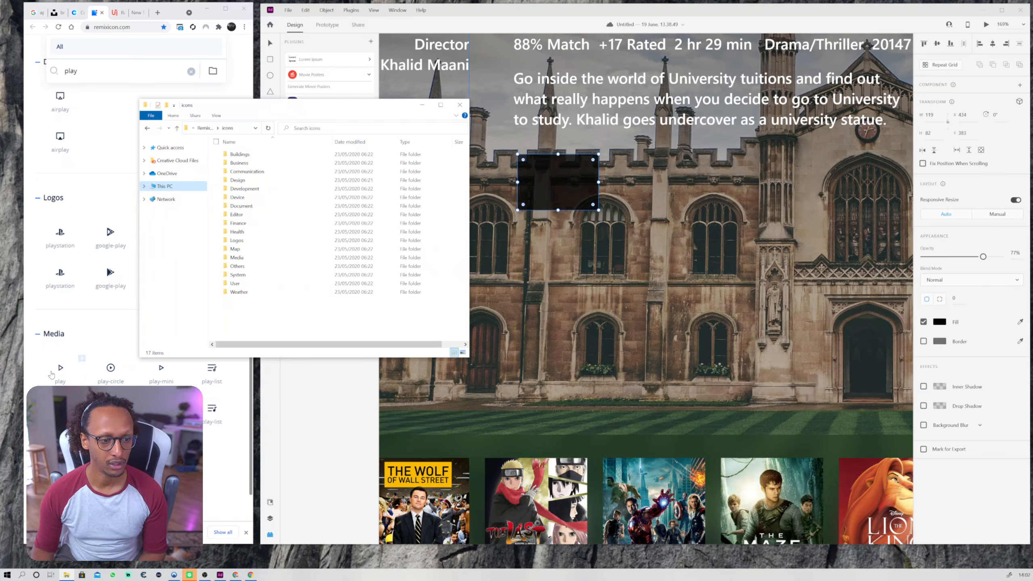
pyautogui.click(240, 257)
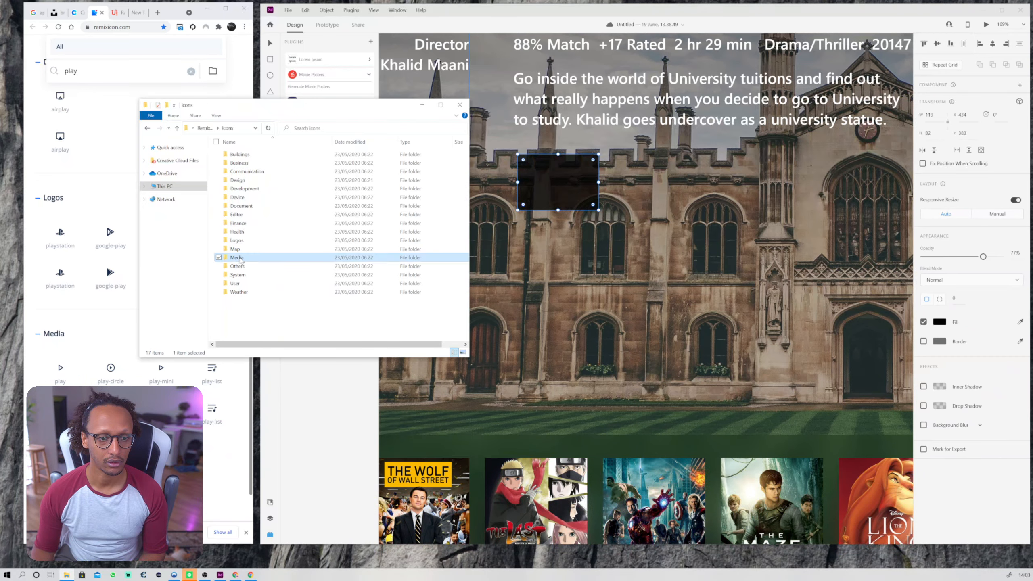
pyautogui.doubleClick(240, 257)
pyautogui.scroll(-7, 252, 240)
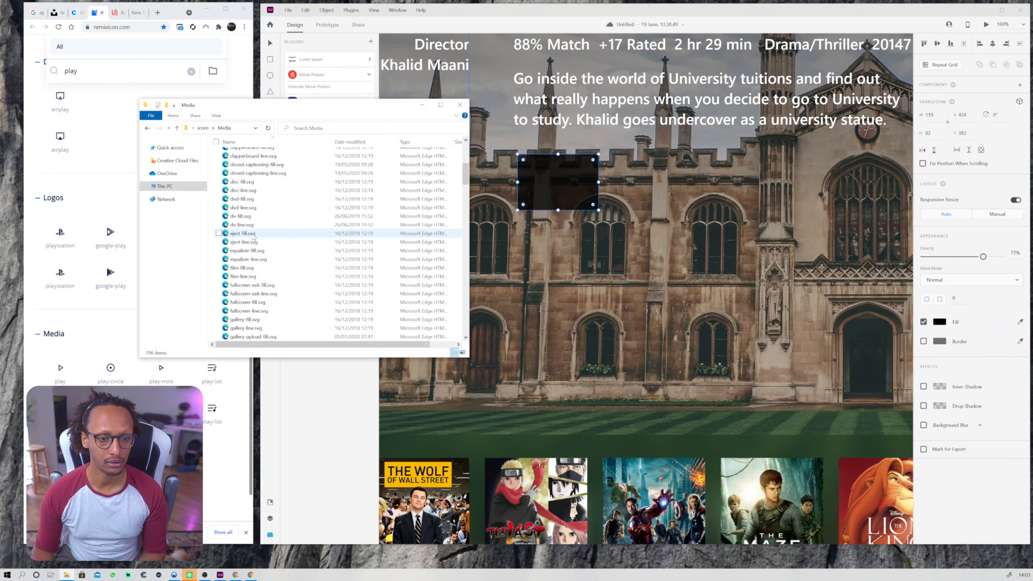
pyautogui.scroll(-15, 253, 237)
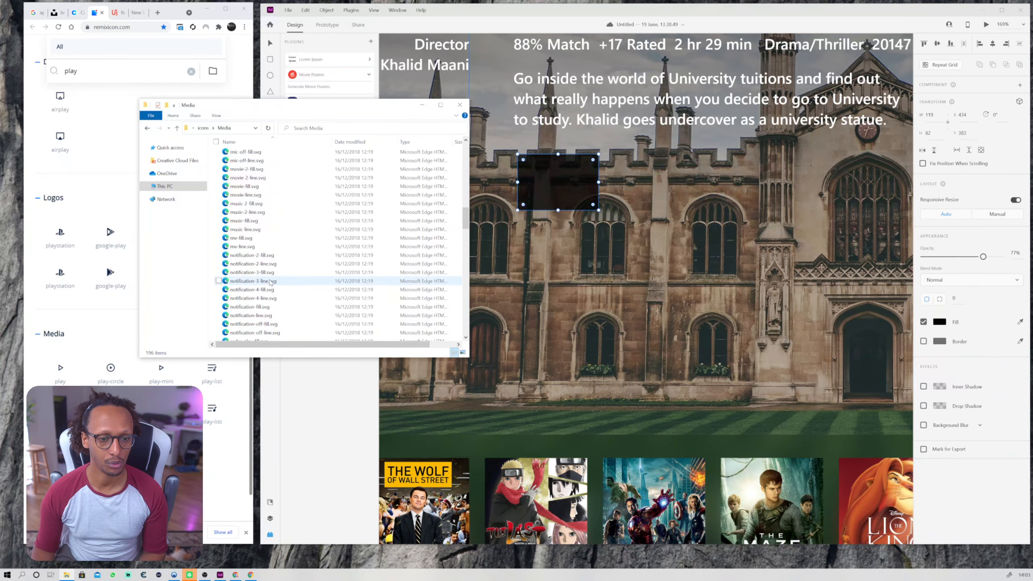
pyautogui.scroll(-10, 270, 282)
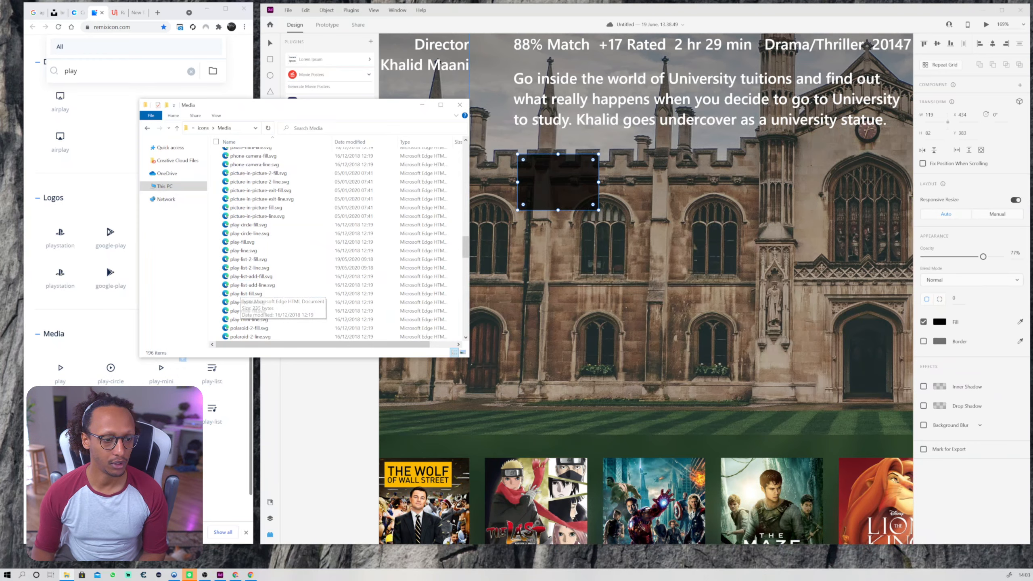
pyautogui.click(246, 242)
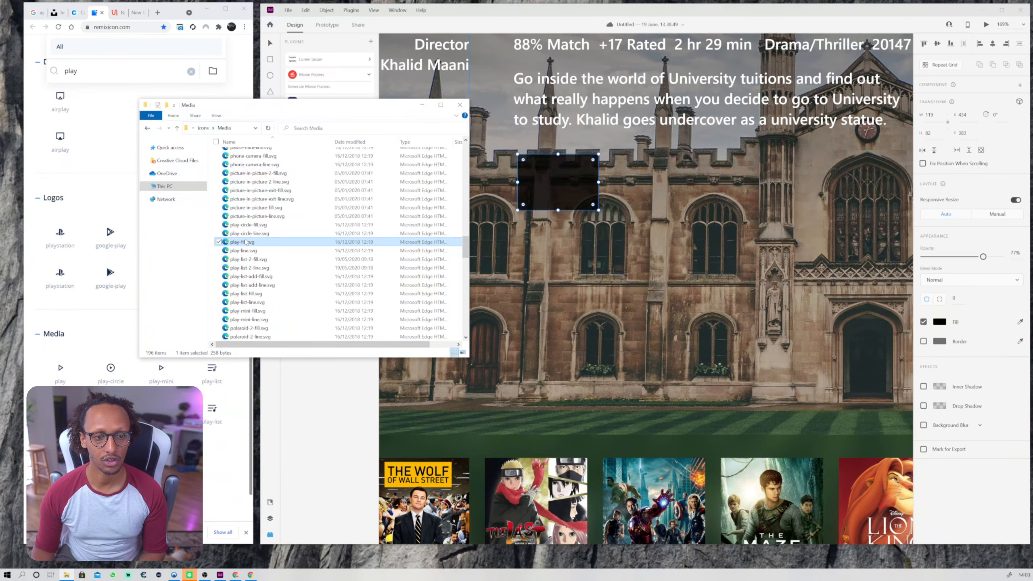
# Place play-fill.svg on the artboard below the black button rectangle.
pyautogui.moveTo(244, 244)
pyautogui.mouseDown()
pyautogui.moveTo(698, 316)
pyautogui.moveTo(220, 238)
pyautogui.moveTo(259, 245)
pyautogui.mouseUp()
pyautogui.click(575, 339)
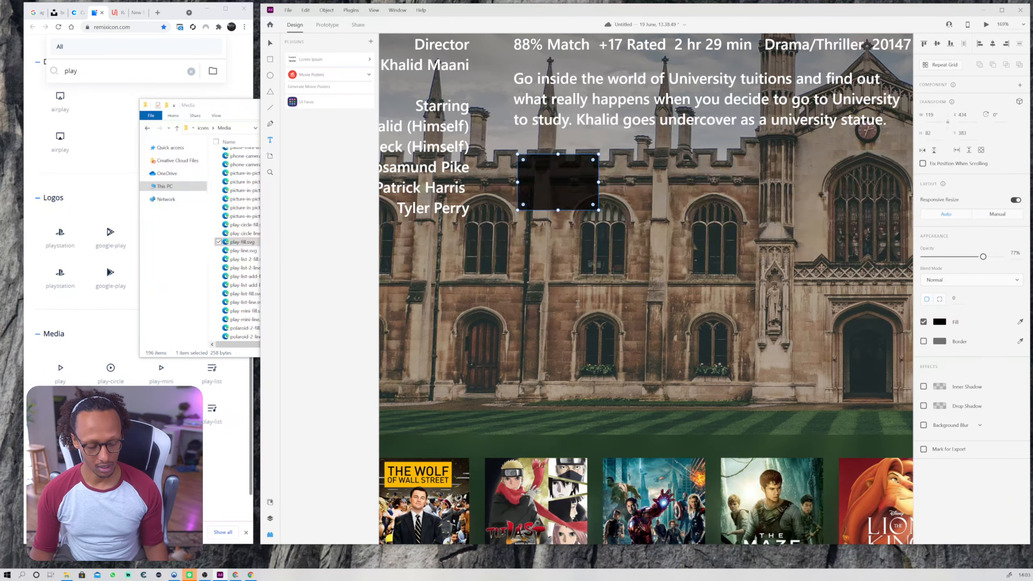
pyautogui.press('Escape')
pyautogui.click(554, 400)
pyautogui.keyDown('shift'); pyautogui.click(551, 437); pyautogui.keyUp('shift')
pyautogui.rightClick(551, 439)
pyautogui.click(571, 278)
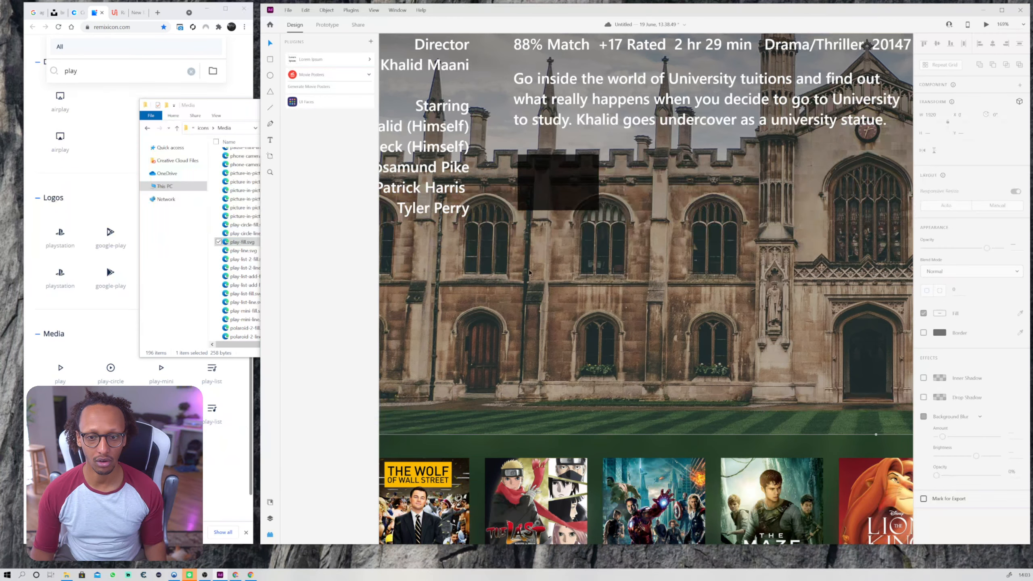
pyautogui.moveTo(242, 242); pyautogui.dragTo(606, 305)
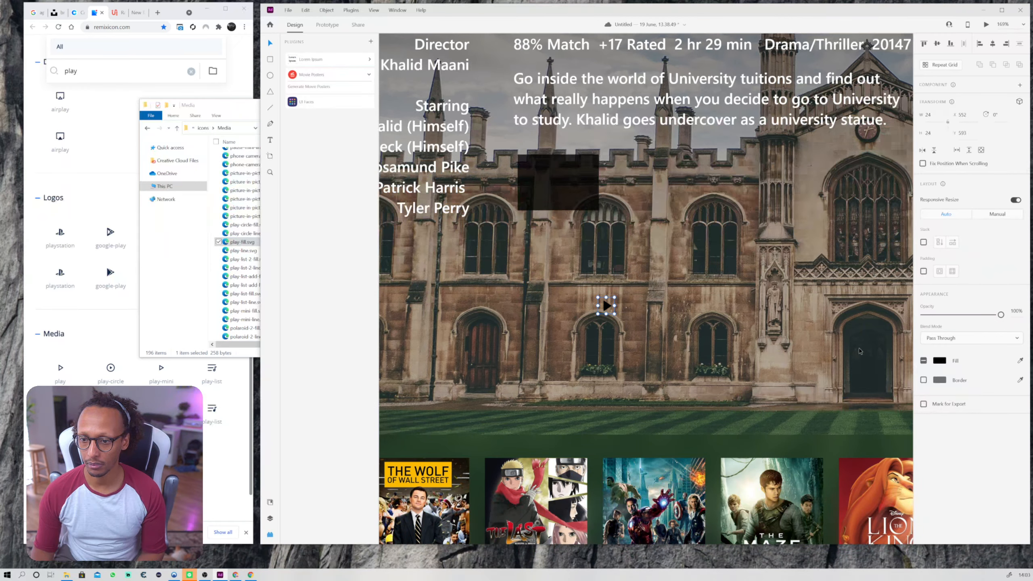
# Fill the play icon with white and move it onto the black button rectangle.
pyautogui.click(935, 361)
pyautogui.moveTo(835, 350); pyautogui.dragTo(700, 211)
pyautogui.click(700, 211)
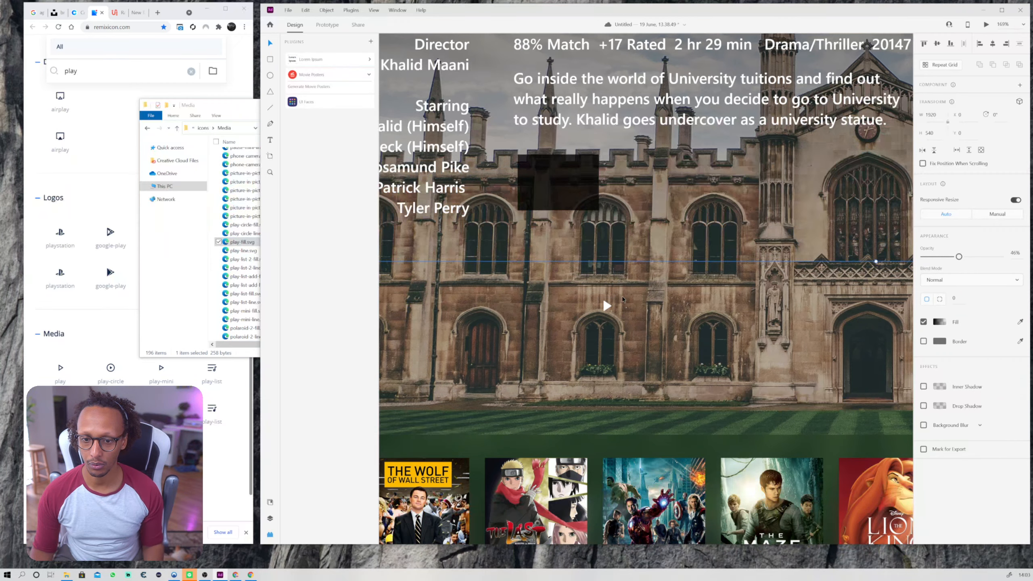
pyautogui.moveTo(598, 312); pyautogui.dragTo(548, 179)
pyautogui.click(549, 188)
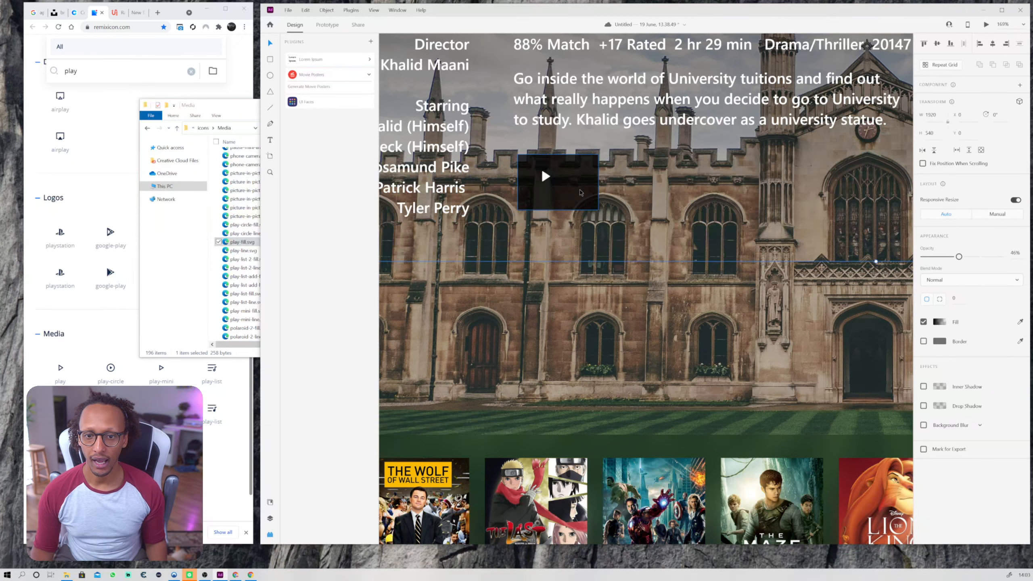
# Turn the button rectangle into a circle with width 82 and corner radius 41, and centre the play icon on it.
pyautogui.moveTo(594, 206); pyautogui.dragTo(574, 182)
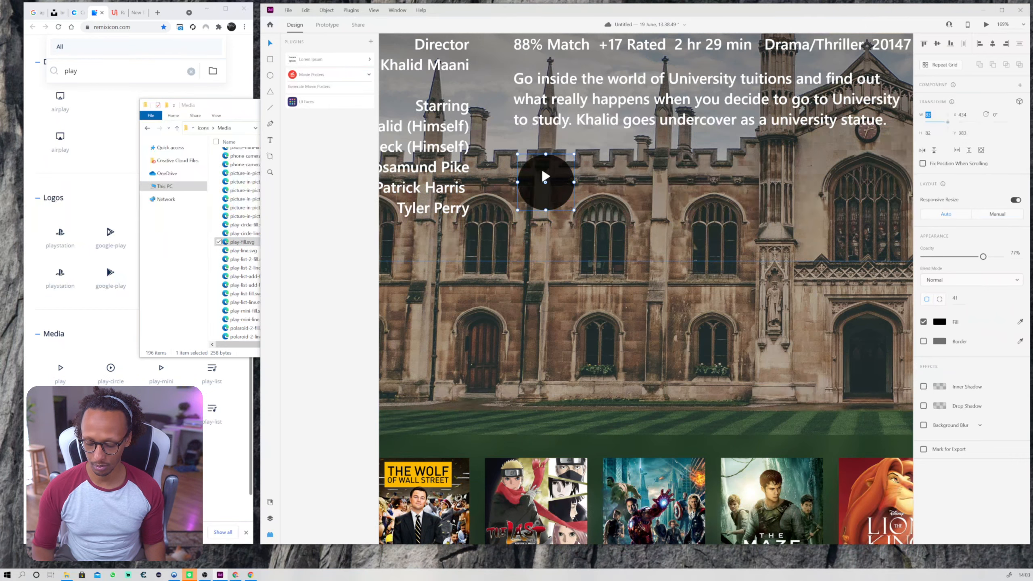
pyautogui.write('82')
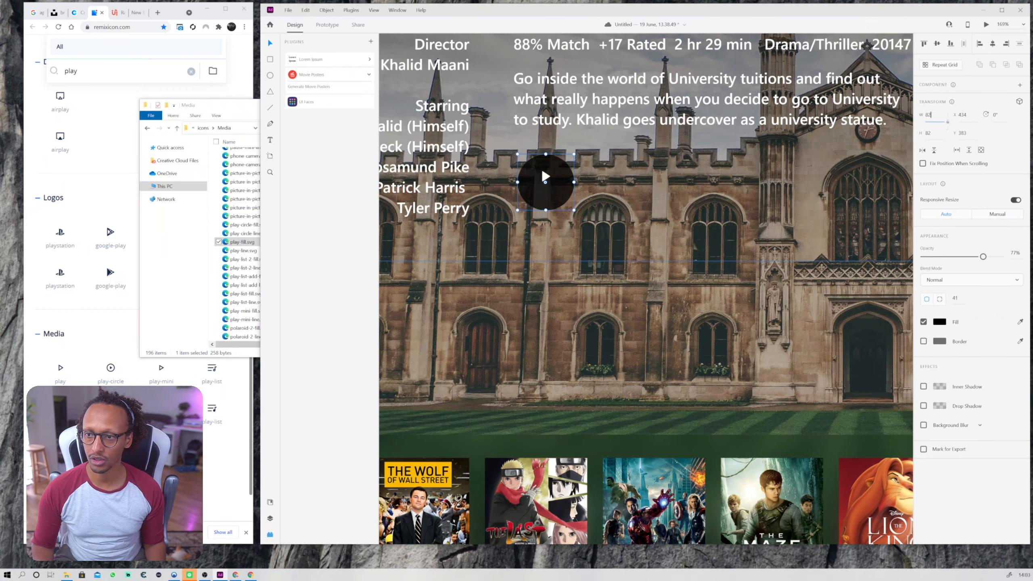
pyautogui.click(544, 177)
pyautogui.moveTo(545, 185)
pyautogui.mouseDown()
pyautogui.moveTo(562, 198)
pyautogui.moveTo(549, 185)
pyautogui.mouseUp()
pyautogui.hotkey('ctrl', 'z')
pyautogui.click(597, 194)
pyautogui.scroll(-4, 597, 195)
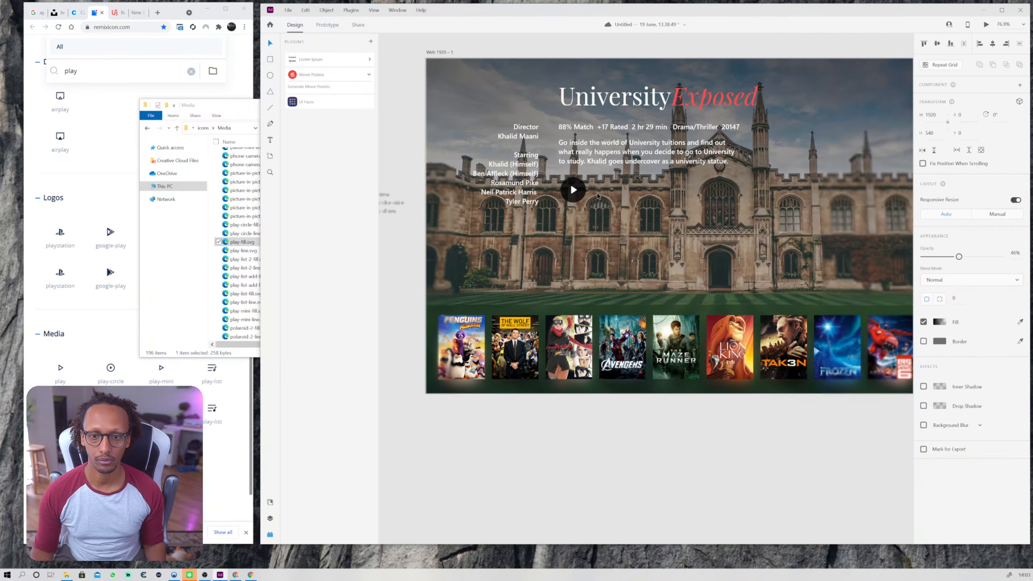
# Duplicate the circular play button and place the copy beside the original on its right.
pyautogui.scroll(4, 598, 192)
pyautogui.click(563, 259)
pyautogui.moveTo(563, 257); pyautogui.dragTo(641, 258)
pyautogui.press('alt')
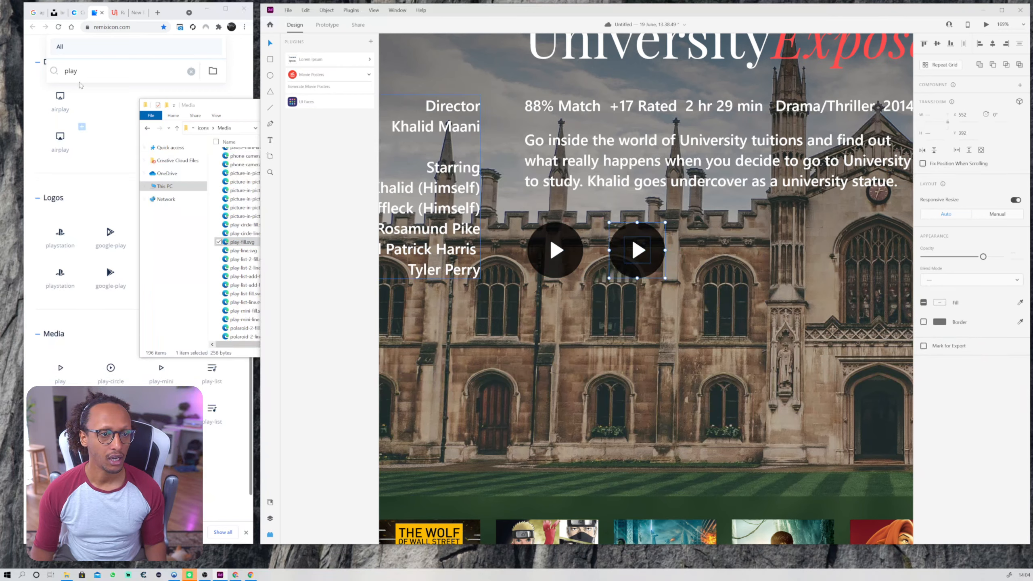
# Search Remix Icon for "movie" and delete the play icon from the duplicated button.
pyautogui.doubleClick(70, 71)
pyautogui.write('movie')
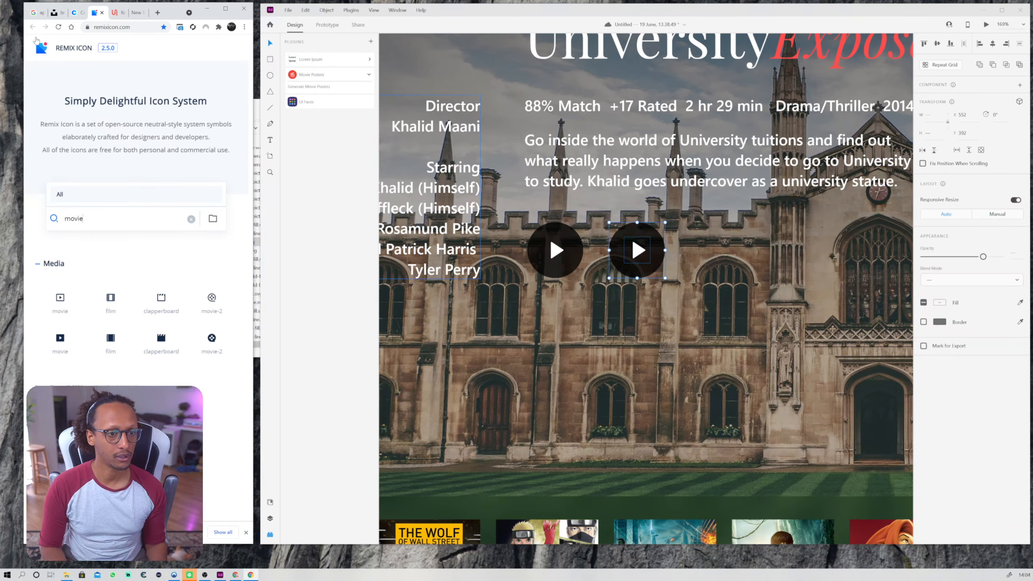
pyautogui.doubleClick(635, 251)
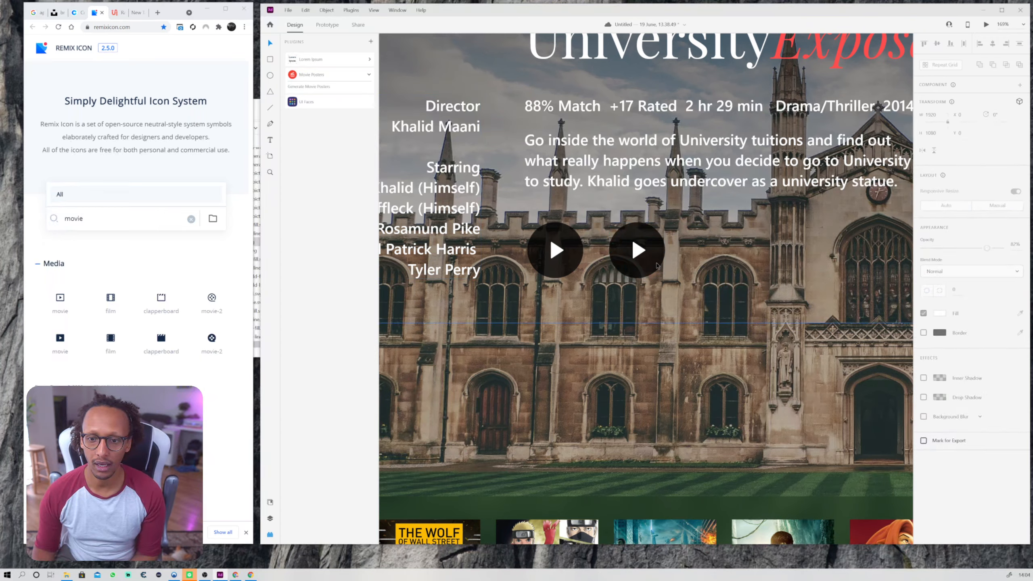
pyautogui.press('Delete')
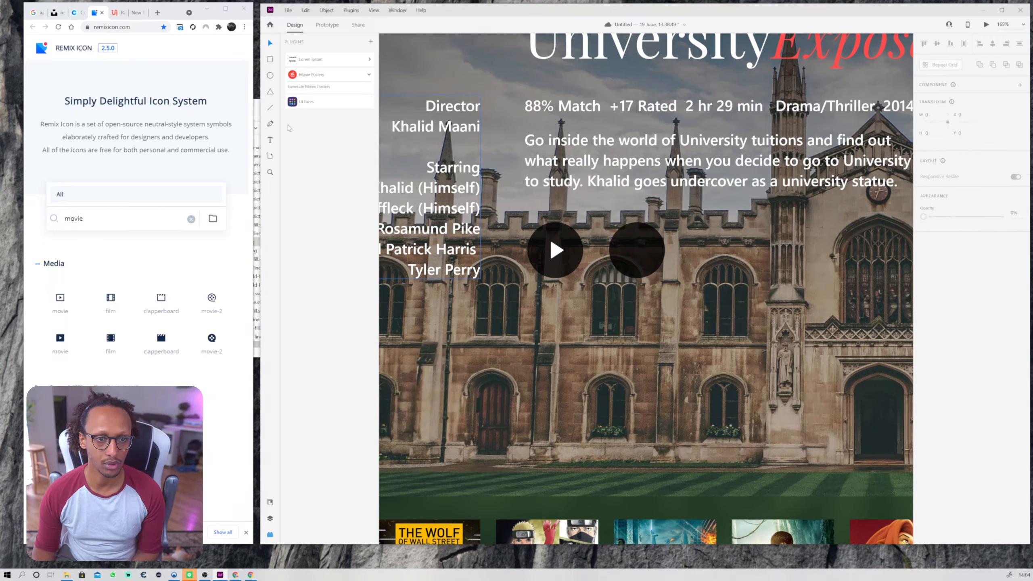
# Try movie-fill.svg from the Media icon folder on the artboard below the empty button, then remove it.
pyautogui.click(257, 104)
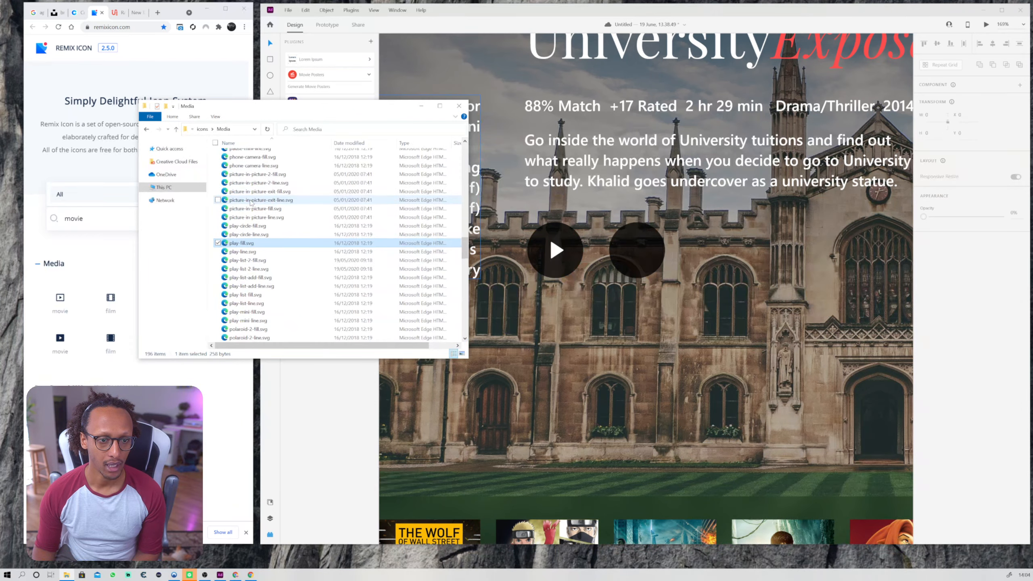
pyautogui.scroll(4, 252, 202)
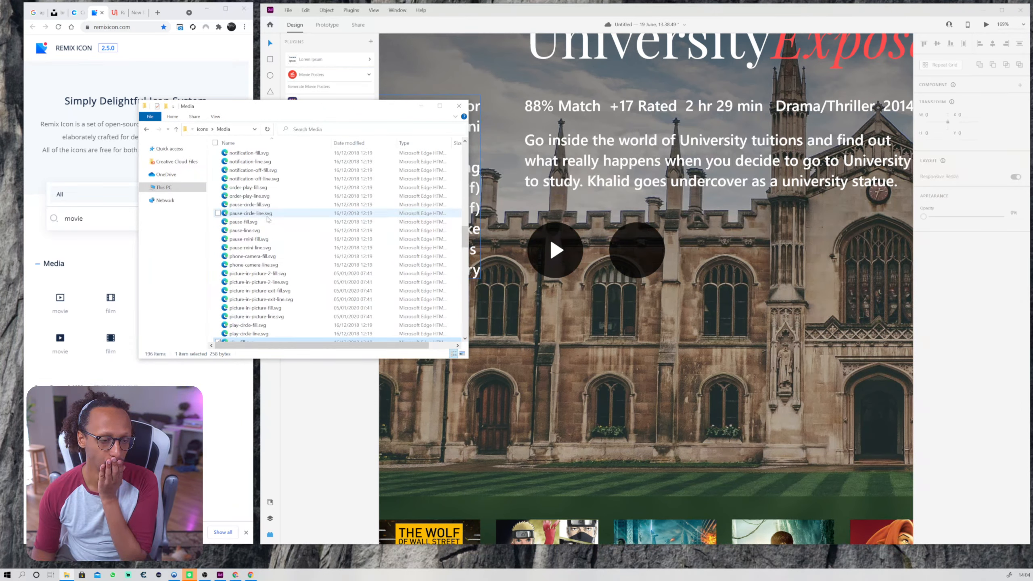
pyautogui.scroll(6, 270, 221)
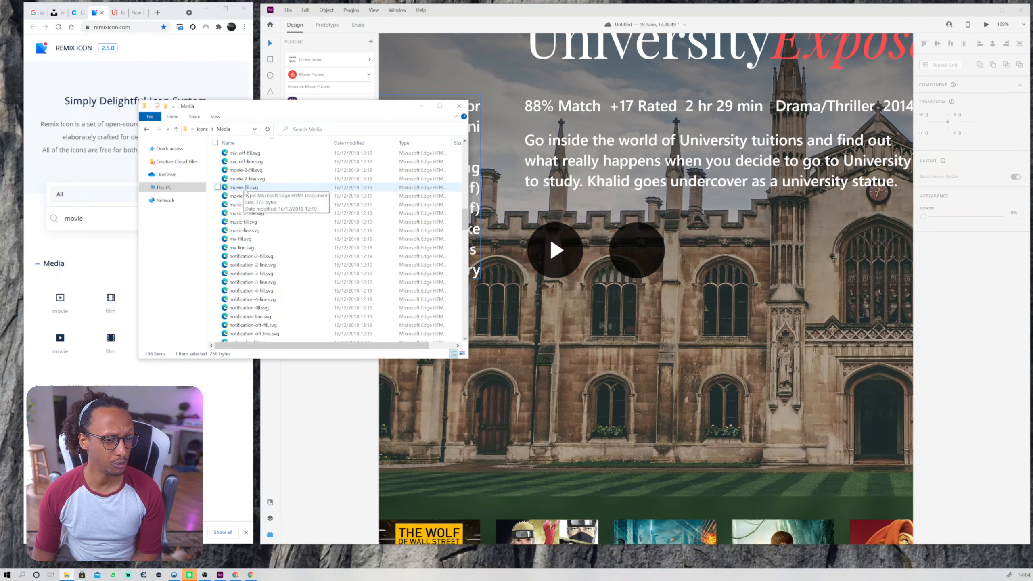
pyautogui.moveTo(245, 191); pyautogui.dragTo(633, 357)
pyautogui.click(642, 364)
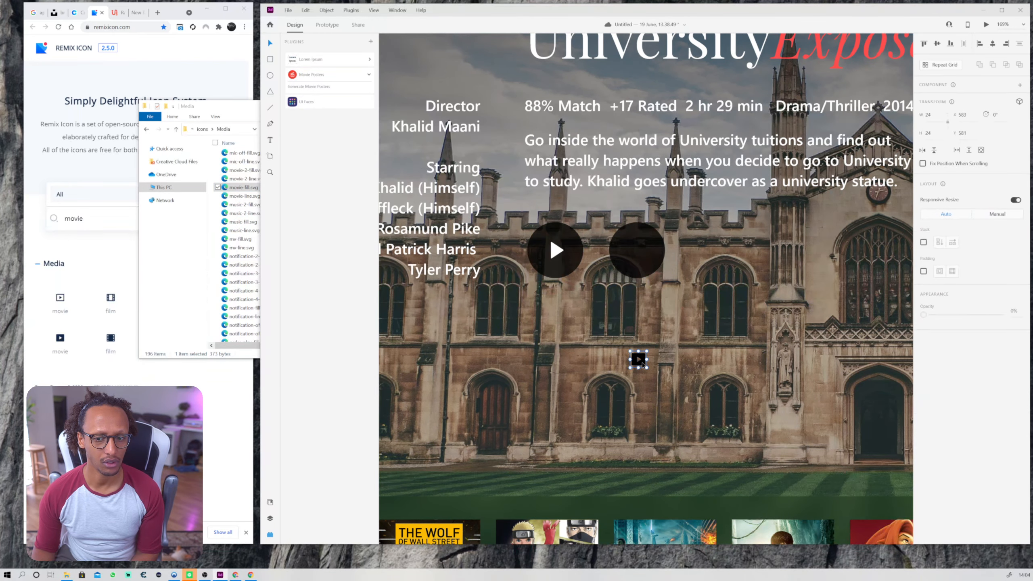
pyautogui.press('Delete')
# Try to bring movie-2-fill.svg onto the artboard over the background shapes, then undo the placement.
pyautogui.click(245, 190)
pyautogui.scroll(1, 245, 191)
pyautogui.moveTo(245, 196); pyautogui.dragTo(654, 333)
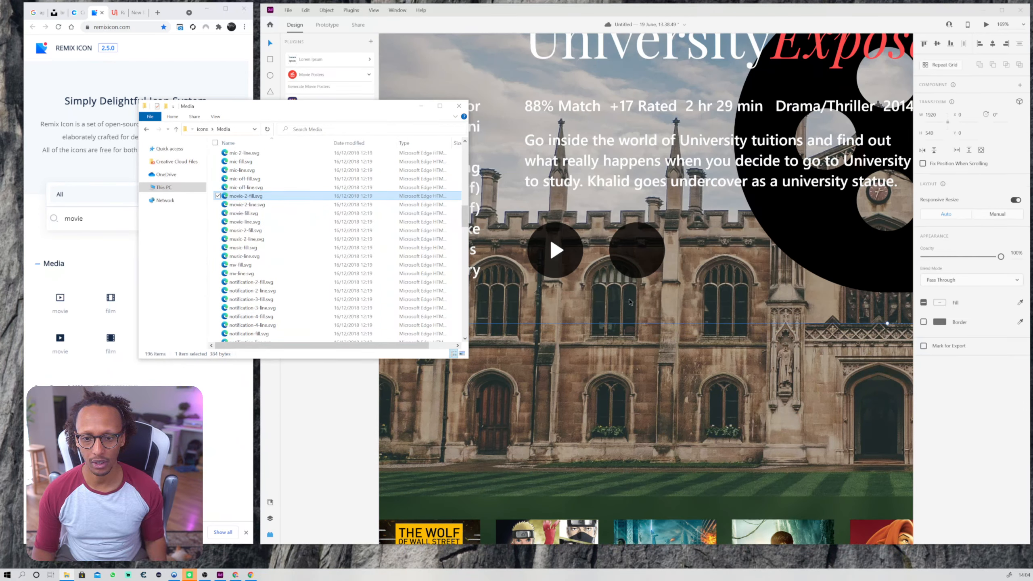
pyautogui.click(777, 493)
pyautogui.hotkey('ctrl', 'z')
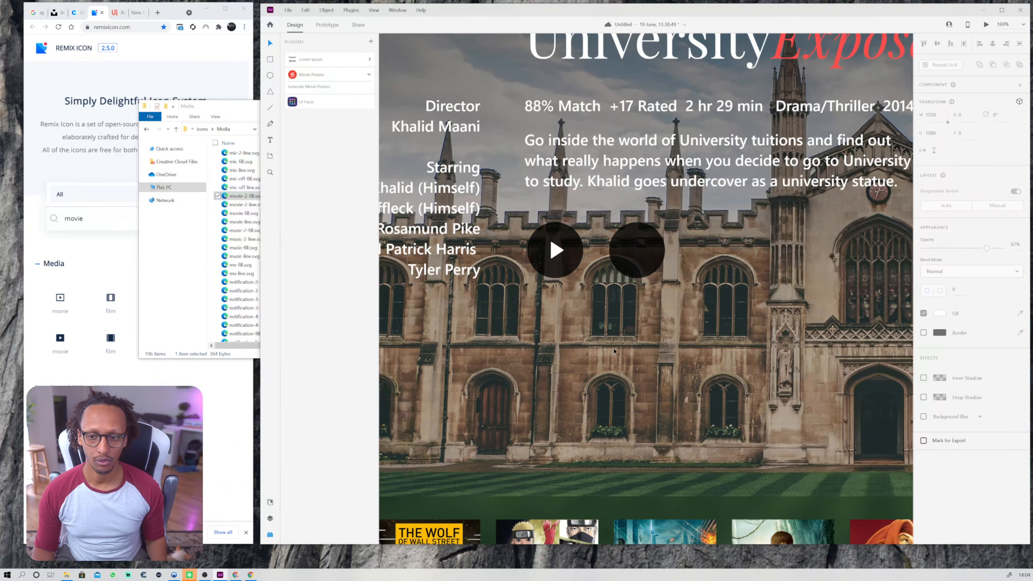
# Place movie-2-fill.svg as a small separate icon on the artboard below the empty button.
pyautogui.rightClick(689, 238)
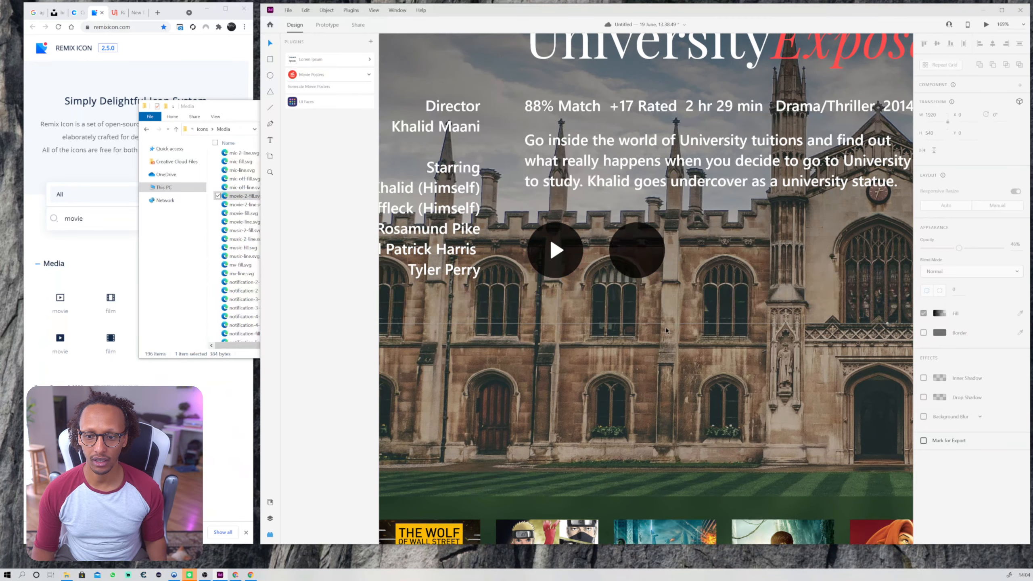
pyautogui.click(731, 326)
pyautogui.moveTo(294, 260); pyautogui.dragTo(617, 389)
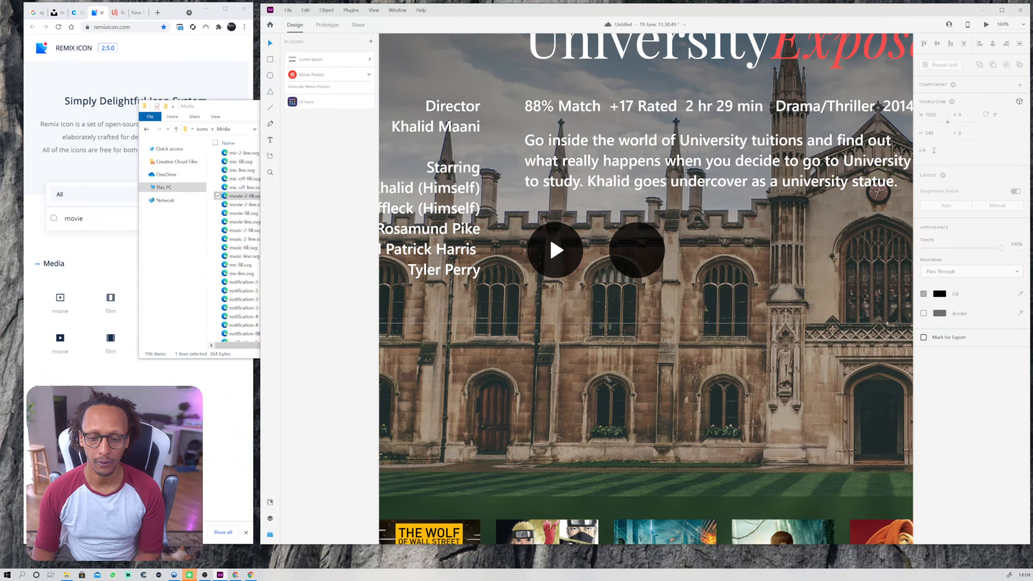
# Check the movie-line icon on Remix Icon, try movie-fill.svg on the artboard again and delete it.
pyautogui.click(243, 196)
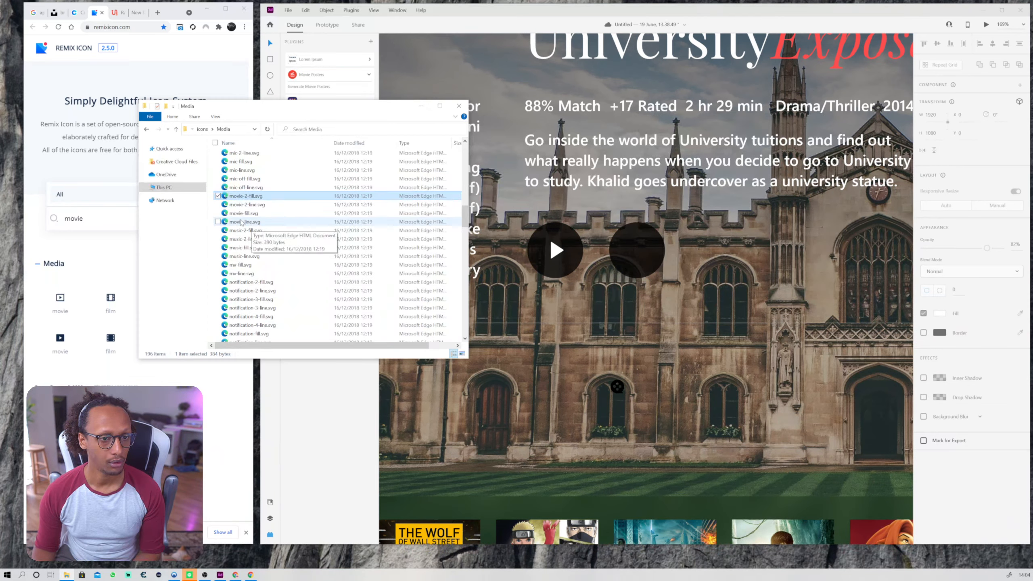
pyautogui.click(60, 297)
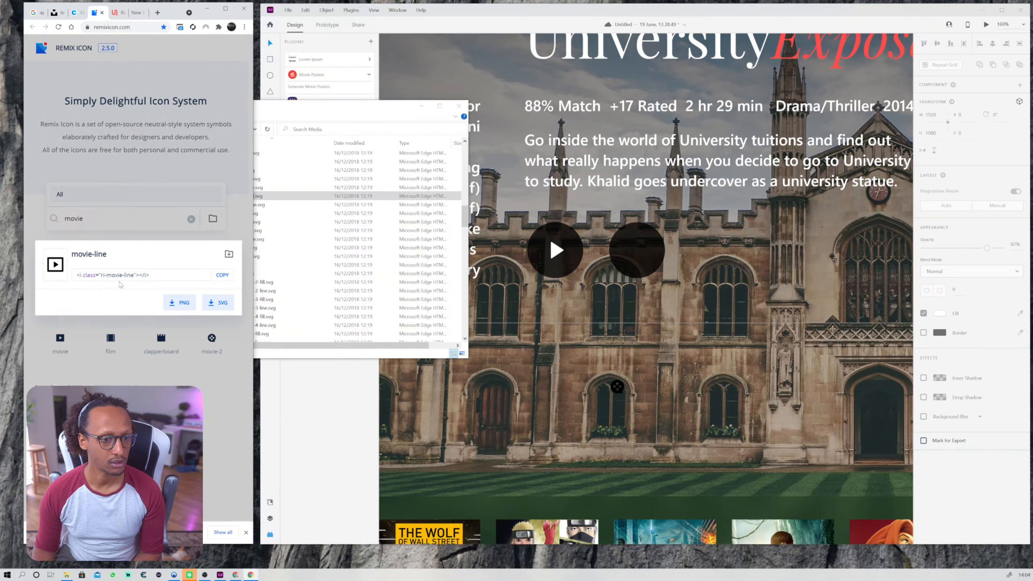
pyautogui.click(293, 264)
pyautogui.moveTo(244, 213); pyautogui.dragTo(666, 361)
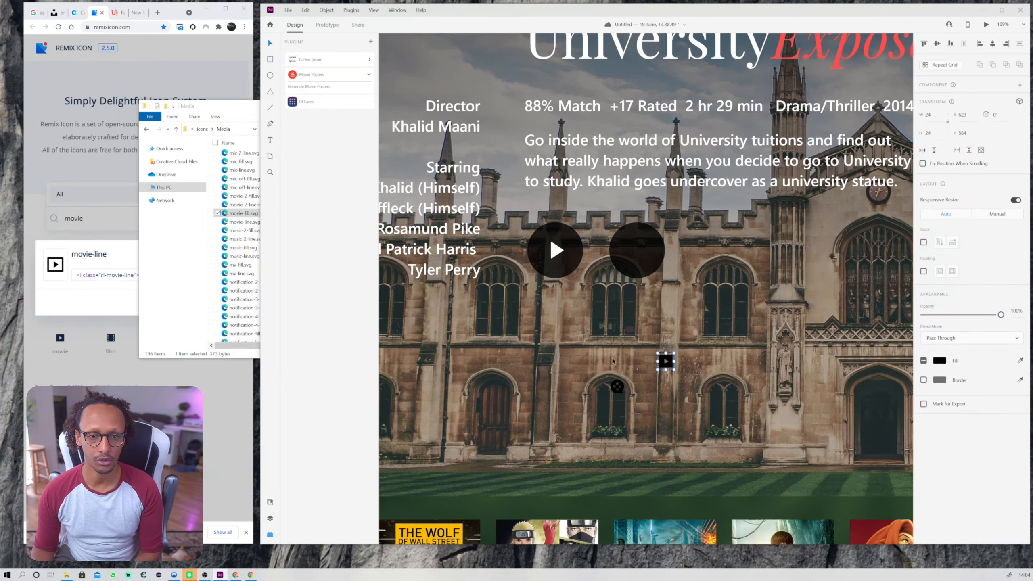
pyautogui.press('Delete')
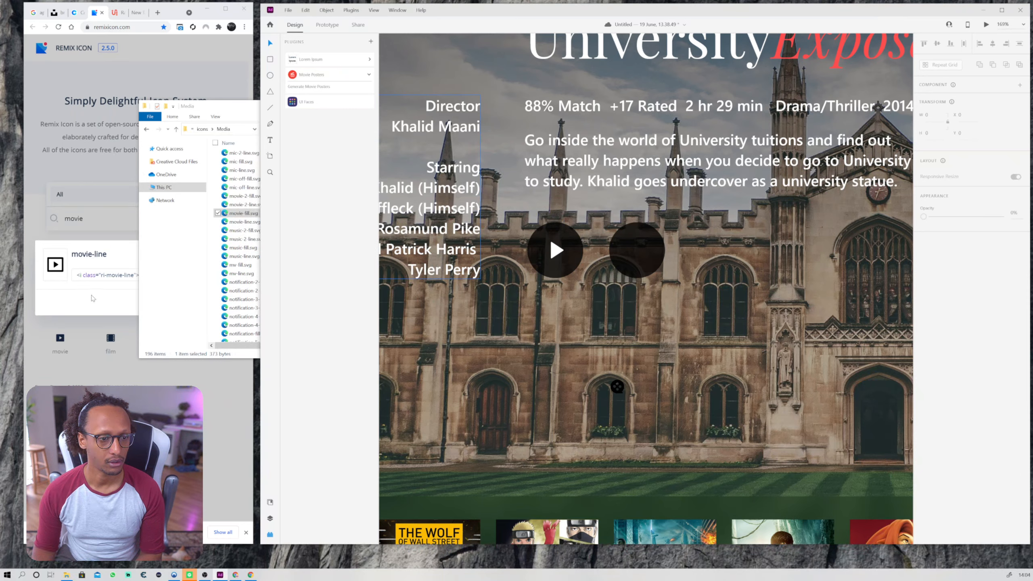
# Place movie-line.svg on the artboard below the empty button and close the icon's details on Remix Icon.
pyautogui.click(244, 222)
pyautogui.moveTo(244, 221); pyautogui.dragTo(676, 345)
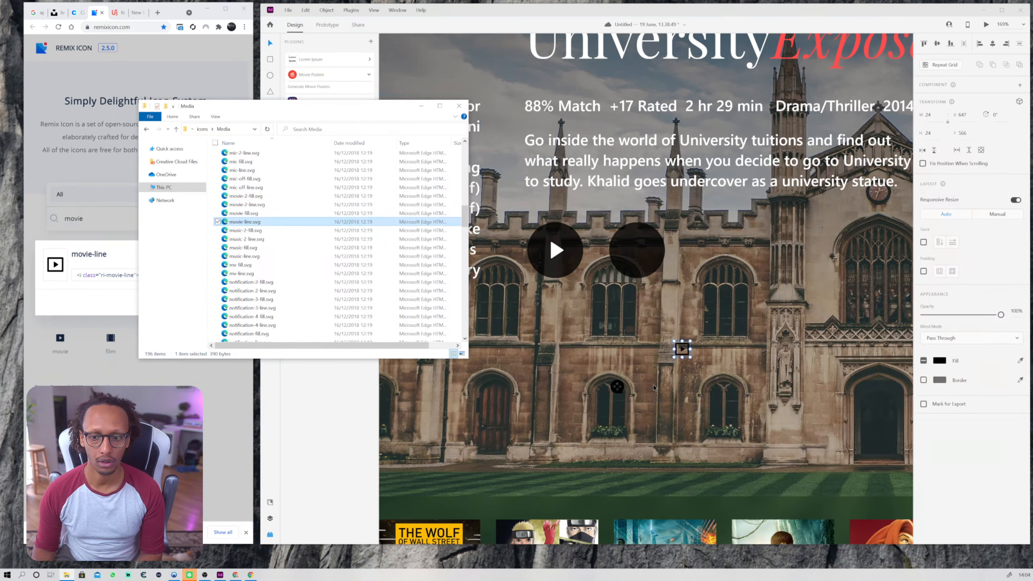
pyautogui.click(74, 231)
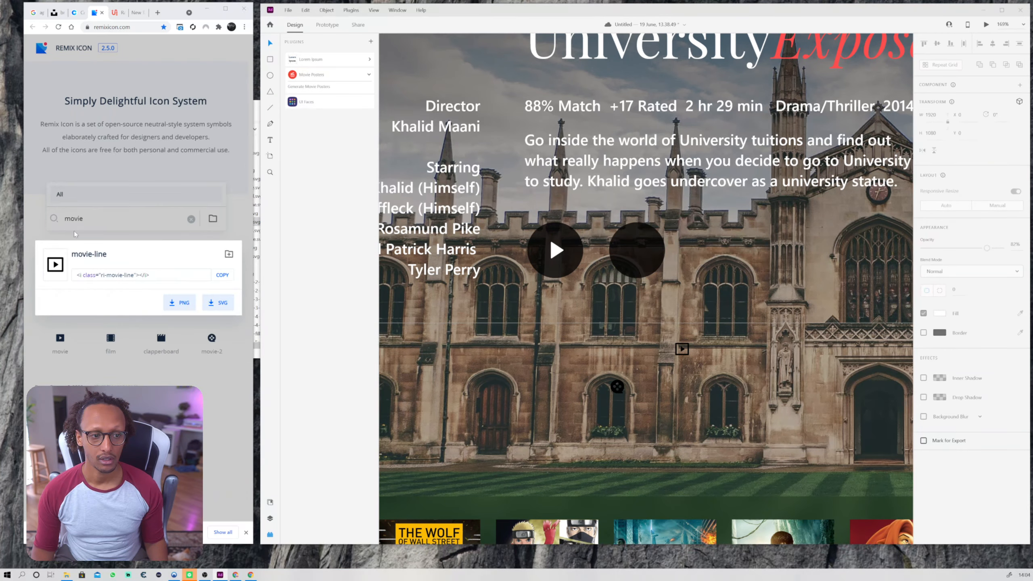
# Recolour the placed movie-line icon white, enlarge it to 40 by 40 and centre it in the empty second circular button.
pyautogui.click(682, 349)
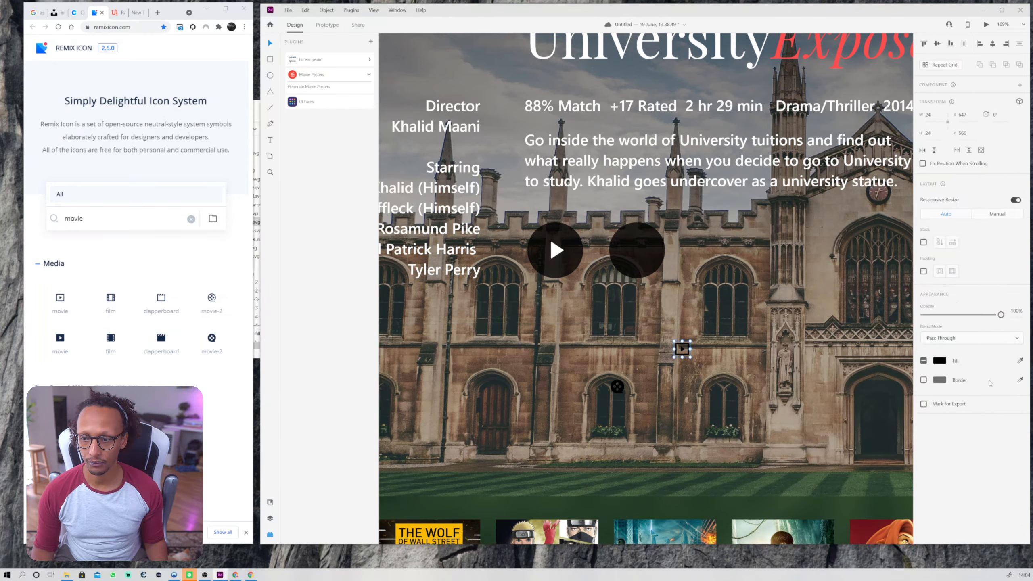
pyautogui.click(940, 362)
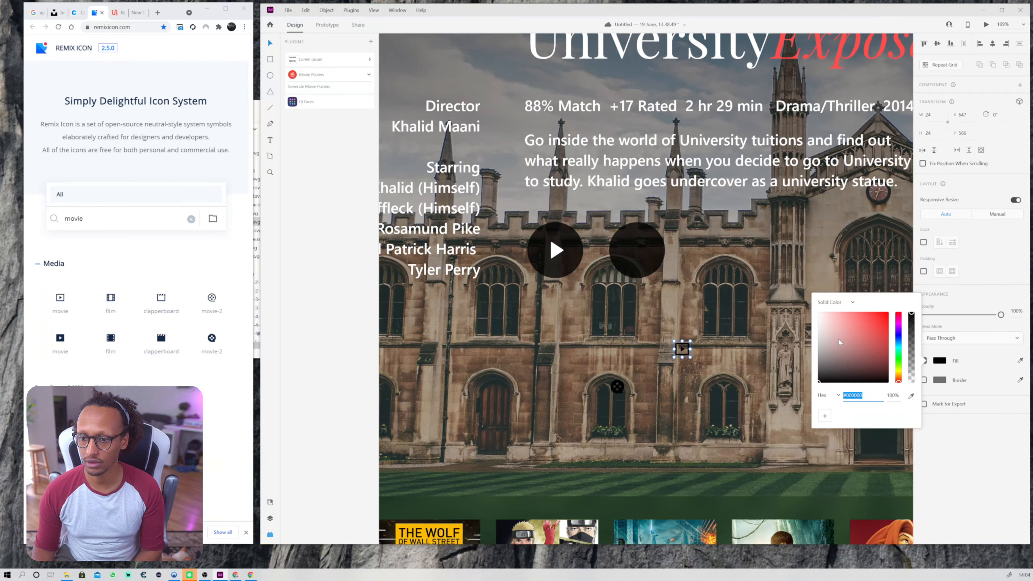
pyautogui.click(817, 311)
pyautogui.click(732, 348)
pyautogui.moveTo(680, 349); pyautogui.dragTo(639, 251)
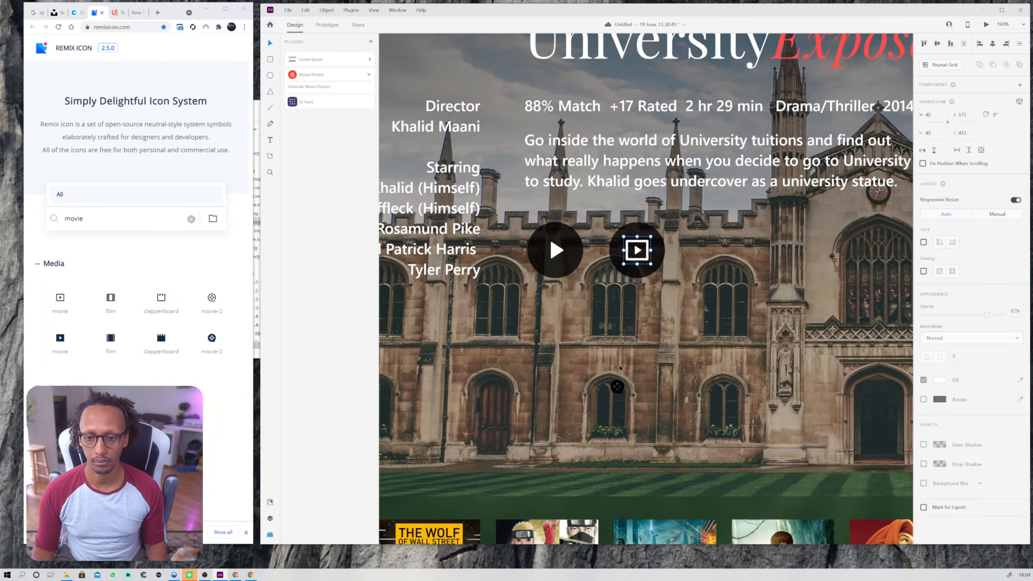
pyautogui.press('t')
pyautogui.click(533, 303)
pyautogui.write('Playfair Display')
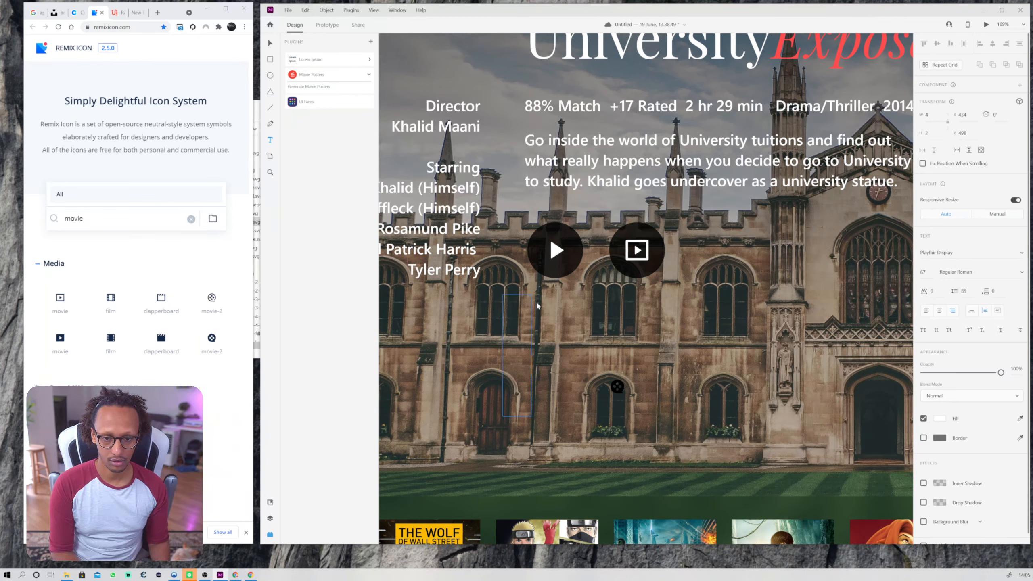
pyautogui.hotkey('ctrl', 'a')
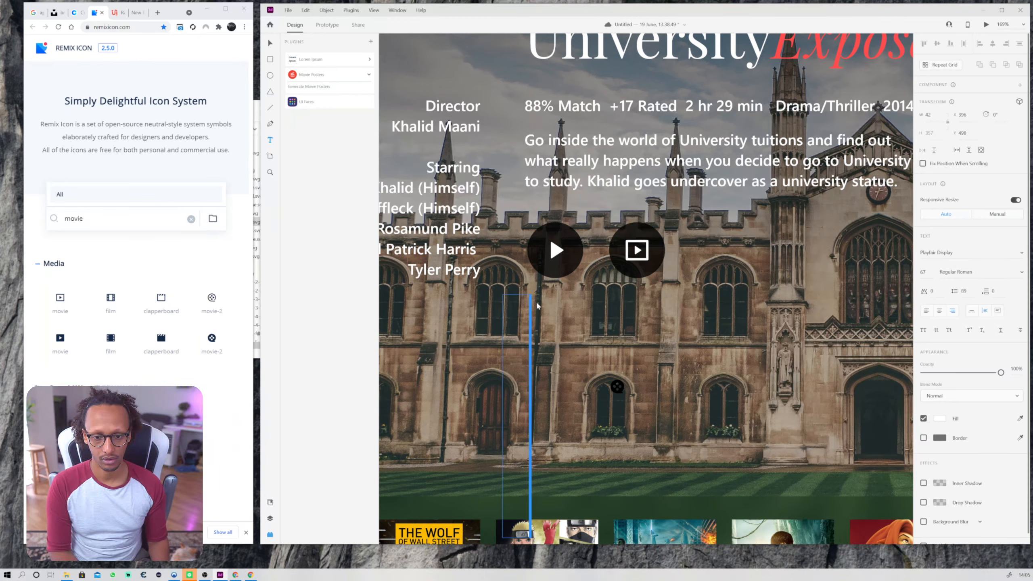
pyautogui.write('Trai')
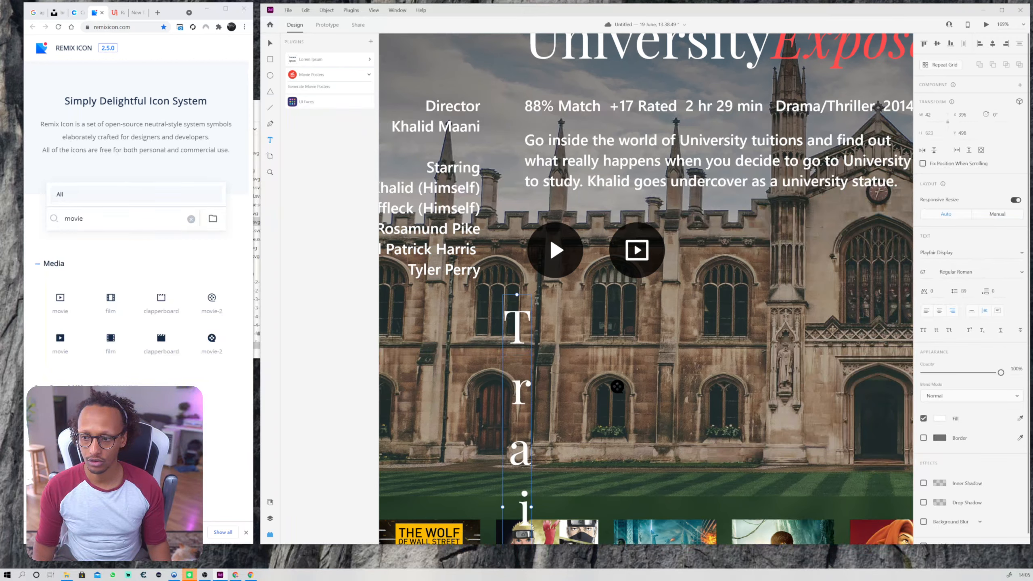
pyautogui.click(998, 310)
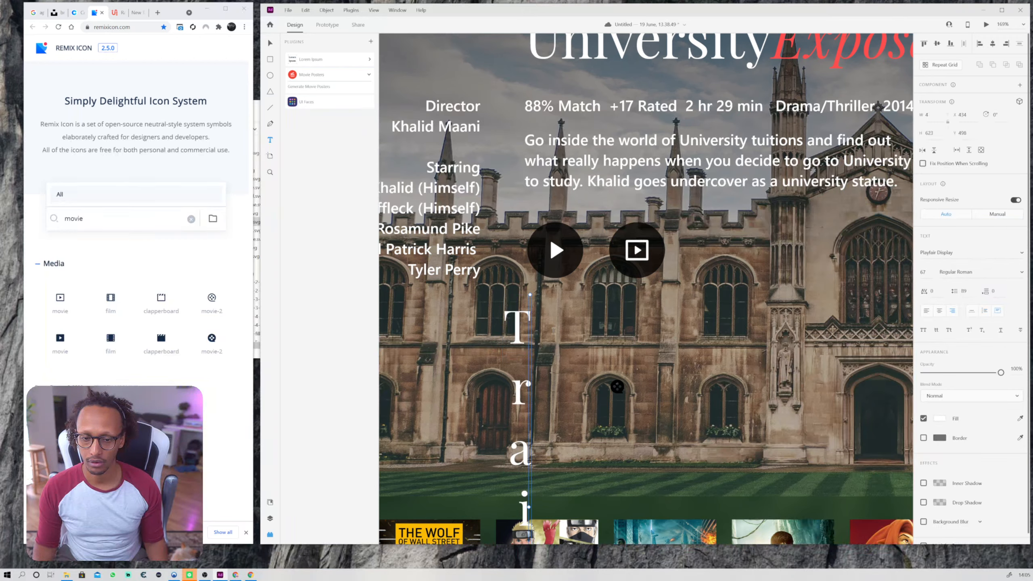
pyautogui.press('Delete')
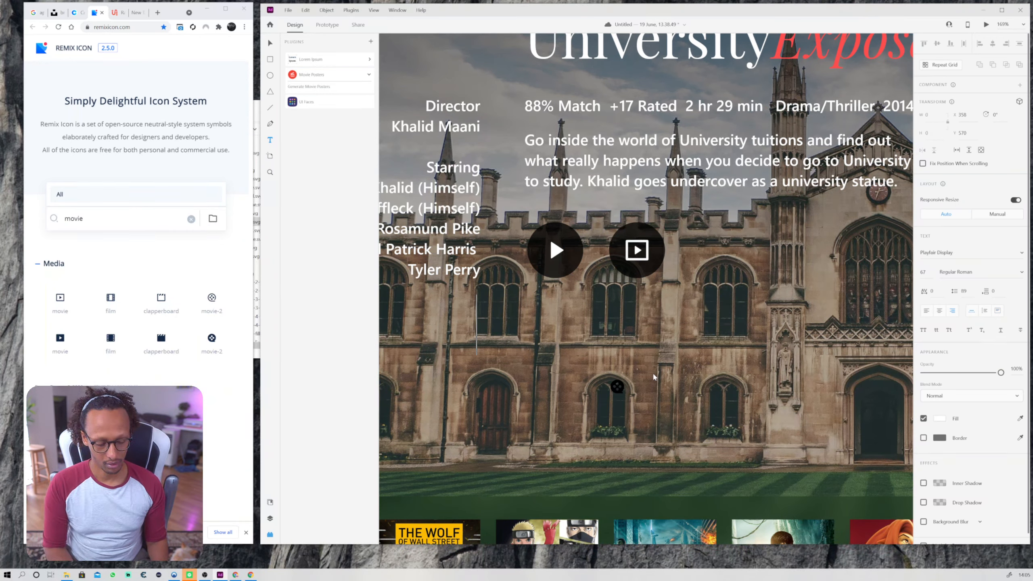
# Add a "Trailer" text below the circular buttons and set its font to Segoe UI to match the synopsis.
pyautogui.write('Trailer')
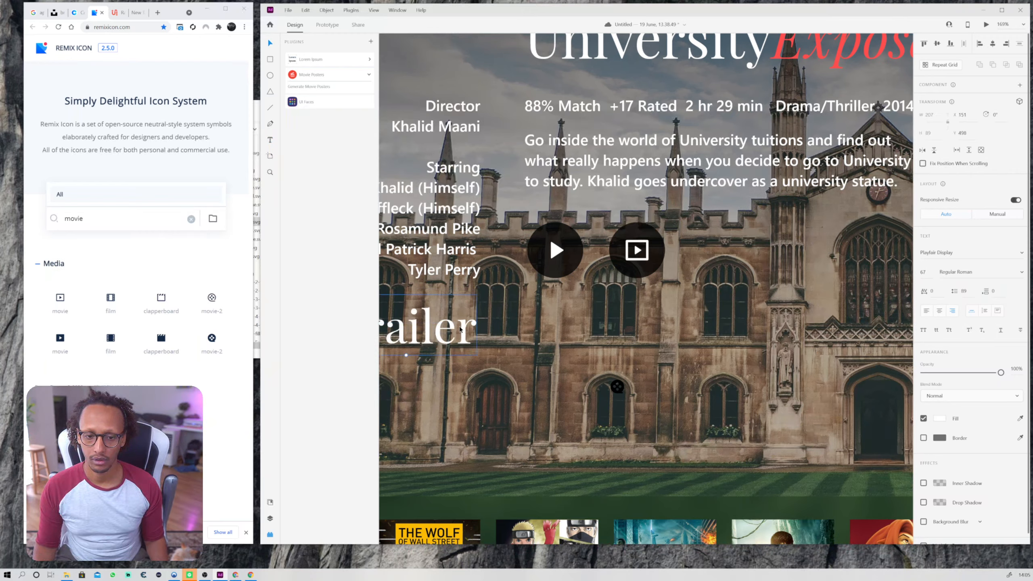
pyautogui.moveTo(460, 329); pyautogui.dragTo(595, 361)
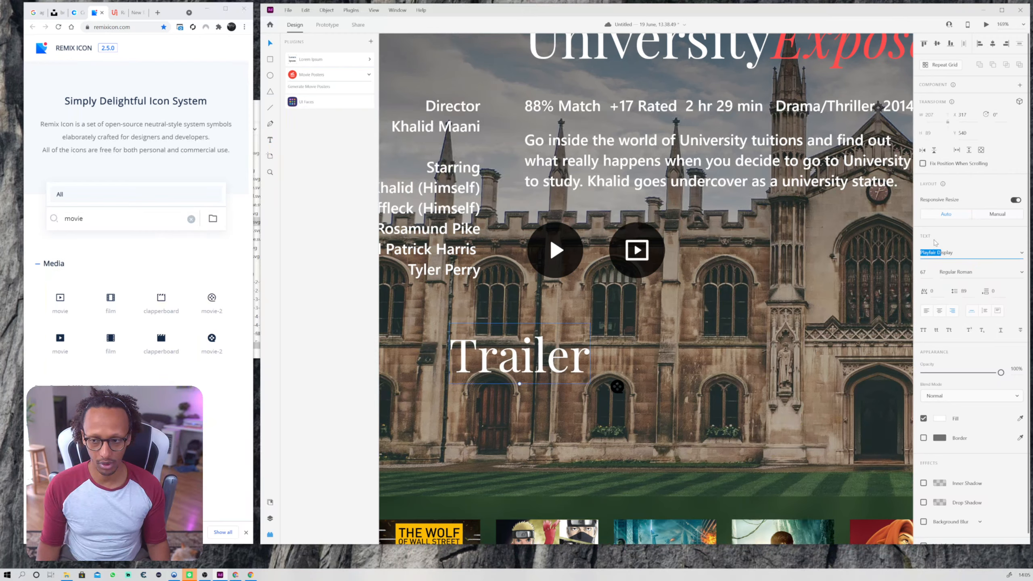
pyautogui.click(527, 133)
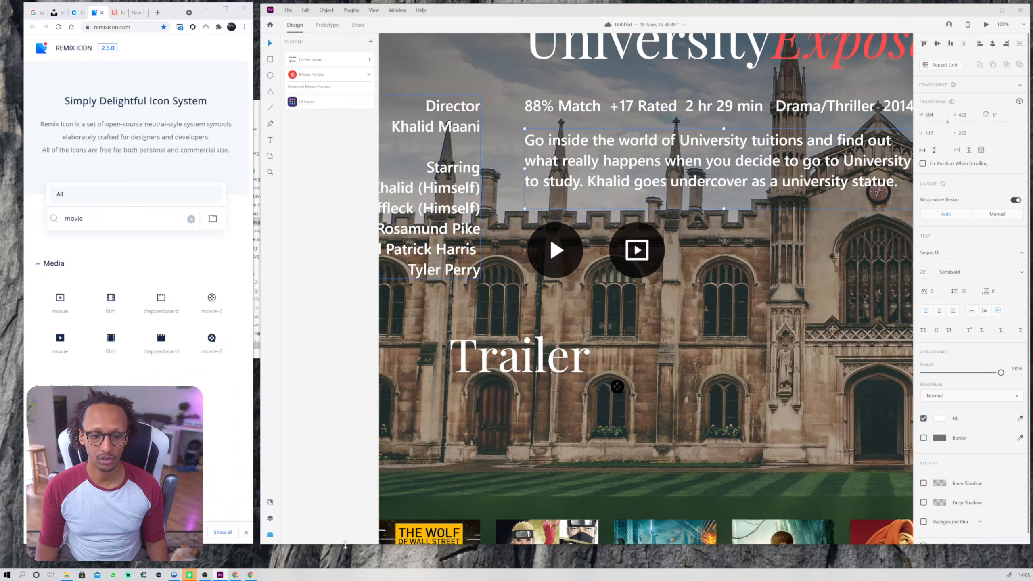
pyautogui.click(935, 252)
pyautogui.hotkey('ctrl', 'c')
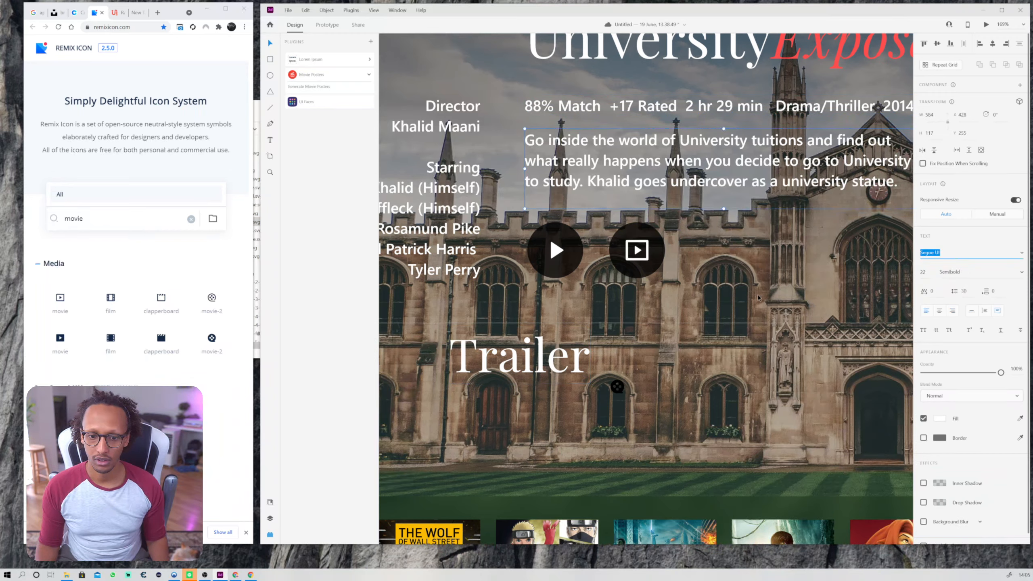
pyautogui.click(541, 354)
pyautogui.click(936, 252)
pyautogui.hotkey('ctrl', 'v')
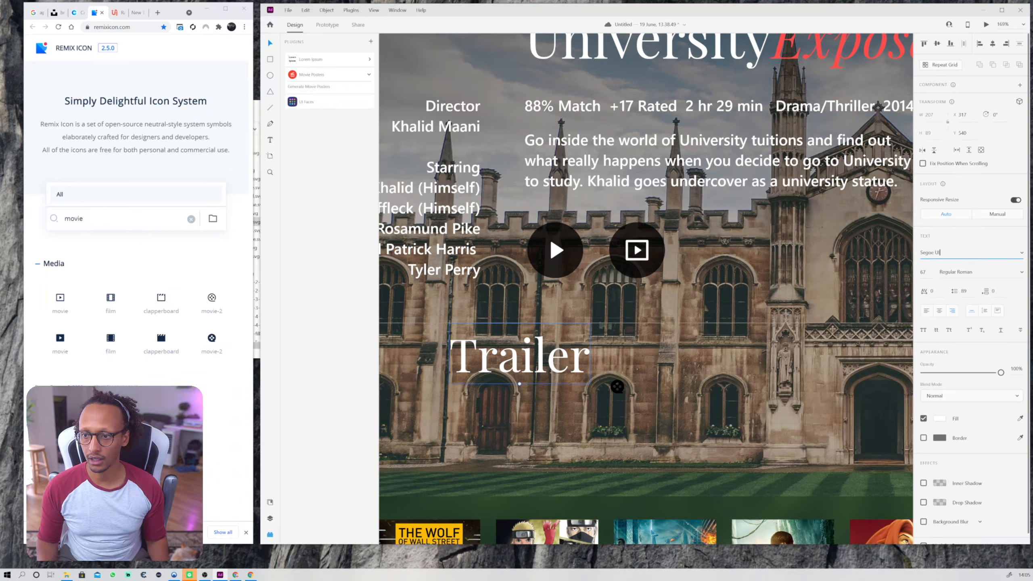
pyautogui.press('Return')
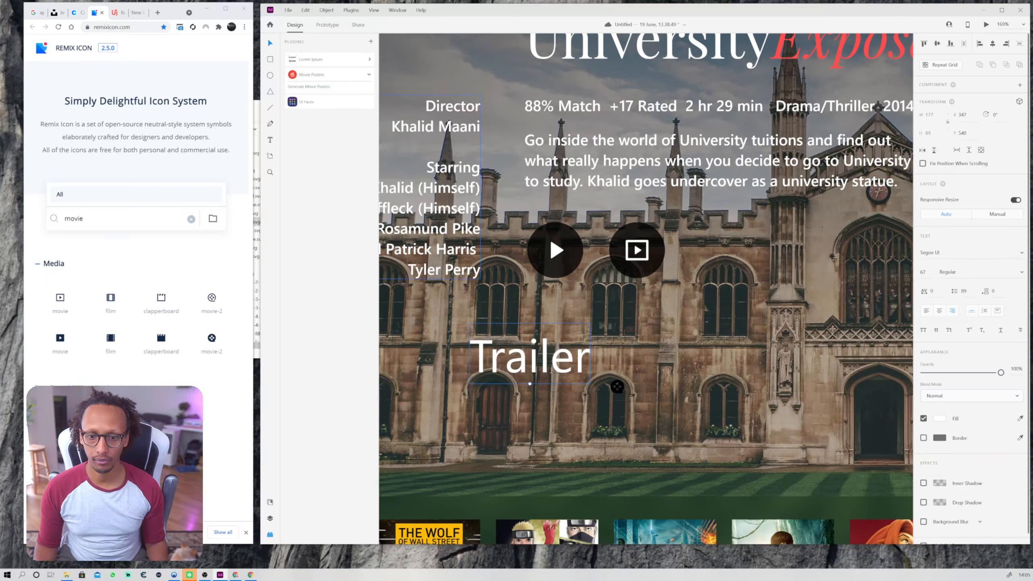
# Shrink the Trailer text to size 14 and centre it inside the first circular button, with the play triangle raised above it.
pyautogui.moveTo(528, 383); pyautogui.dragTo(554, 252)
pyautogui.keyDown('shift'); pyautogui.click(555, 249); pyautogui.keyUp('shift')
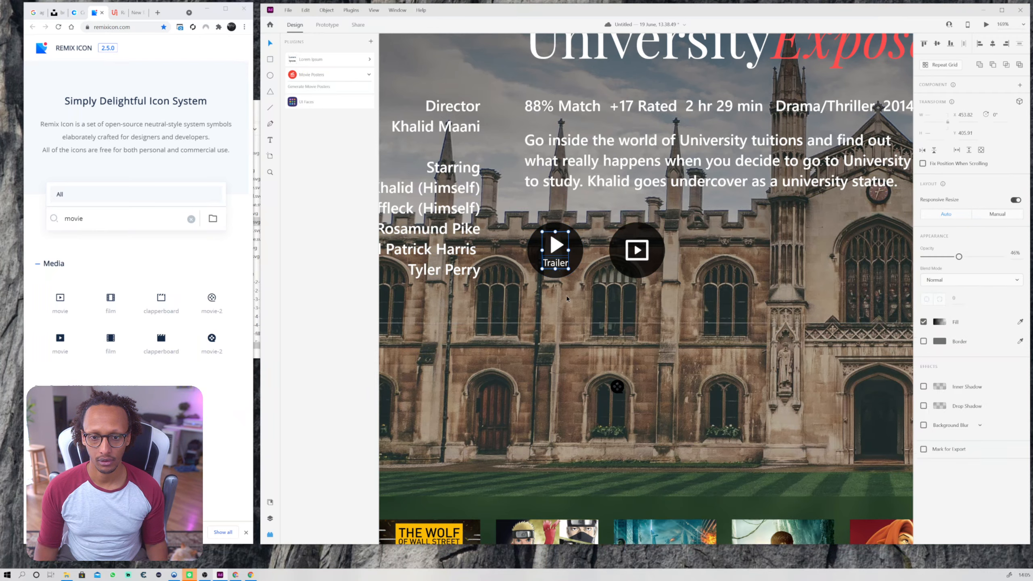
pyautogui.press('Escape')
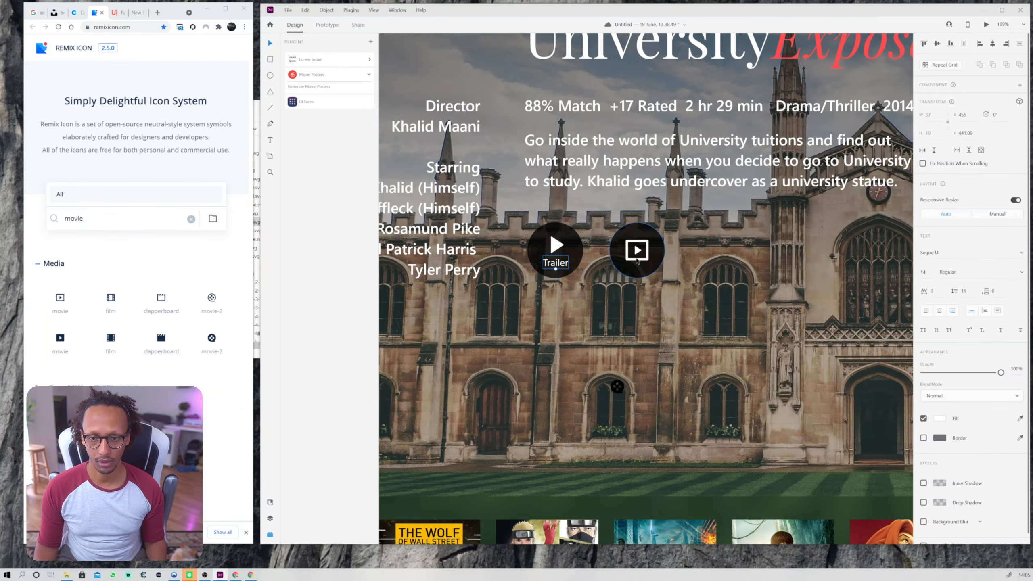
# Duplicate the Trailer label in the first button and change the copy's text to "Play".
pyautogui.click(637, 269)
pyautogui.doubleClick(555, 264)
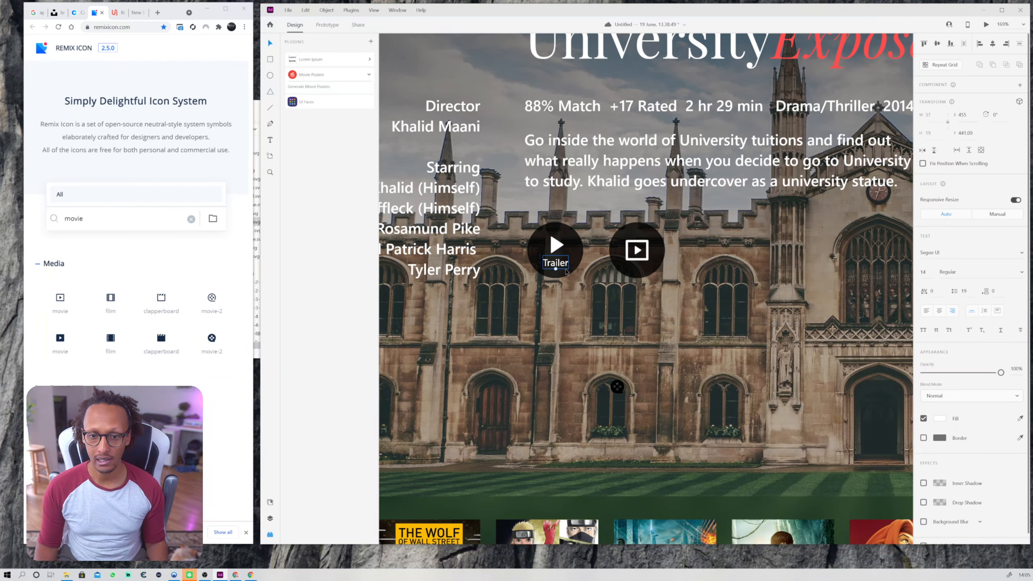
pyautogui.hotkey('ctrl', 'a')
pyautogui.write('Play')
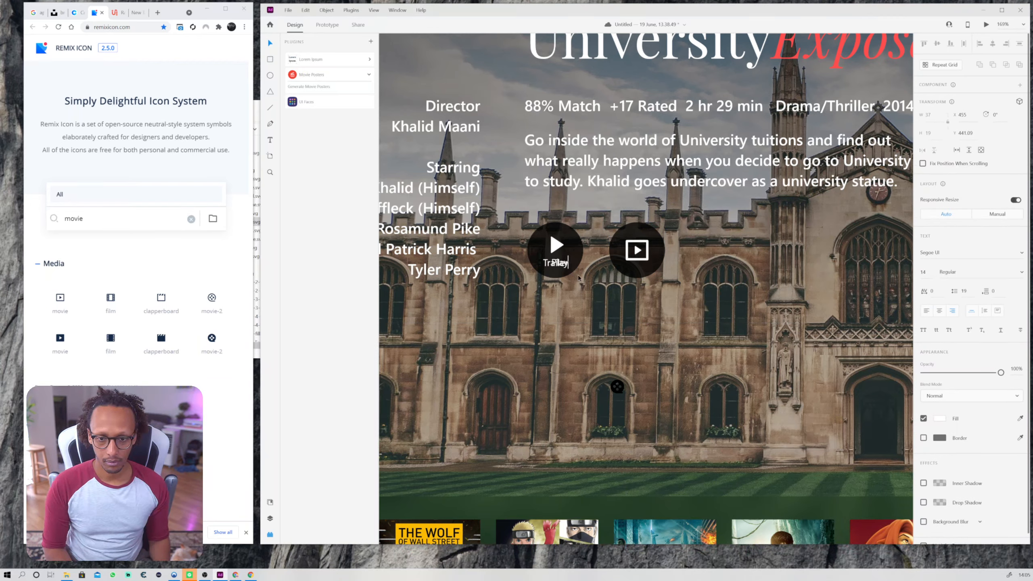
pyautogui.press('Escape')
# Move the Play label across into the second circular button, centred horizontally and level with the Trailer label.
pyautogui.hotkey('shift', 'Right')
pyautogui.hotkey('shift', 'Right')
pyautogui.hotkey('shift', 'Right')
pyautogui.hotkey('shift', 'Right')
pyautogui.hotkey('shift', 'Right')
pyautogui.hotkey('shift', 'Right')
pyautogui.hotkey('shift', 'Right')
pyautogui.hotkey('shift', 'Right')
pyautogui.hotkey('shift', 'Right')
pyautogui.hotkey('shift', 'Right')
pyautogui.hotkey('shift', 'Right')
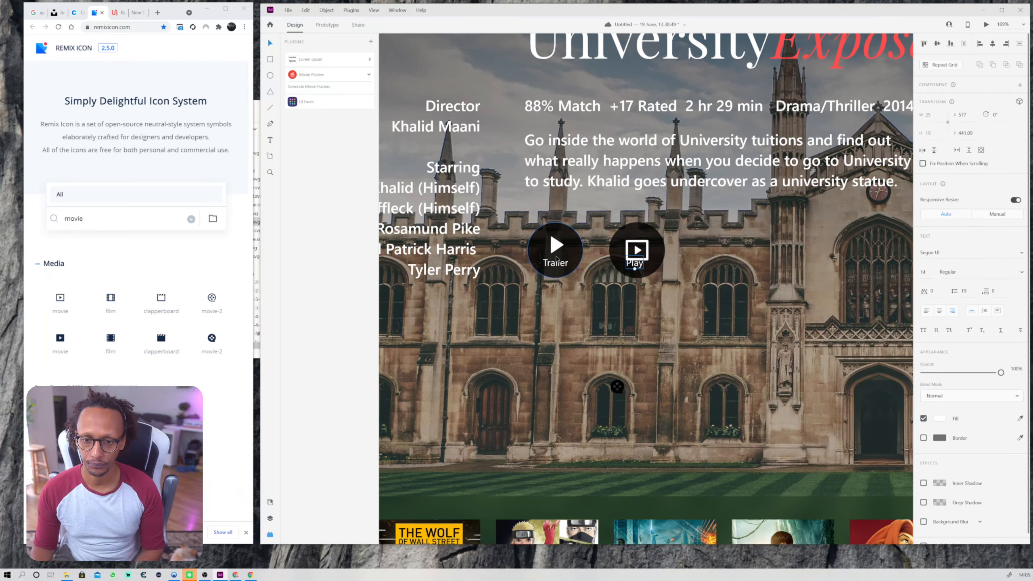
pyautogui.hotkey('shift', 'Right')
pyautogui.press('Right')
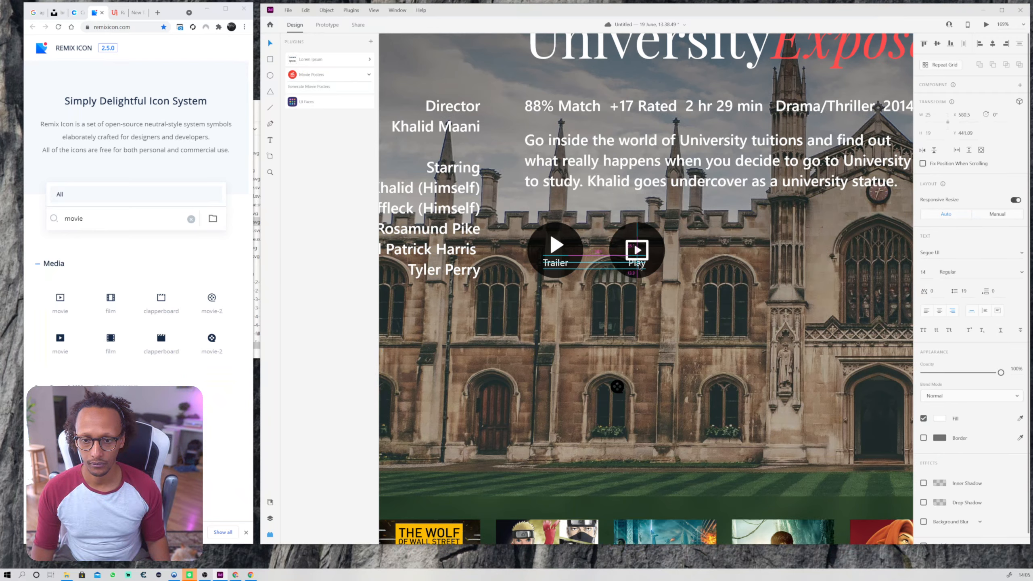
# Raise the movie icon in the second button to Y 405 so it sits above the Play label.
pyautogui.click(637, 250)
pyautogui.moveTo(637, 250)
pyautogui.mouseDown()
pyautogui.moveTo(648, 255)
pyautogui.moveTo(641, 247)
pyautogui.mouseUp()
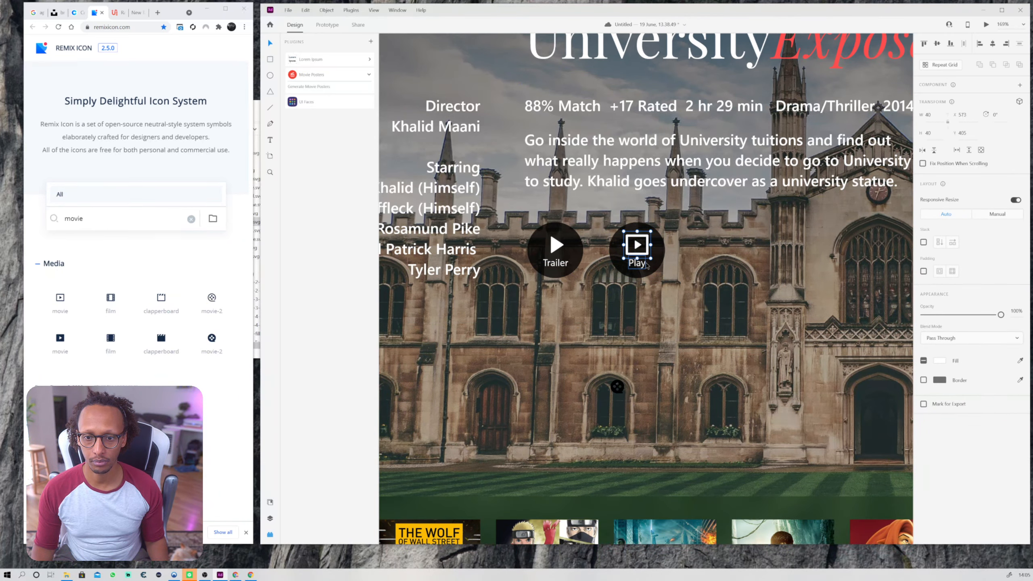
pyautogui.click(657, 288)
# Duplicate the complete Play button to make a third circular button beside it, evenly spaced in the row.
pyautogui.scroll(-2, 657, 287)
pyautogui.moveTo(712, 276); pyautogui.dragTo(652, 281)
pyautogui.click(628, 321)
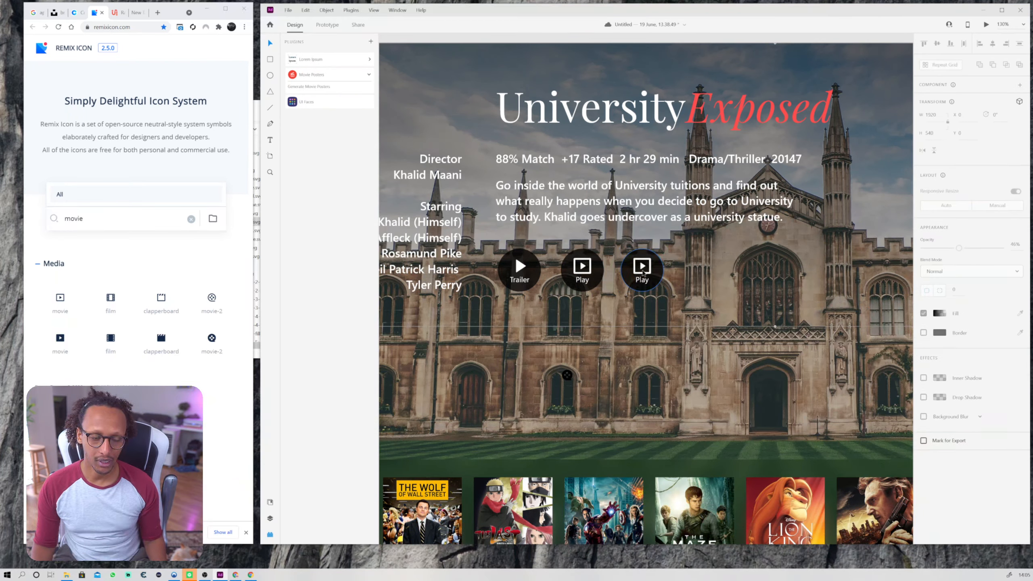
# Change the third button's label to "Share" and centre it again inside the circle.
pyautogui.doubleClick(642, 276)
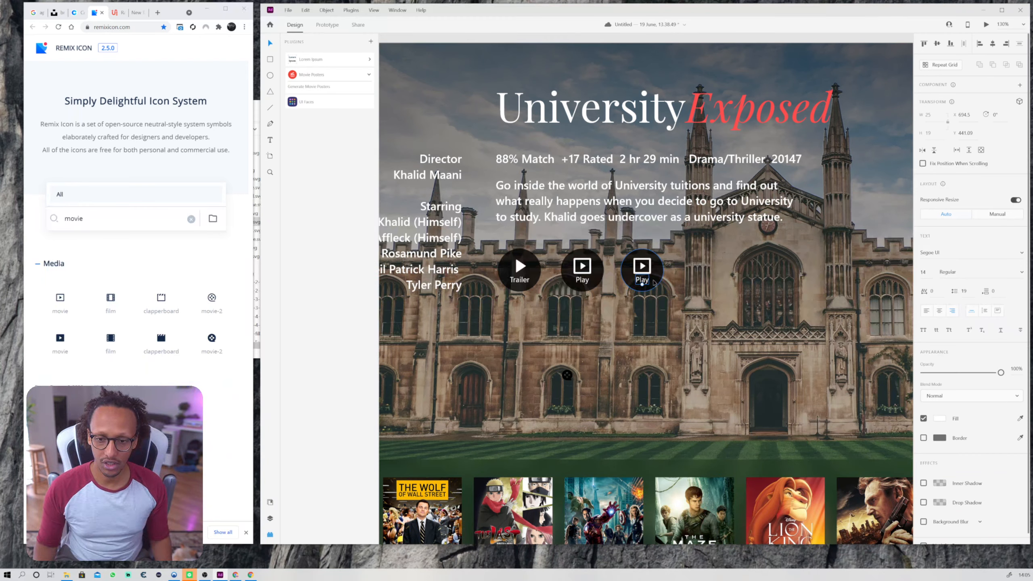
pyautogui.doubleClick(642, 280)
pyautogui.write('Share')
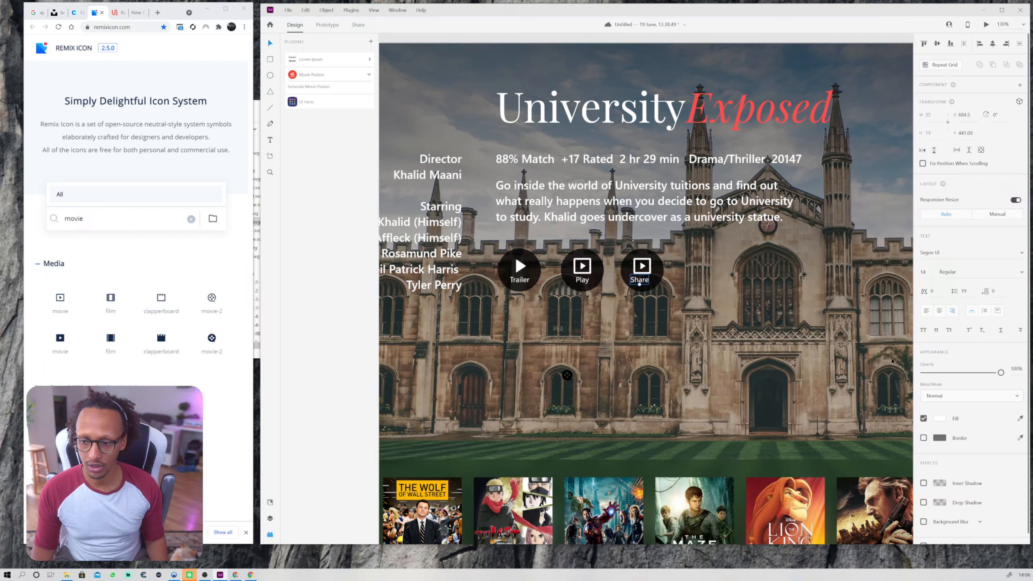
pyautogui.moveTo(641, 281); pyautogui.dragTo(646, 283)
pyautogui.click(646, 288)
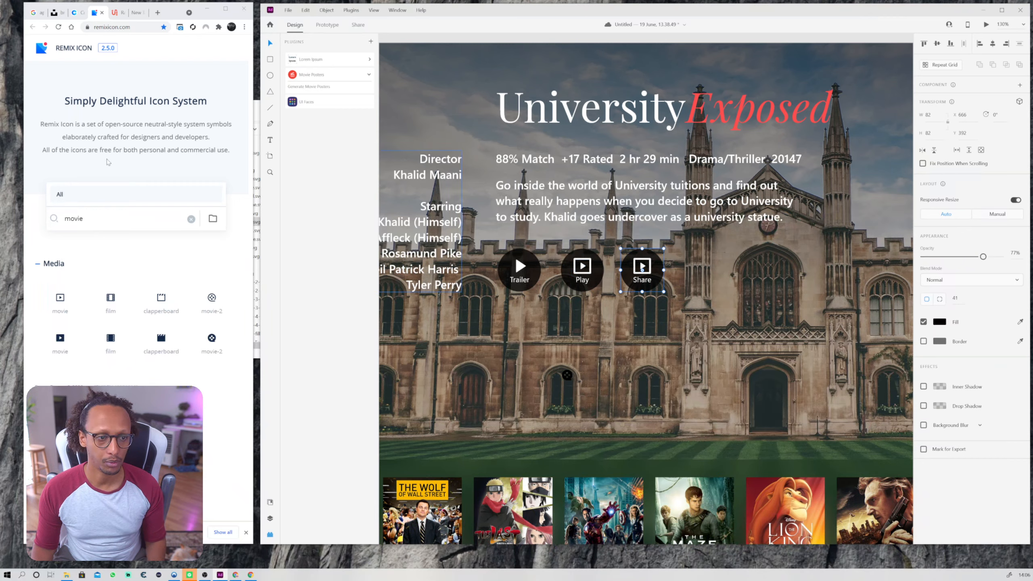
# Search Remix Icon for "share" and find which category holds the plain share icon.
pyautogui.click(47, 217)
pyautogui.write('share')
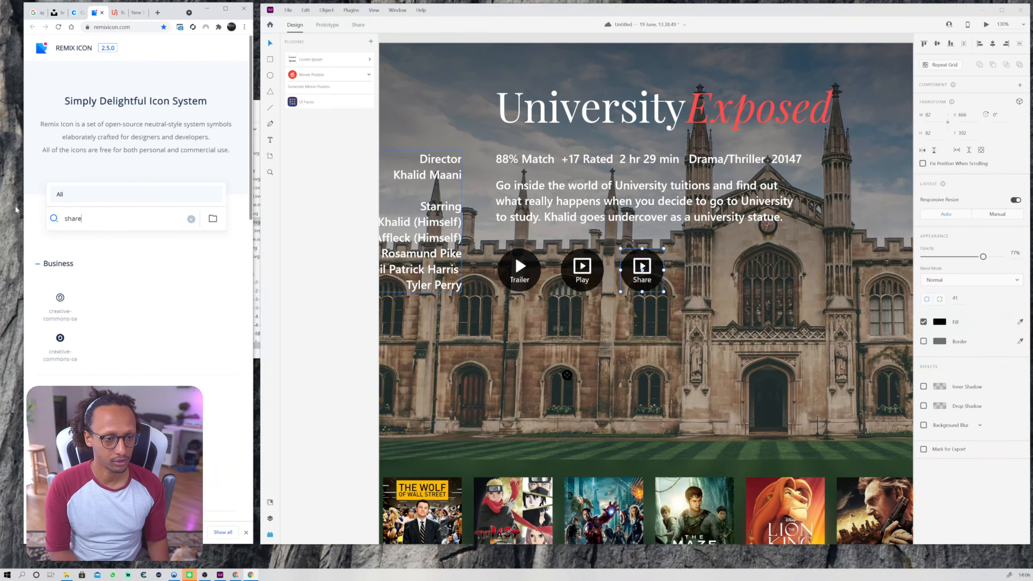
pyautogui.scroll(-10, 51, 379)
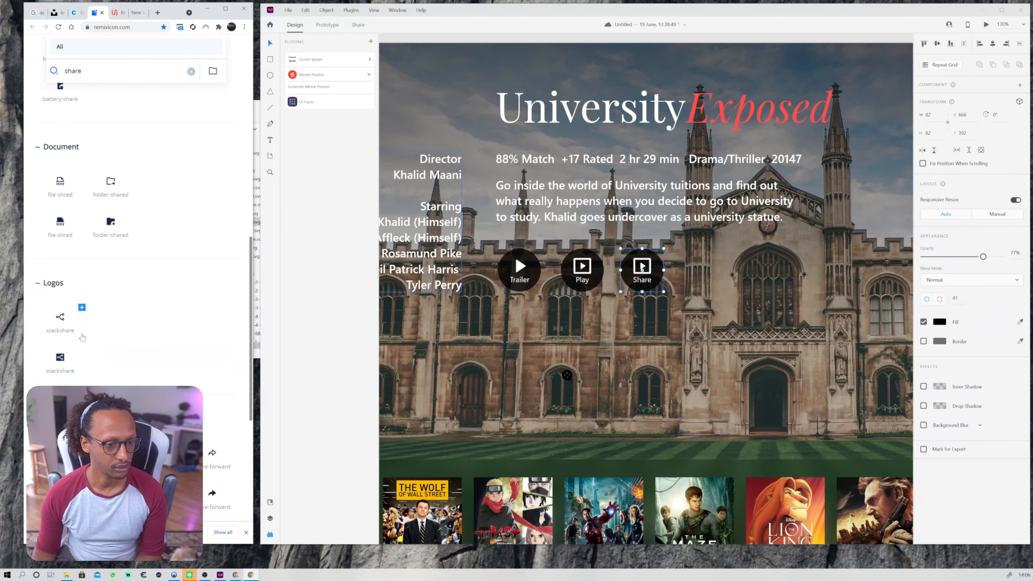
pyautogui.scroll(-2, 82, 338)
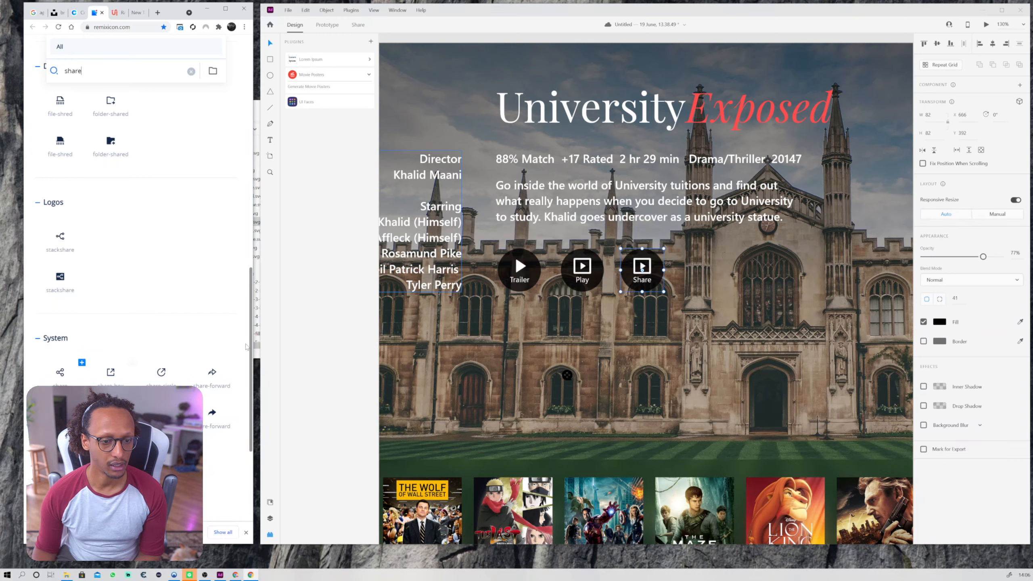
# Switch to File Explorer and open the System folder inside the downloaded icons folder.
pyautogui.click(258, 351)
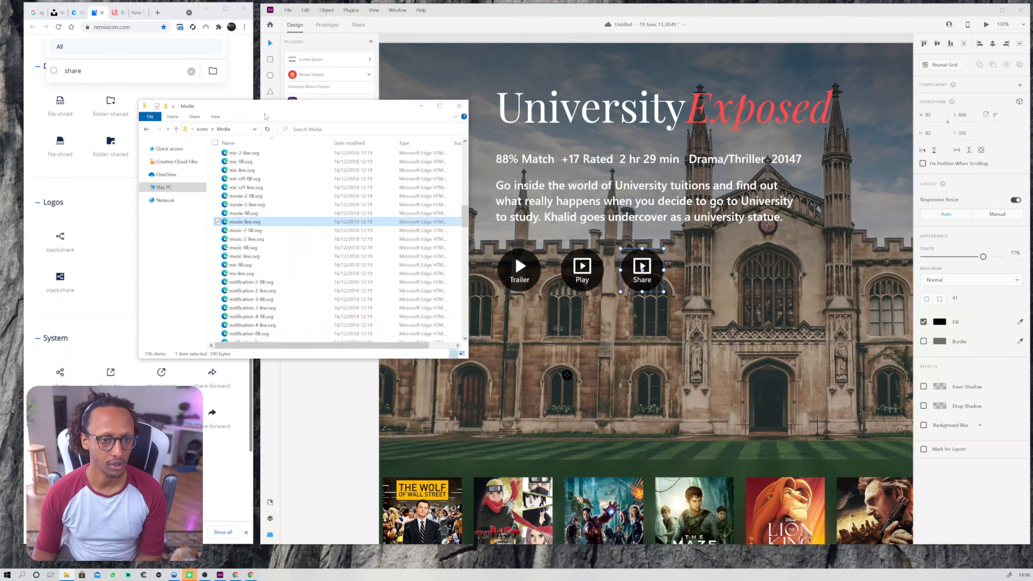
pyautogui.click(202, 129)
pyautogui.doubleClick(269, 260)
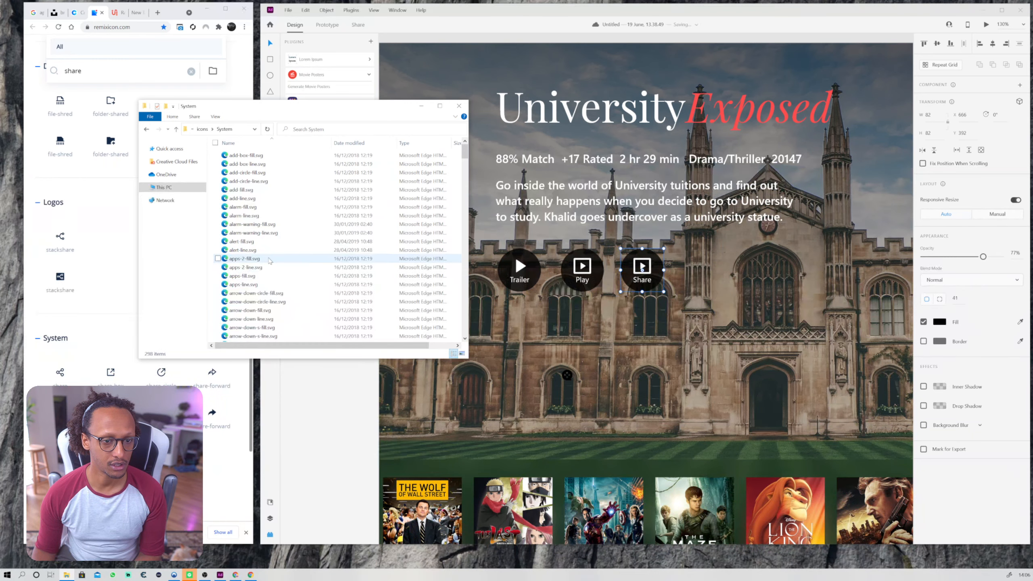
# Look up the share-line icon on Remix Icon and place share-line.svg from the System icons folder onto the artboard.
pyautogui.write('share')
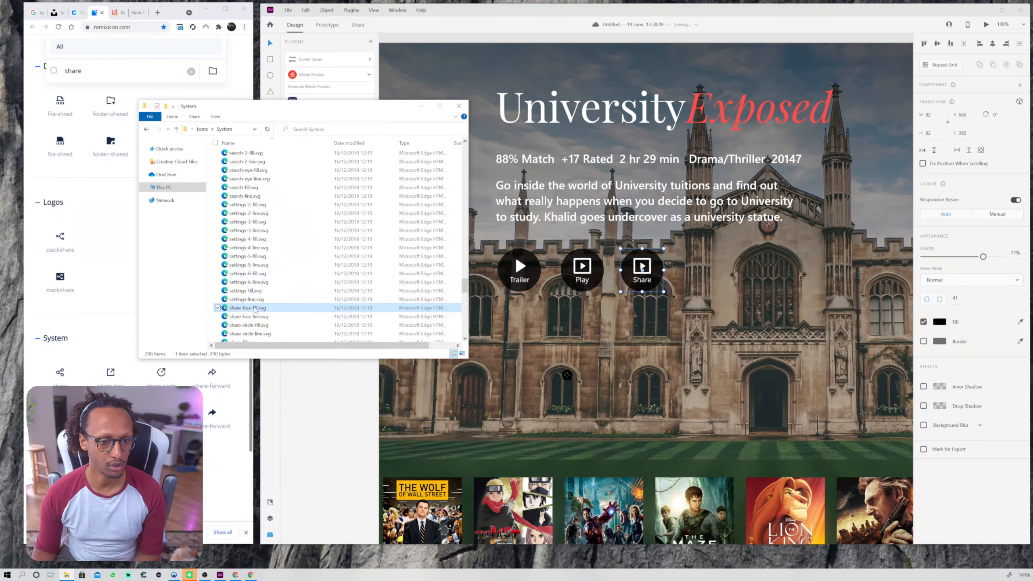
pyautogui.click(60, 372)
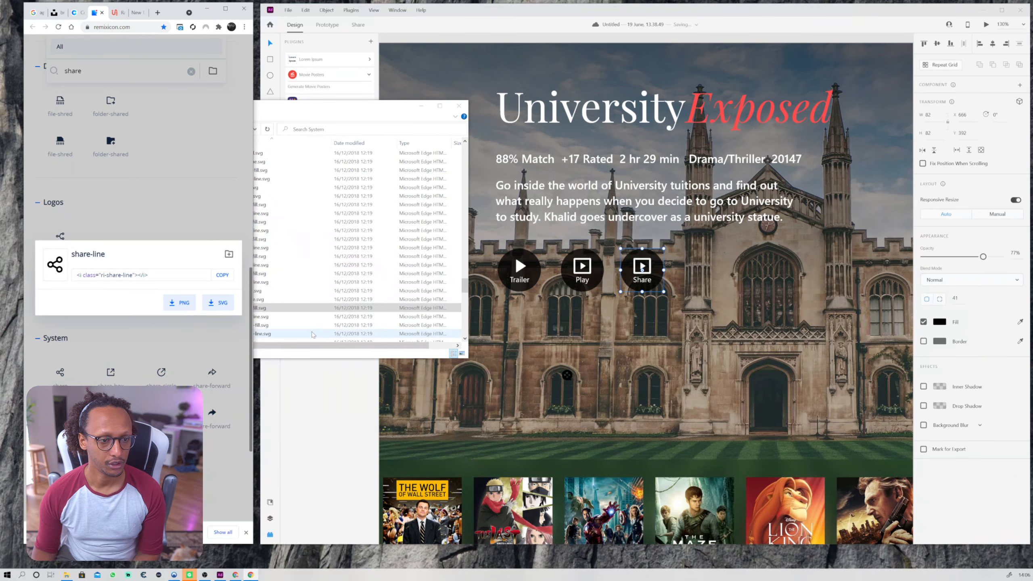
pyautogui.click(305, 345)
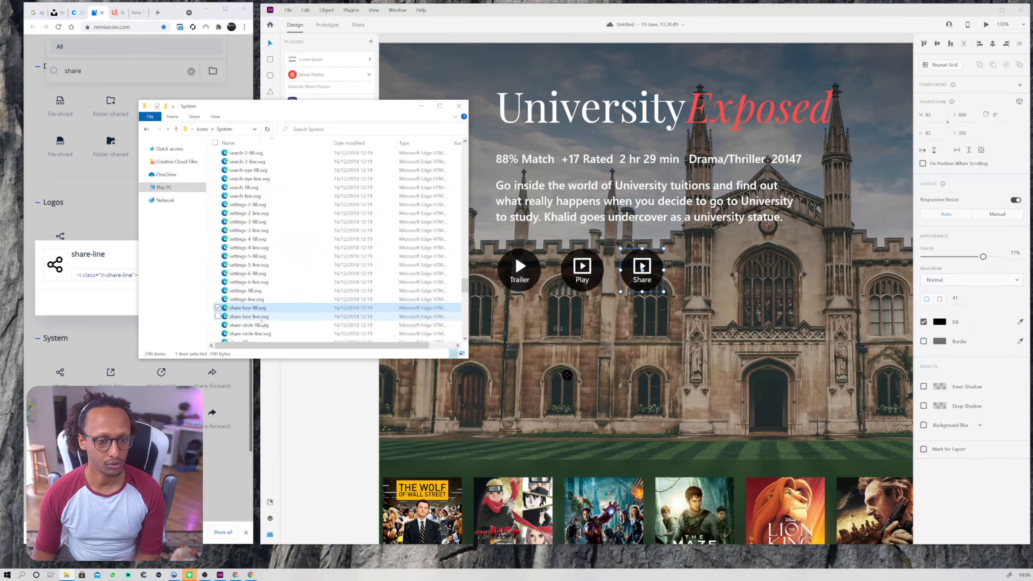
pyautogui.scroll(-1, 262, 322)
pyautogui.scroll(-2, 267, 315)
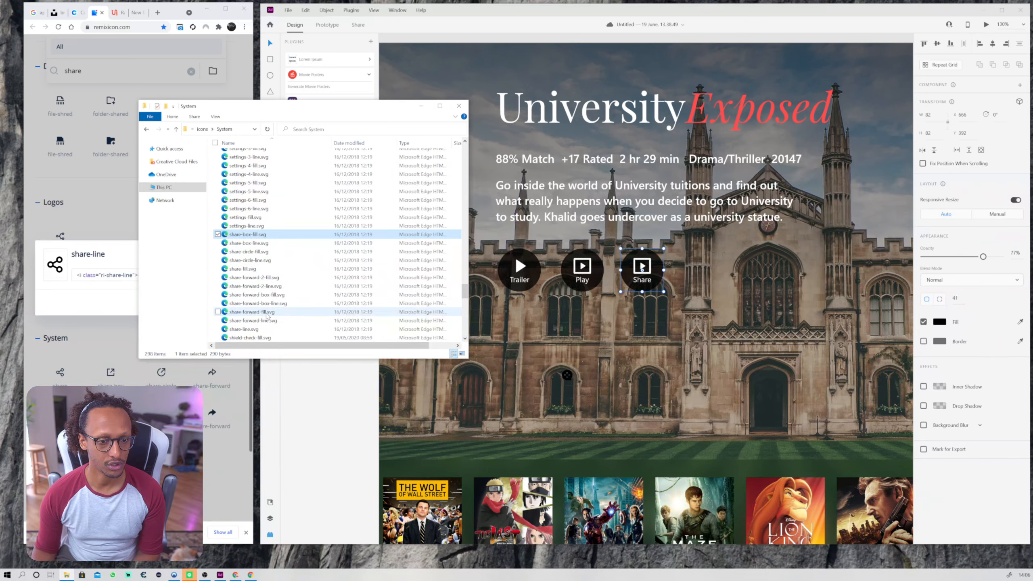
pyautogui.moveTo(244, 329); pyautogui.dragTo(617, 345)
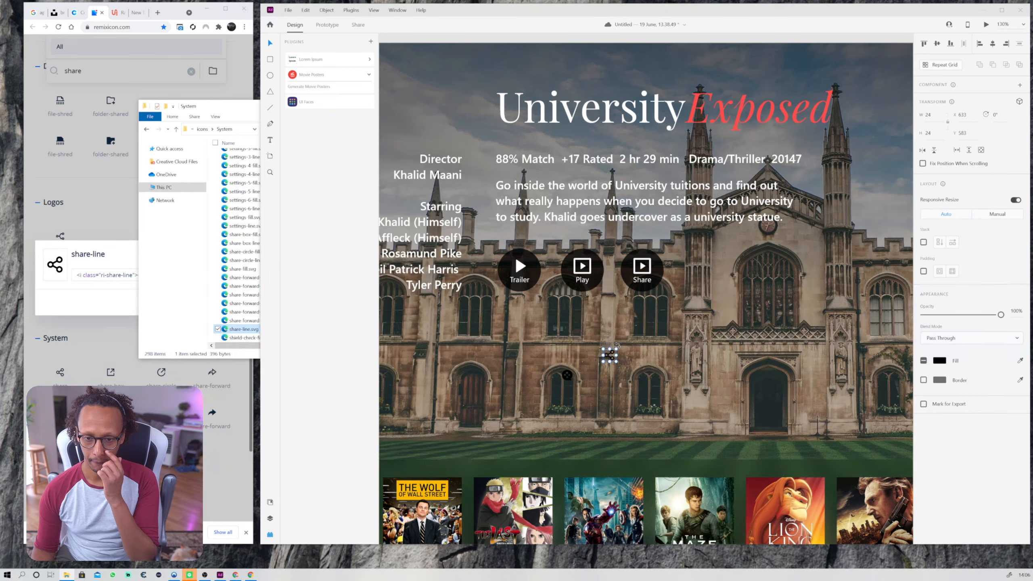
# Delete the play icon inside the Share button and the stray black icon below the buttons.
pyautogui.click(641, 287)
pyautogui.click(641, 266)
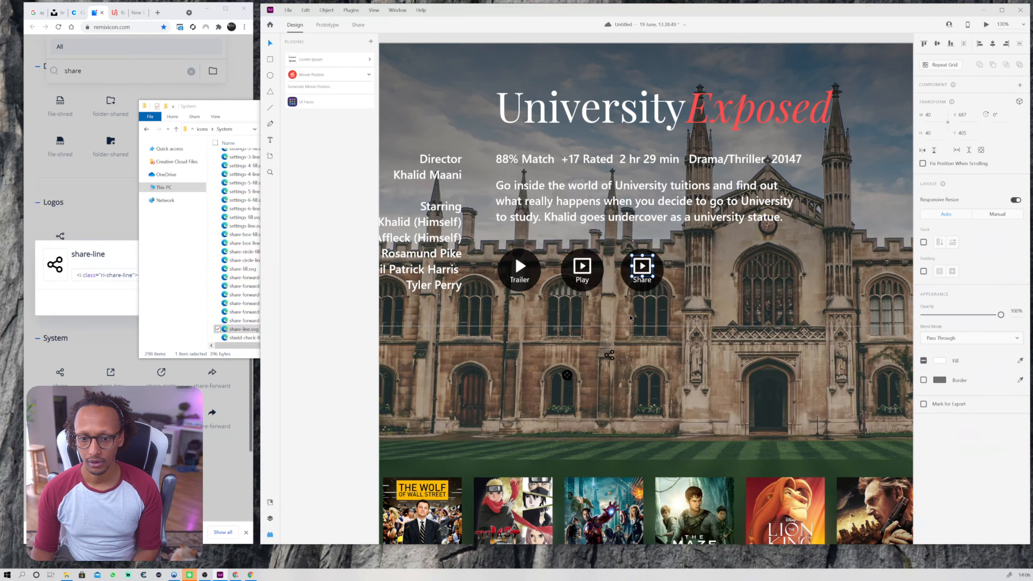
pyautogui.press('Delete')
pyautogui.click(569, 377)
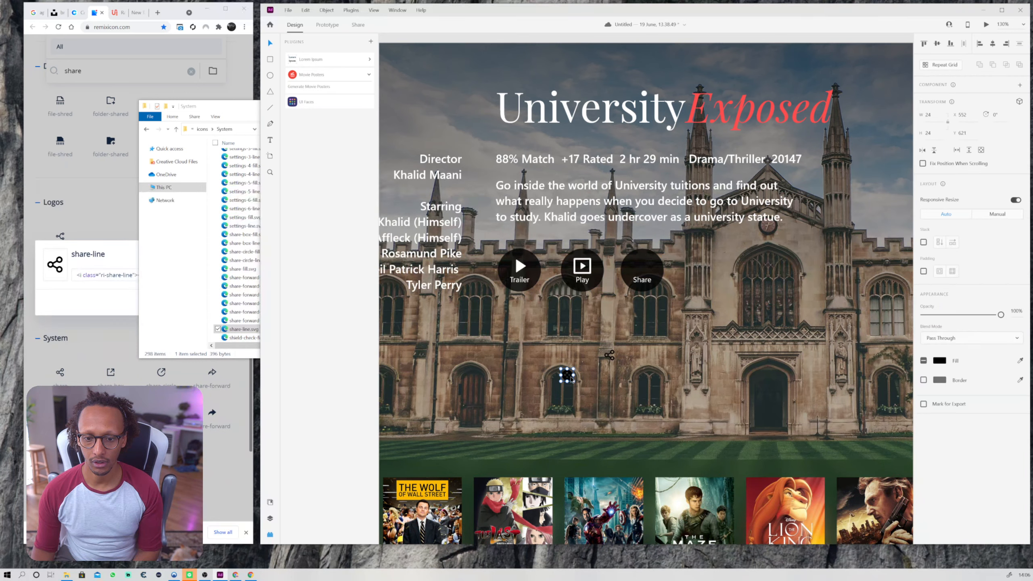
# Fill the imported share icon with white and place it above the Share label in its circle.
pyautogui.moveTo(570, 377); pyautogui.dragTo(611, 357)
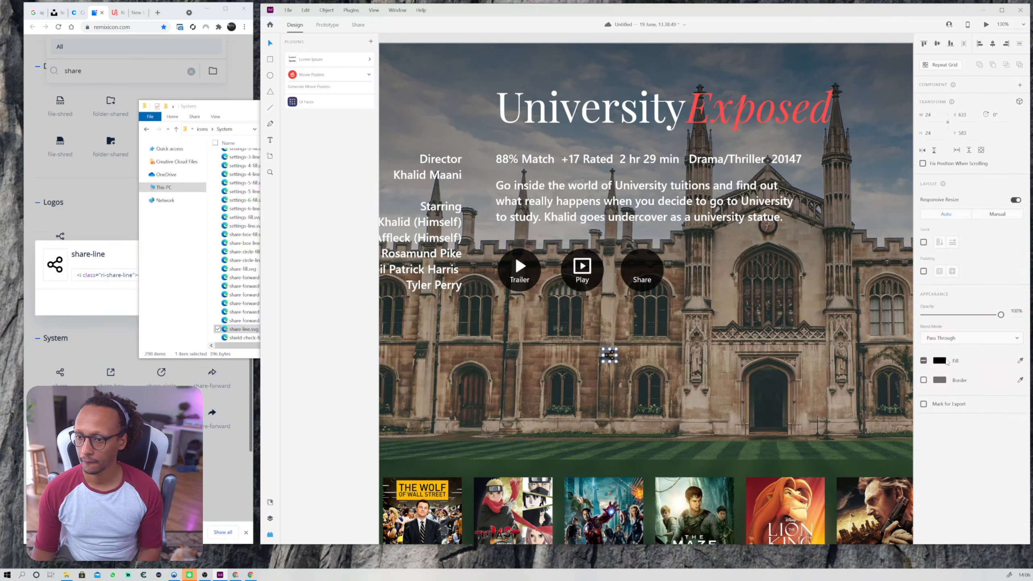
pyautogui.click(945, 361)
pyautogui.click(610, 355)
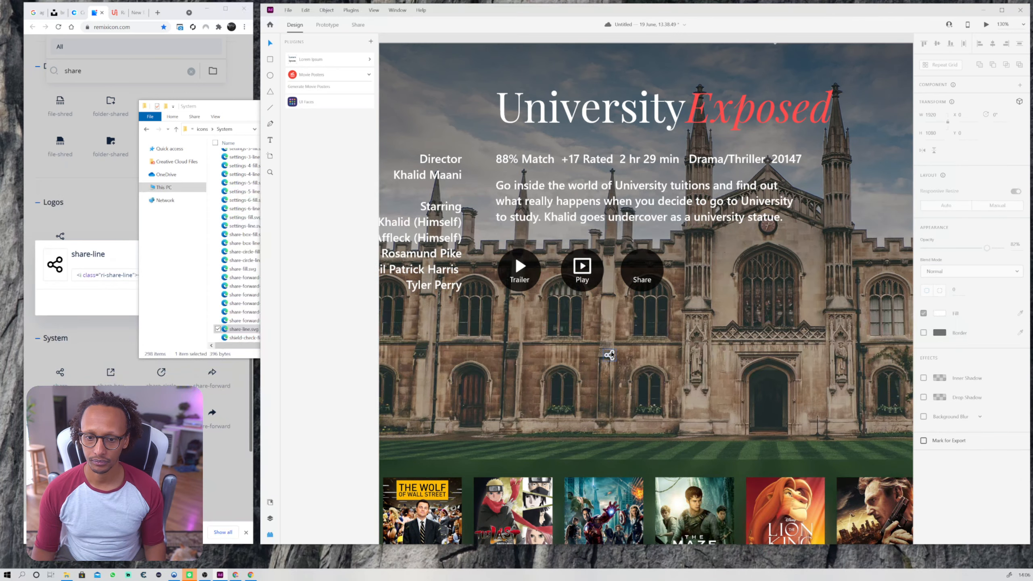
pyautogui.click(609, 354)
pyautogui.moveTo(615, 349); pyautogui.dragTo(650, 263)
pyautogui.click(655, 291)
pyautogui.scroll(-2, 655, 291)
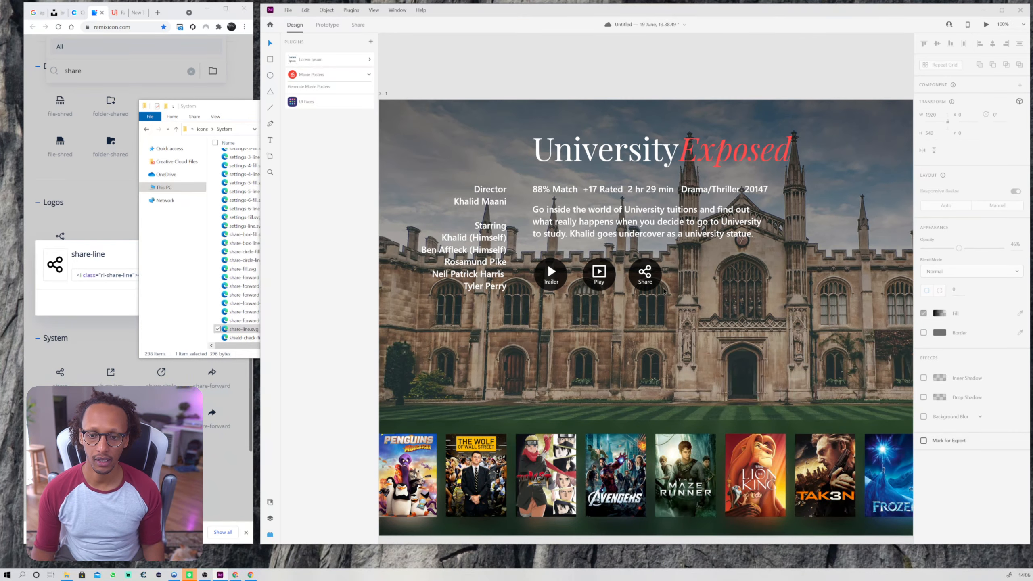
# Reduce the corner radius of the Share button's background to 12.
pyautogui.click(626, 312)
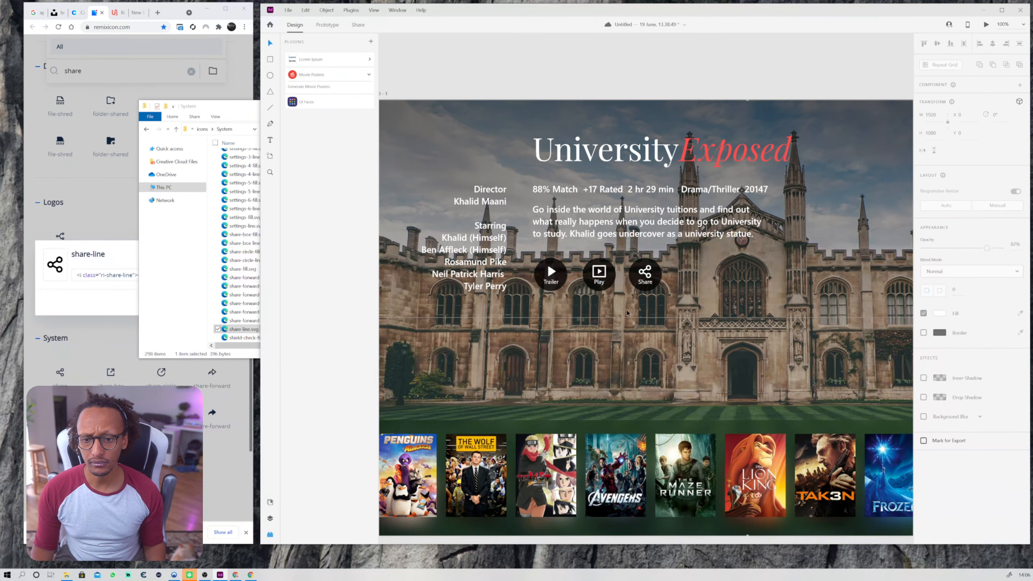
pyautogui.click(643, 288)
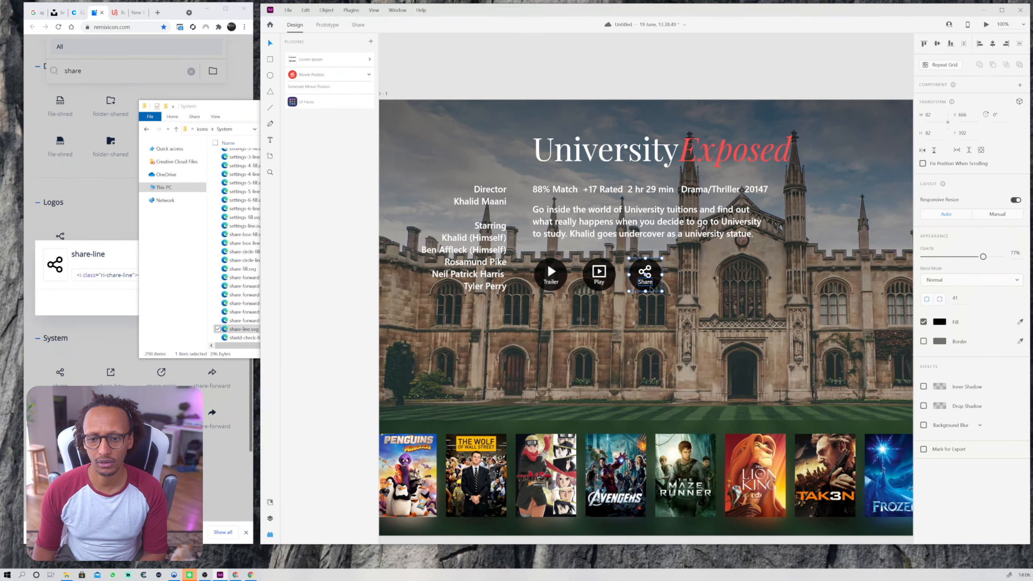
pyautogui.press('Delete')
pyautogui.hotkey('ctrl', 'z')
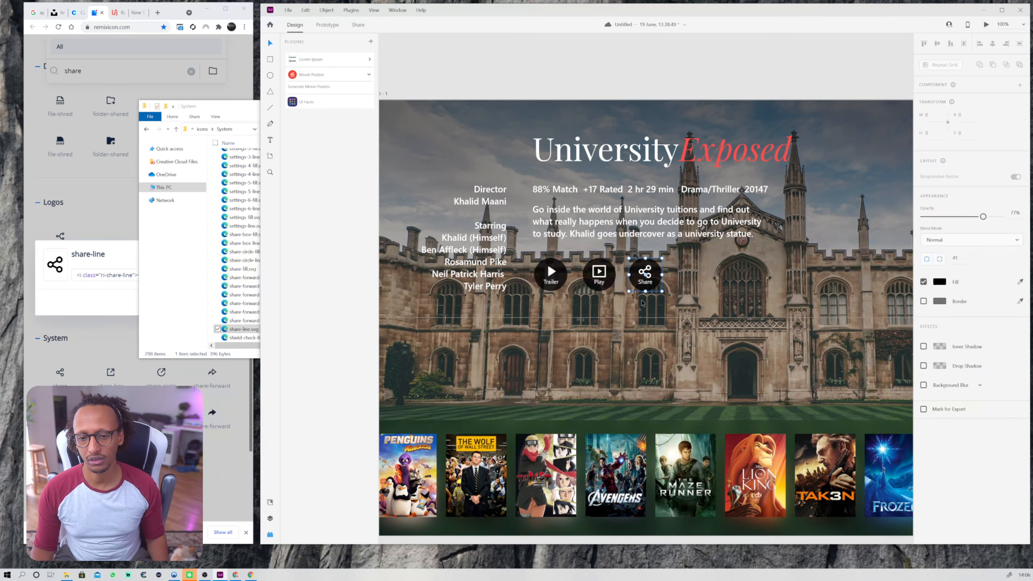
pyautogui.moveTo(647, 277); pyautogui.dragTo(662, 289)
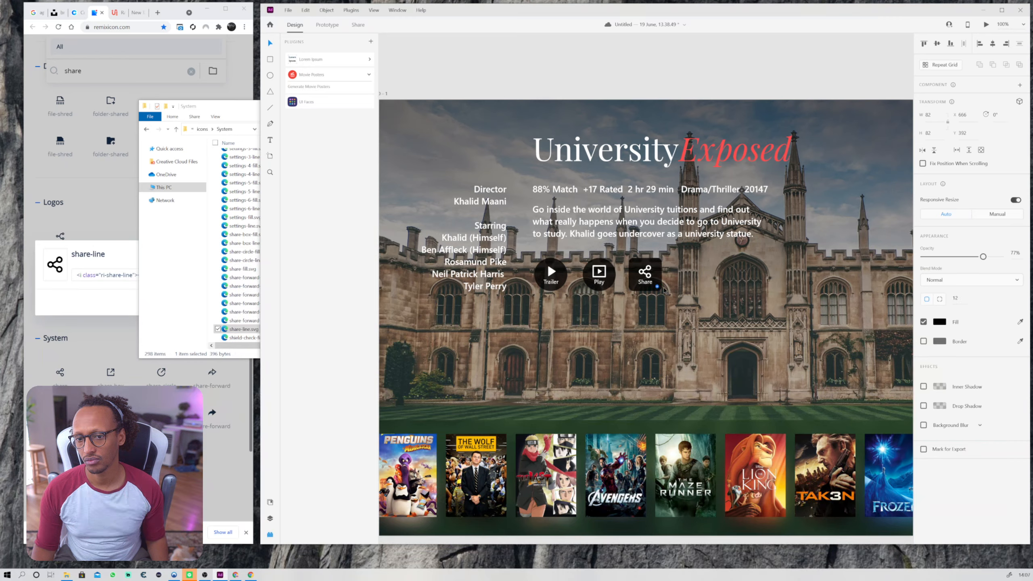
pyautogui.click(665, 291)
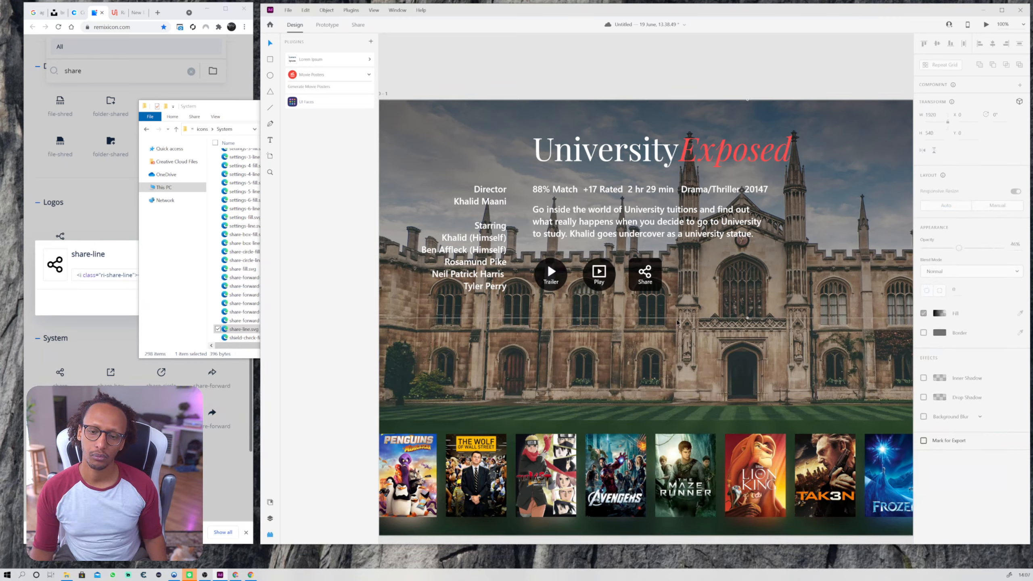
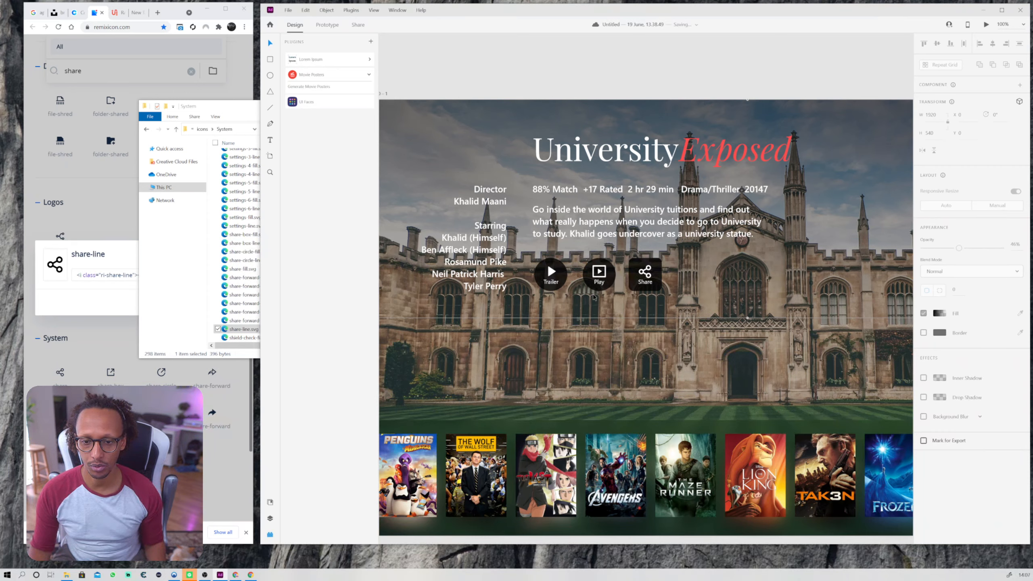
# Set the corner radius of the Play and Trailer button backgrounds to 12.
pyautogui.click(633, 289)
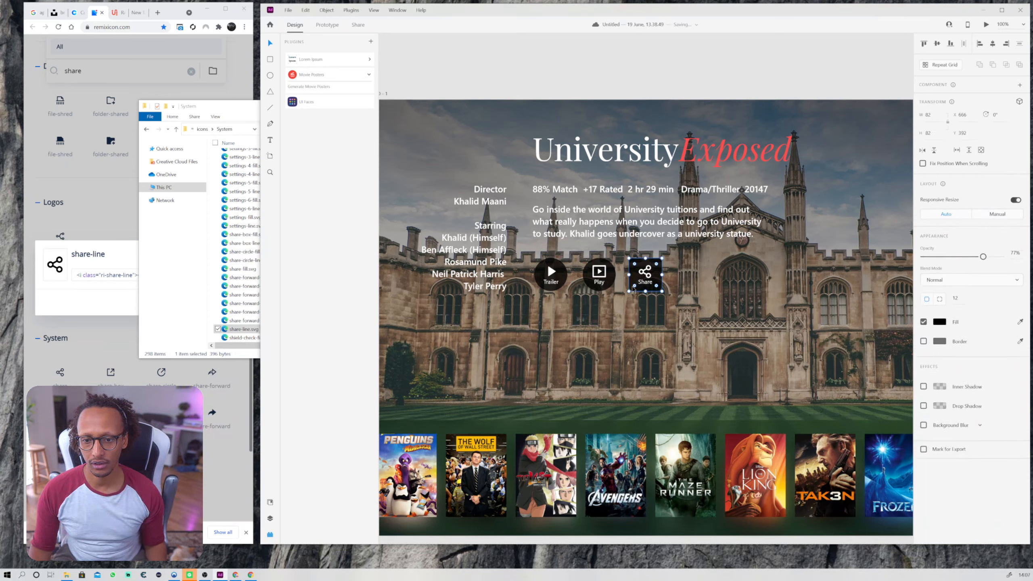
pyautogui.click(587, 290)
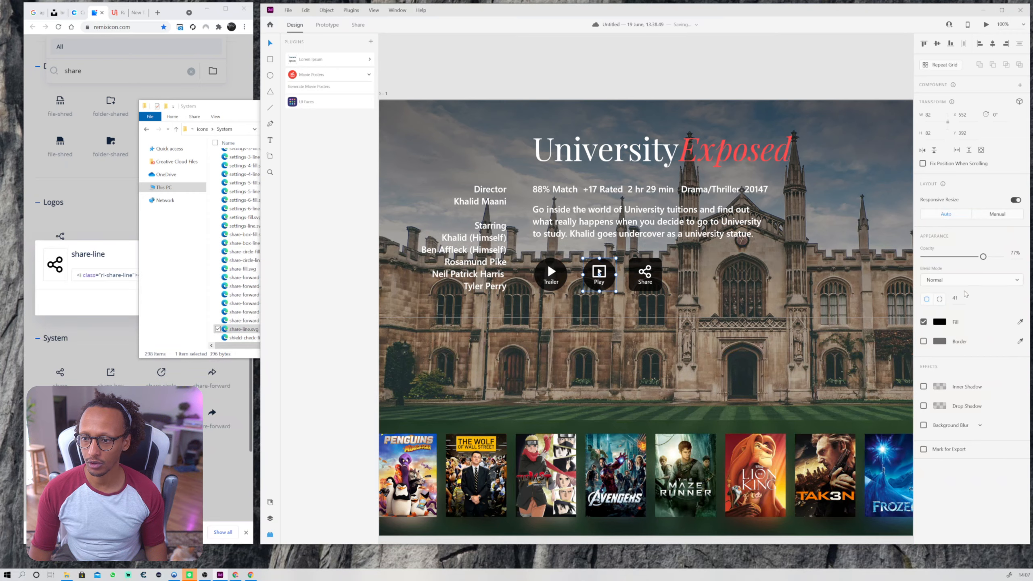
pyautogui.write('12')
pyautogui.press('Return')
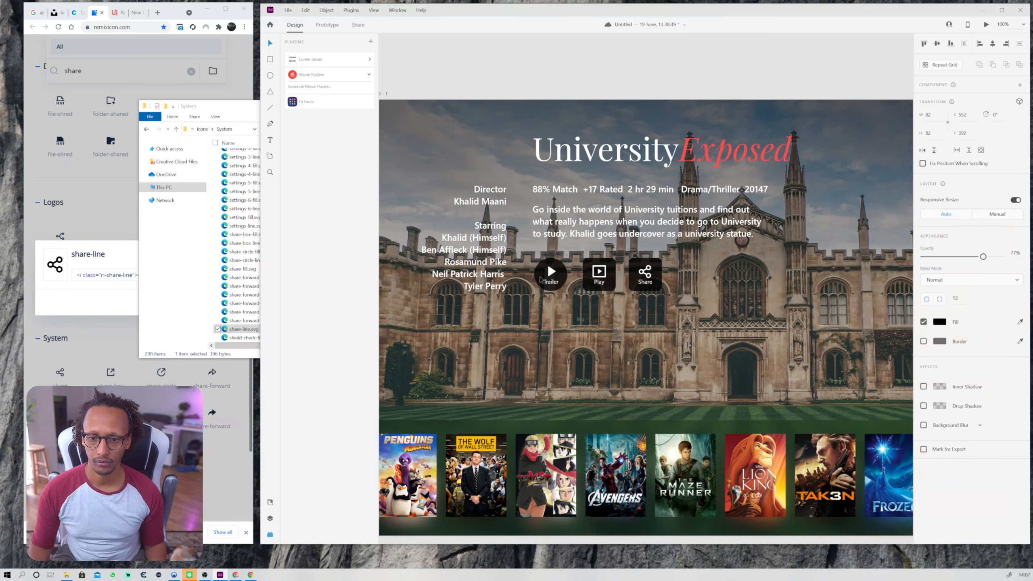
pyautogui.click(560, 288)
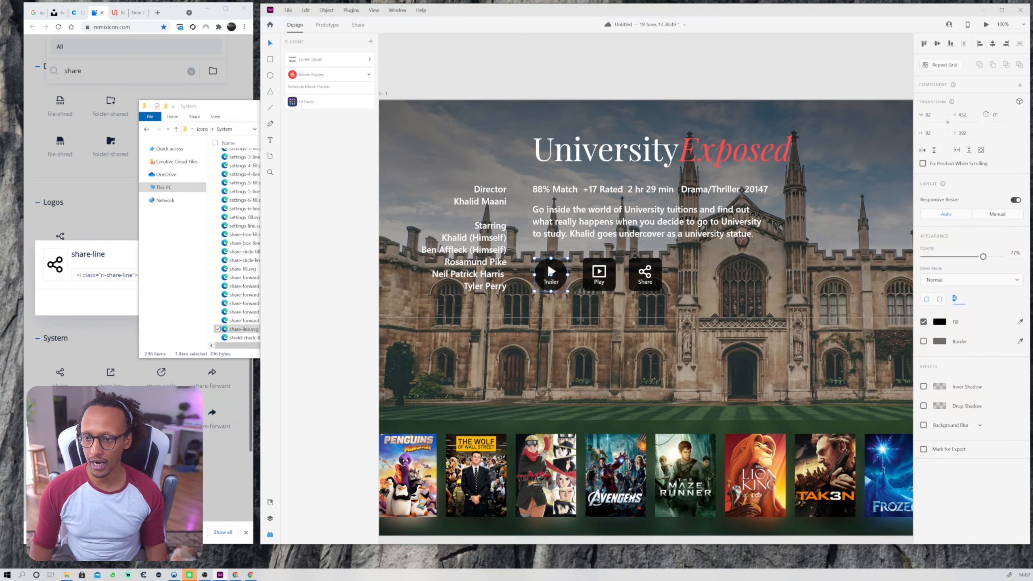
pyautogui.click(955, 298)
pyautogui.write('12')
pyautogui.press('Return')
# Change the fill of the Trailer, Play and Share button backgrounds to #212121.
pyautogui.click(599, 275)
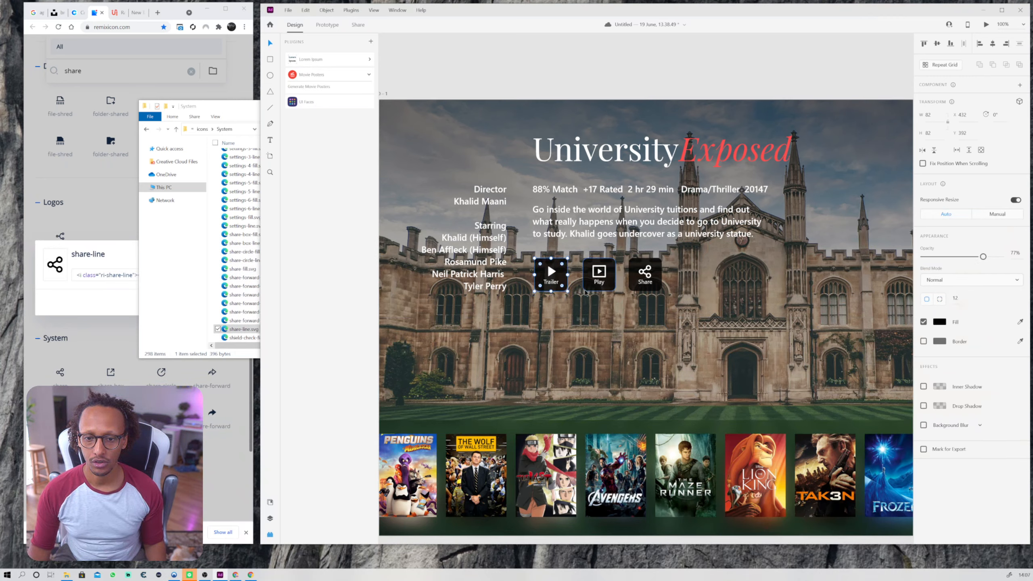
pyautogui.keyDown('shift'); pyautogui.click(635, 285); pyautogui.keyUp('shift')
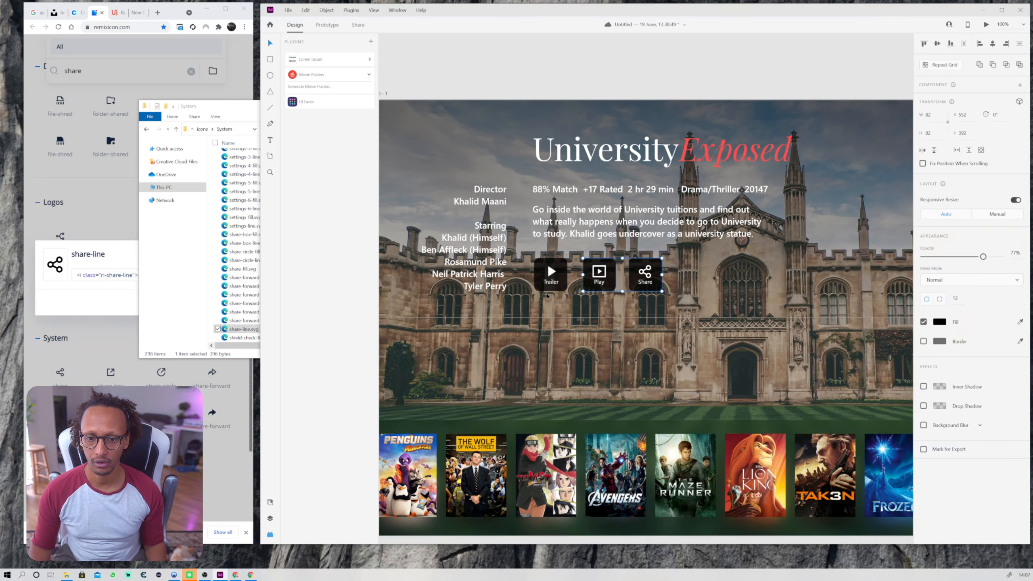
pyautogui.keyDown('shift'); pyautogui.click(547, 288); pyautogui.keyUp('shift')
pyautogui.click(1020, 321)
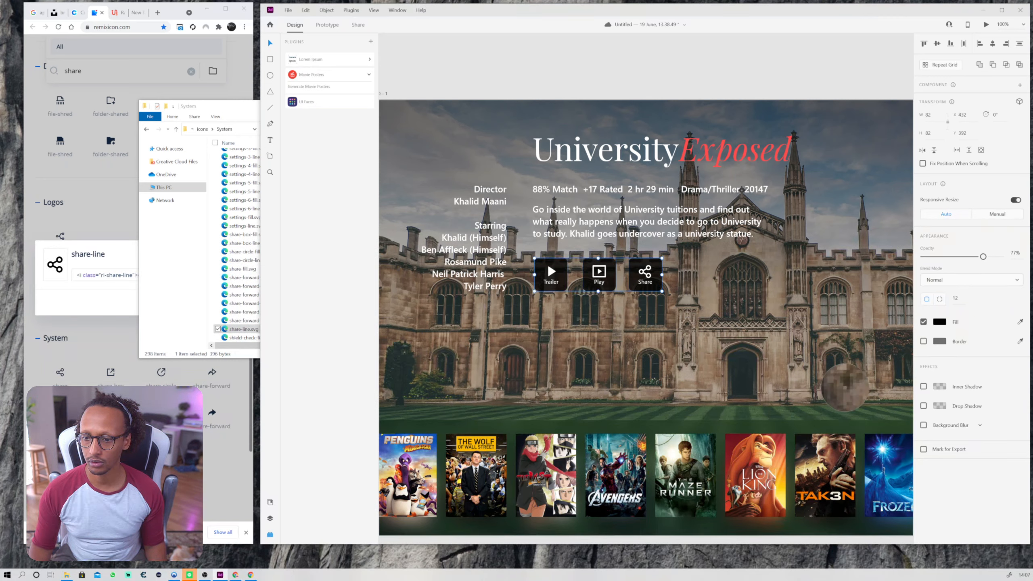
pyautogui.click(789, 422)
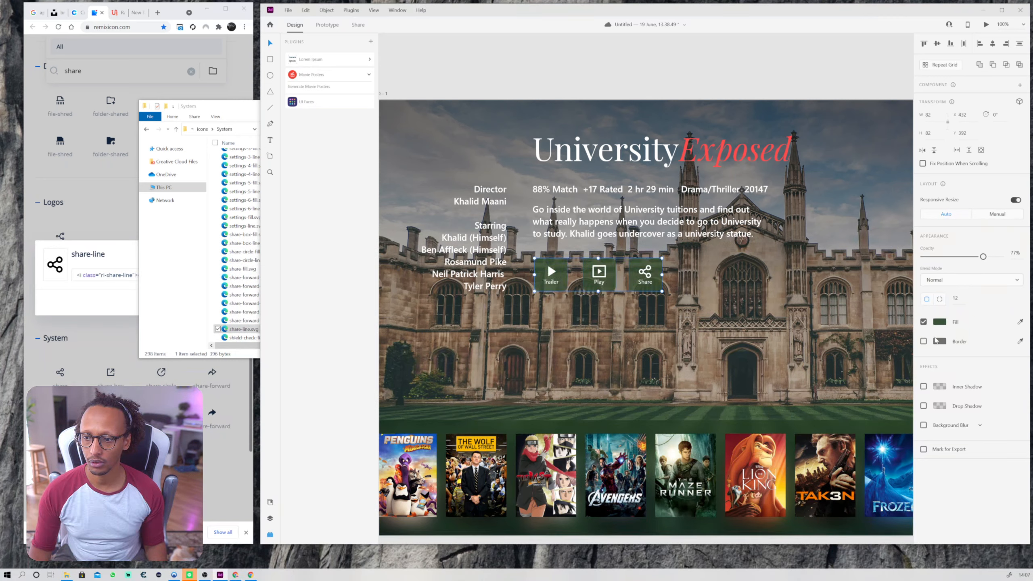
pyautogui.click(940, 322)
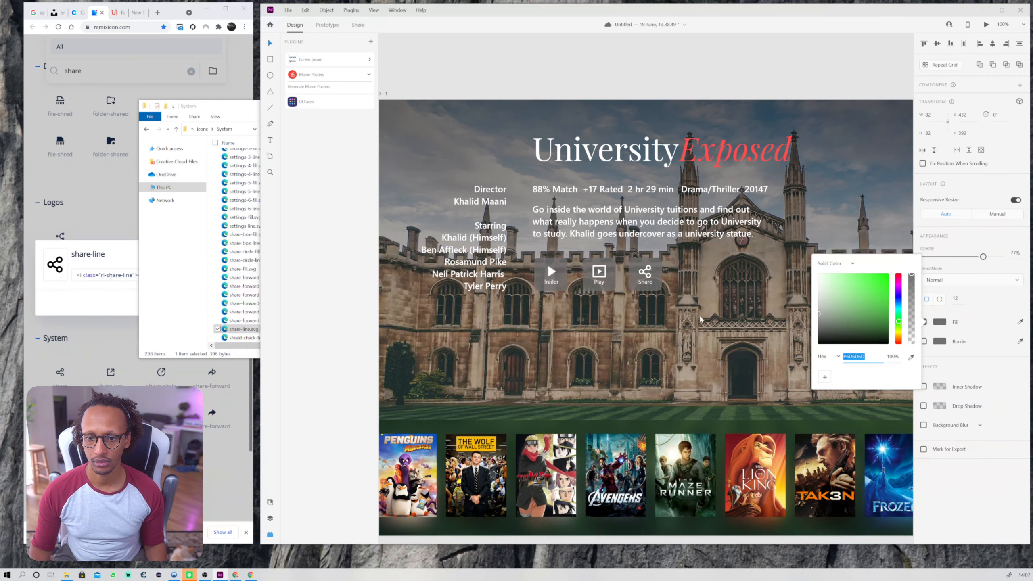
pyautogui.write('212121')
pyautogui.press('Return')
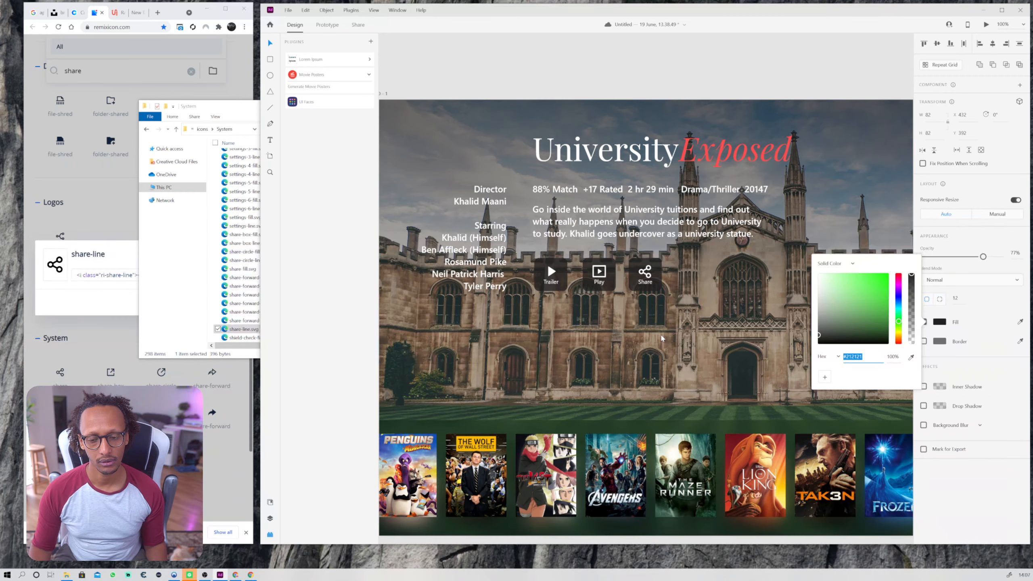
pyautogui.click(602, 353)
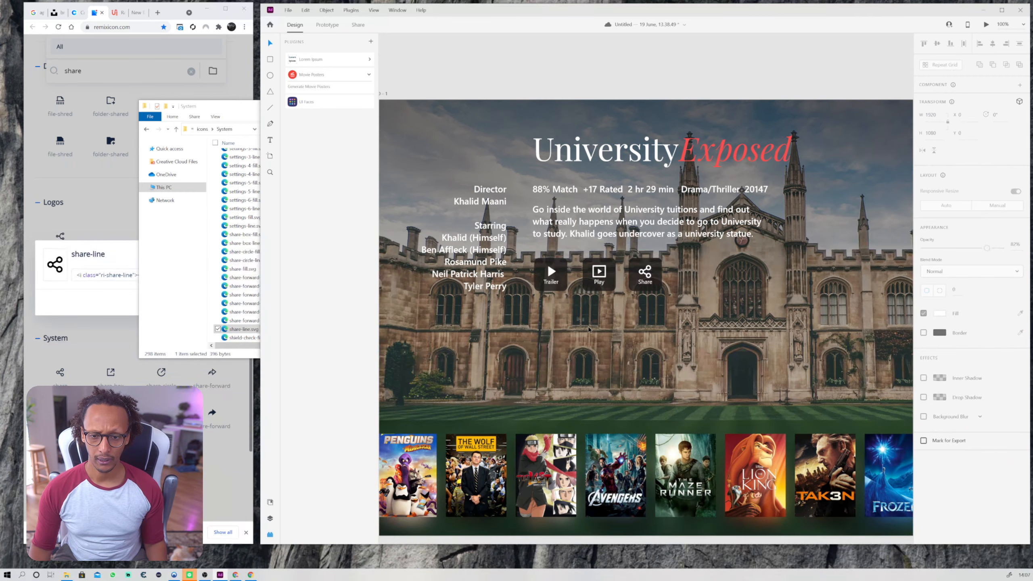
pyautogui.scroll(-4, 587, 326)
pyautogui.click(598, 136)
pyautogui.scroll(2, 616, 302)
pyautogui.scroll(1, 617, 303)
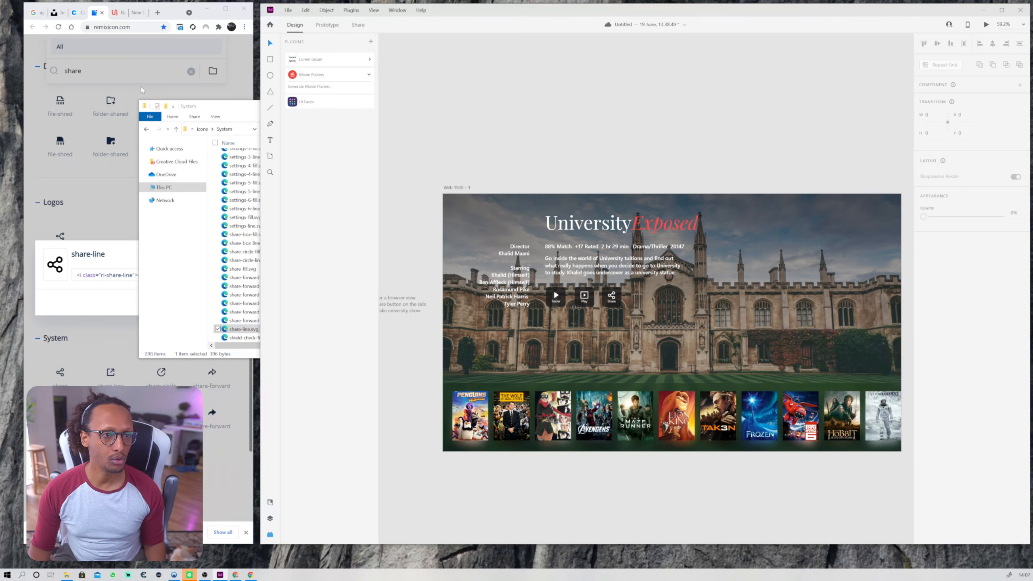
# Switch to the Unsplash page in the browser and search its photos for "university student".
pyautogui.click(57, 12)
pyautogui.click(96, 48)
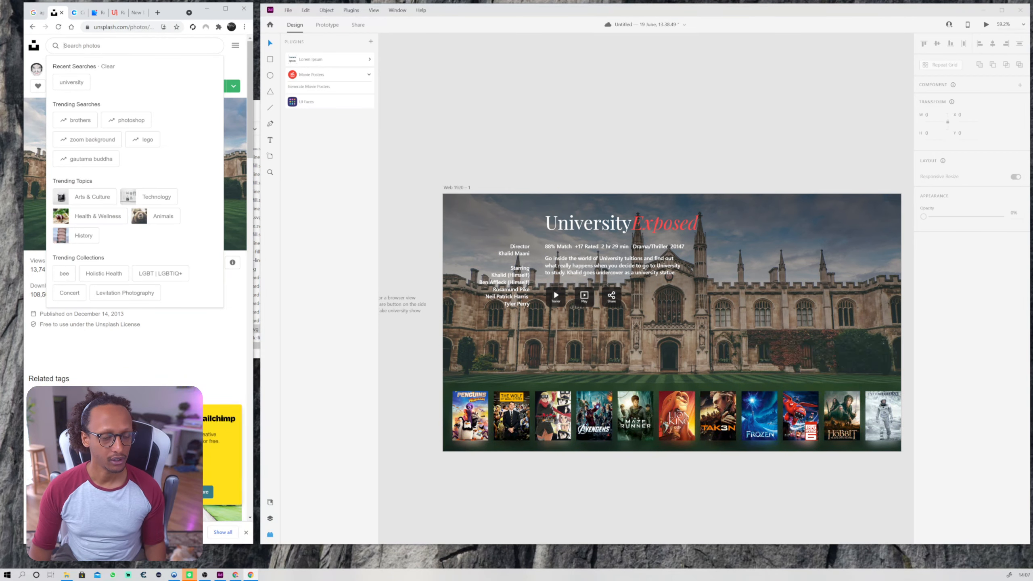
pyautogui.write('univers')
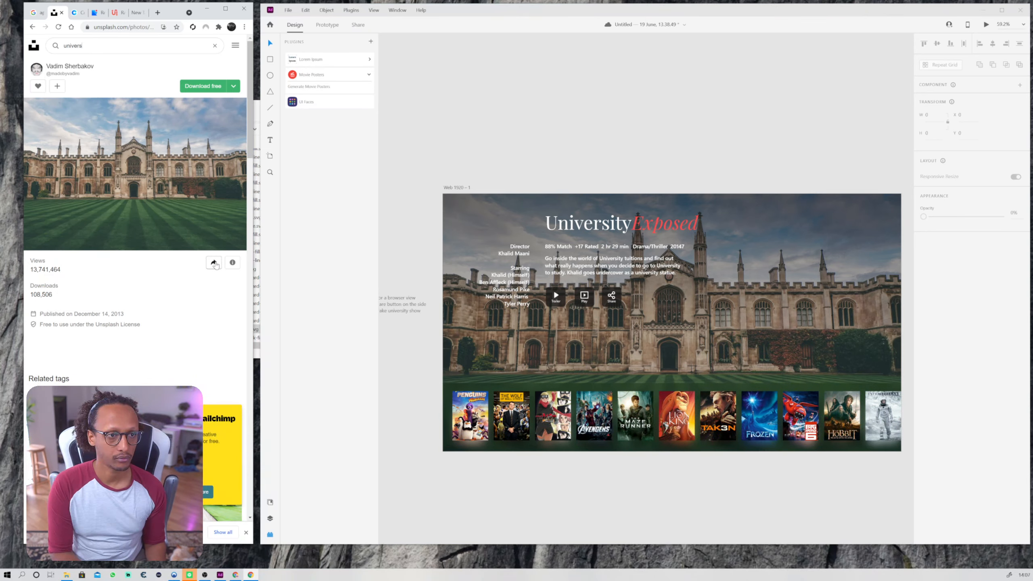
pyautogui.write('ity student')
pyautogui.press('Return')
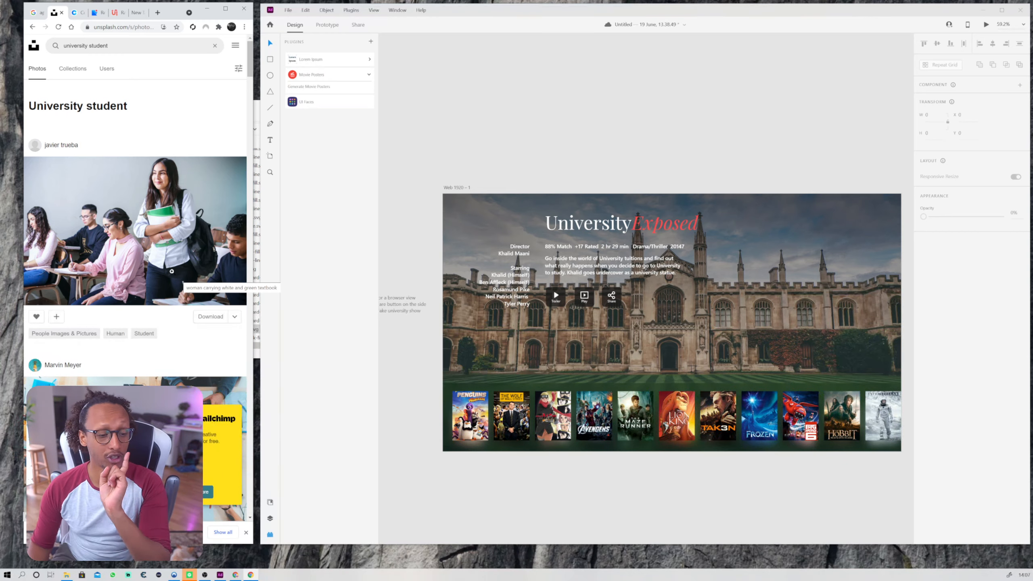
# Look through the university student photo results for a single person suitable for the movie page.
pyautogui.scroll(-15, 151, 362)
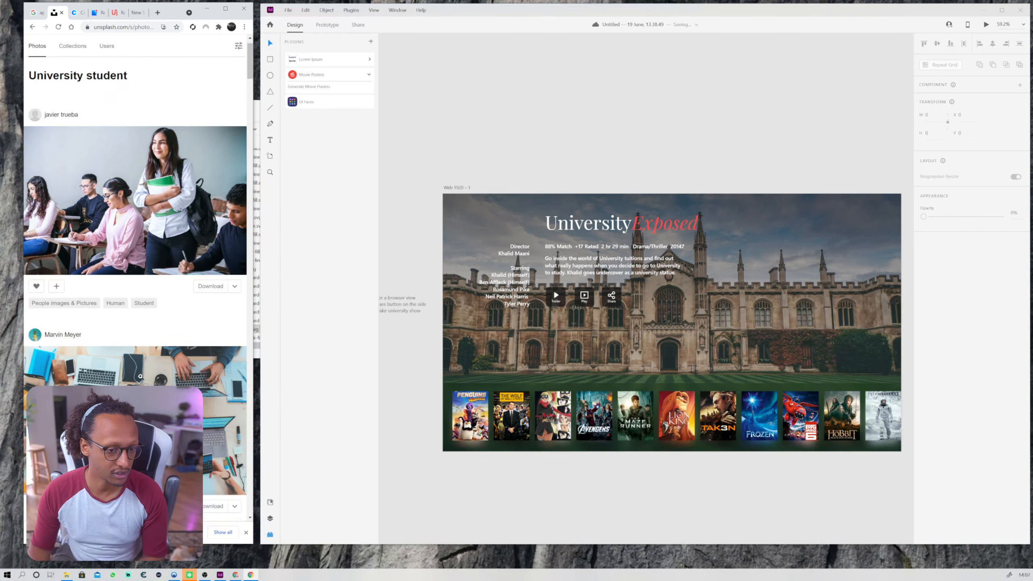
pyautogui.scroll(-15, 151, 362)
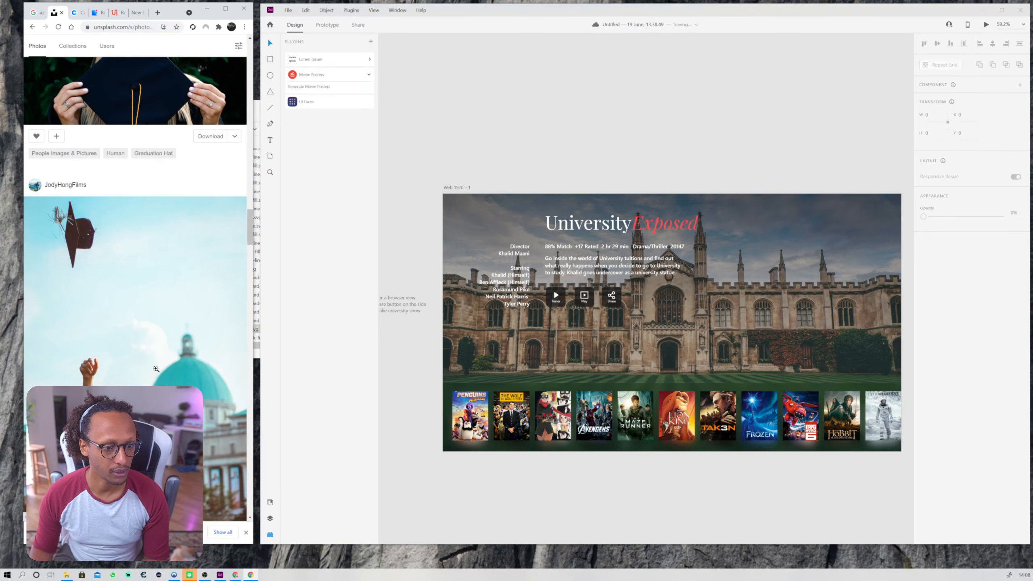
pyautogui.scroll(5, 159, 369)
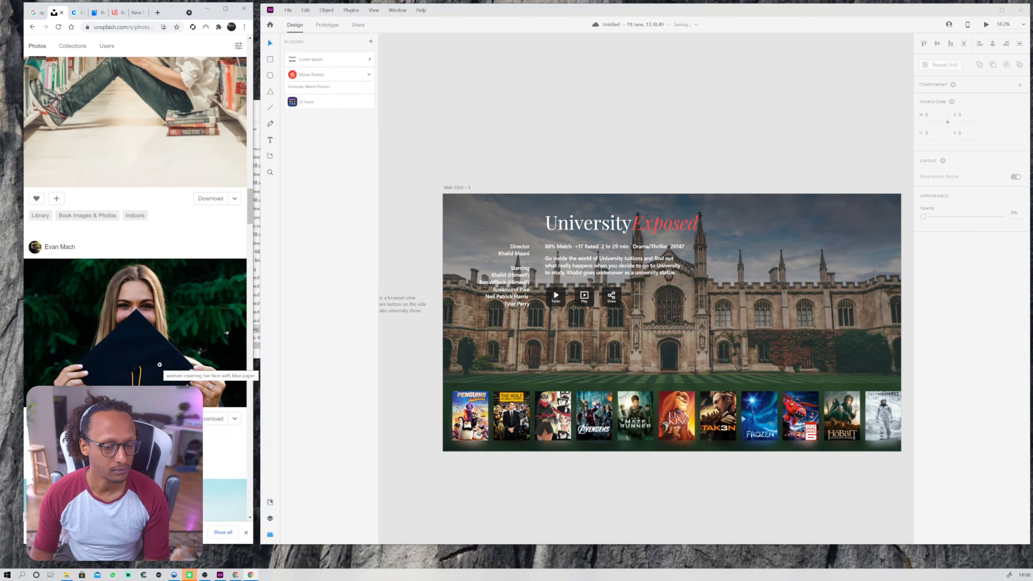
pyautogui.scroll(-12, 159, 364)
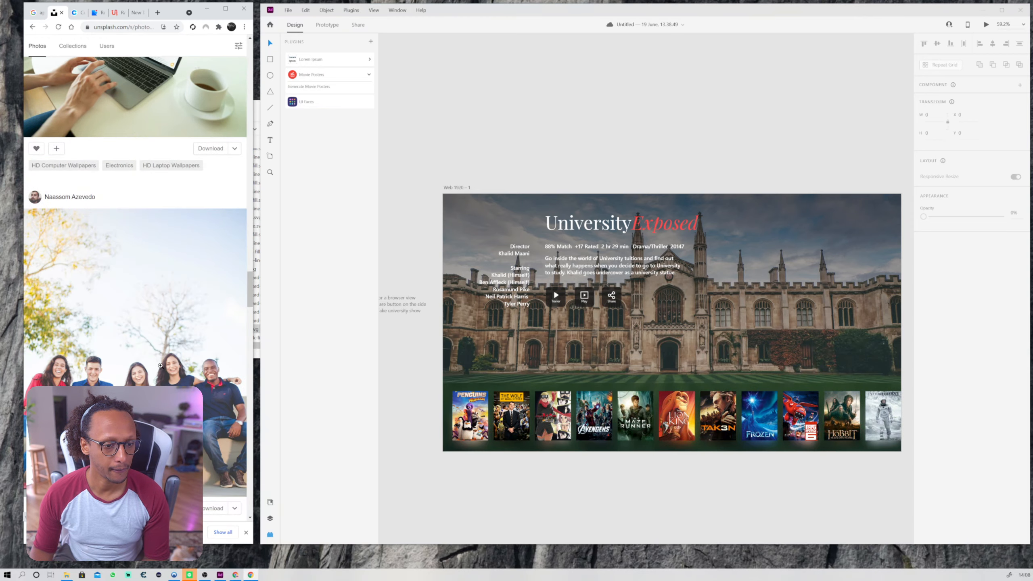
pyautogui.scroll(-12, 160, 365)
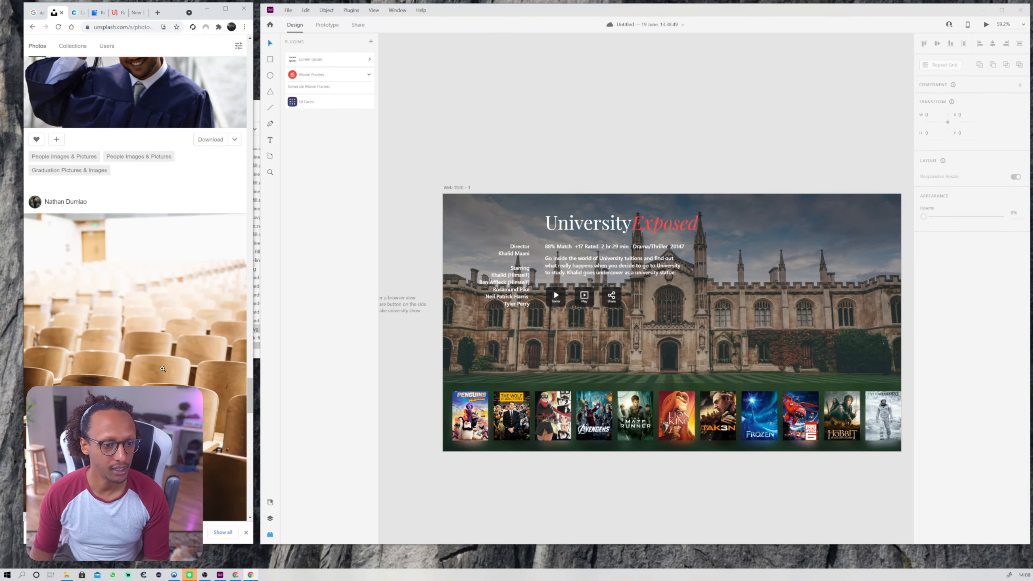
pyautogui.scroll(5, 163, 369)
pyautogui.scroll(-12, 164, 370)
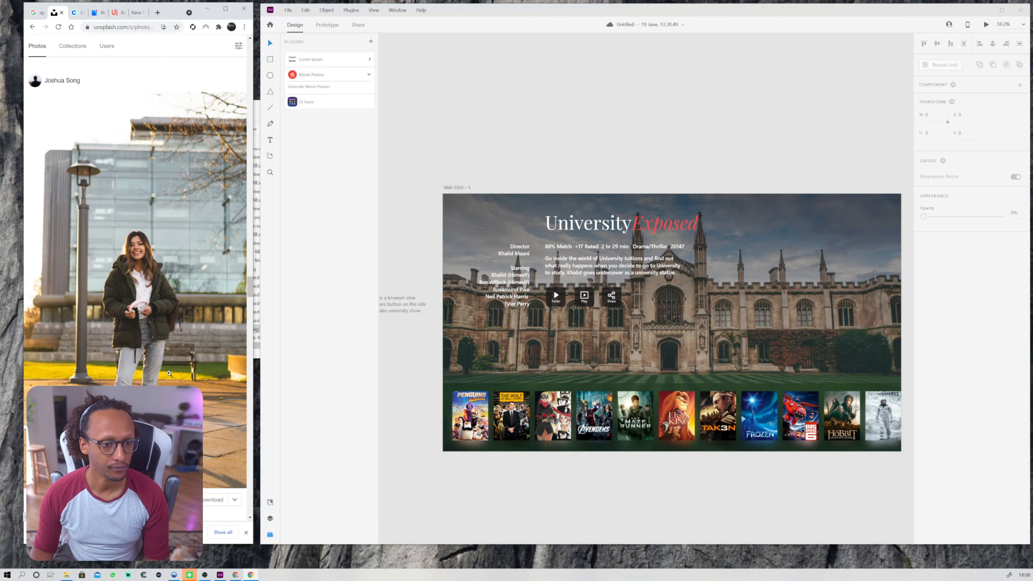
pyautogui.scroll(-10, 169, 374)
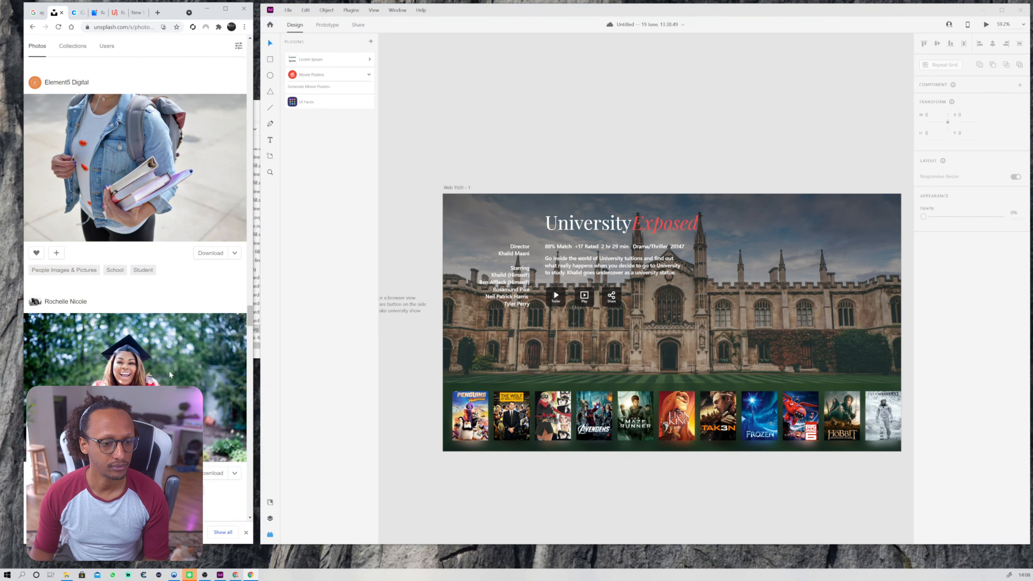
pyautogui.scroll(-5, 169, 371)
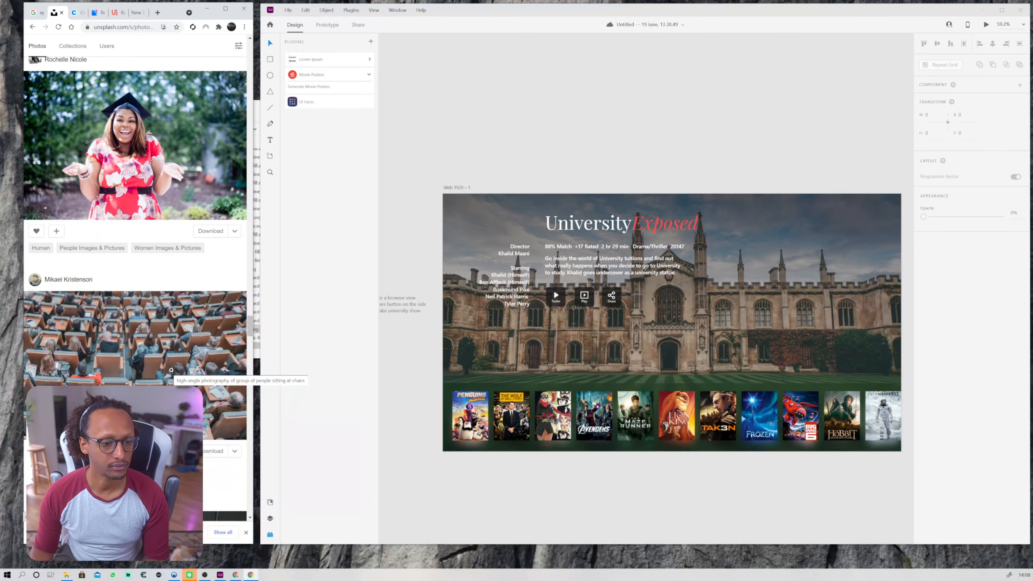
pyautogui.scroll(-15, 171, 370)
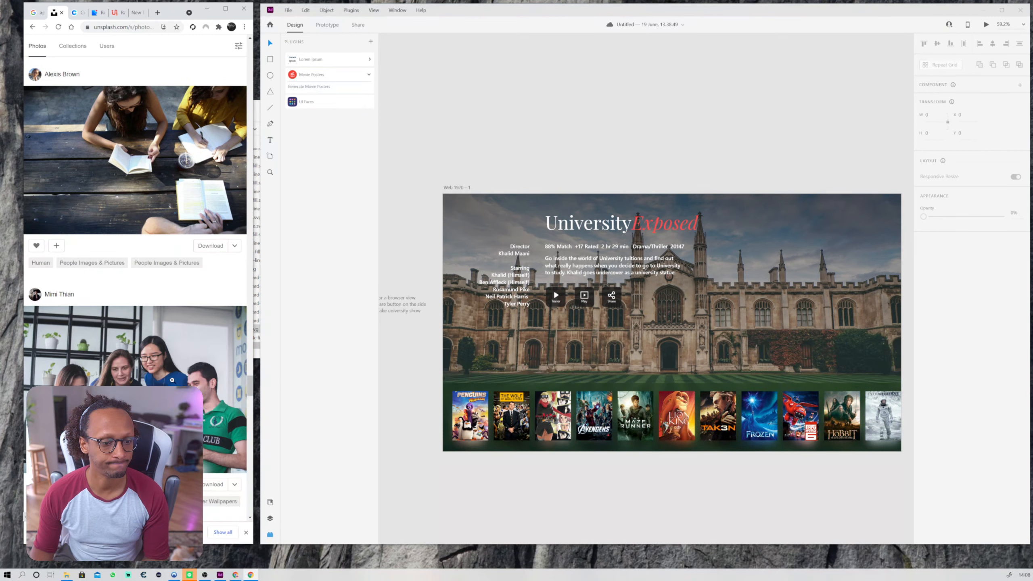
pyautogui.scroll(-15, 172, 380)
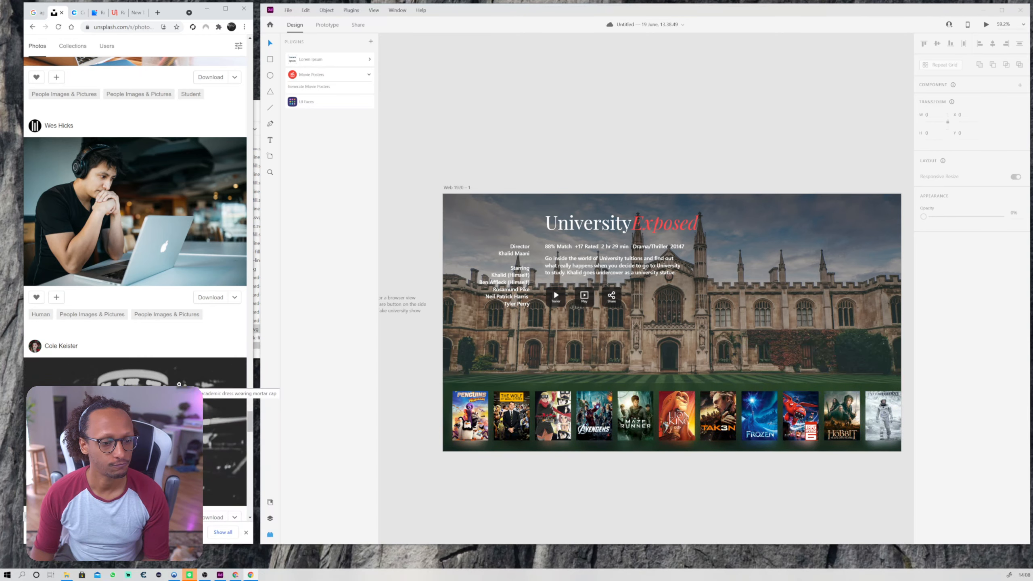
pyautogui.scroll(-15, 179, 384)
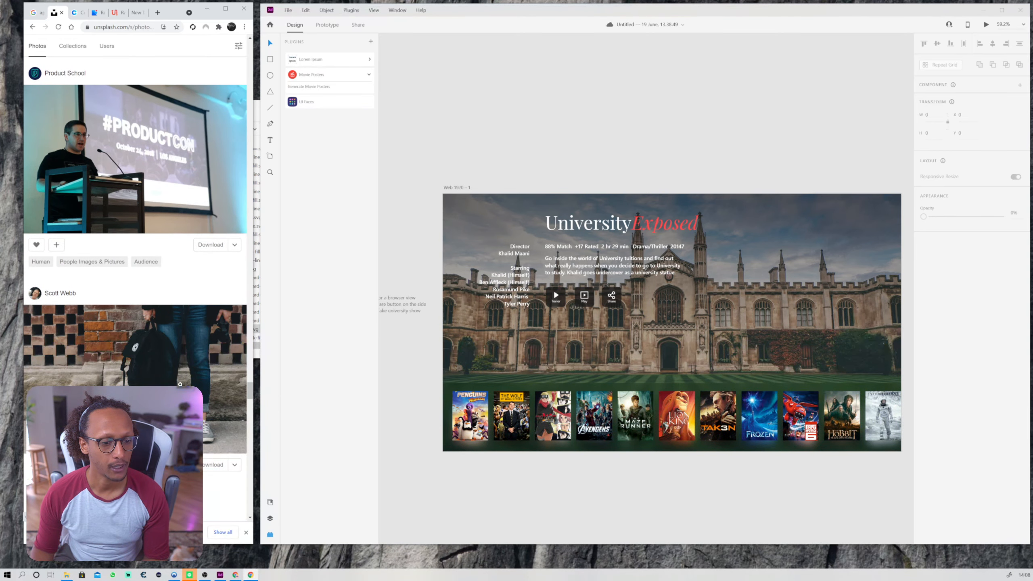
pyautogui.scroll(-12, 179, 384)
pyautogui.scroll(-10, 179, 382)
pyautogui.scroll(-10, 135, 244)
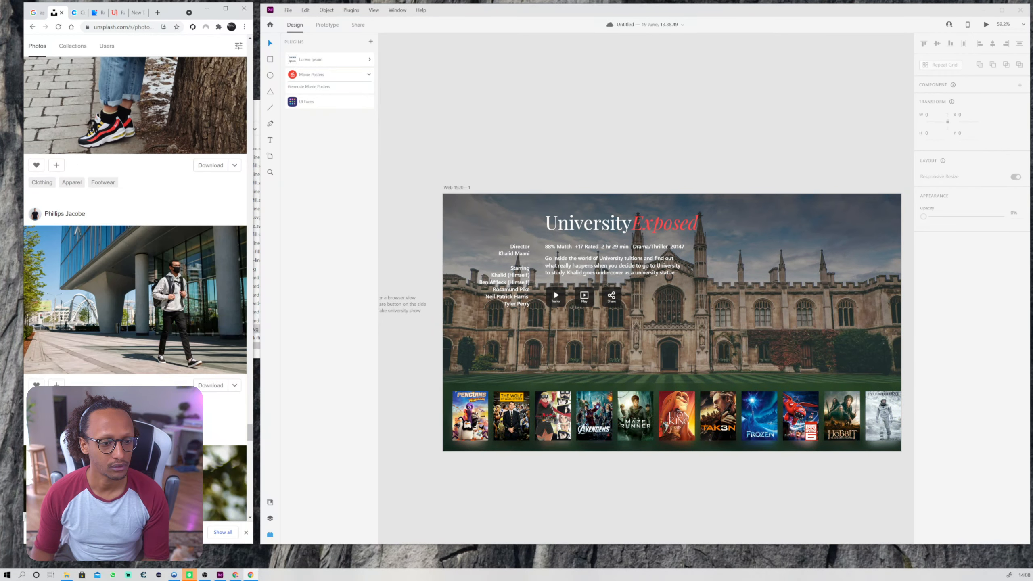
pyautogui.scroll(-3, 136, 244)
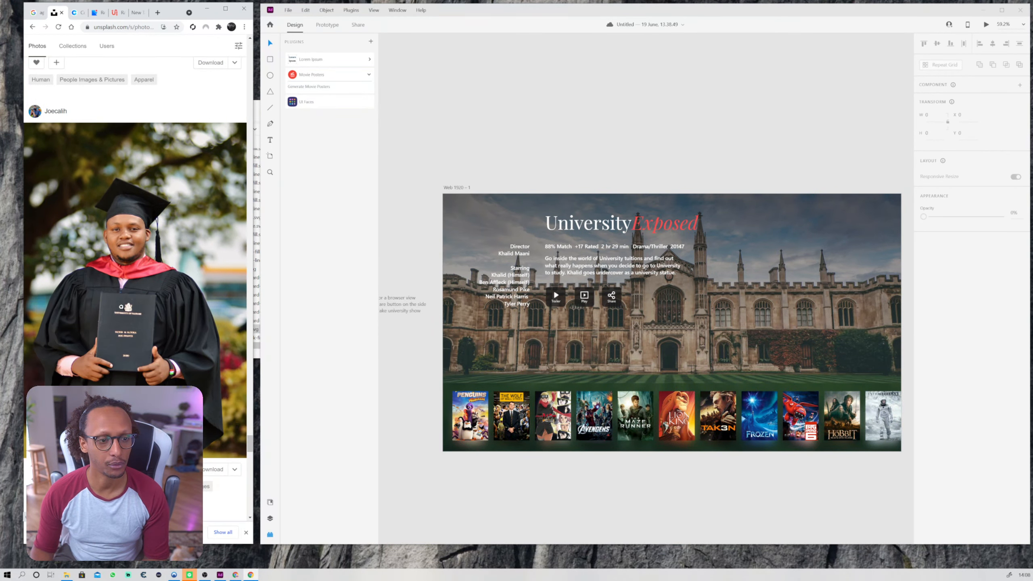
# Download the photo of the smiling graduate in a black gown and red hood holding a black folder to Downloads.
pyautogui.click(127, 286)
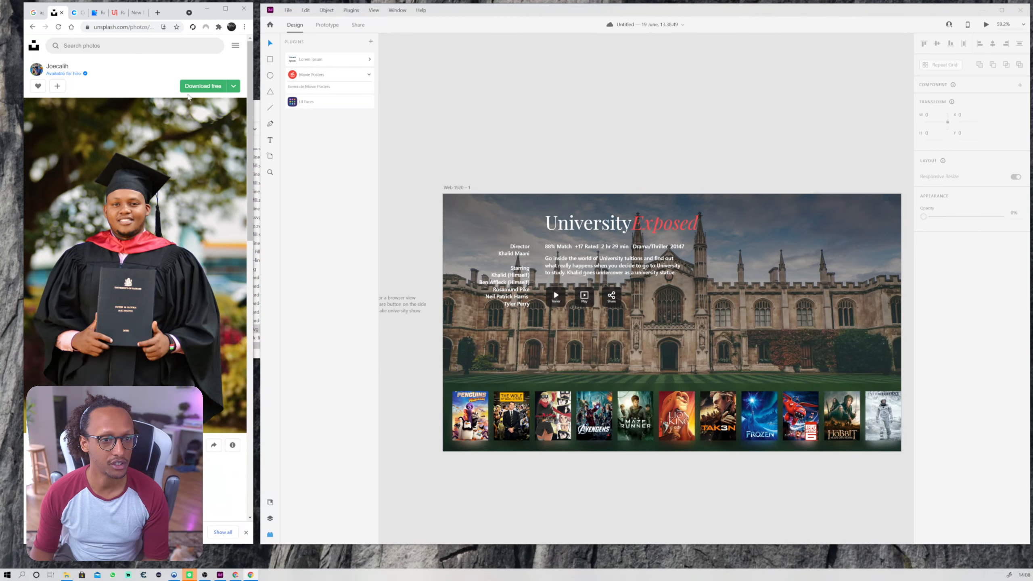
pyautogui.click(203, 85)
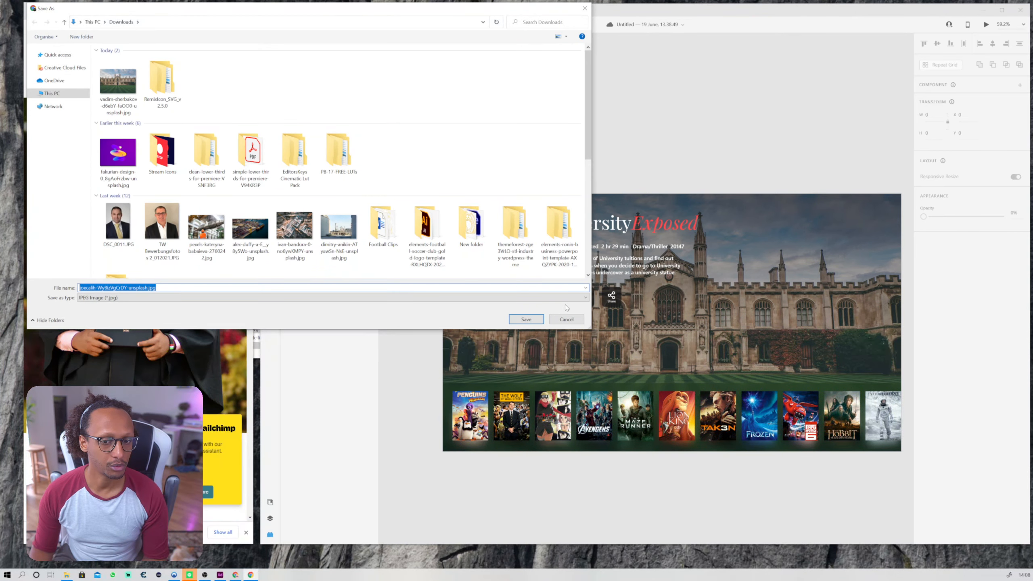
pyautogui.click(526, 320)
# Start Photoshop and open the downloaded graduate photo in it from the browser's downloads.
pyautogui.click(7, 574)
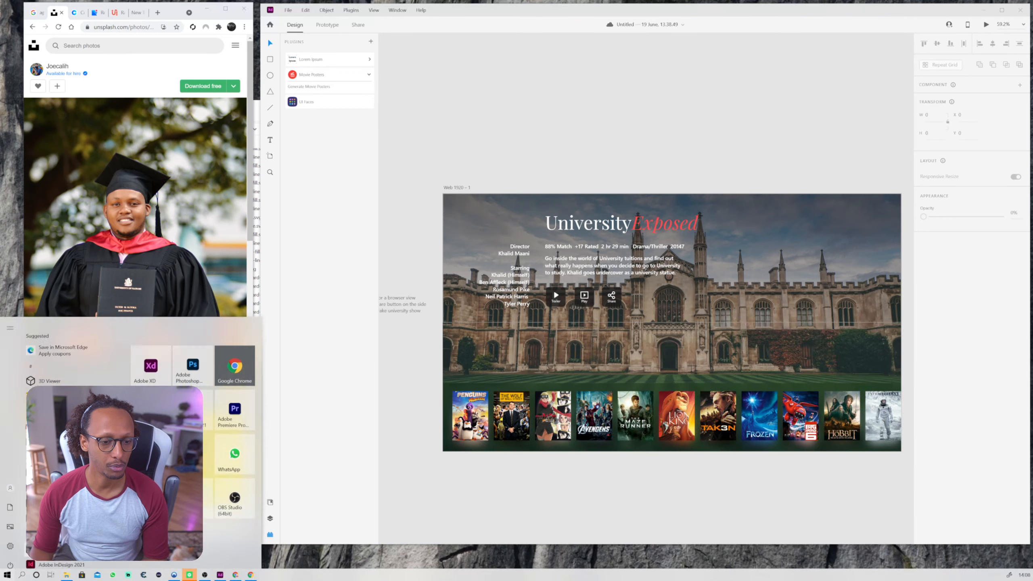
pyautogui.click(205, 347)
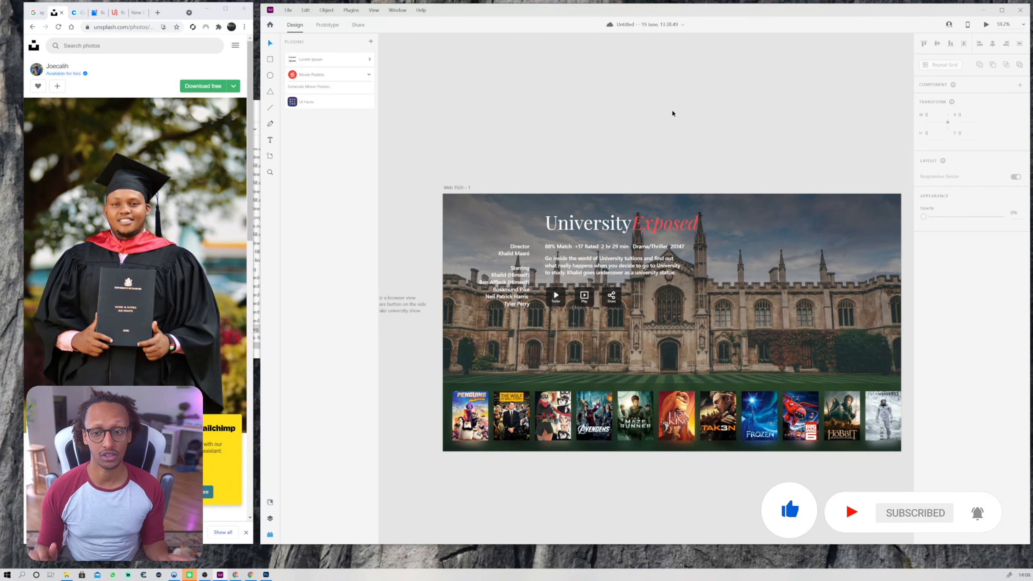
pyautogui.moveTo(709, 132); pyautogui.dragTo(686, 142)
pyautogui.scroll(3, 609, 292)
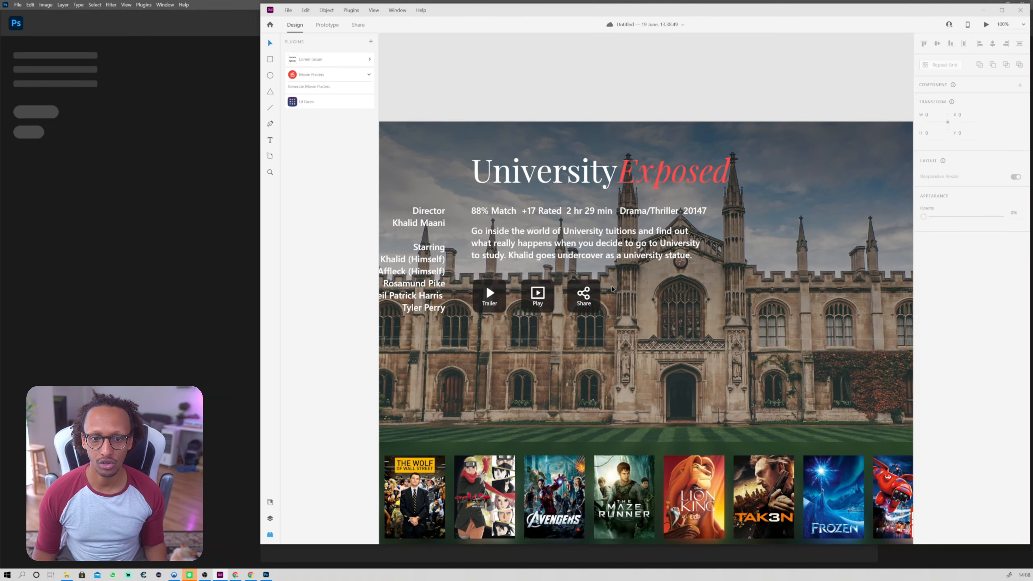
pyautogui.click(71, 575)
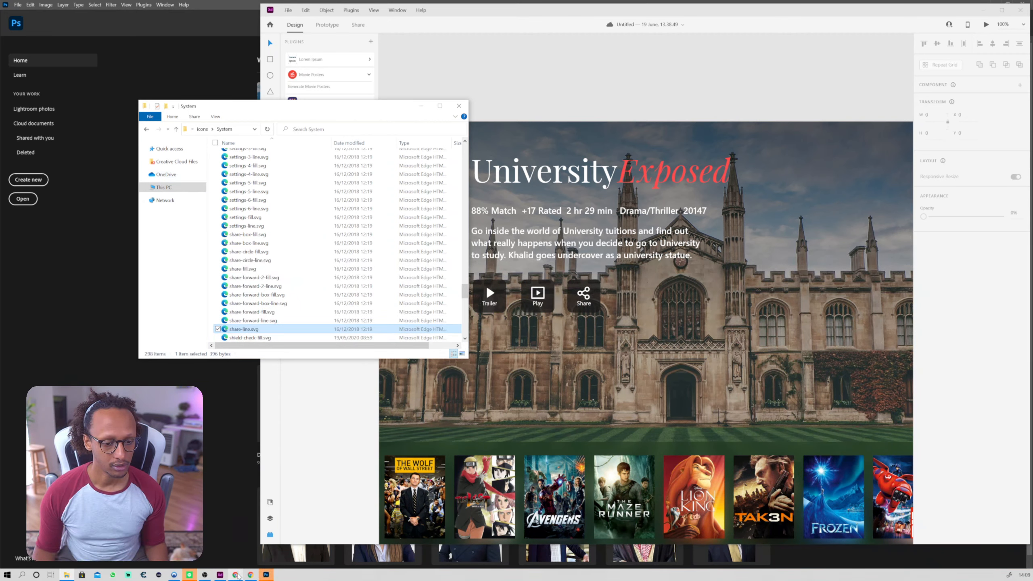
pyautogui.moveTo(238, 575)
pyautogui.click(240, 537)
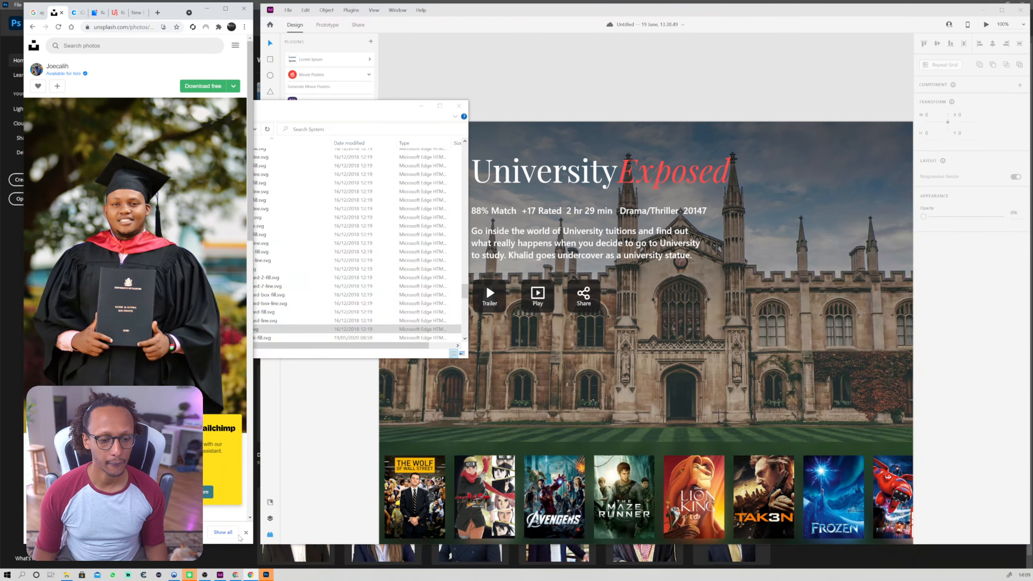
pyautogui.moveTo(73, 532); pyautogui.dragTo(245, 556)
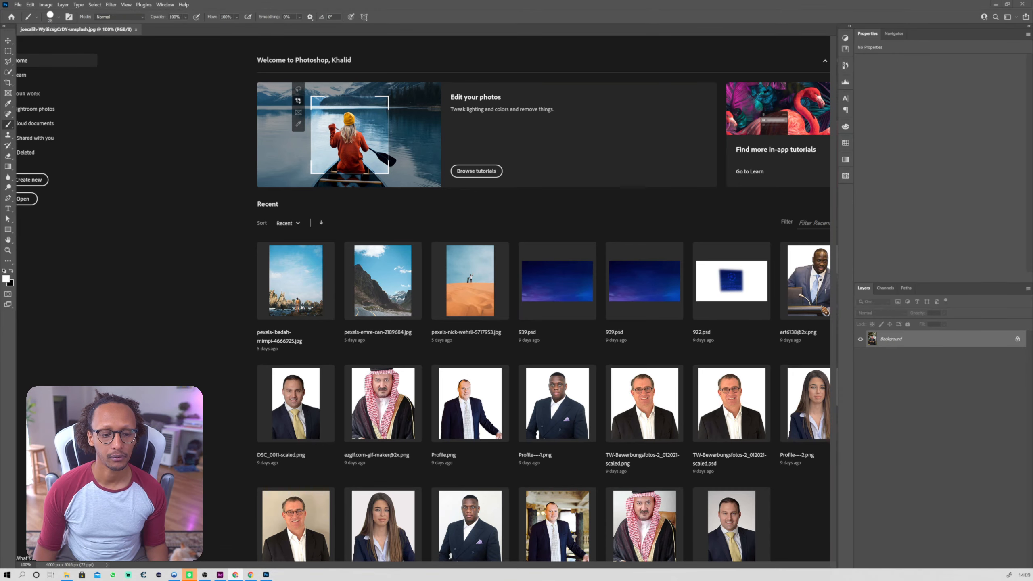
# Select the graduate with Select Subject and hide the photo's background with a layer mask.
pyautogui.press('z')
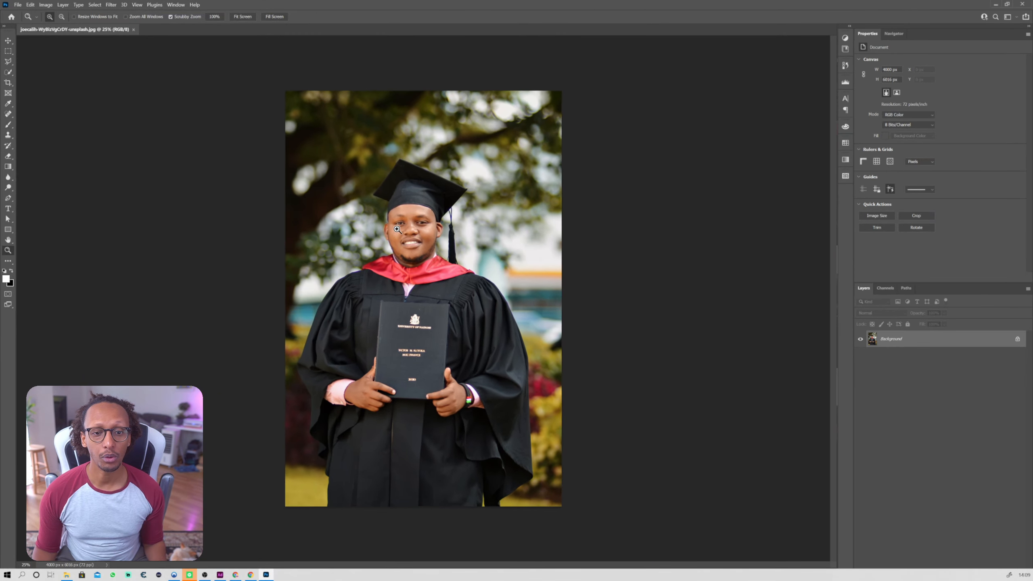
pyautogui.click(397, 229)
pyautogui.press('w')
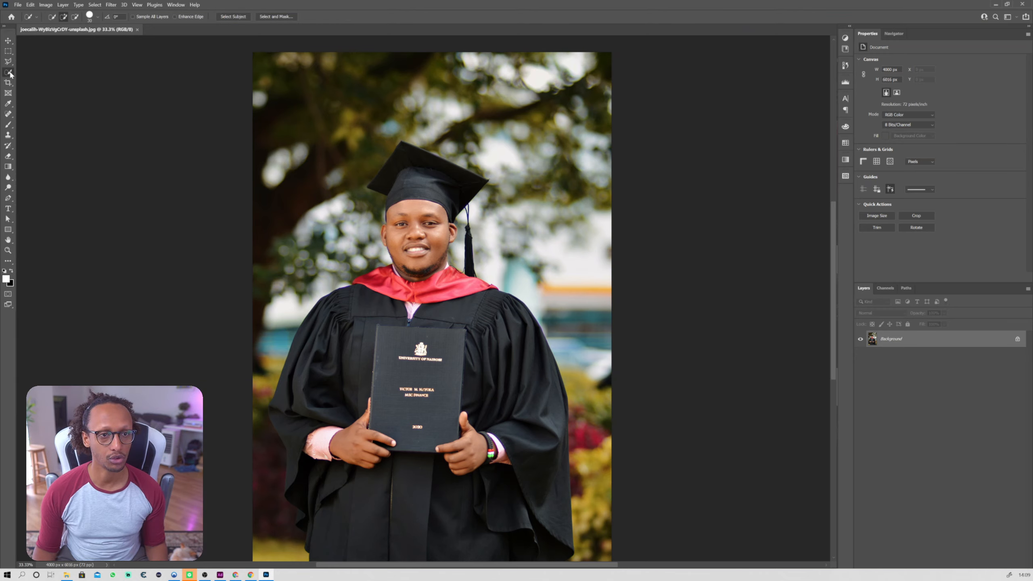
pyautogui.click(228, 17)
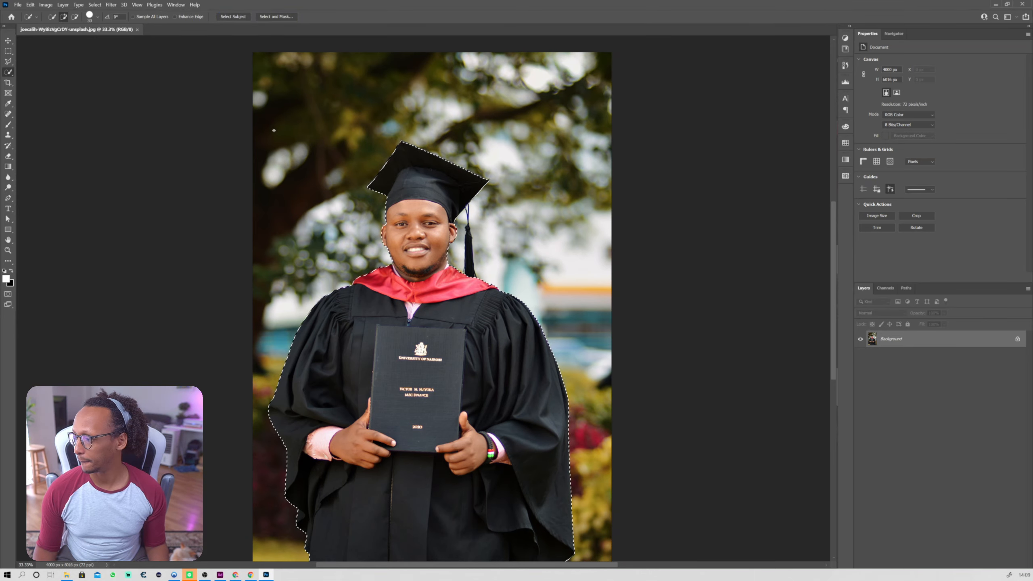
pyautogui.hotkey('ctrl', 'd')
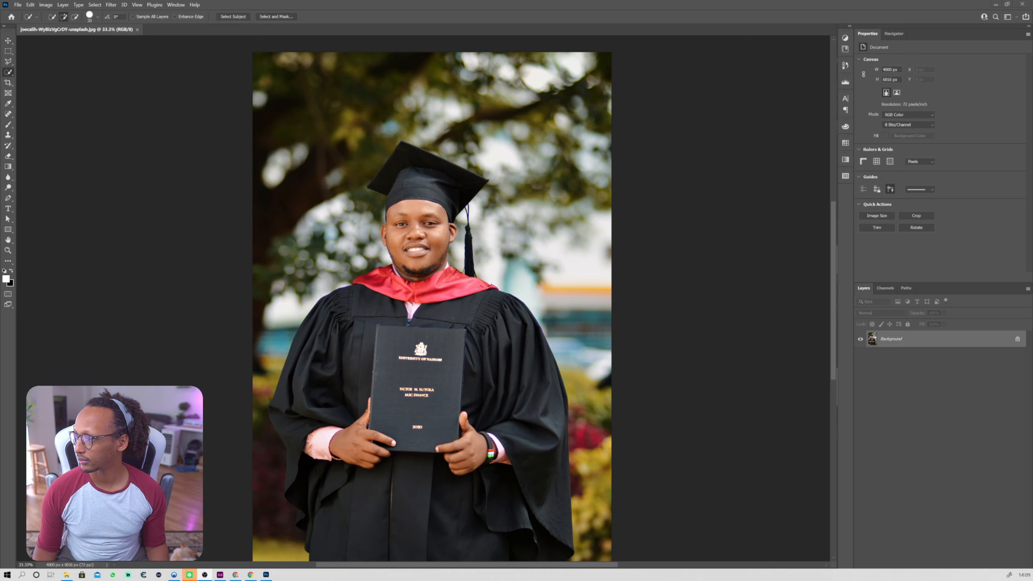
pyautogui.click(432, 4)
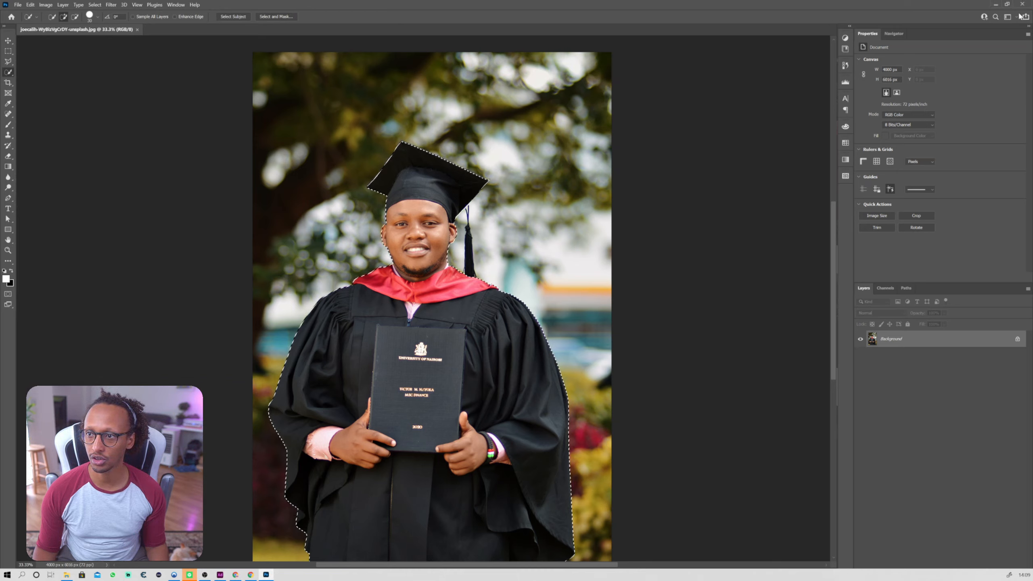
pyautogui.click(1007, 4)
pyautogui.click(974, 562)
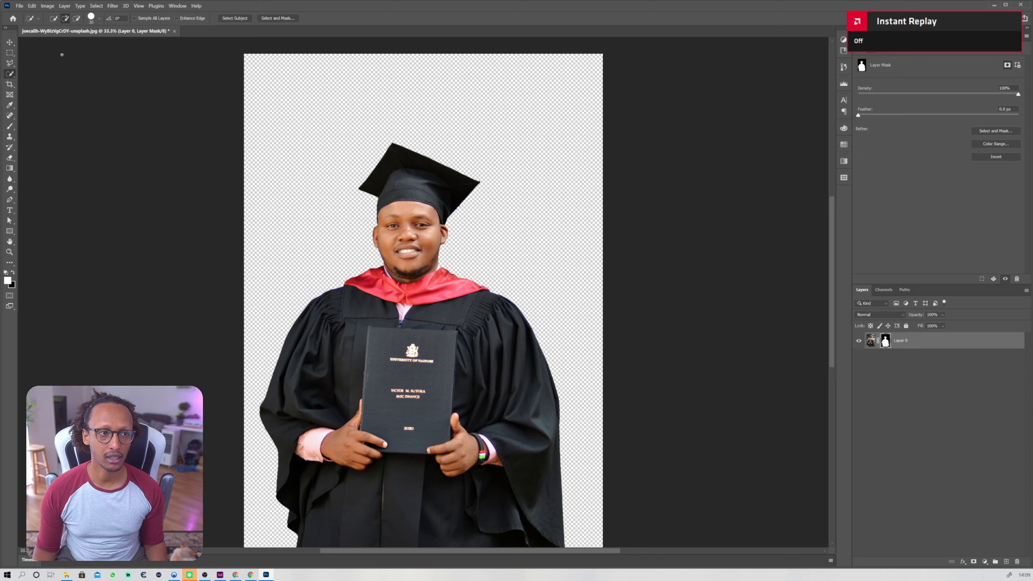
# Save a copy of the cut-out graduate as a PNG in Downloads, using the large file size (fastest saving) option.
pyautogui.click(19, 6)
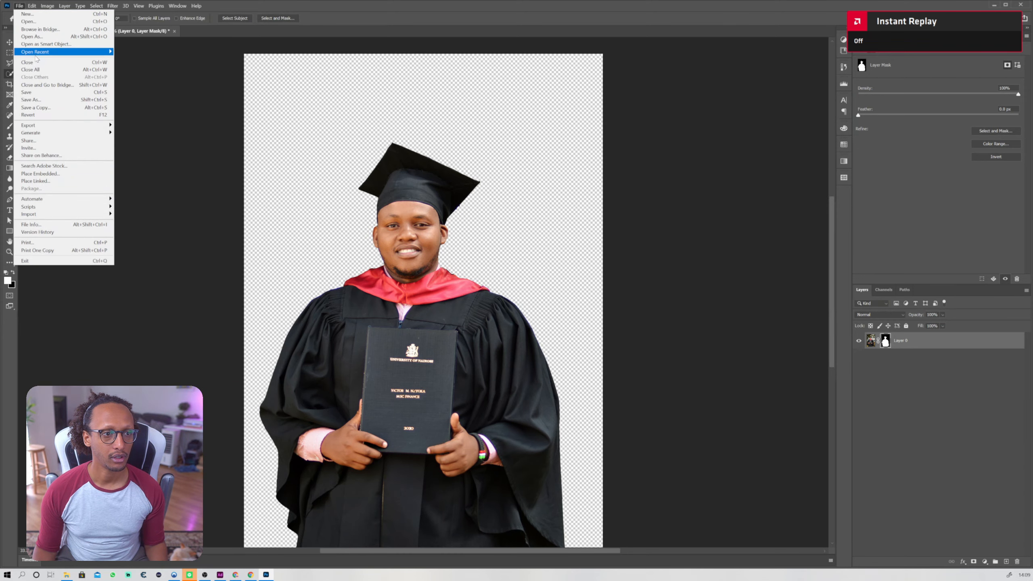
pyautogui.click(34, 108)
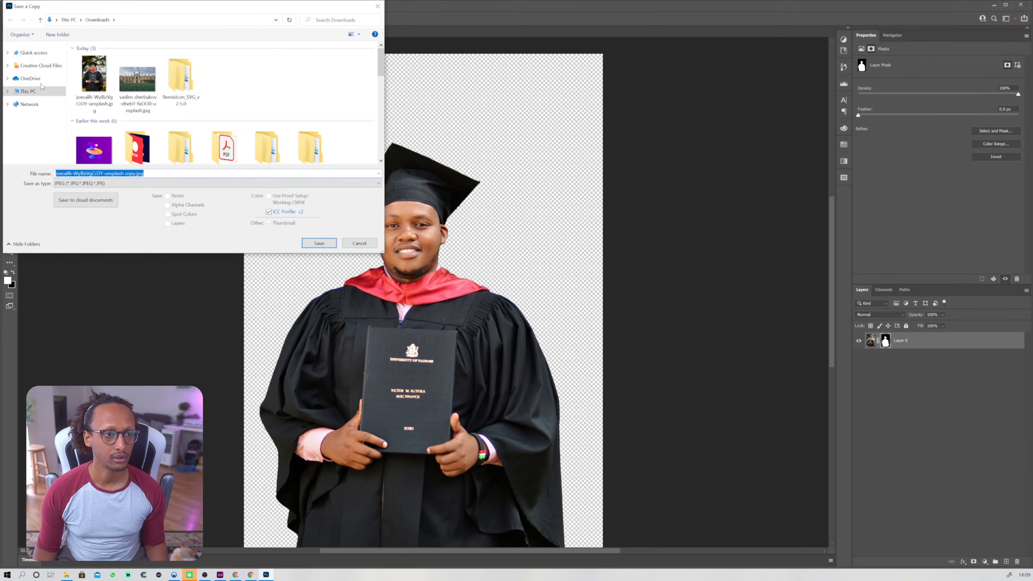
pyautogui.click(82, 183)
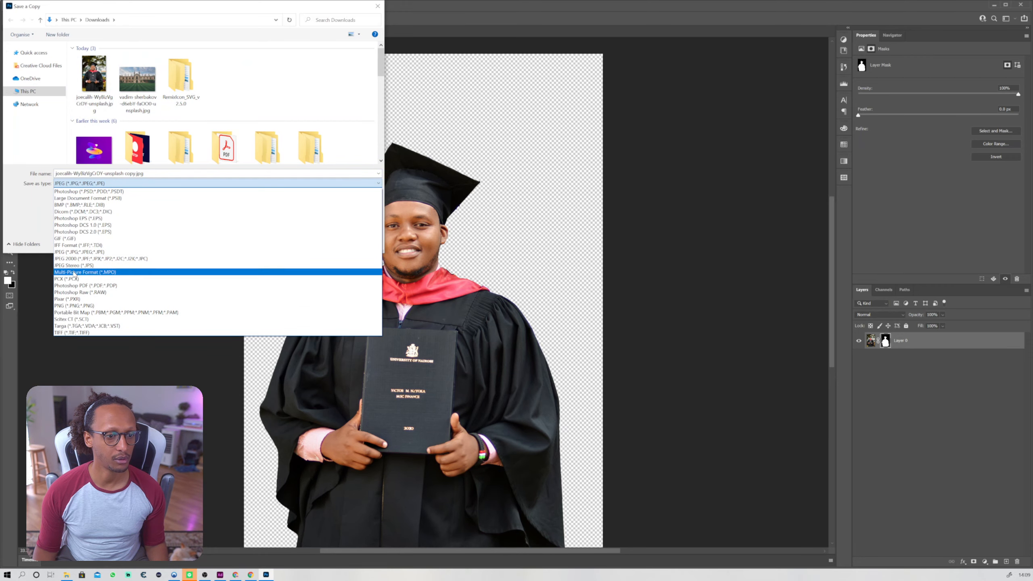
pyautogui.click(72, 307)
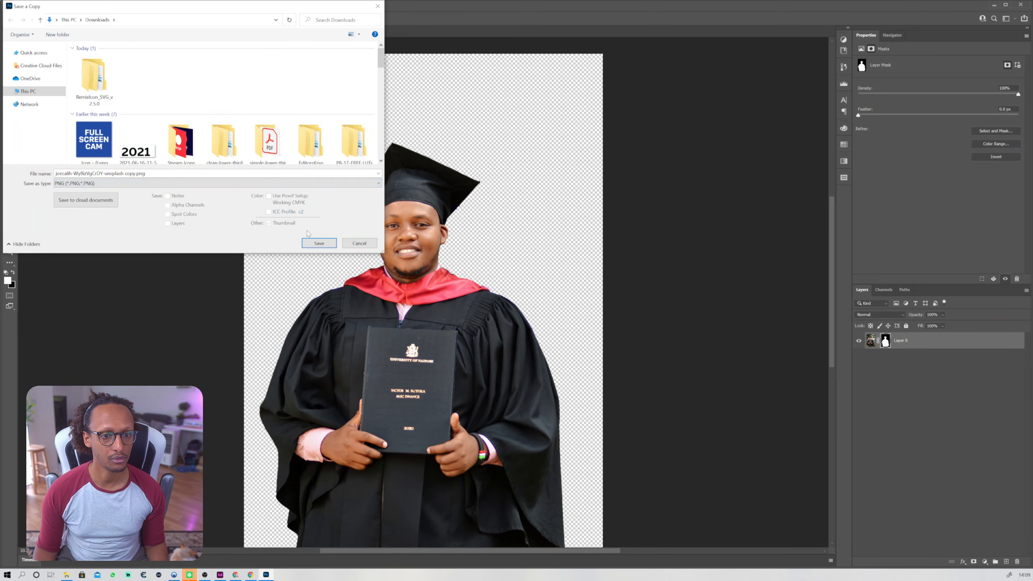
pyautogui.click(319, 243)
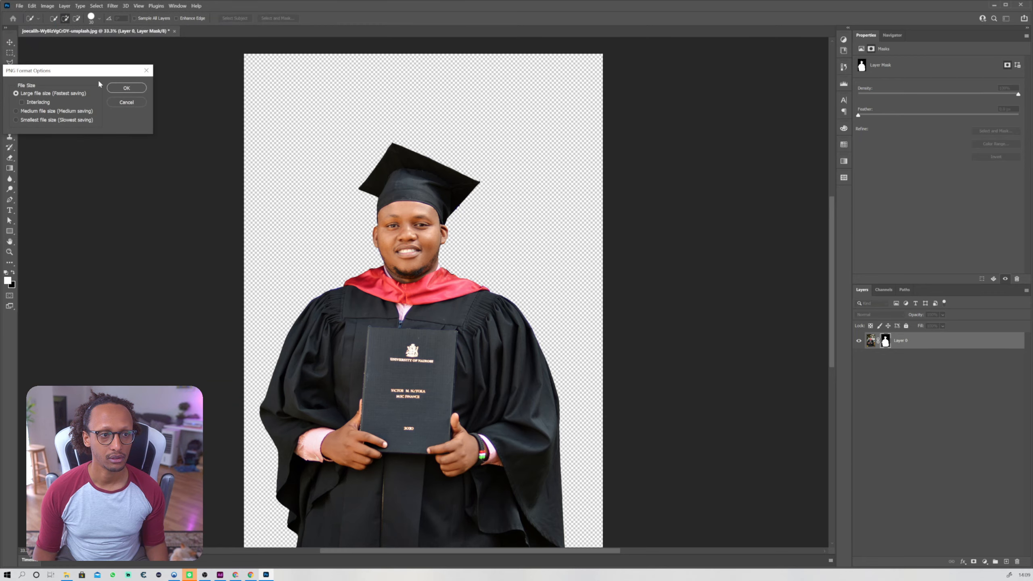
pyautogui.click(127, 88)
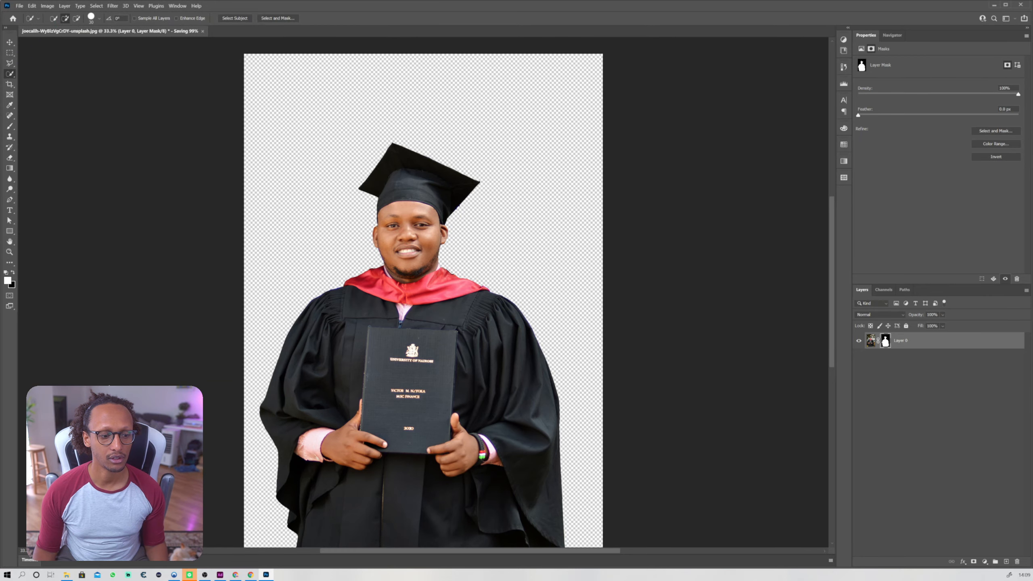
# Switch back to Adobe XD and bring the cut-out graduate PNG from the Downloads folder onto its canvas.
pyautogui.click(994, 5)
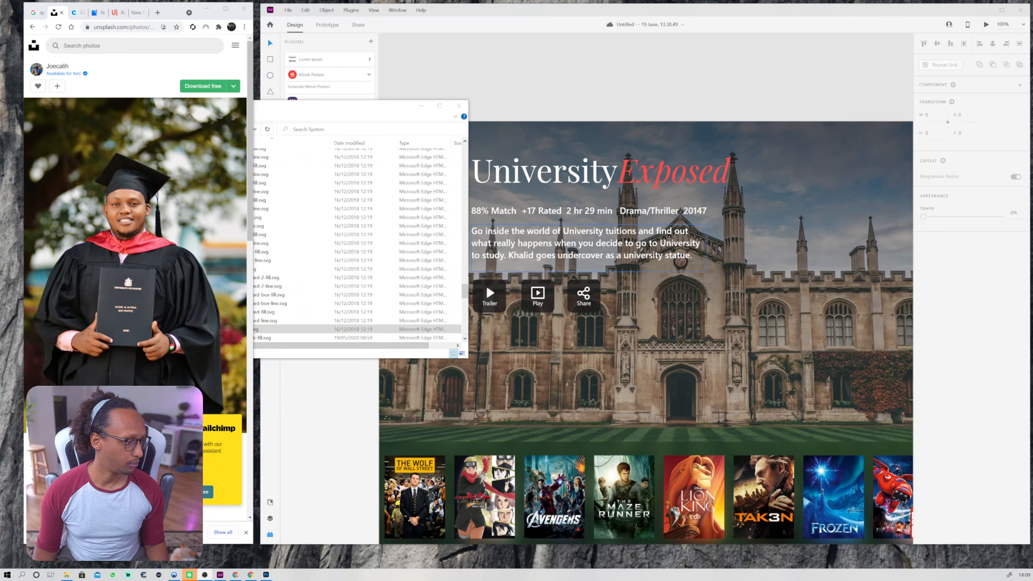
pyautogui.press('super+e')
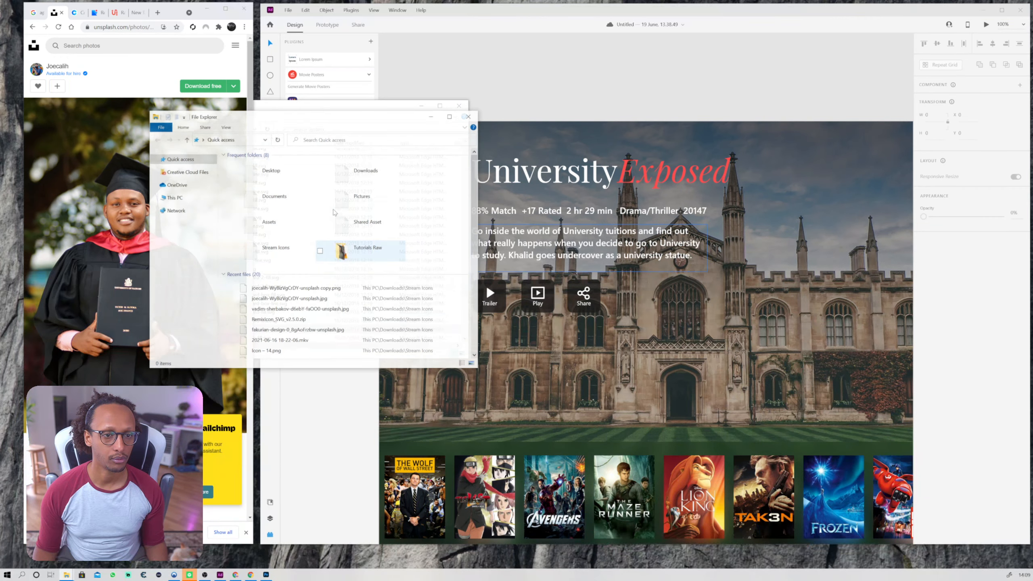
pyautogui.doubleClick(358, 179)
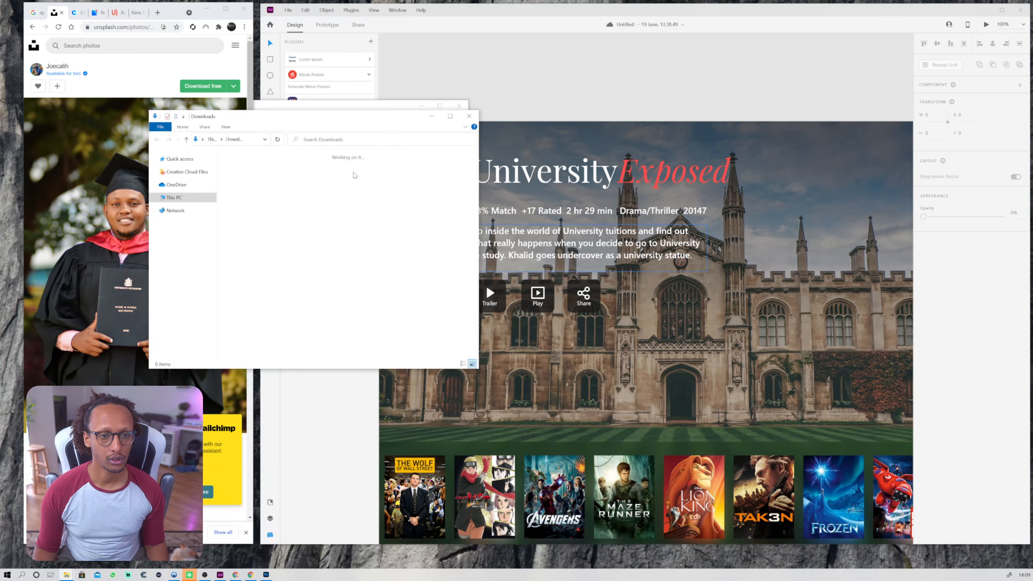
pyautogui.click(245, 189)
pyautogui.moveTo(609, 59); pyautogui.dragTo(592, 66)
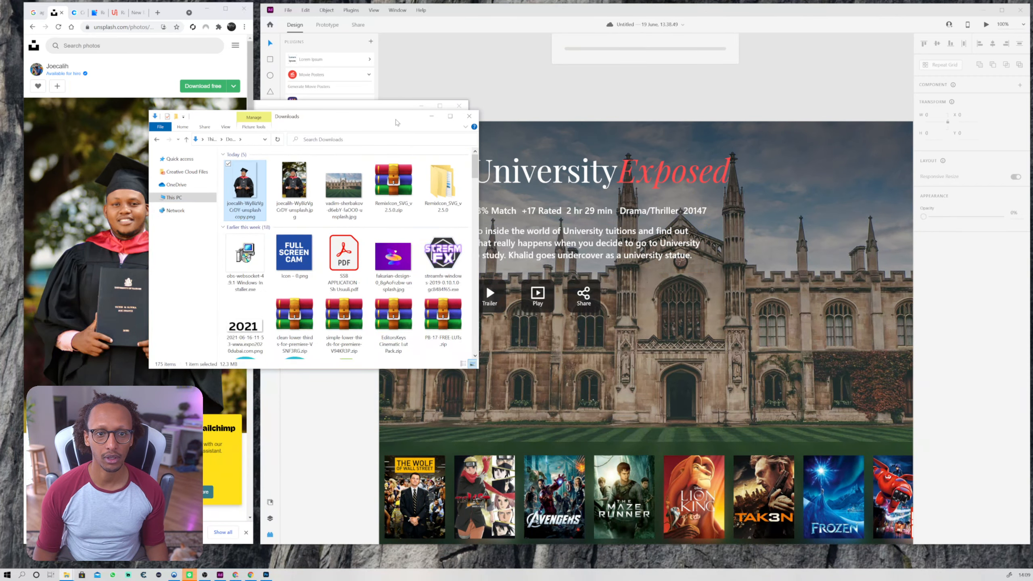
pyautogui.click(468, 116)
pyautogui.click(503, 86)
# Scale the imported graduate picture down to about 682 × 1026 and place it over the right side of the University Exposed artboard.
pyautogui.scroll(-3, 550, 155)
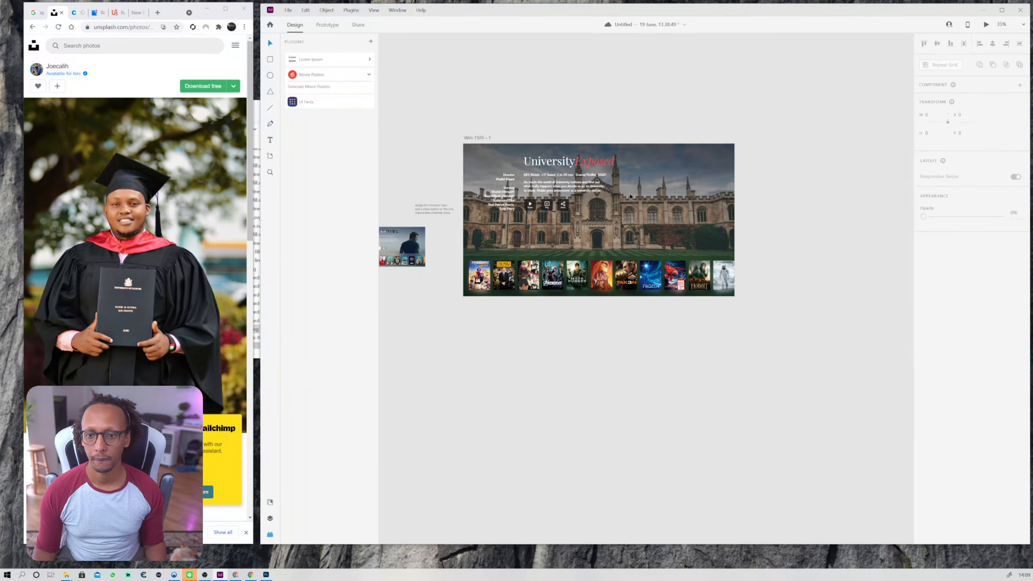
pyautogui.click(695, 176)
pyautogui.scroll(-3, 751, 273)
pyautogui.moveTo(812, 401); pyautogui.dragTo(721, 353)
pyautogui.moveTo(793, 159); pyautogui.dragTo(678, 409)
pyautogui.moveTo(624, 433); pyautogui.dragTo(544, 84)
pyautogui.scroll(5, 528, 69)
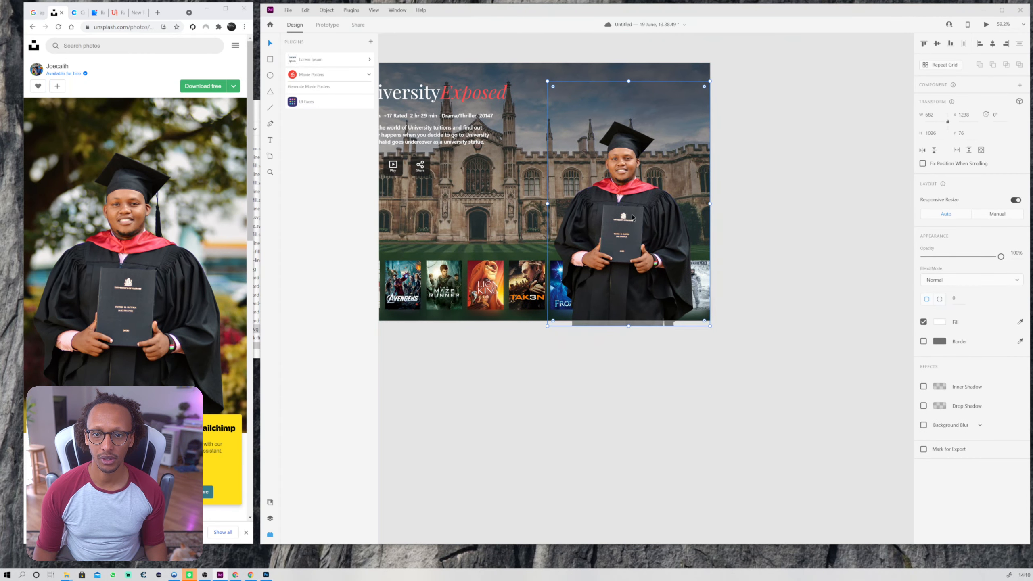
# Move the graduate picture up and to the left and enlarge it to about 814 × 1224, with its base on the artboard's bottom edge.
pyautogui.moveTo(633, 218); pyautogui.dragTo(620, 180)
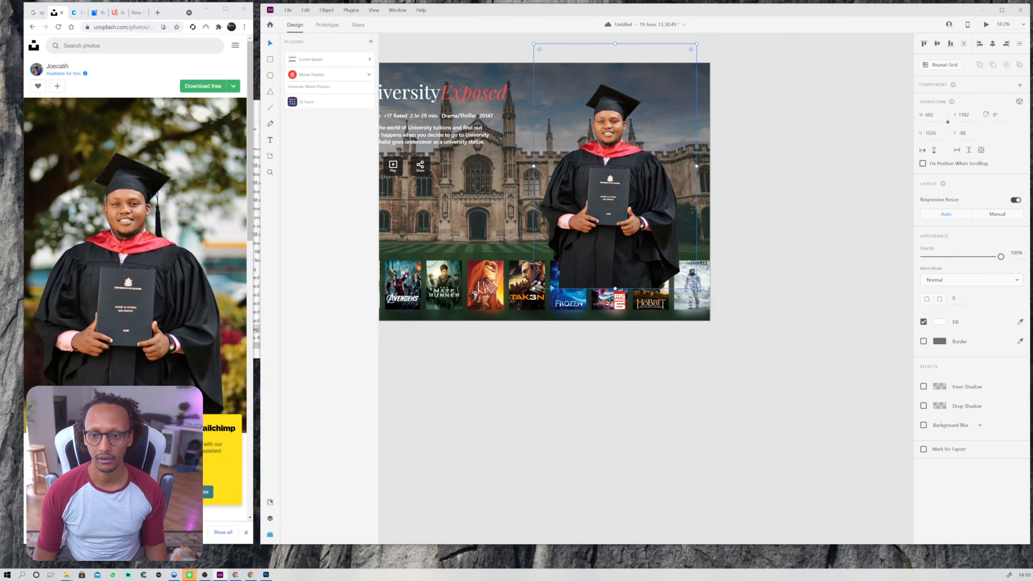
pyautogui.moveTo(696, 288); pyautogui.dragTo(717, 323)
pyautogui.moveTo(582, 354); pyautogui.dragTo(656, 445)
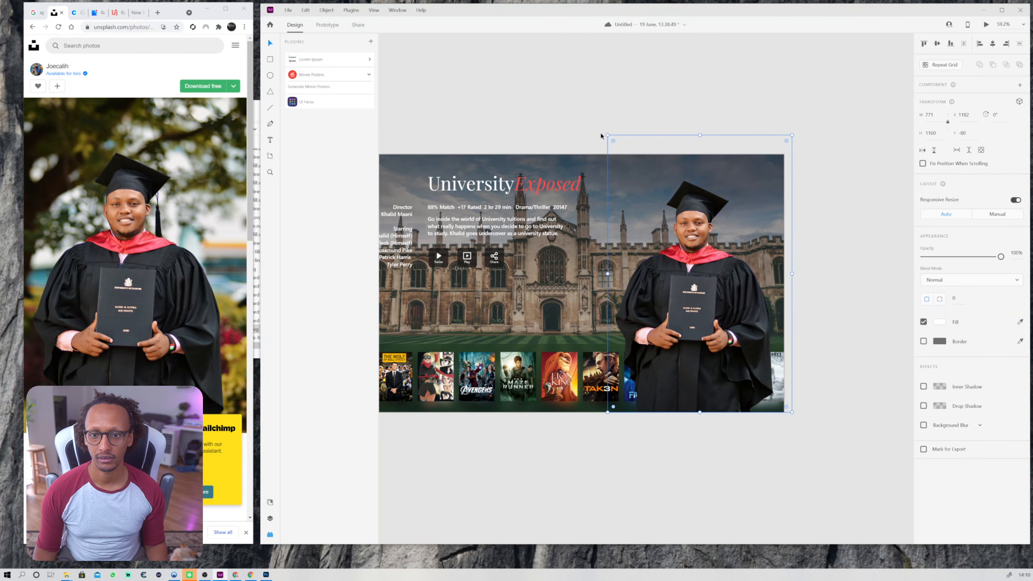
pyautogui.moveTo(608, 134); pyautogui.dragTo(597, 119)
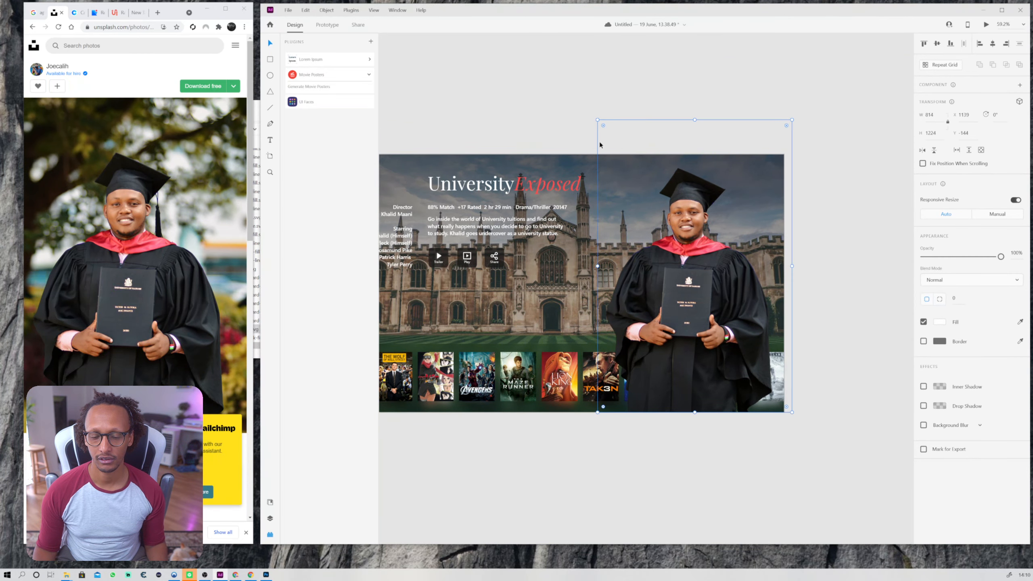
pyautogui.moveTo(707, 306); pyautogui.dragTo(721, 277)
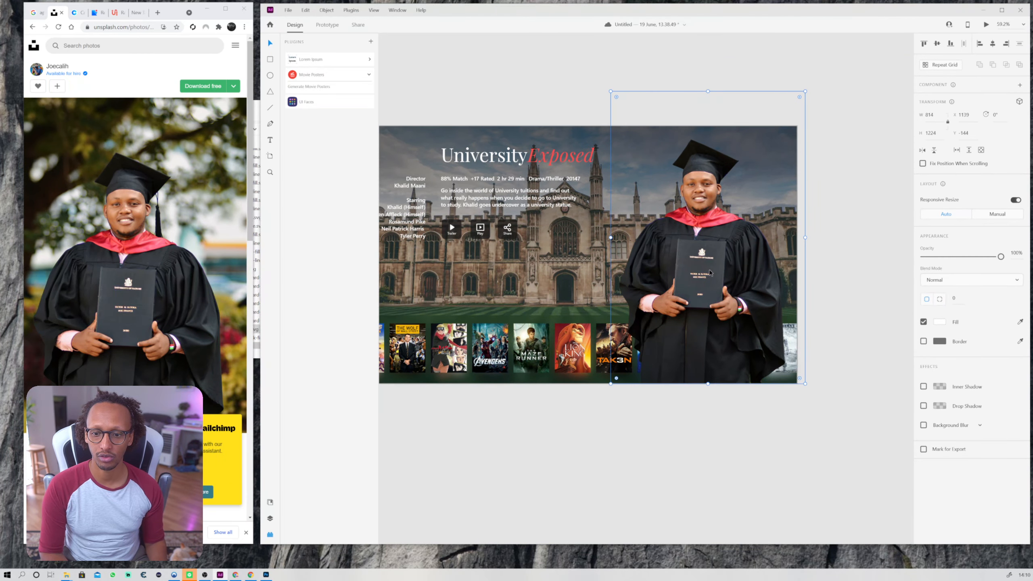
# Send the graduate picture backward so it sits behind the movie poster row and the dark gradient at the artboard's bottom.
pyautogui.hotkey('ctrl', '[')
pyautogui.hotkey('ctrl', '[')
pyautogui.hotkey('ctrl', ']')
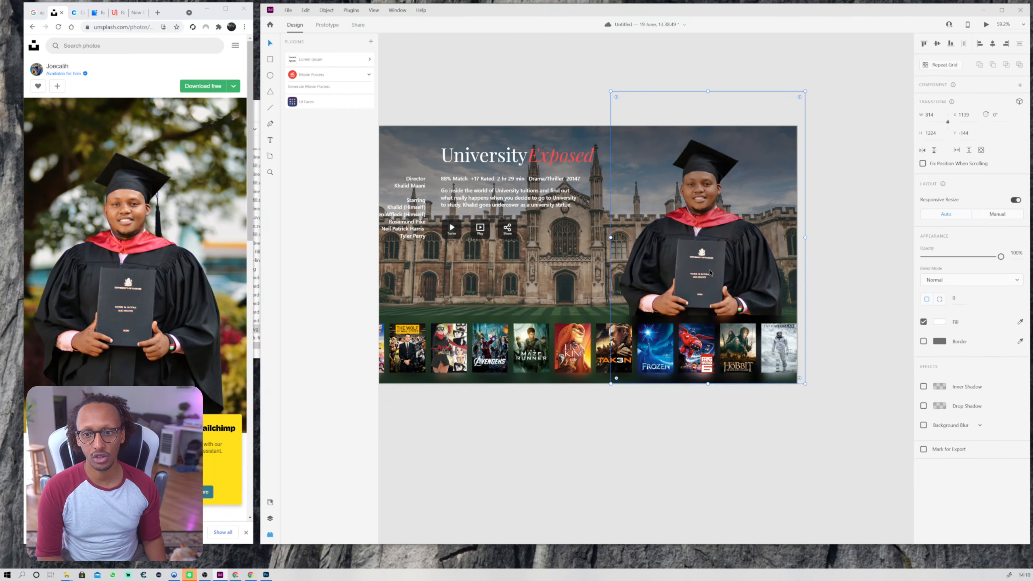
pyautogui.hotkey('ctrl', '[')
pyautogui.hotkey('ctrl', ']')
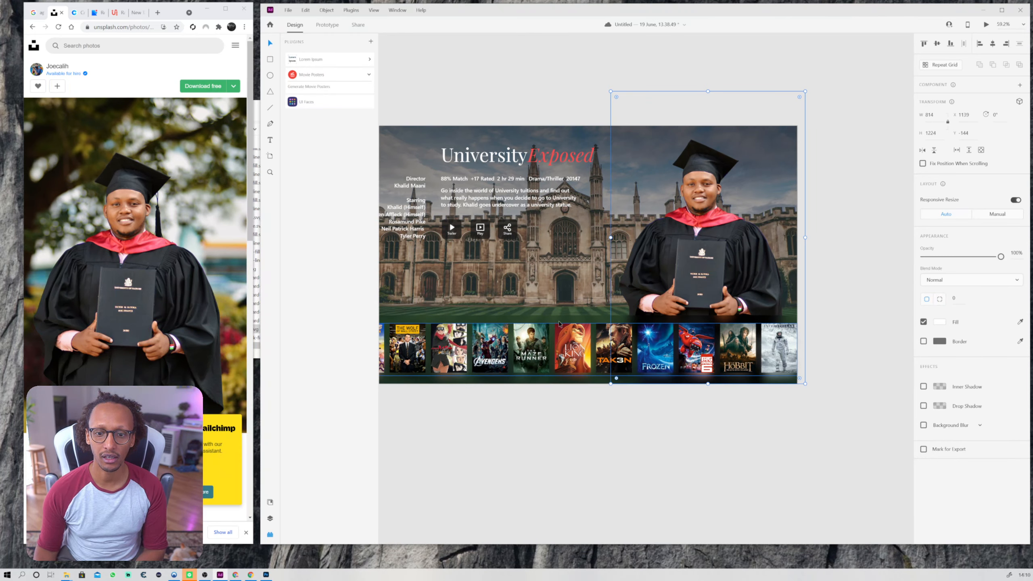
pyautogui.click(798, 468)
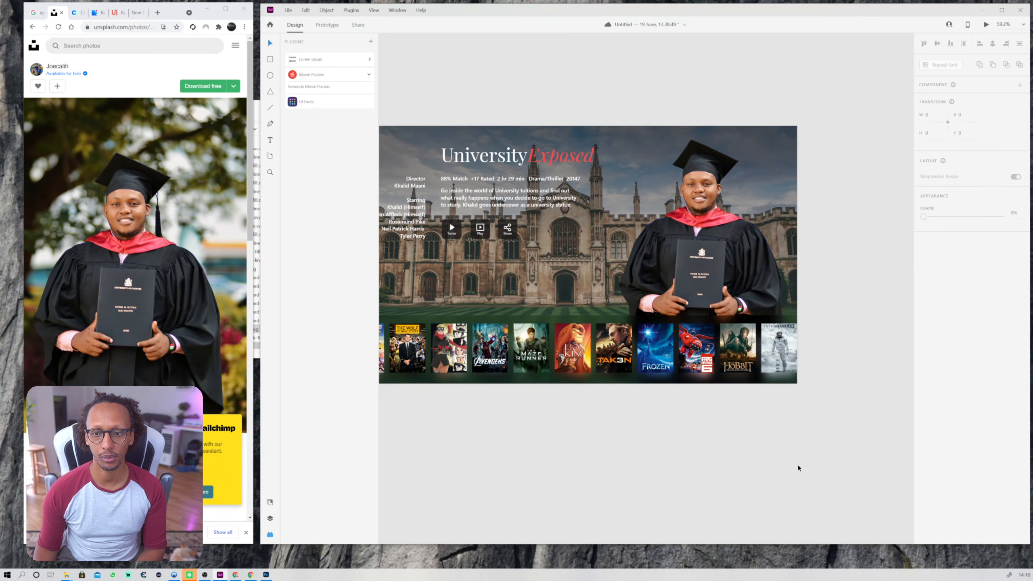
# Shift the graduate picture left to align its right edge with the artboard's right edge, and review the composition.
pyautogui.moveTo(735, 427); pyautogui.dragTo(828, 442)
pyautogui.moveTo(799, 227); pyautogui.dragTo(791, 227)
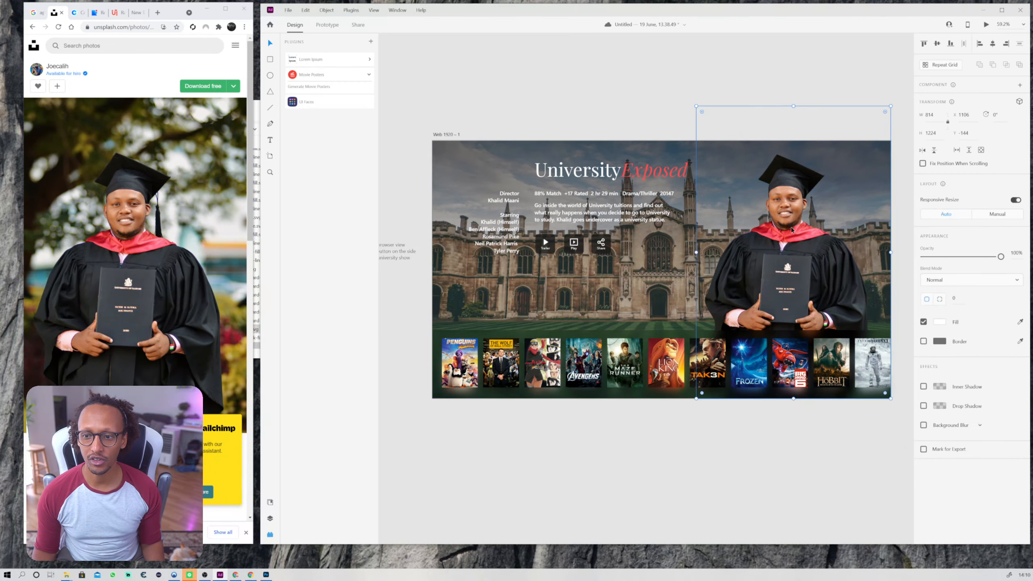
pyautogui.click(715, 139)
pyautogui.scroll(2, 755, 234)
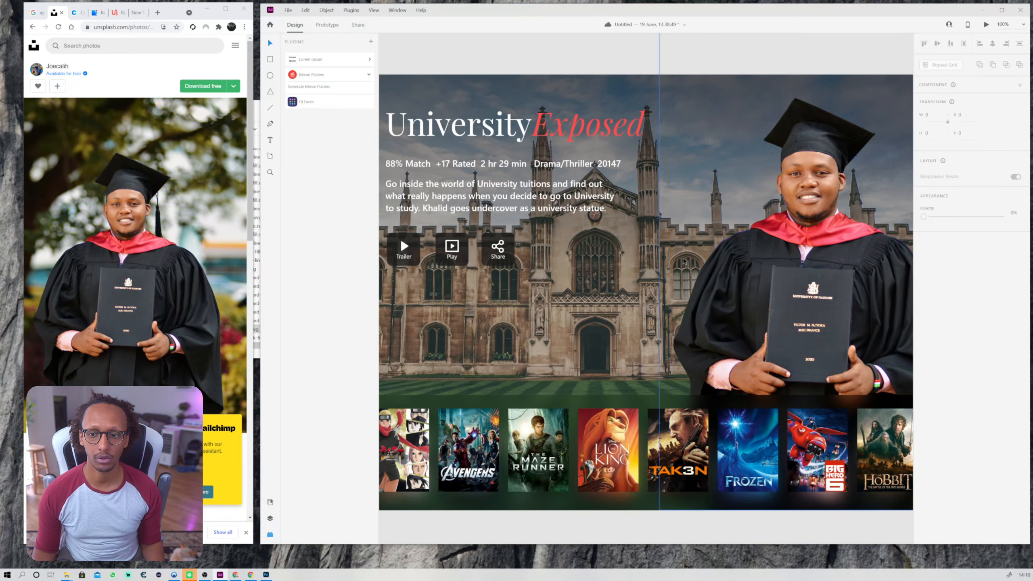
pyautogui.scroll(-1, 745, 280)
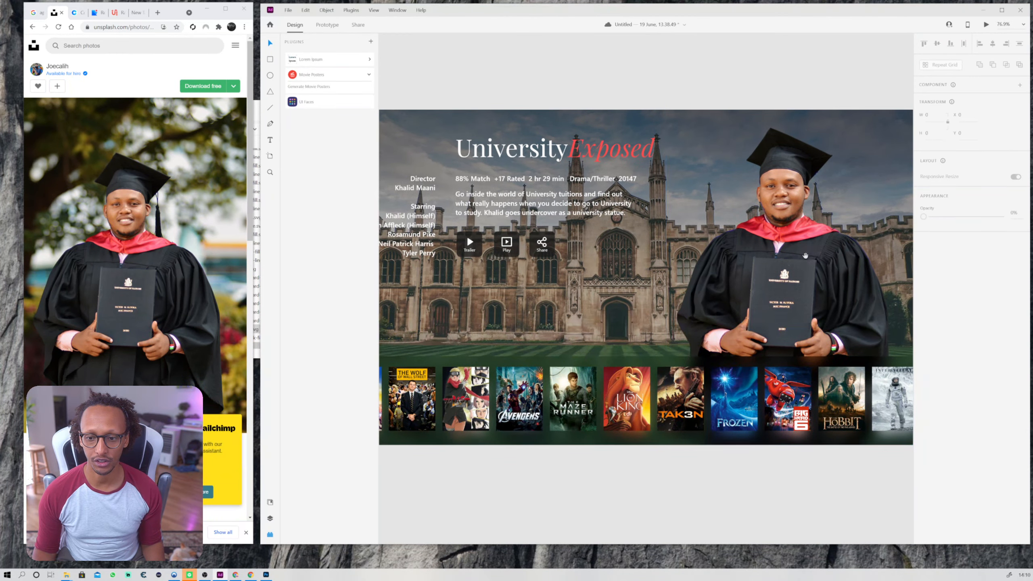
pyautogui.scroll(-1, 806, 259)
pyautogui.hscroll(2, 805, 259)
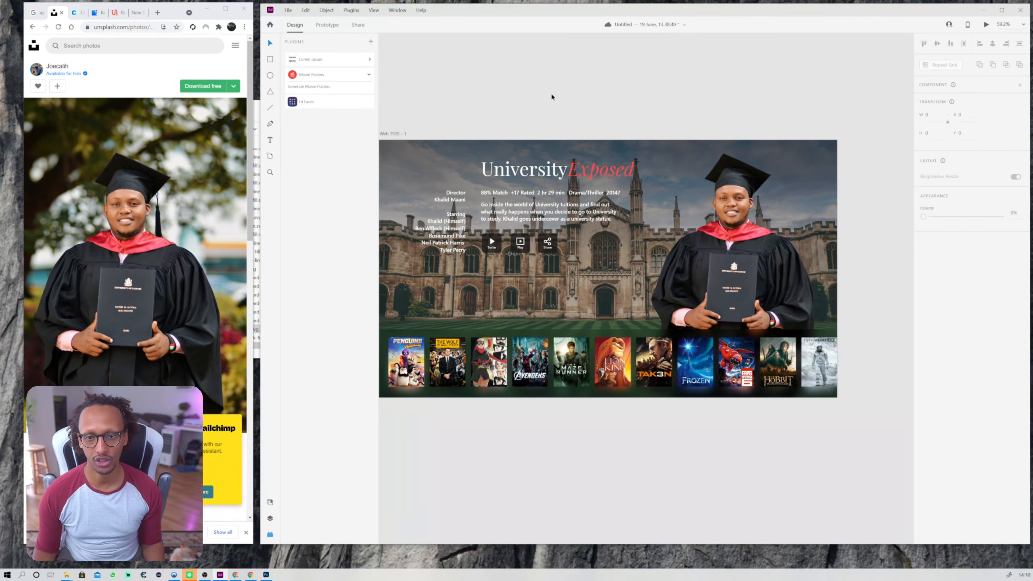
pyautogui.scroll(-1, 576, 137)
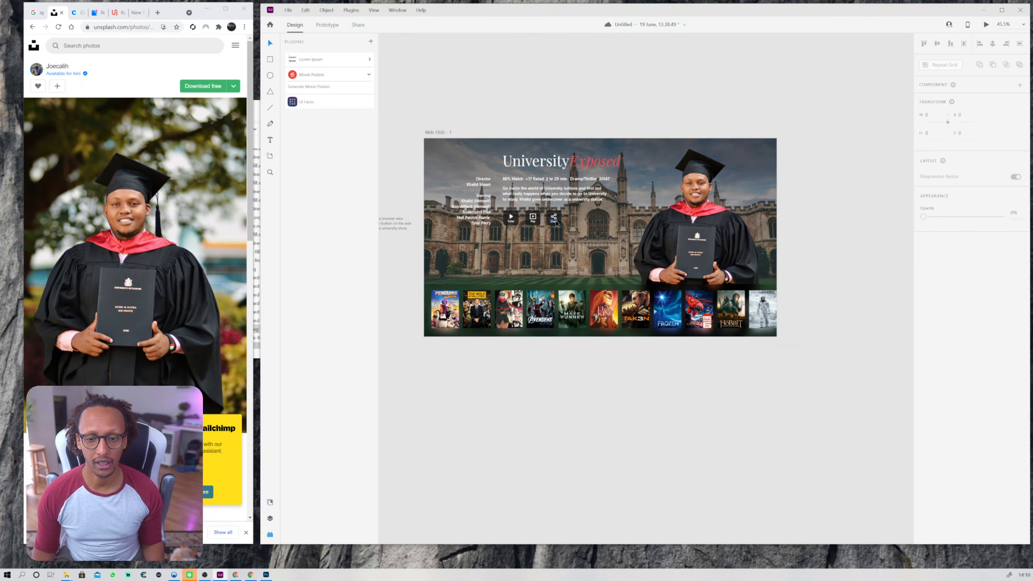
# Draw a white rectangle about 411 × 144 below the Trailer, Play and Share buttons and remove its border.
pyautogui.scroll(2, 557, 223)
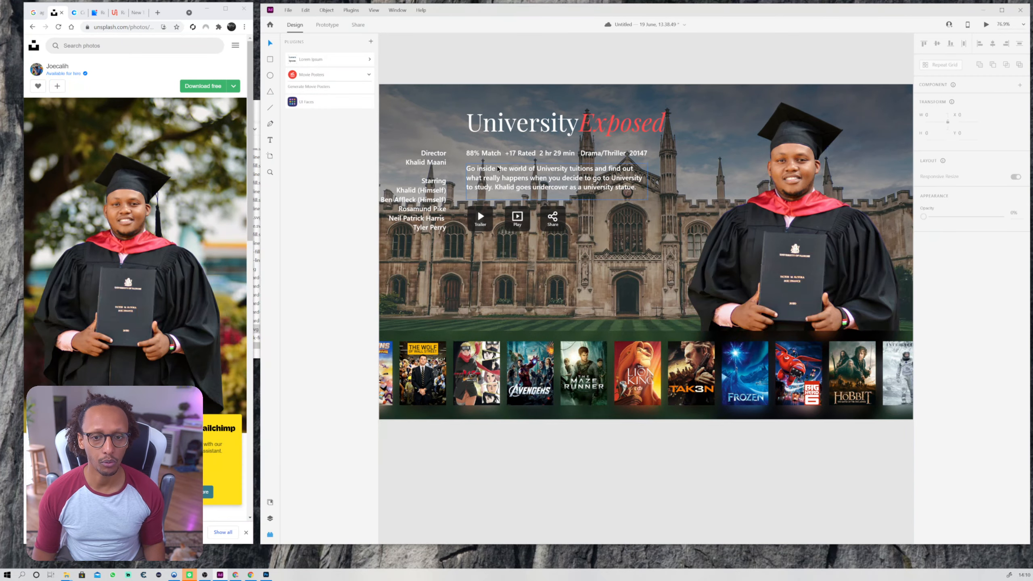
pyautogui.press('r')
pyautogui.scroll(1, 521, 244)
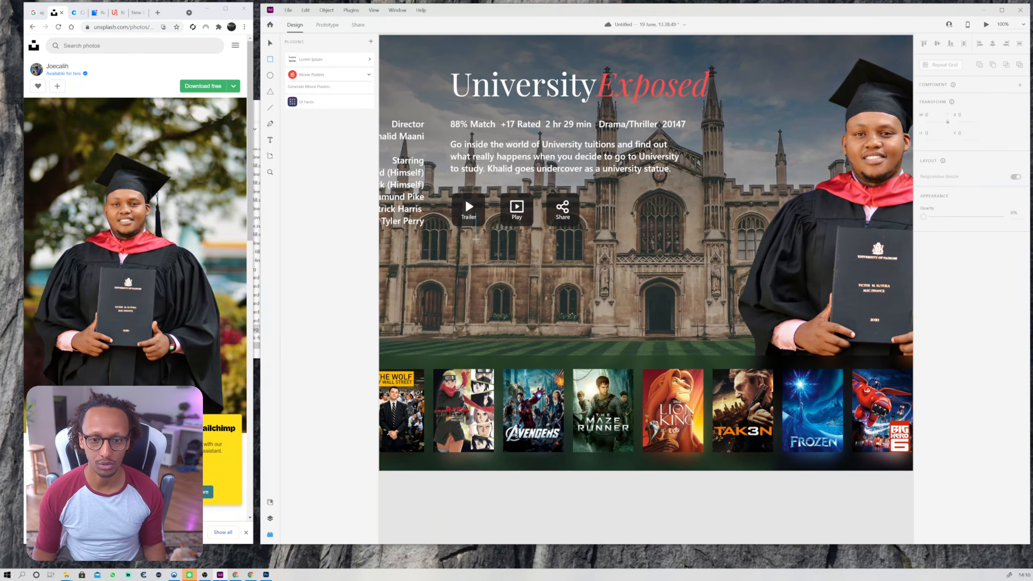
pyautogui.moveTo(486, 242); pyautogui.dragTo(653, 301)
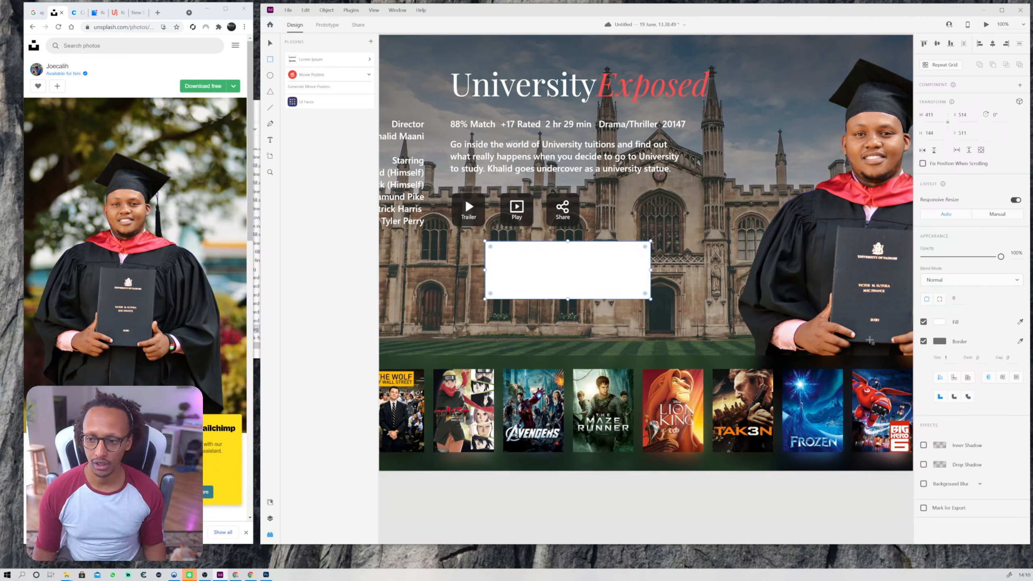
pyautogui.click(923, 340)
# Round the white rectangle's corners to a radius of 10 and shrink it to about 406 × 133.
pyautogui.press('v')
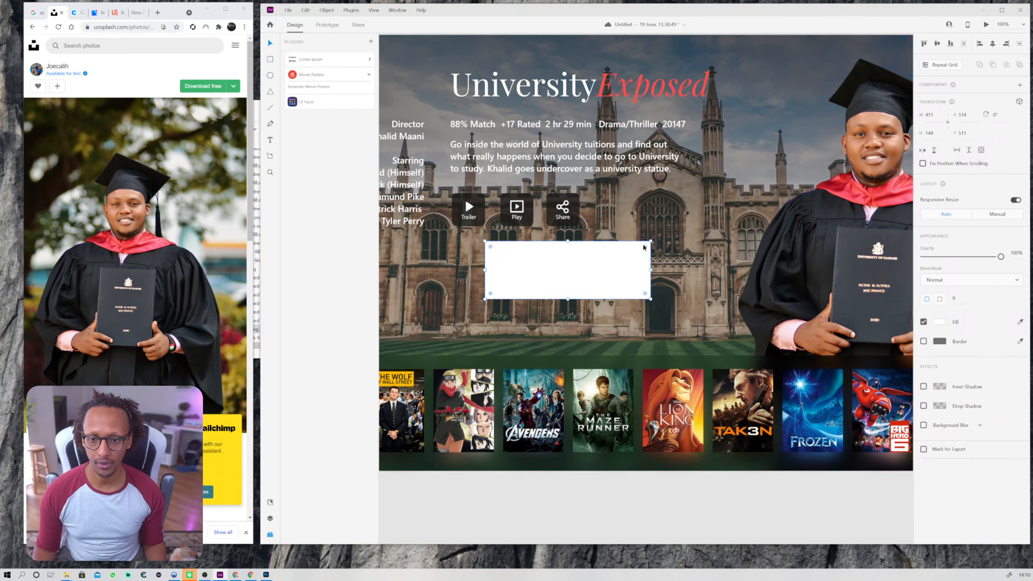
pyautogui.moveTo(645, 247); pyautogui.dragTo(649, 246)
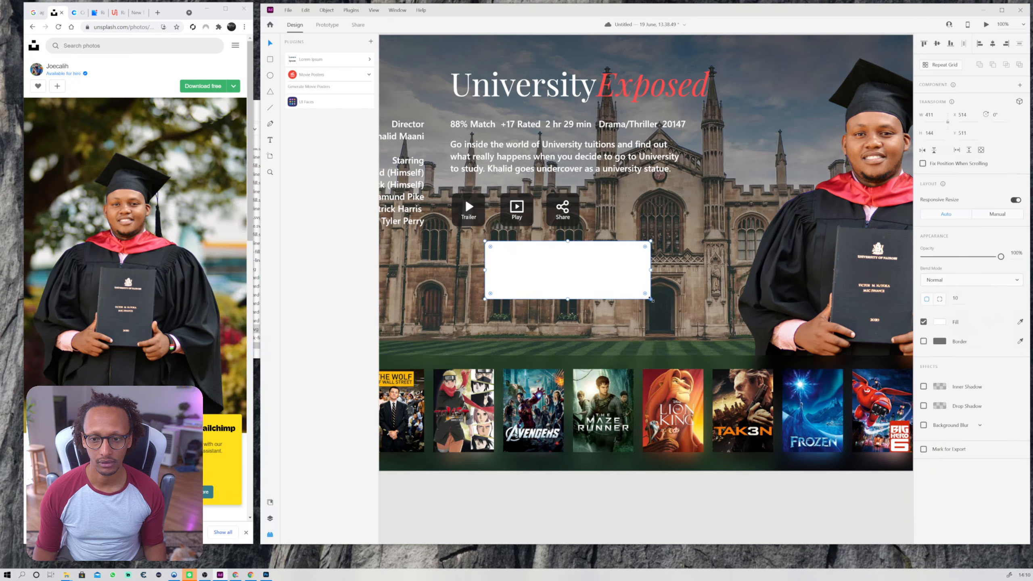
pyautogui.moveTo(652, 299); pyautogui.dragTo(649, 296)
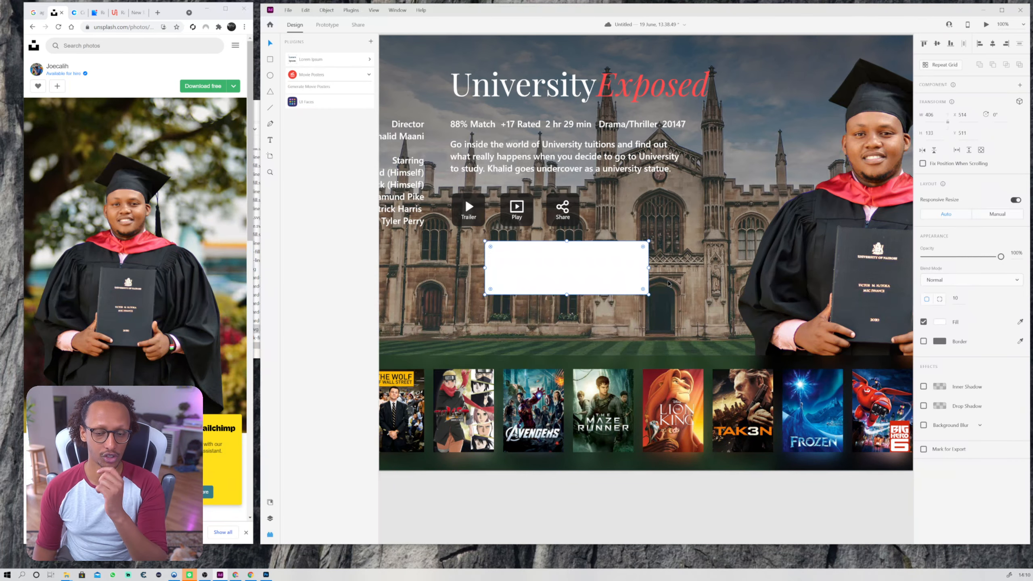
# Move the white rectangle out of the artboard onto the empty canvas below it.
pyautogui.scroll(-4, 685, 347)
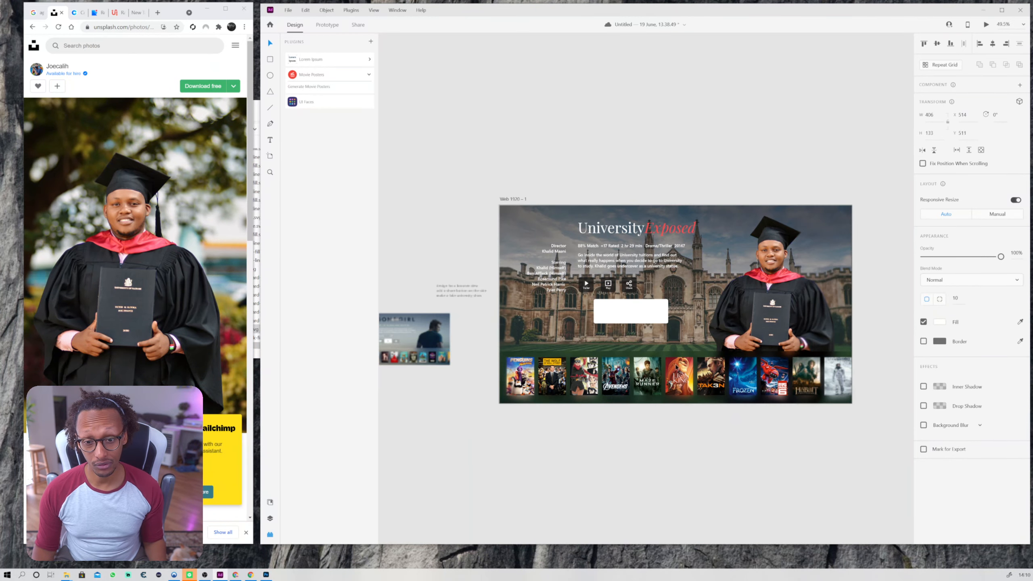
pyautogui.moveTo(644, 441); pyautogui.dragTo(512, 383)
pyautogui.moveTo(497, 255); pyautogui.dragTo(590, 433)
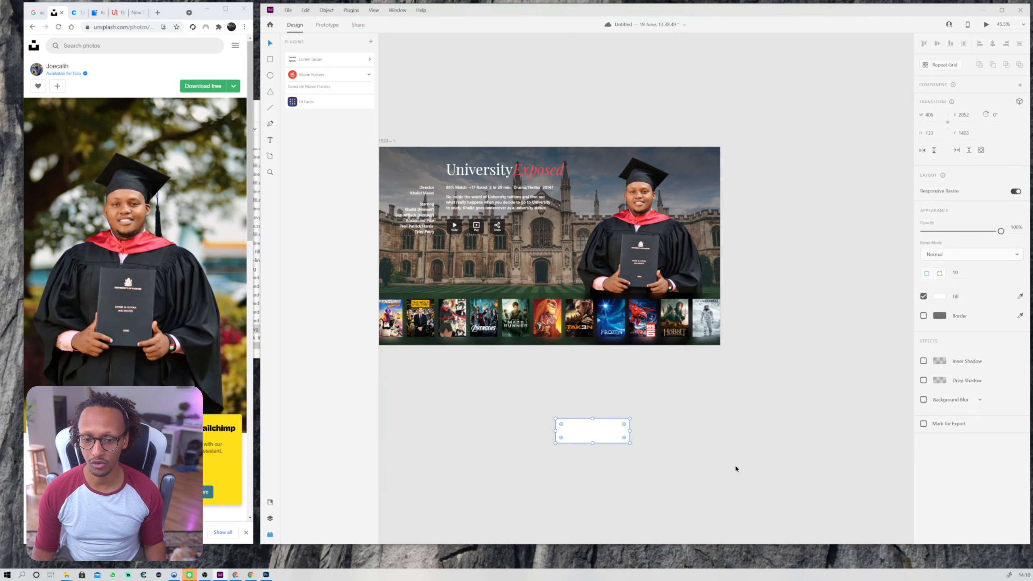
# Give the white rectangle a drop shadow with a blur of 20.
pyautogui.click(927, 381)
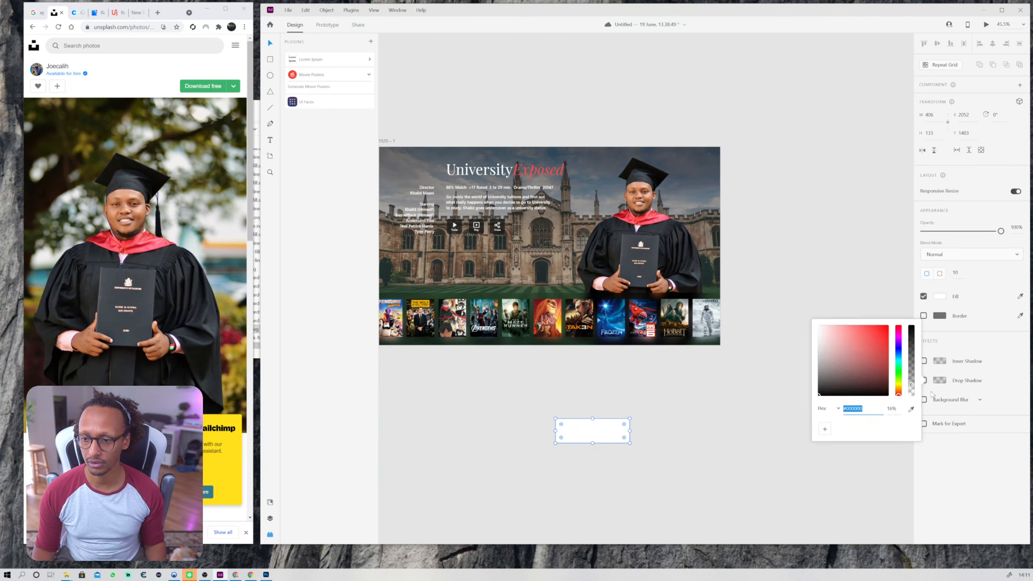
pyautogui.click(925, 401)
pyautogui.click(923, 381)
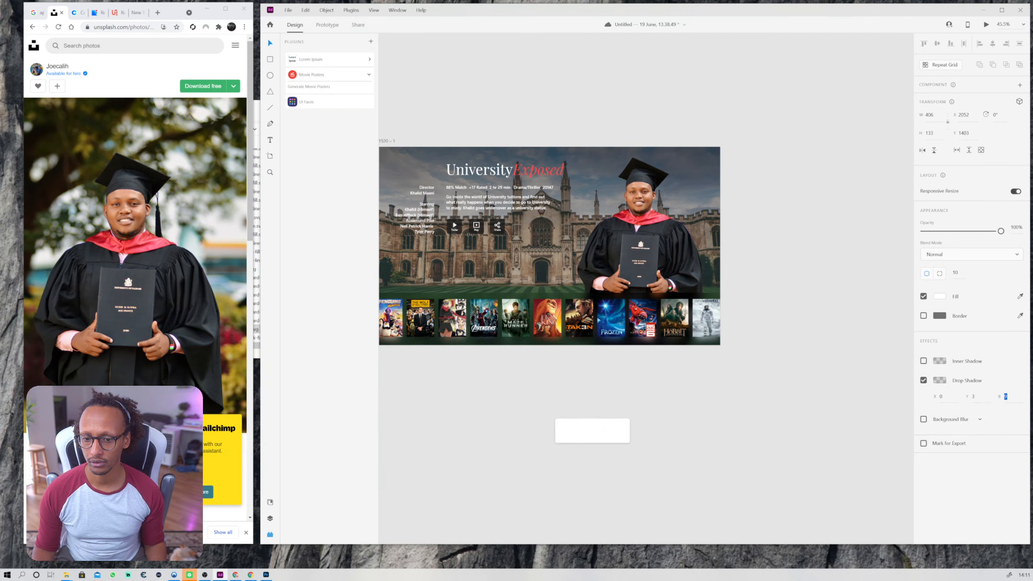
pyautogui.write('20')
pyautogui.press('Return')
pyautogui.click(669, 450)
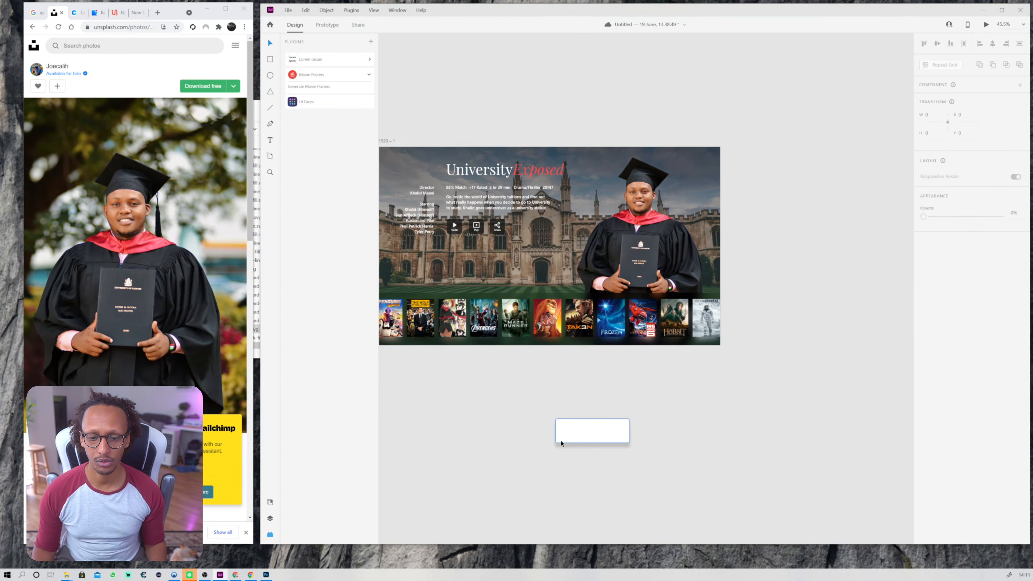
# Draw a rectangle about 1920 × 1089 covering the whole artboard and remove its border.
pyautogui.hscroll(-3, 384, 176)
pyautogui.scroll(1, 383, 176)
pyautogui.click(270, 59)
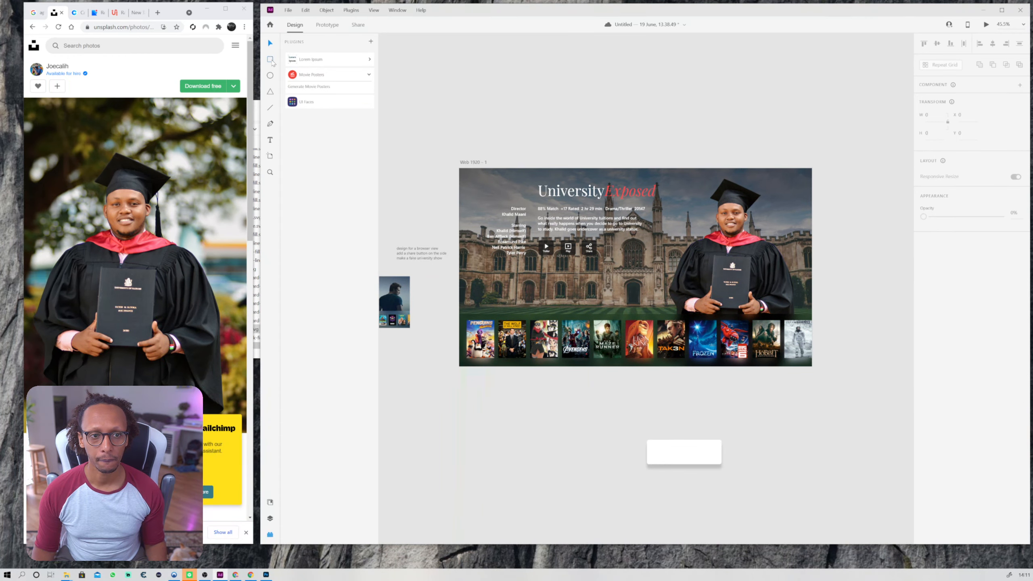
pyautogui.moveTo(460, 168)
pyautogui.mouseDown()
pyautogui.moveTo(812, 351)
pyautogui.moveTo(811, 368)
pyautogui.mouseUp()
pyautogui.click(940, 342)
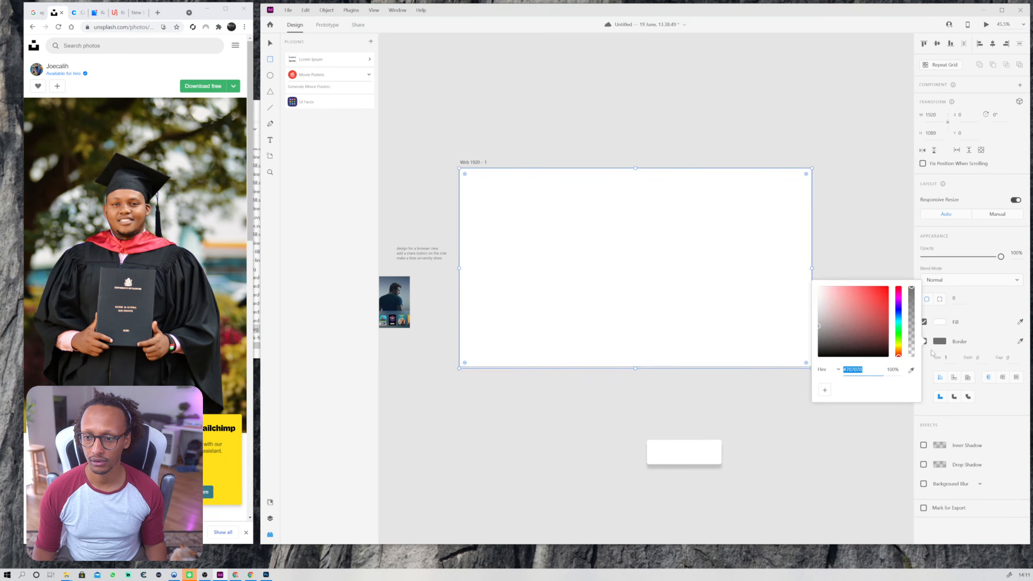
pyautogui.click(923, 341)
# Fill the full-artboard rectangle with black #000000 and lower its opacity to 57%.
pyautogui.click(938, 322)
pyautogui.click(862, 338)
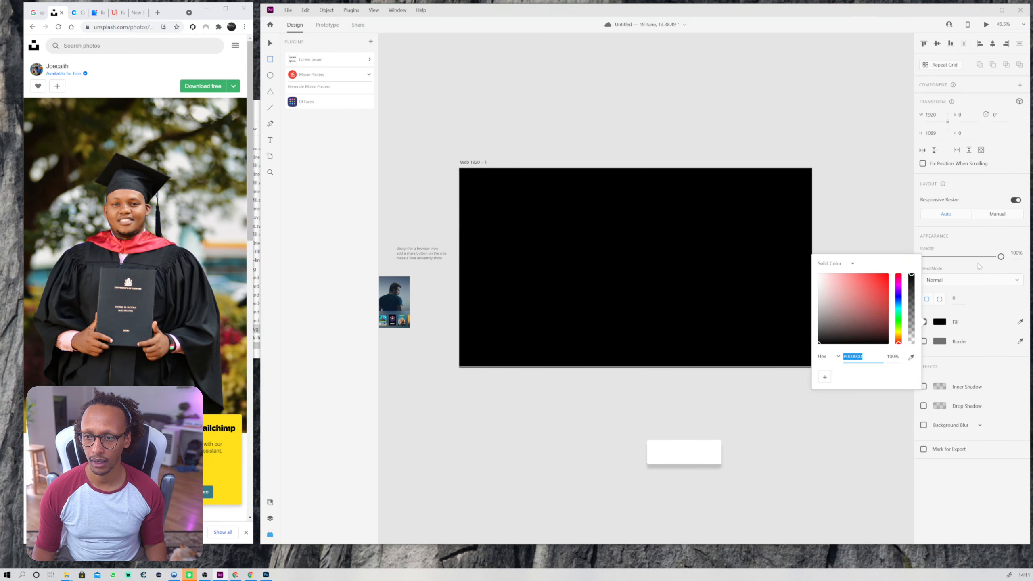
pyautogui.click(954, 264)
pyautogui.moveTo(959, 255); pyautogui.dragTo(968, 256)
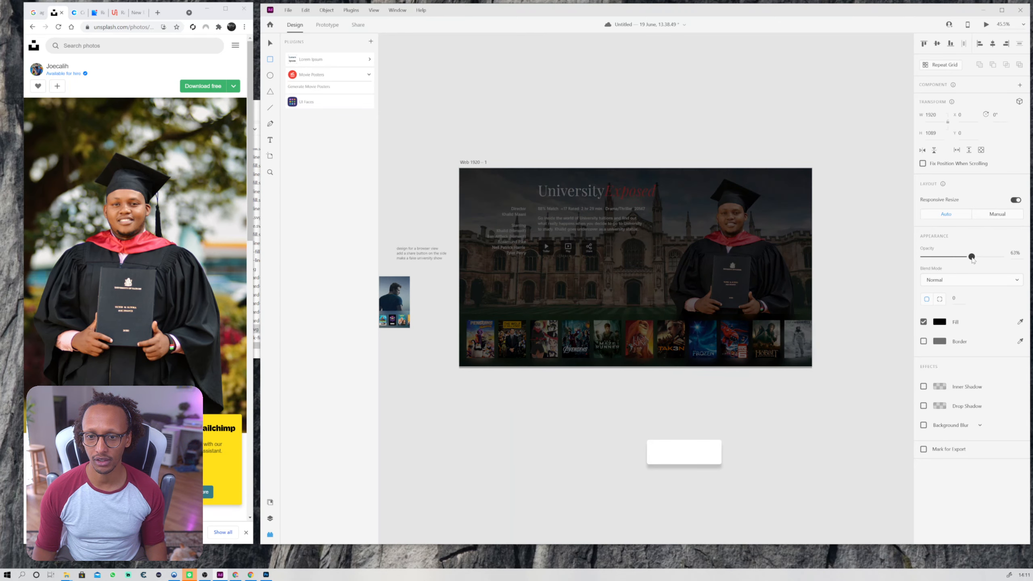
# Delete the white rounded card below the artboard.
pyautogui.press('v')
pyautogui.moveTo(715, 492); pyautogui.dragTo(687, 463)
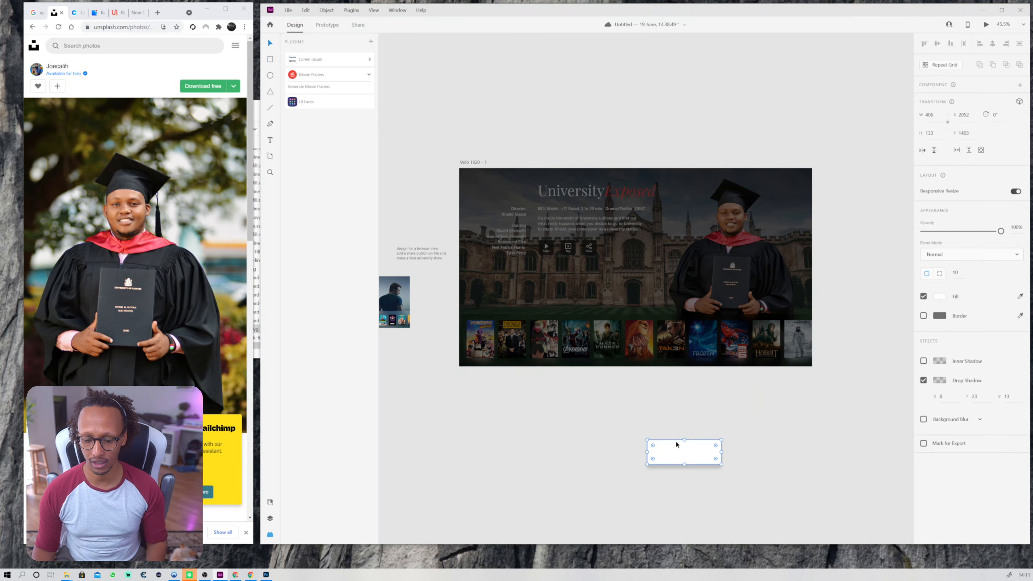
pyautogui.press('Delete')
# Shorten the black overlay to a height of 1080 so it matches the artboard's lower edge.
pyautogui.click(646, 348)
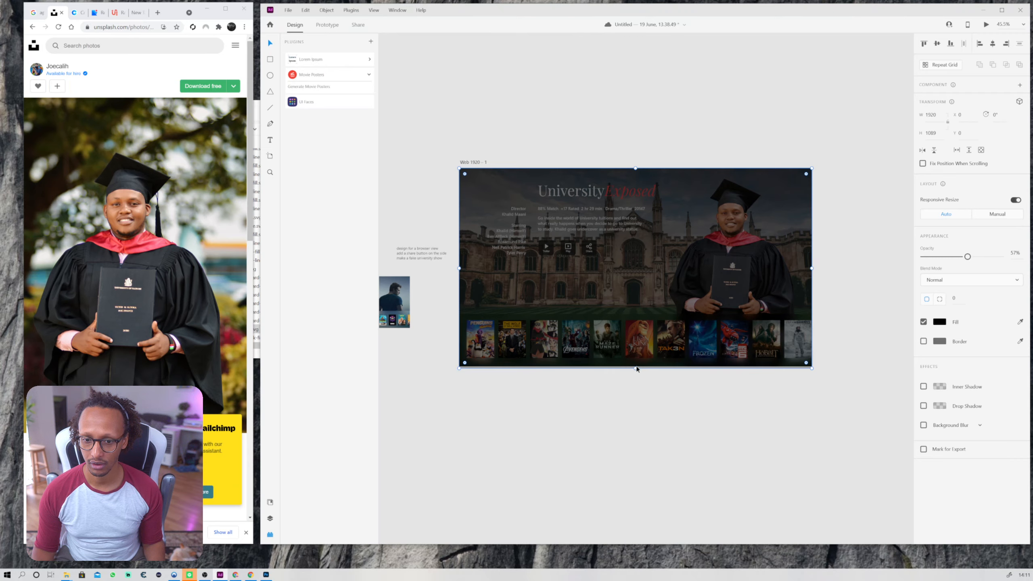
pyautogui.moveTo(635, 368); pyautogui.dragTo(635, 366)
pyautogui.click(648, 396)
# Add the text "Share this movie with your friends" on the overlay, enlarge it to size 30 and place it near the Share button.
pyautogui.scroll(3, 640, 337)
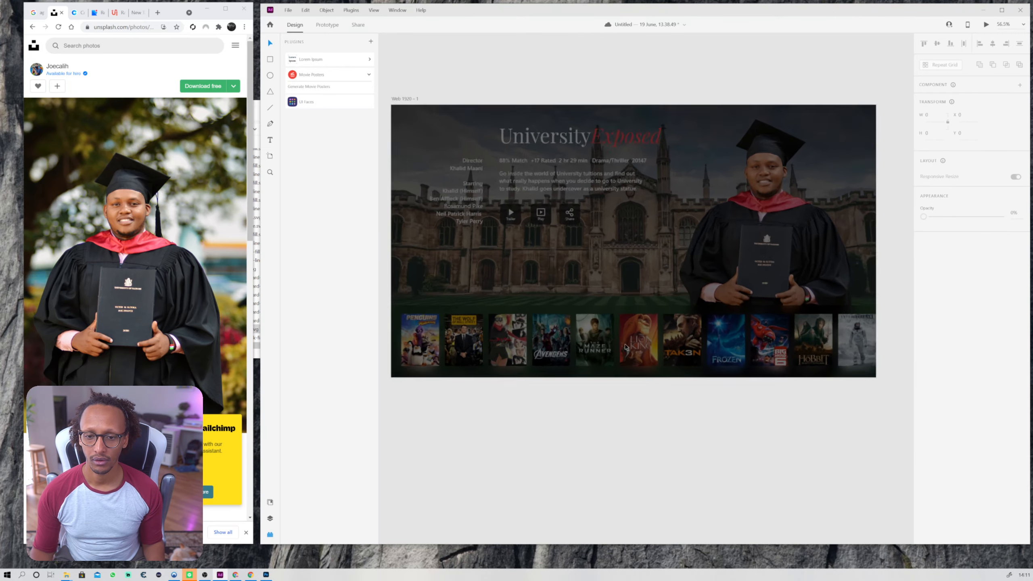
pyautogui.press('t')
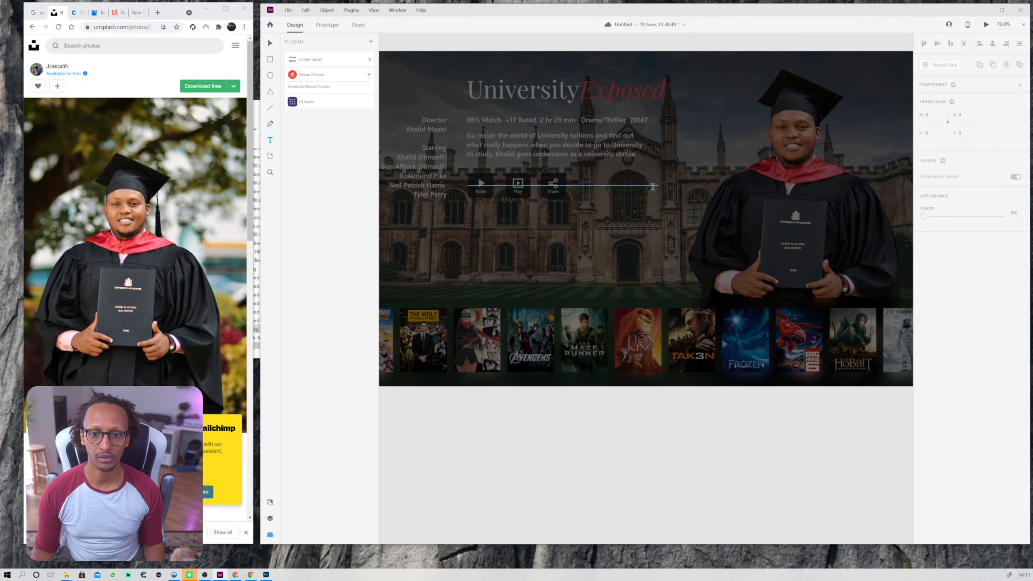
pyautogui.click(594, 106)
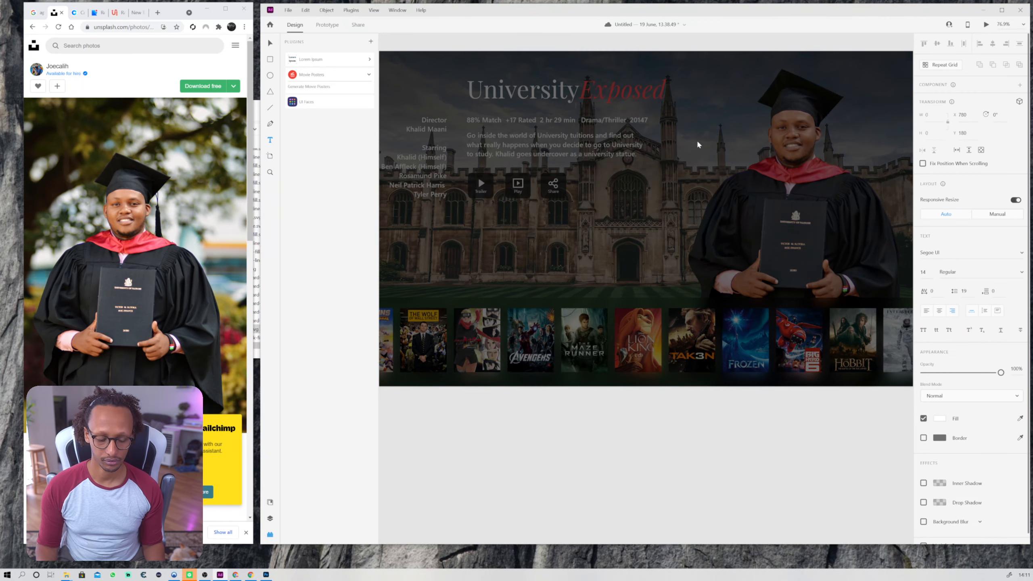
pyautogui.write('S')
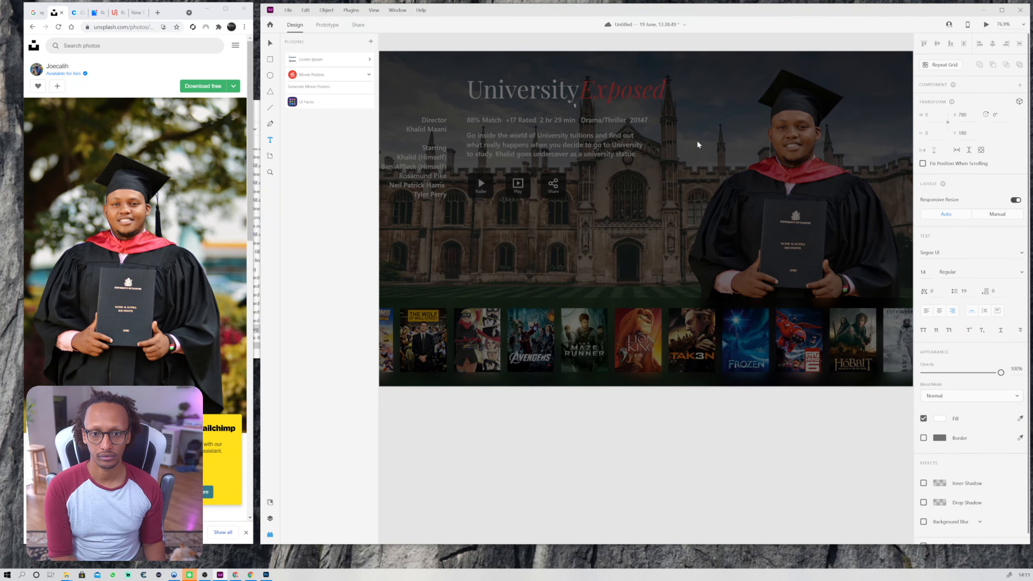
pyautogui.write('hare thi')
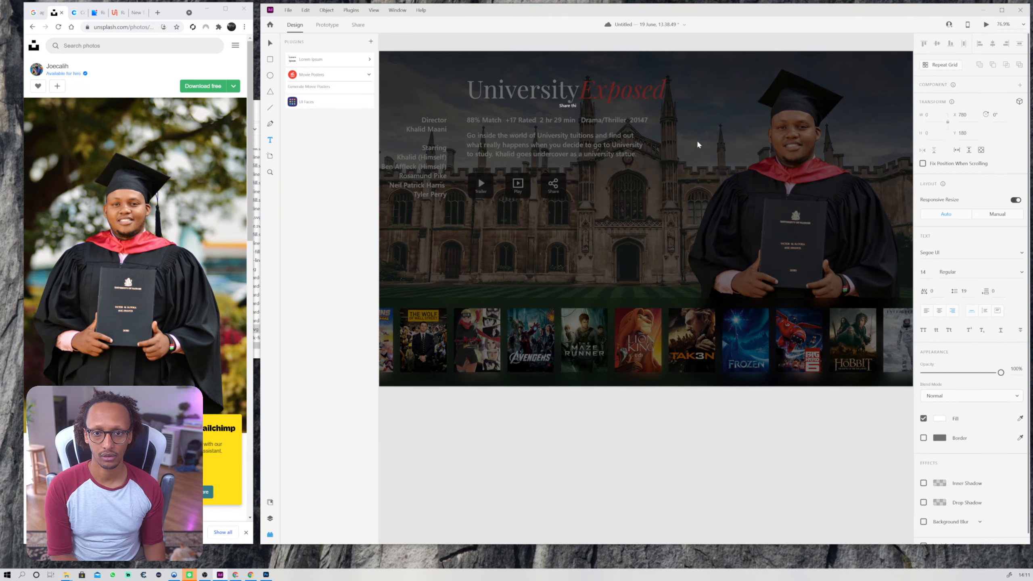
pyautogui.press('BackSpace')
pyautogui.press('BackSpace')
pyautogui.press('Escape')
pyautogui.write('hare this movie')
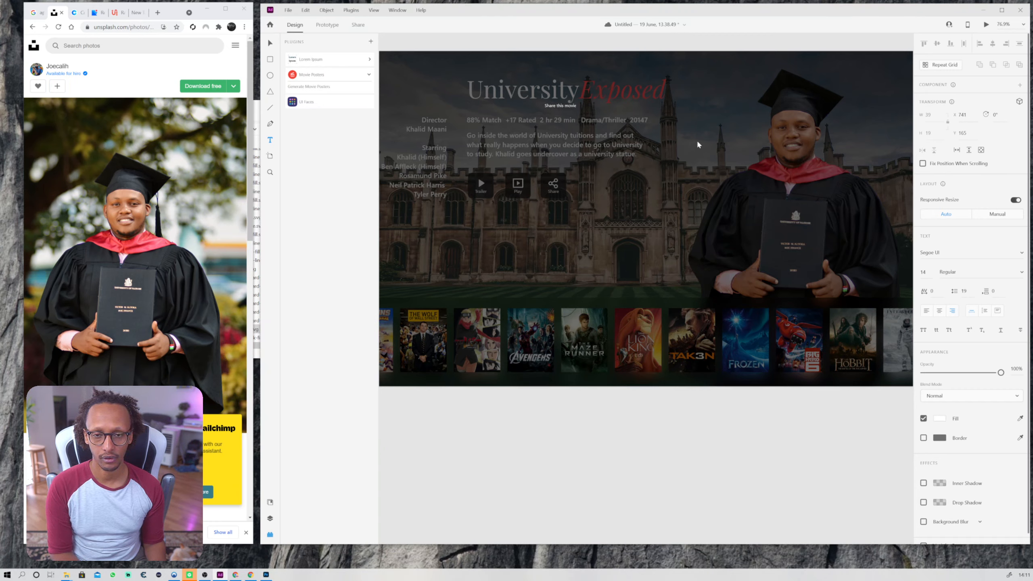
pyautogui.write(' with your fri')
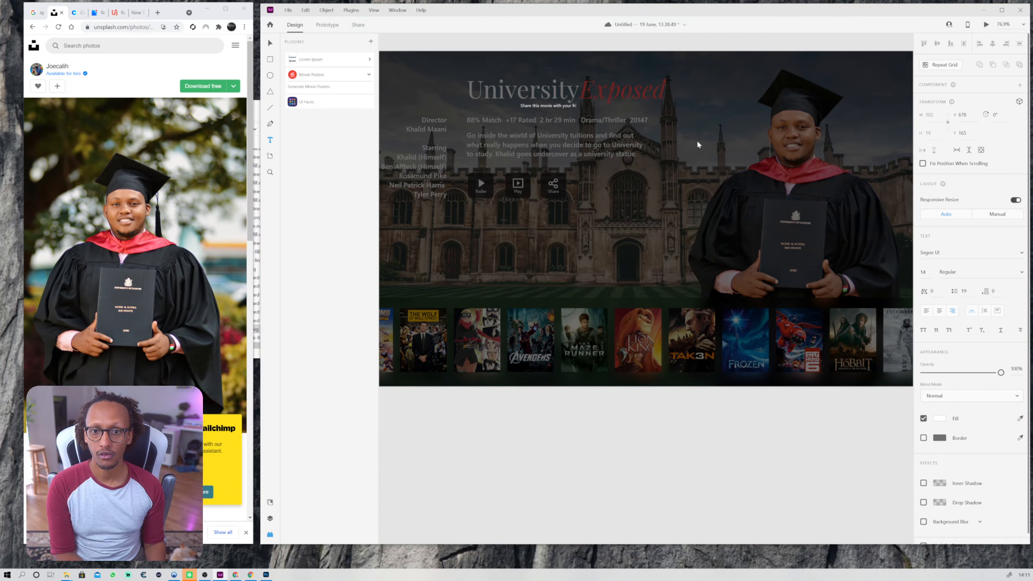
pyautogui.write('ends')
pyautogui.press('Escape')
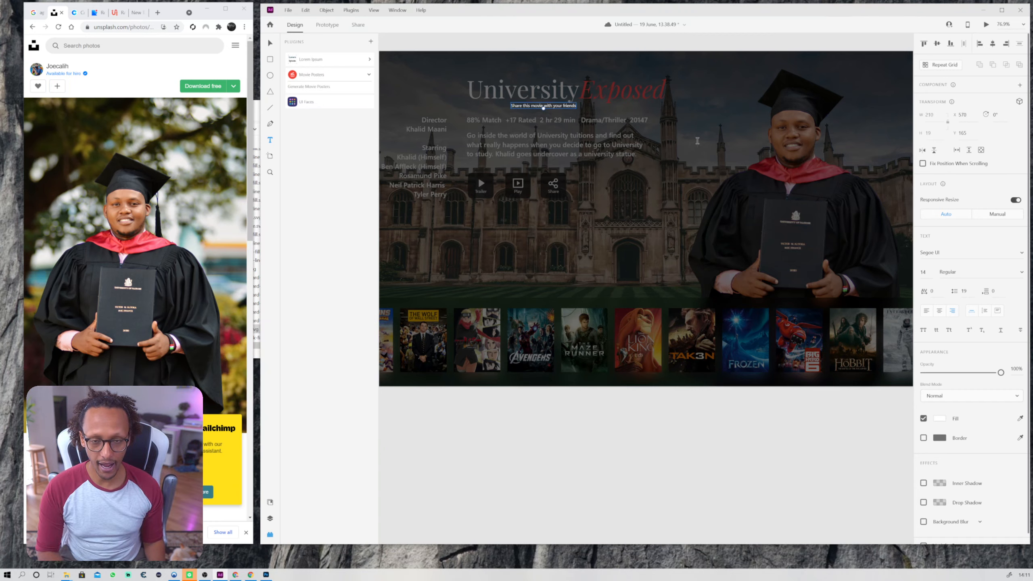
pyautogui.press('v')
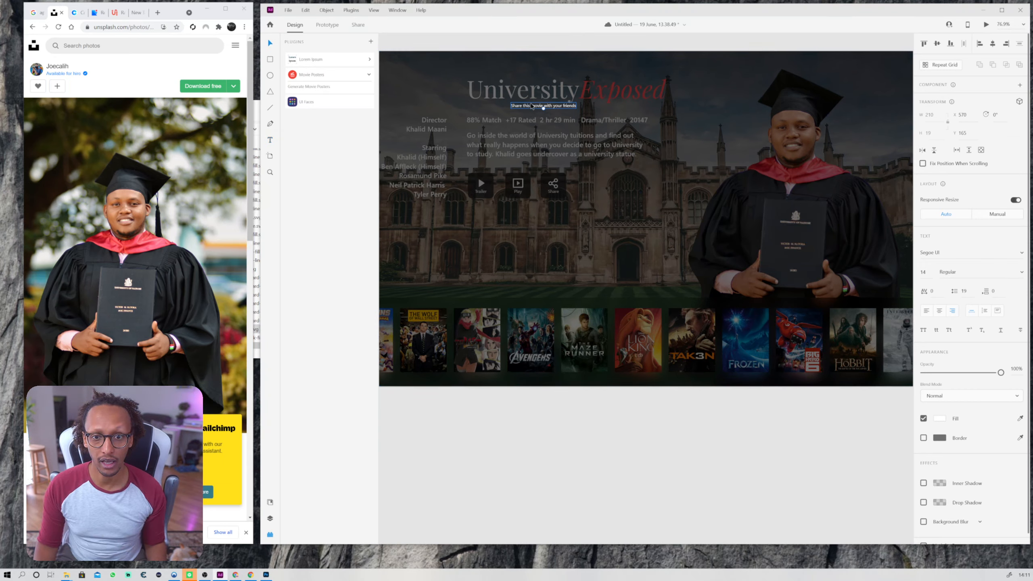
pyautogui.moveTo(532, 106); pyautogui.dragTo(612, 173)
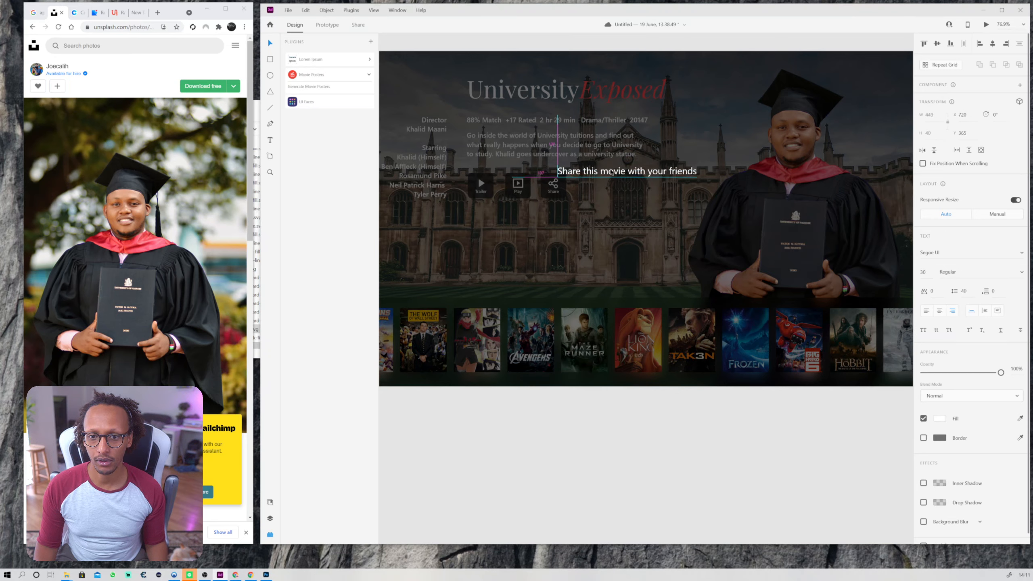
# Raise the black overlay's opacity to 69%.
pyautogui.click(721, 90)
pyautogui.moveTo(967, 256); pyautogui.dragTo(977, 257)
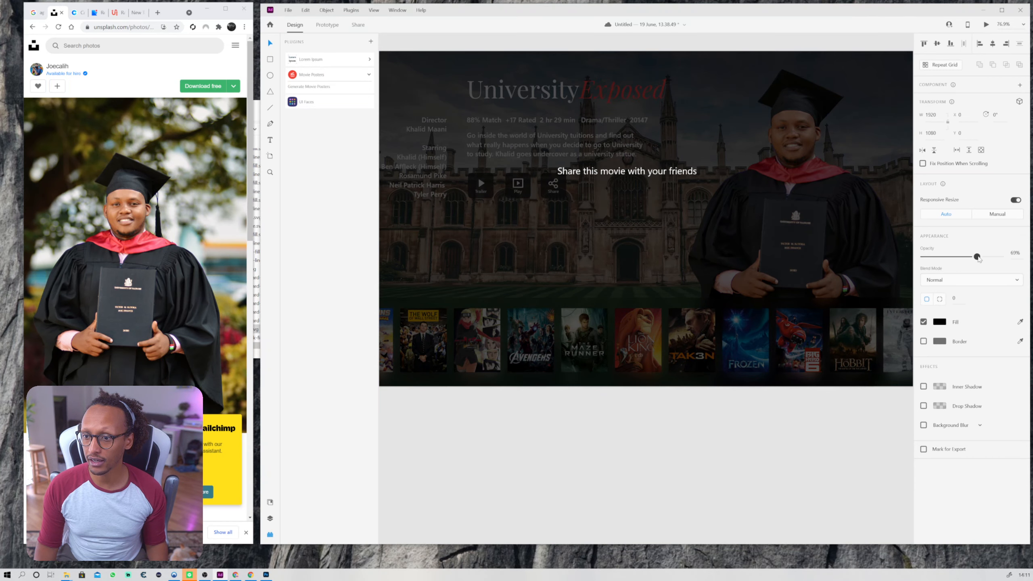
# Try object blur and background blur on the black overlay, with background blur brightness −10 and opacity 0%, and turn the blur off.
pyautogui.click(923, 425)
pyautogui.click(944, 426)
pyautogui.click(967, 443)
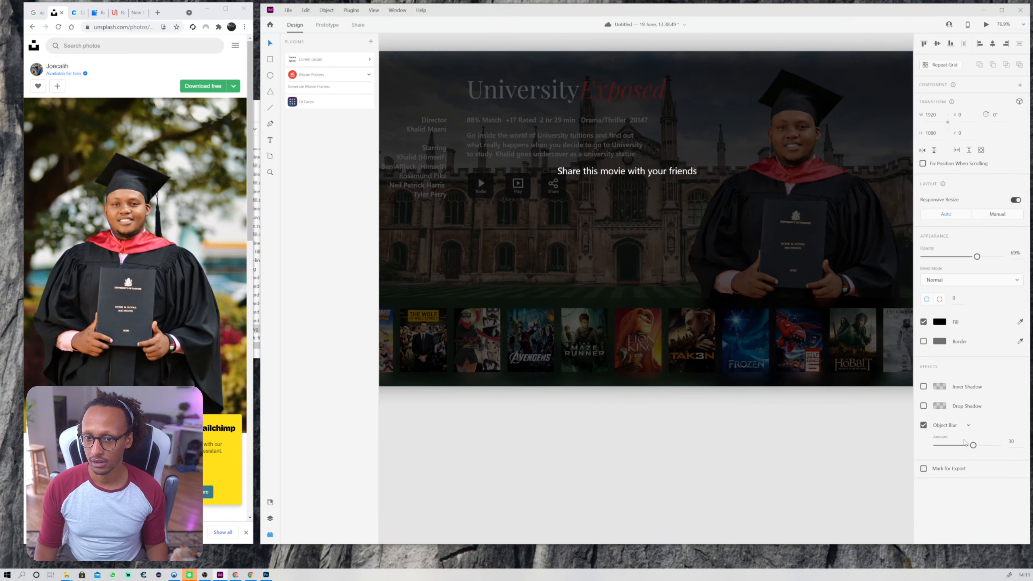
pyautogui.click(945, 424)
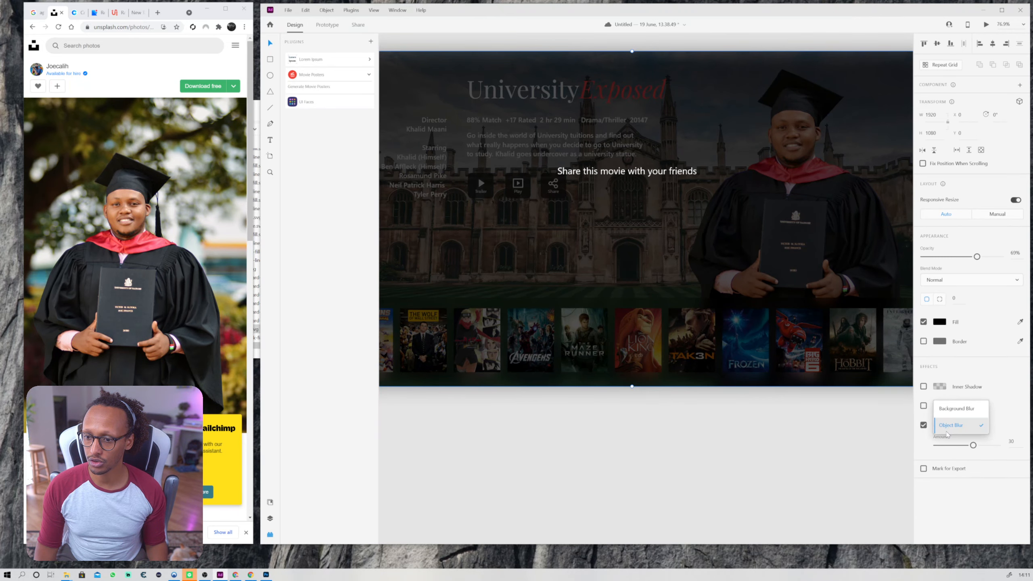
pyautogui.click(947, 408)
pyautogui.moveTo(936, 484); pyautogui.dragTo(974, 445)
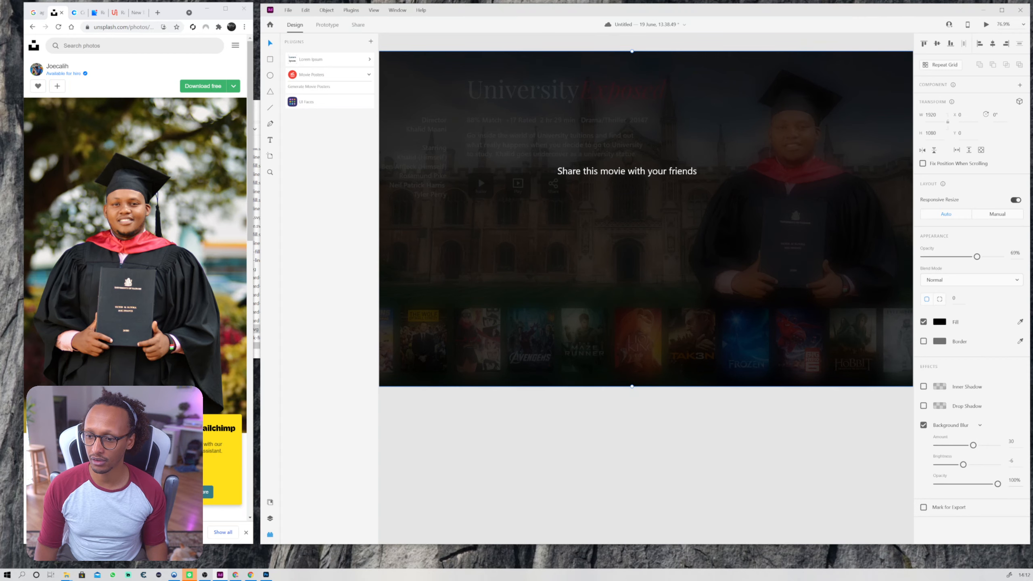
pyautogui.moveTo(997, 484); pyautogui.dragTo(936, 484)
pyautogui.moveTo(984, 448); pyautogui.dragTo(958, 445)
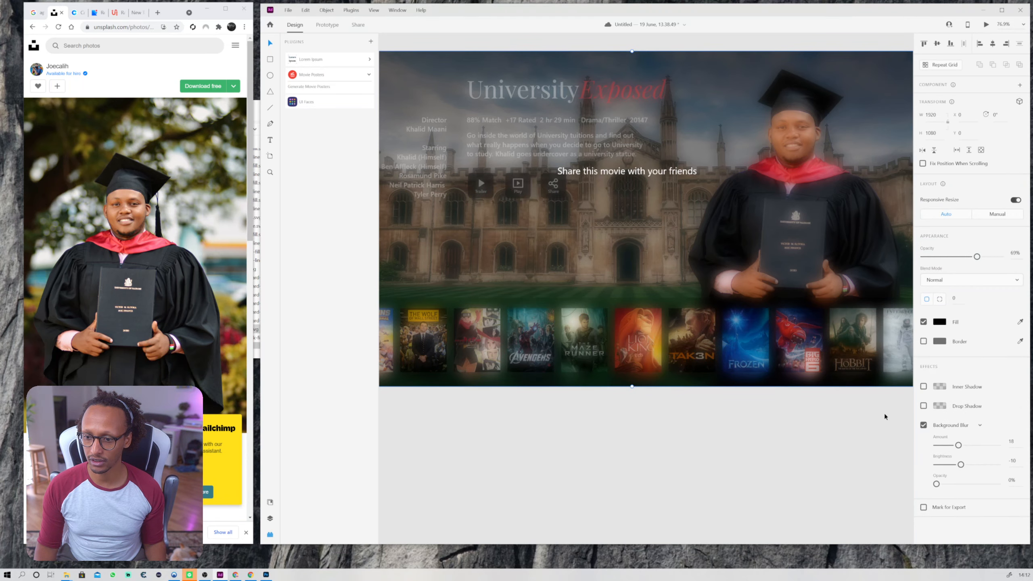
pyautogui.click(923, 425)
# Move the black overlay together with the "Share this movie with your friends" text onto the empty canvas below the artboard.
pyautogui.scroll(-5, 767, 427)
pyautogui.moveTo(767, 427); pyautogui.dragTo(718, 346)
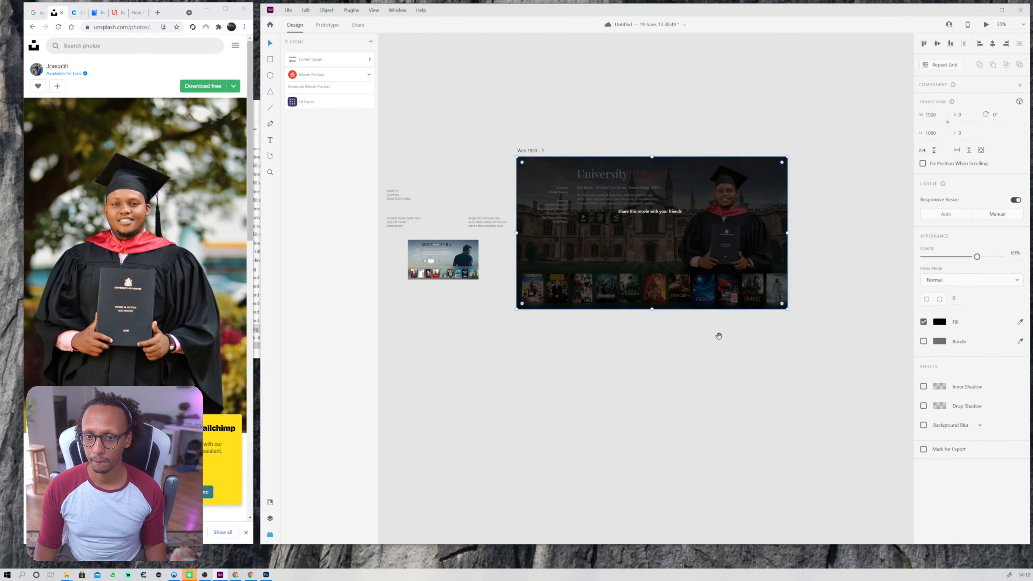
pyautogui.keyDown('shift'); pyautogui.click(658, 211); pyautogui.keyUp('shift')
pyautogui.moveTo(706, 216); pyautogui.dragTo(699, 445)
# Group all of the movie page's elements on the artboard.
pyautogui.moveTo(862, 330); pyautogui.dragTo(515, 134)
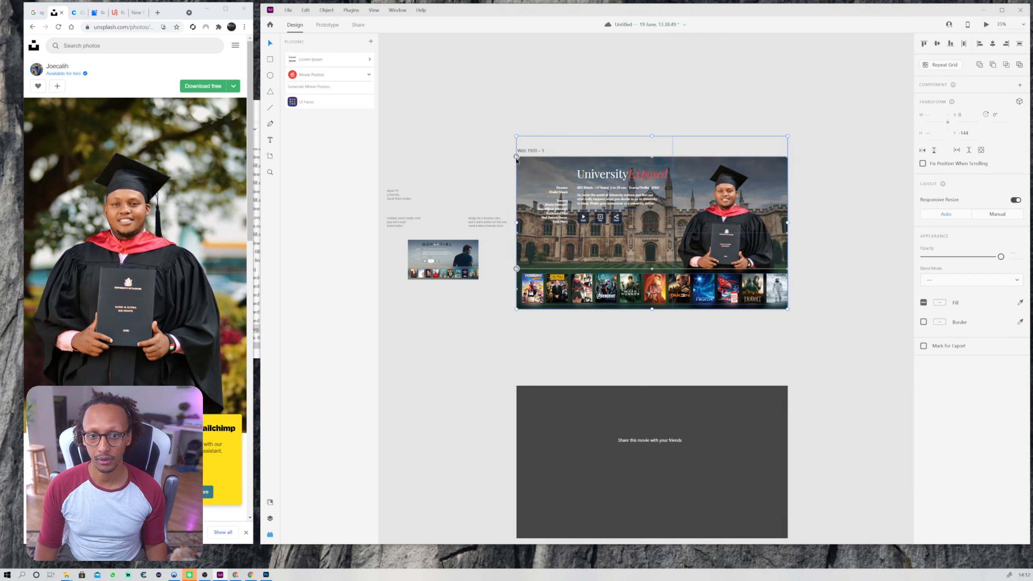
pyautogui.rightClick(537, 171)
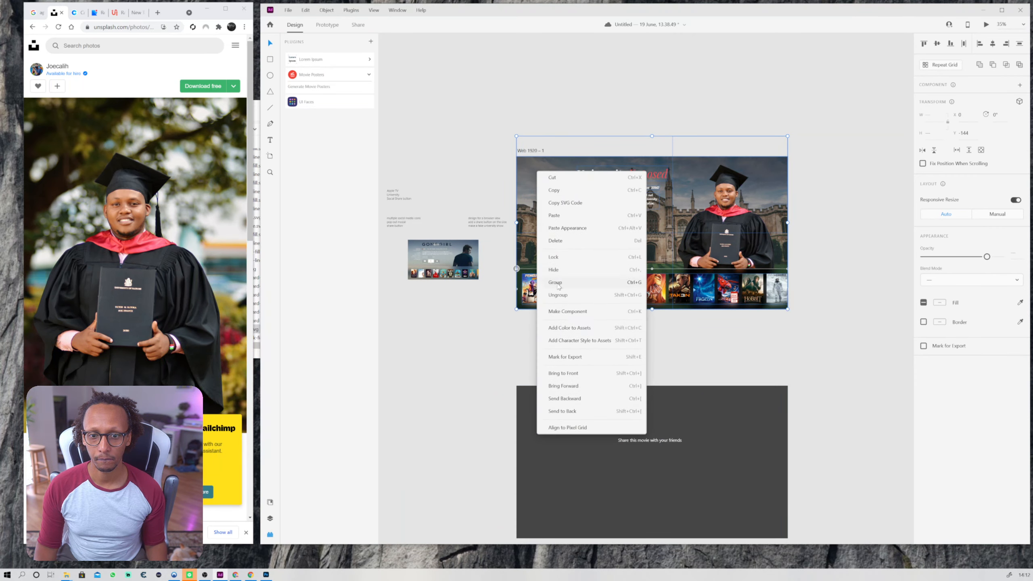
pyautogui.click(796, 353)
pyautogui.moveTo(822, 321); pyautogui.dragTo(507, 148)
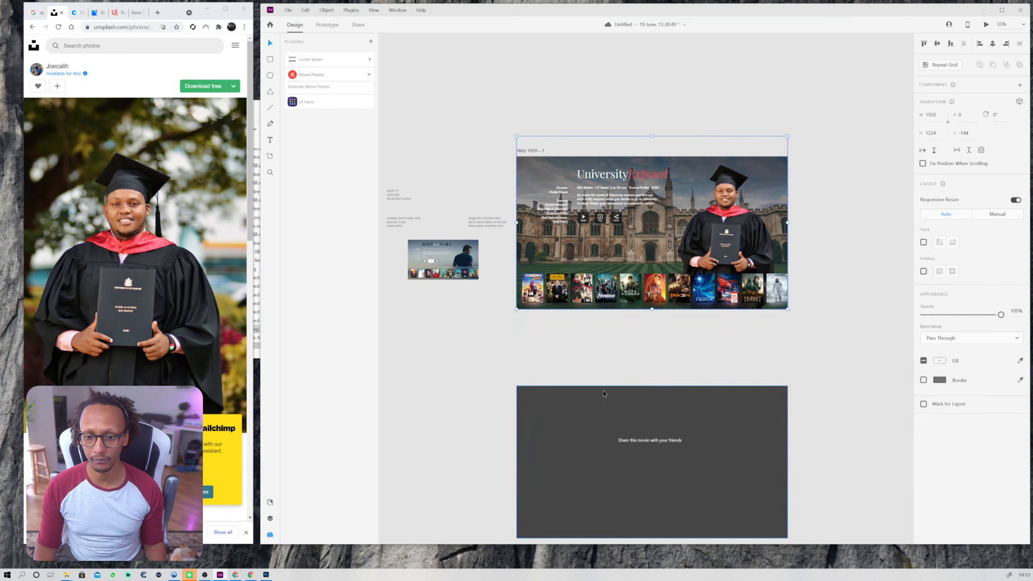
# Move only the black overlay back onto the artboard at X 0, Y 0, leaving the share text below.
pyautogui.click(628, 408)
pyautogui.moveTo(606, 403); pyautogui.dragTo(571, 185)
pyautogui.scroll(4, 574, 189)
pyautogui.moveTo(763, 338); pyautogui.dragTo(720, 334)
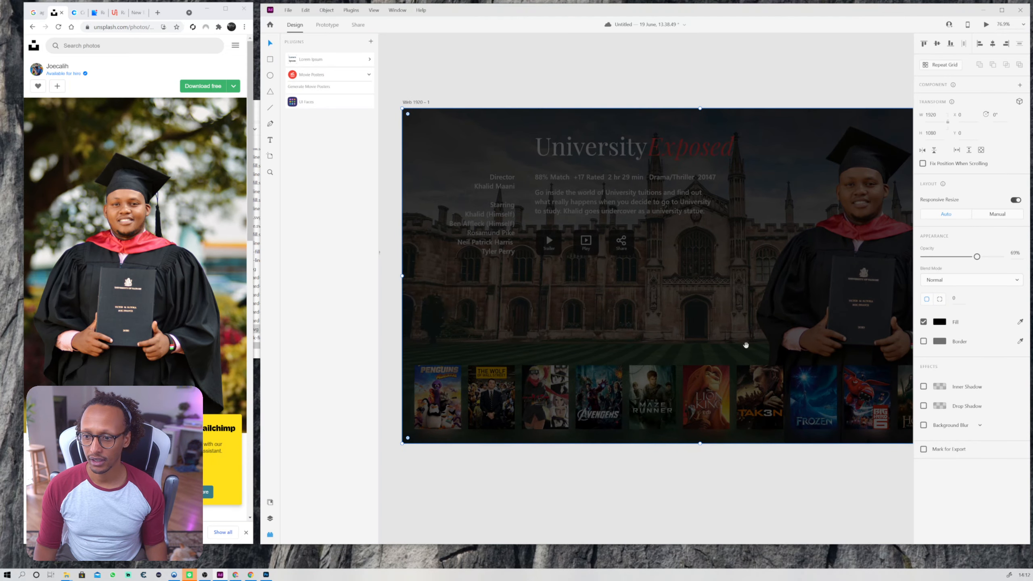
# Turn on background blur for the black overlay and shift the overlay down to Y 445.
pyautogui.click(923, 425)
pyautogui.moveTo(947, 445); pyautogui.dragTo(956, 464)
pyautogui.moveTo(786, 253); pyautogui.dragTo(786, 391)
# Try an object blur on the black overlay with the amount raised to 50.
pyautogui.click(953, 425)
pyautogui.click(955, 442)
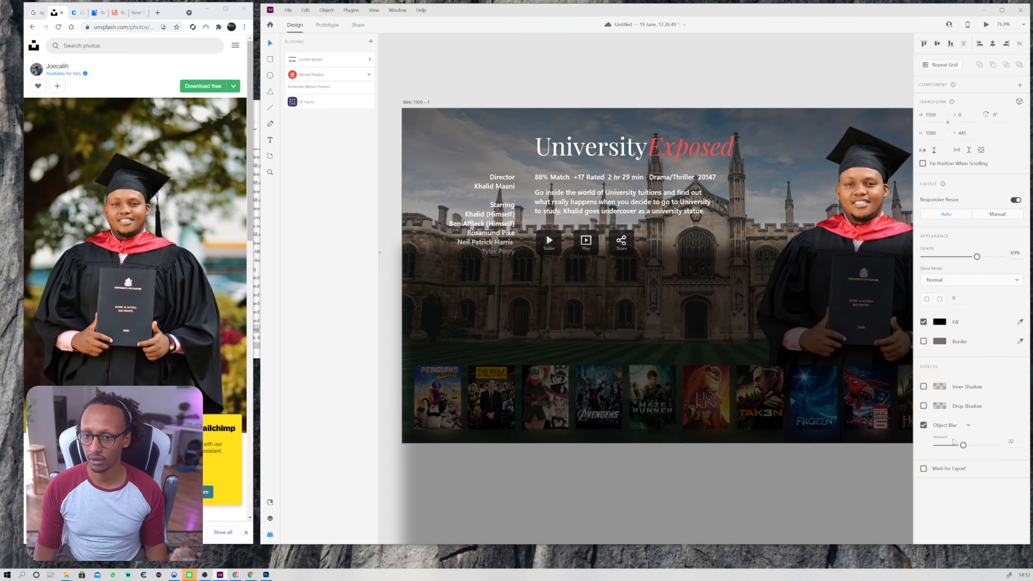
pyautogui.moveTo(954, 443); pyautogui.dragTo(1002, 442)
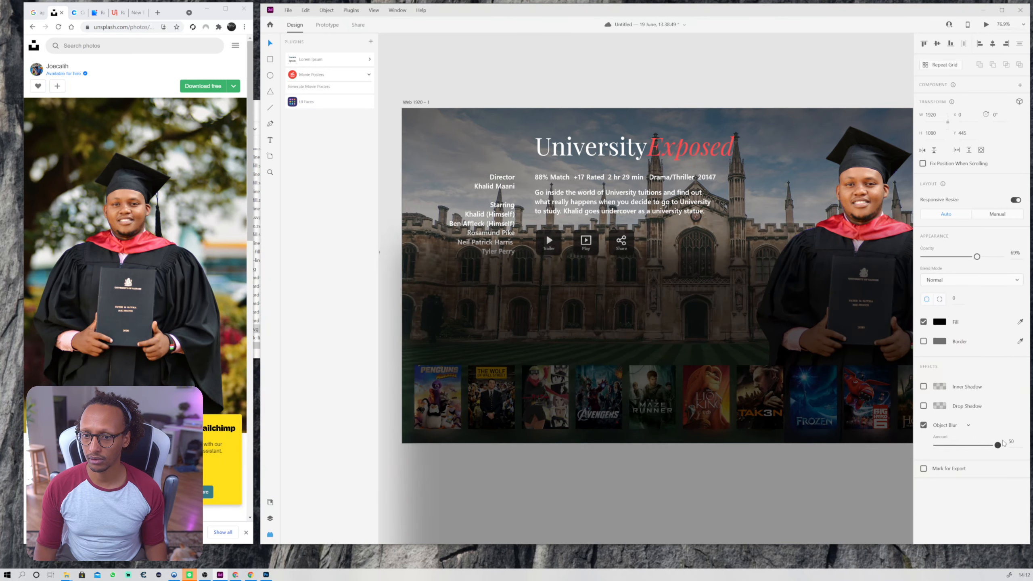
# Switch the overlay's effect back to background blur with an amount of 34 and a brightness of −36.
pyautogui.click(953, 425)
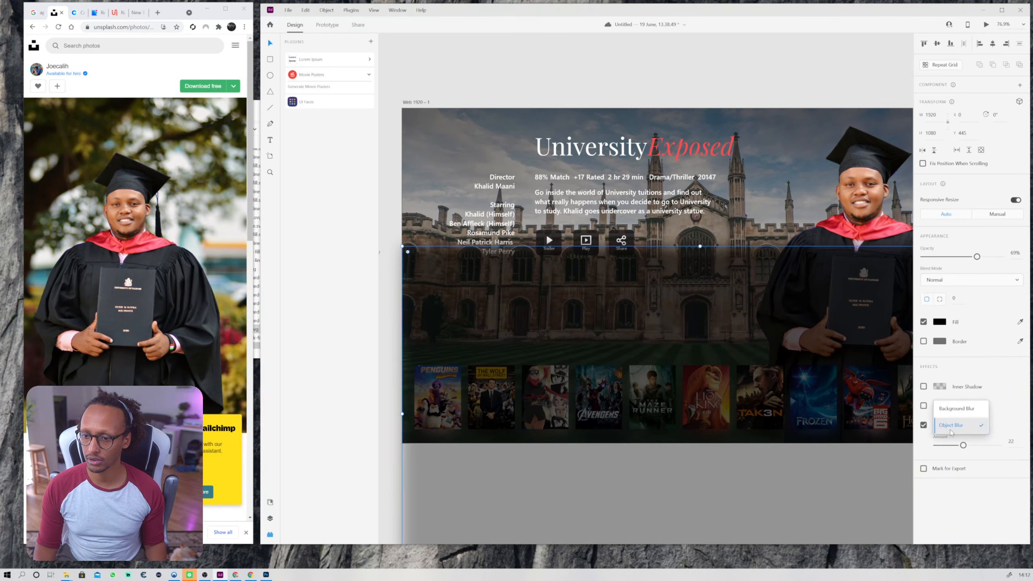
pyautogui.click(955, 408)
pyautogui.moveTo(957, 464); pyautogui.dragTo(978, 445)
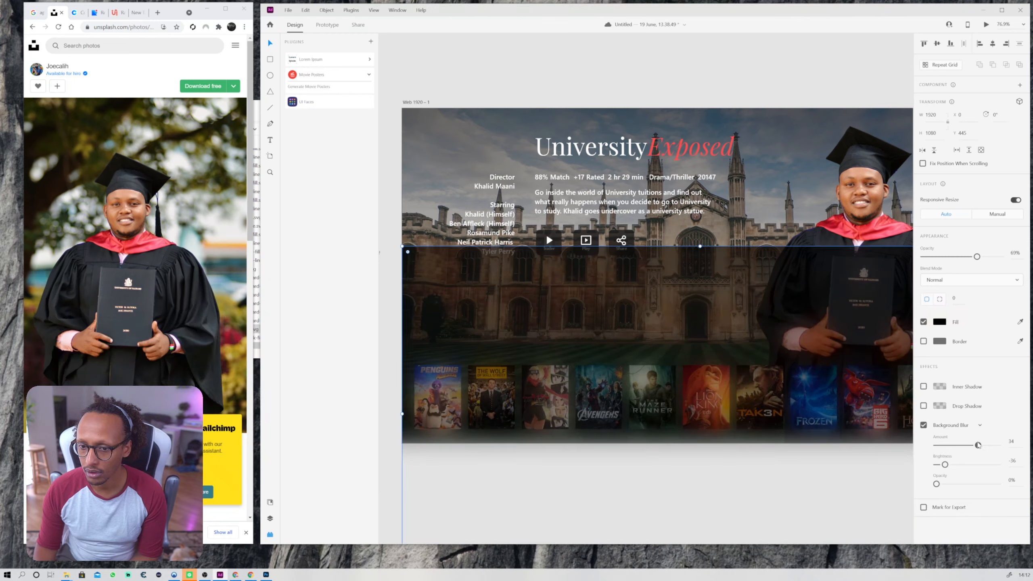
pyautogui.click(788, 145)
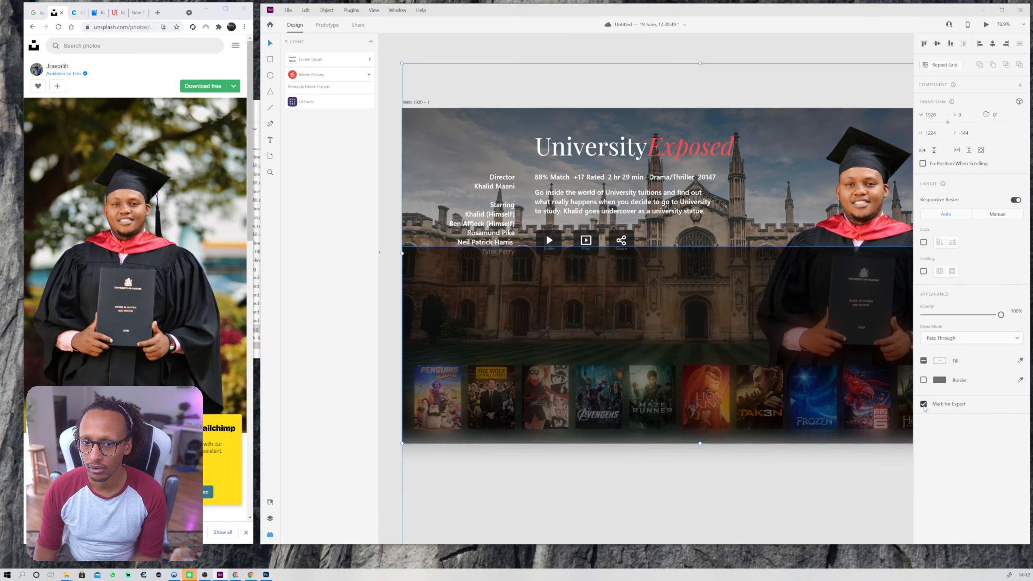
pyautogui.click(924, 405)
pyautogui.rightClick(749, 127)
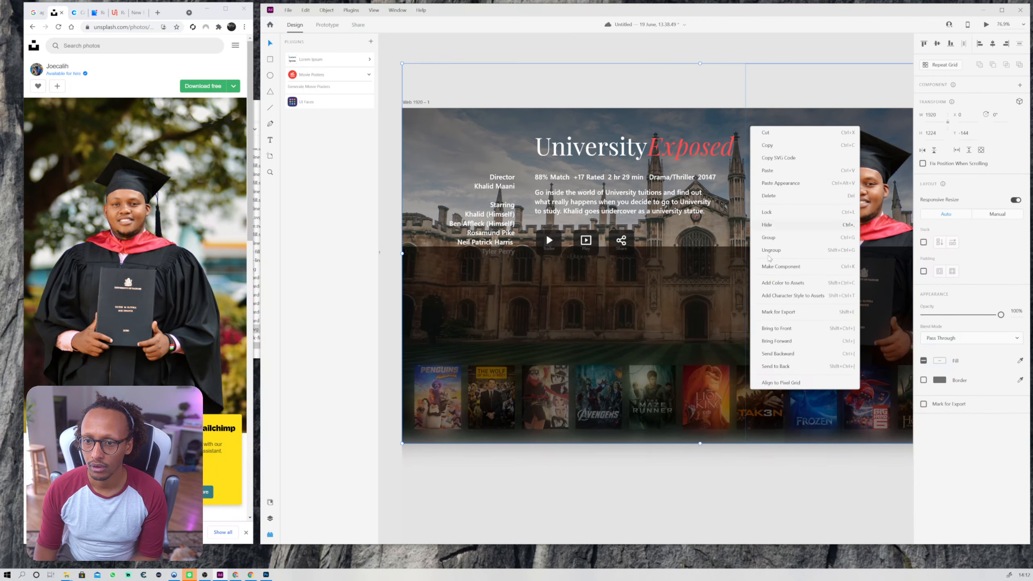
pyautogui.click(771, 269)
# Reduce the overlay's background blur amount to about 29 and move the overlay back up to cover the whole artboard.
pyautogui.click(892, 364)
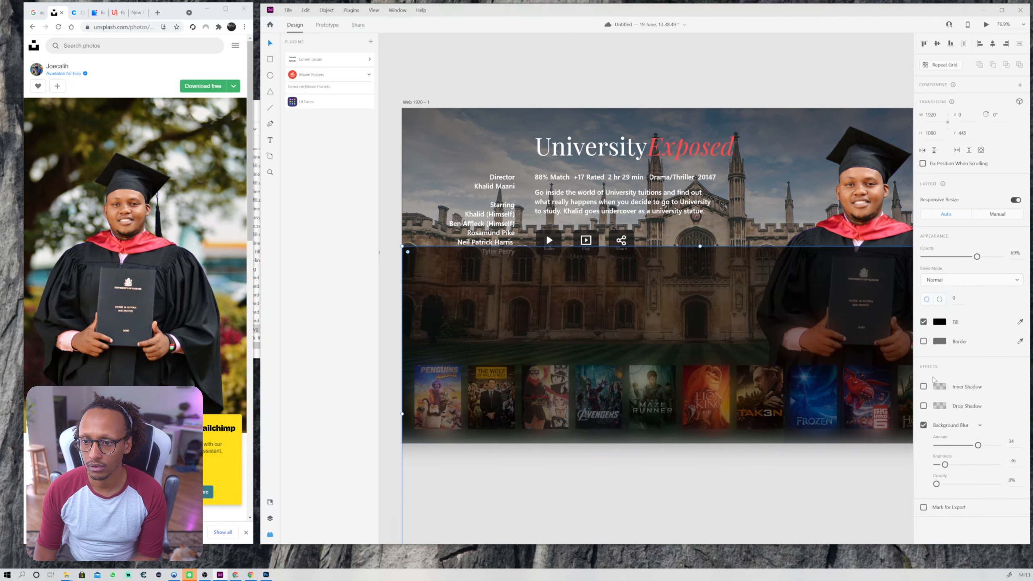
pyautogui.moveTo(978, 445)
pyautogui.mouseDown()
pyautogui.moveTo(987, 445)
pyautogui.moveTo(971, 454)
pyautogui.mouseUp()
pyautogui.moveTo(574, 301); pyautogui.dragTo(564, 181)
pyautogui.click(565, 38)
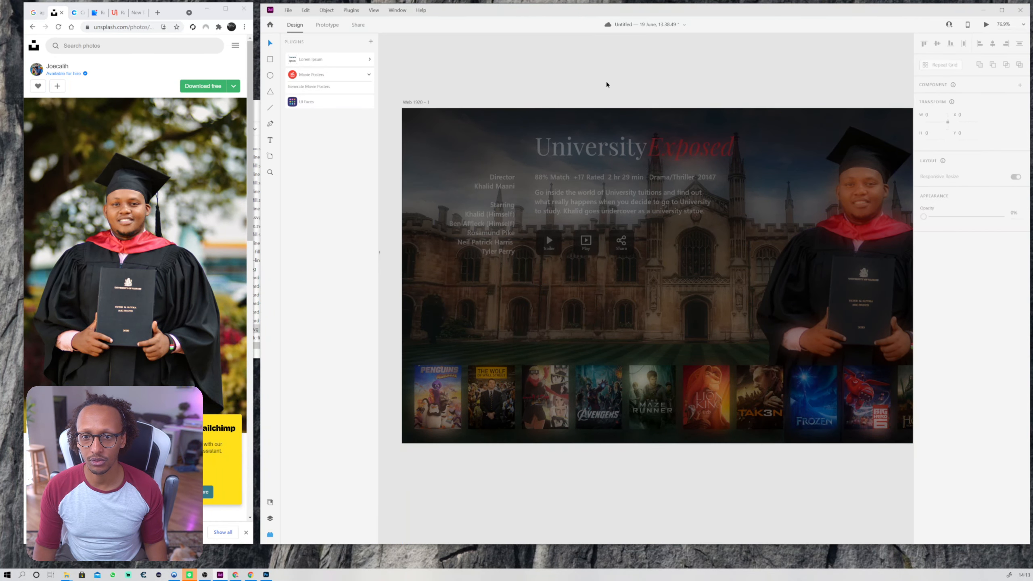
# Set the black overlay's opacity to about 90% and its background blur to about amount 19, brightness −20 and effect opacity 33%.
pyautogui.click(647, 122)
pyautogui.moveTo(819, 187); pyautogui.dragTo(776, 190)
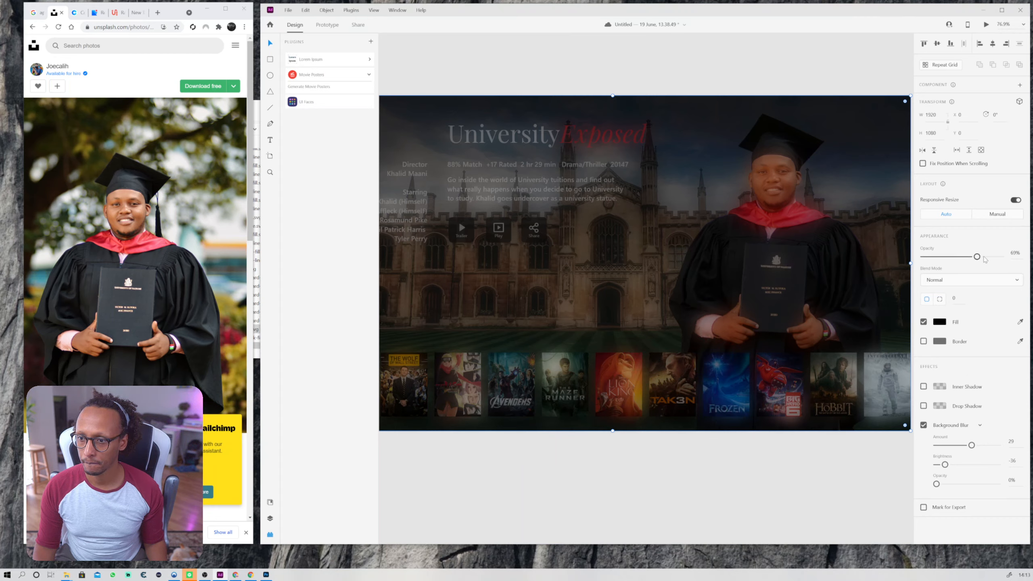
pyautogui.moveTo(988, 257); pyautogui.dragTo(995, 257)
pyautogui.moveTo(971, 445); pyautogui.dragTo(954, 465)
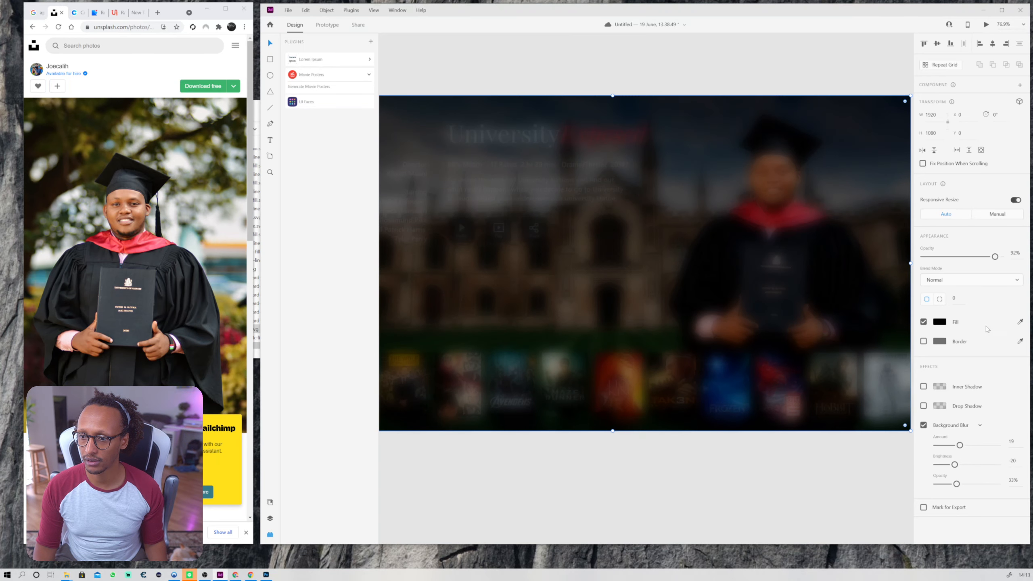
pyautogui.moveTo(996, 257); pyautogui.dragTo(983, 257)
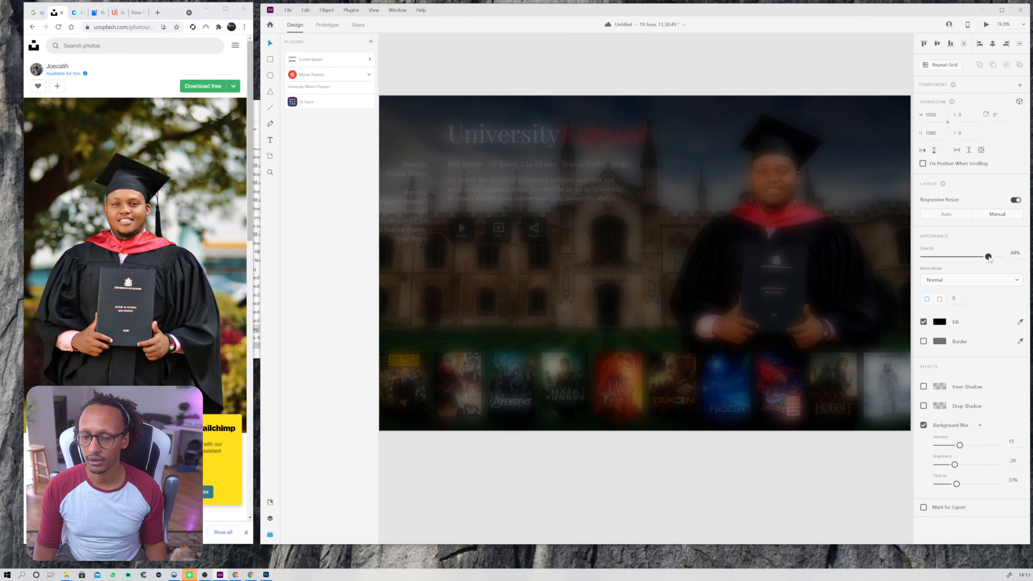
pyautogui.scroll(-3, 837, 295)
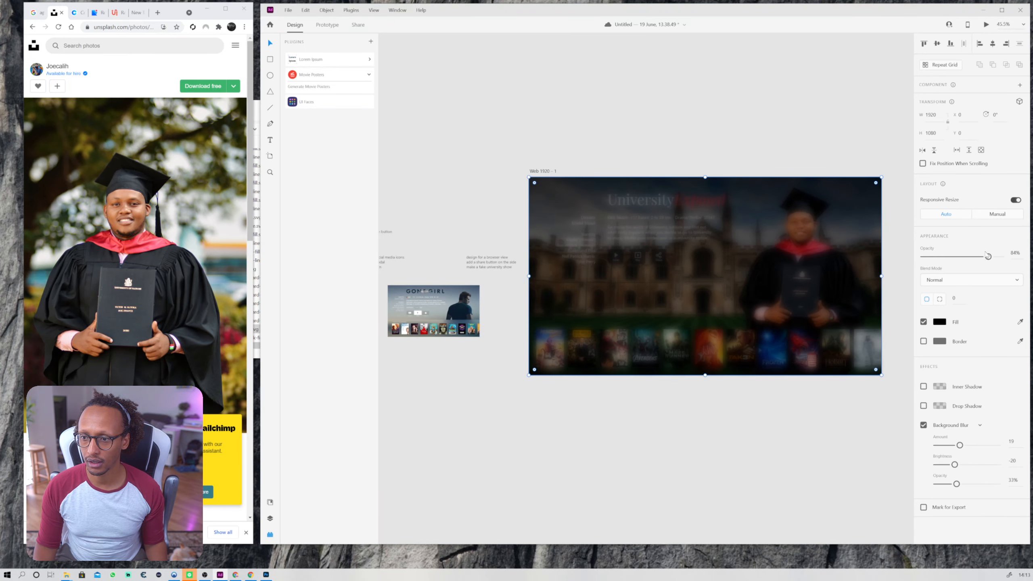
pyautogui.moveTo(989, 256); pyautogui.dragTo(993, 258)
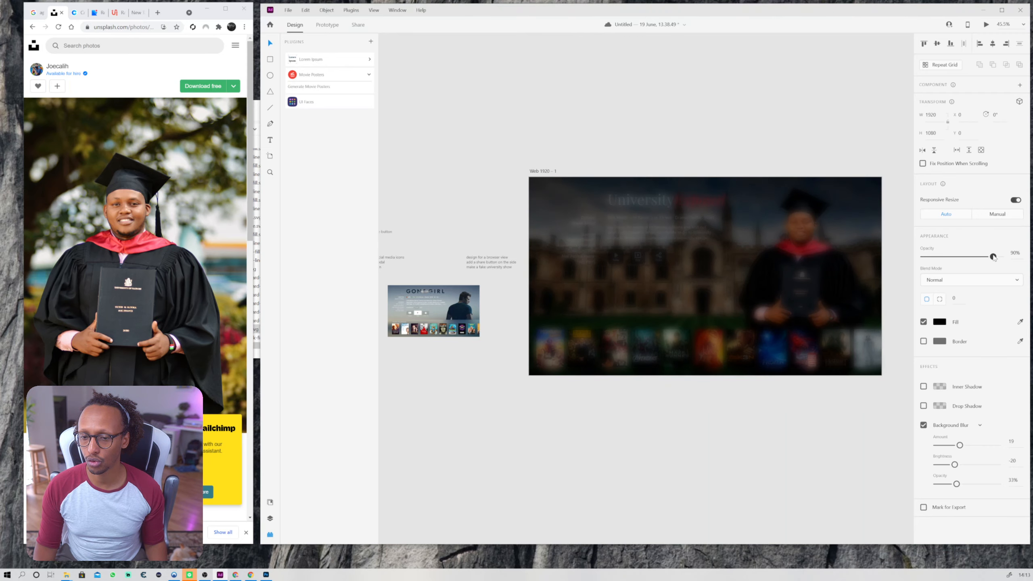
# Delete the black overlay from the movie page.
pyautogui.click(776, 447)
pyautogui.moveTo(773, 456); pyautogui.dragTo(751, 443)
pyautogui.moveTo(770, 226); pyautogui.dragTo(754, 443)
pyautogui.press('Delete')
# Export the whole movie page component as a PNG for Design into the Downloads folder.
pyautogui.click(787, 274)
pyautogui.rightClick(784, 273)
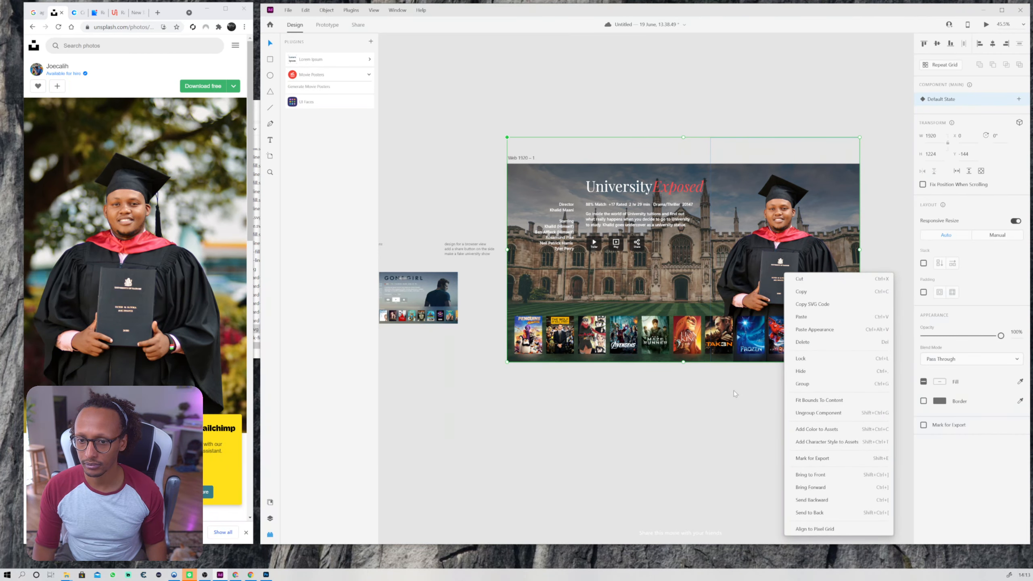
pyautogui.click(753, 260)
pyautogui.moveTo(752, 260)
pyautogui.mouseDown()
pyautogui.moveTo(738, 258)
pyautogui.moveTo(753, 260)
pyautogui.moveTo(741, 234)
pyautogui.moveTo(752, 261)
pyautogui.mouseUp()
pyautogui.scroll(-2, 691, 505)
pyautogui.moveTo(691, 504); pyautogui.dragTo(650, 401)
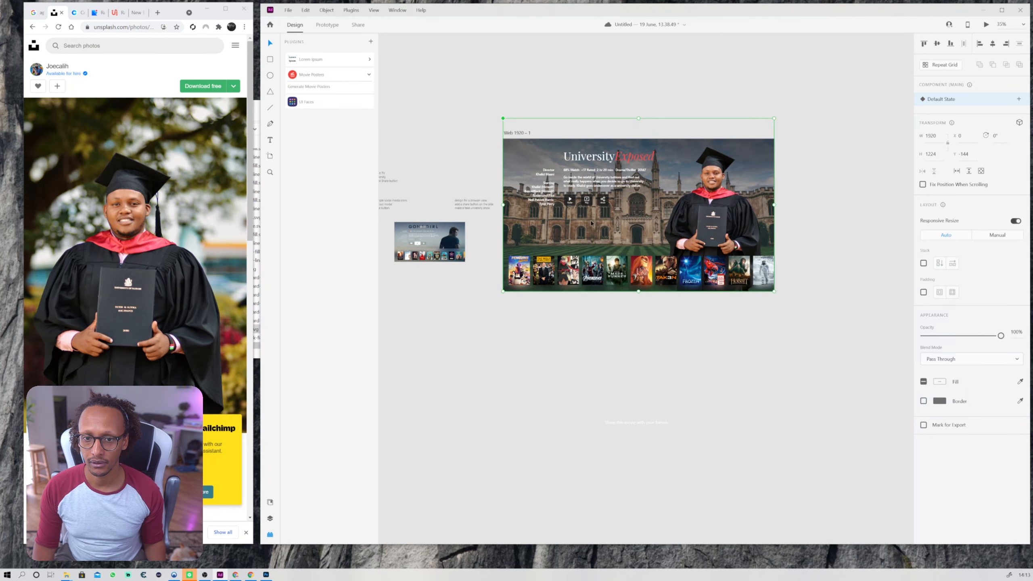
pyautogui.scroll(2, 612, 285)
pyautogui.scroll(2, 602, 264)
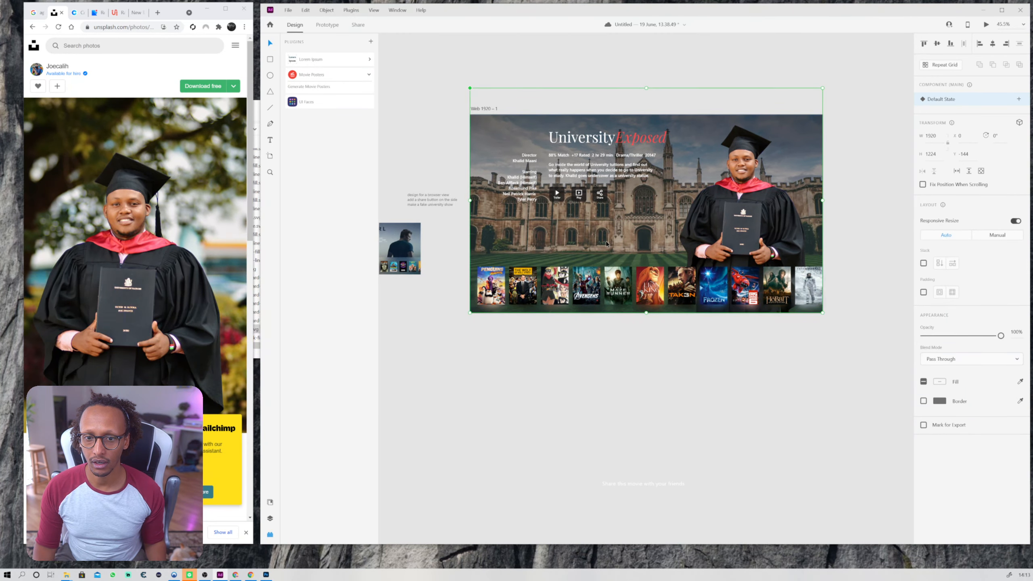
pyautogui.hotkey('ctrl', 'e')
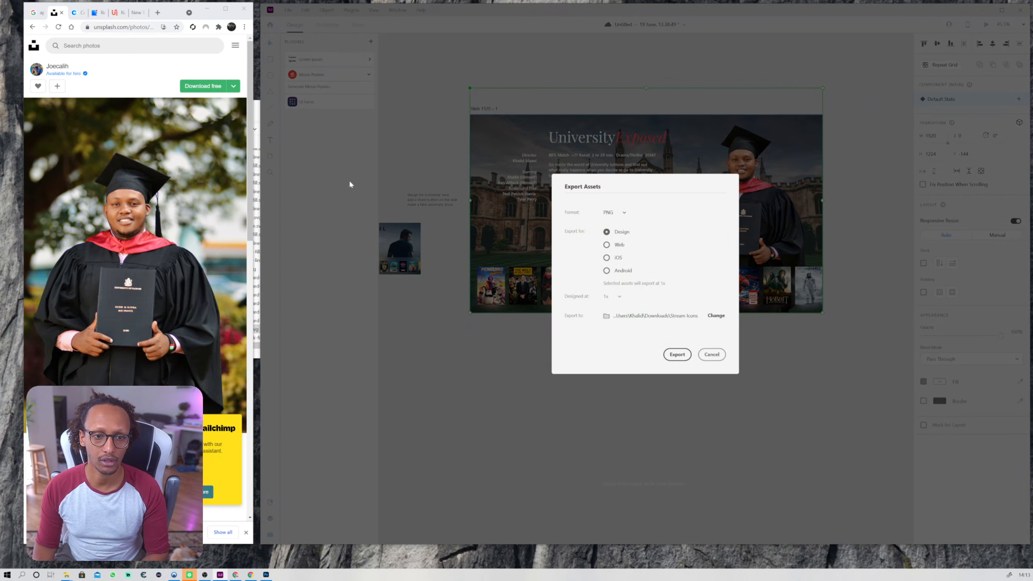
pyautogui.click(716, 316)
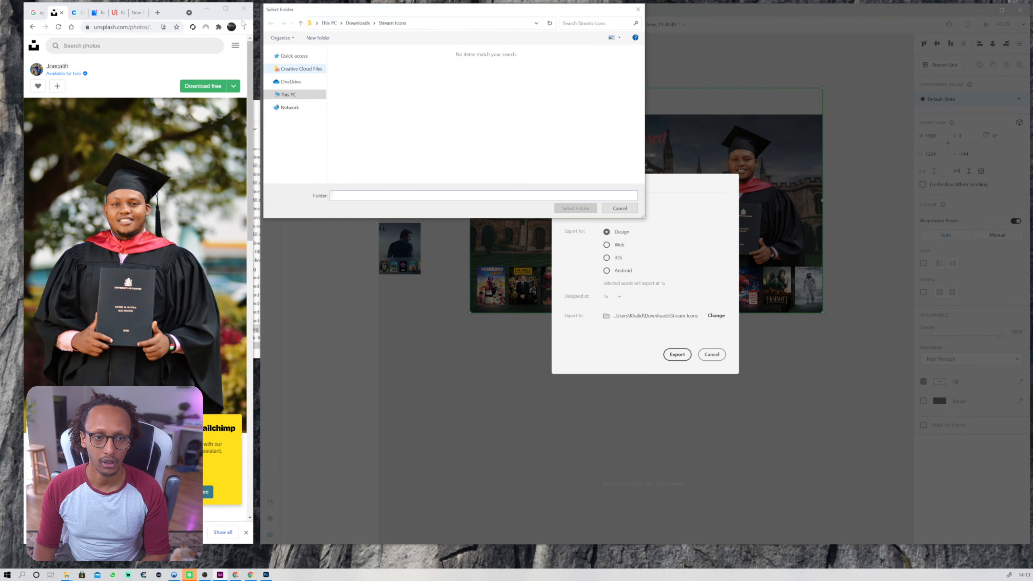
pyautogui.click(290, 95)
pyautogui.doubleClick(357, 90)
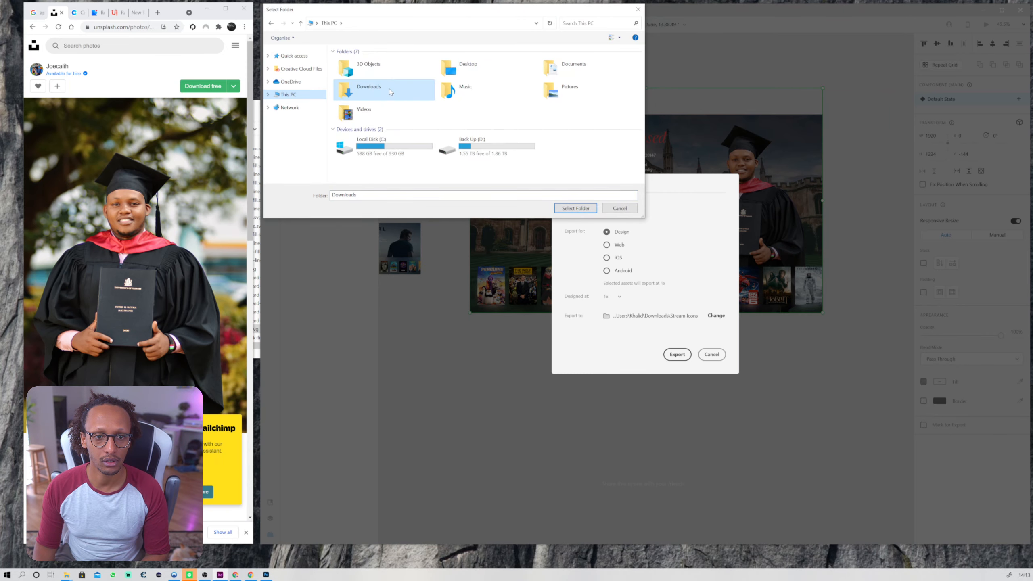
pyautogui.click(575, 208)
pyautogui.click(677, 358)
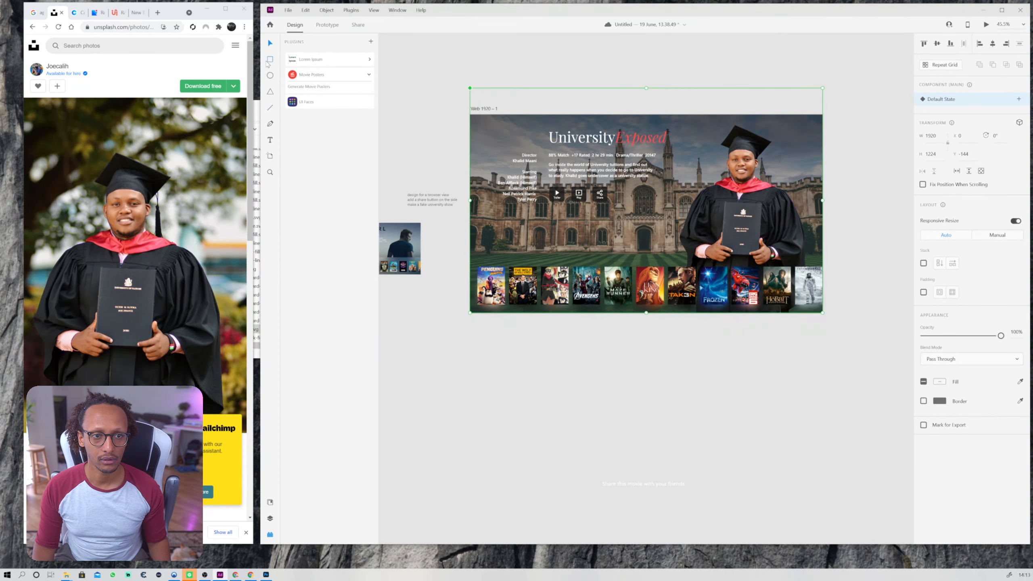
# Draw a rectangle, align it to the artboard's origin and stretch it to 1920 × 1080 to cover the whole artboard.
pyautogui.click(270, 60)
pyautogui.moveTo(551, 358); pyautogui.dragTo(749, 471)
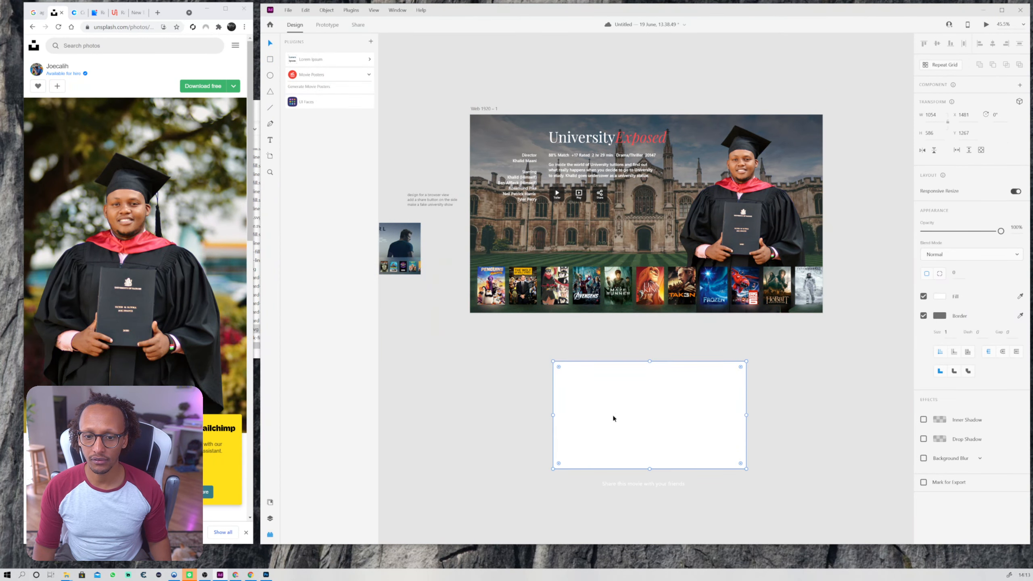
pyautogui.moveTo(613, 417)
pyautogui.mouseDown()
pyautogui.moveTo(528, 140)
pyautogui.moveTo(530, 169)
pyautogui.mouseUp()
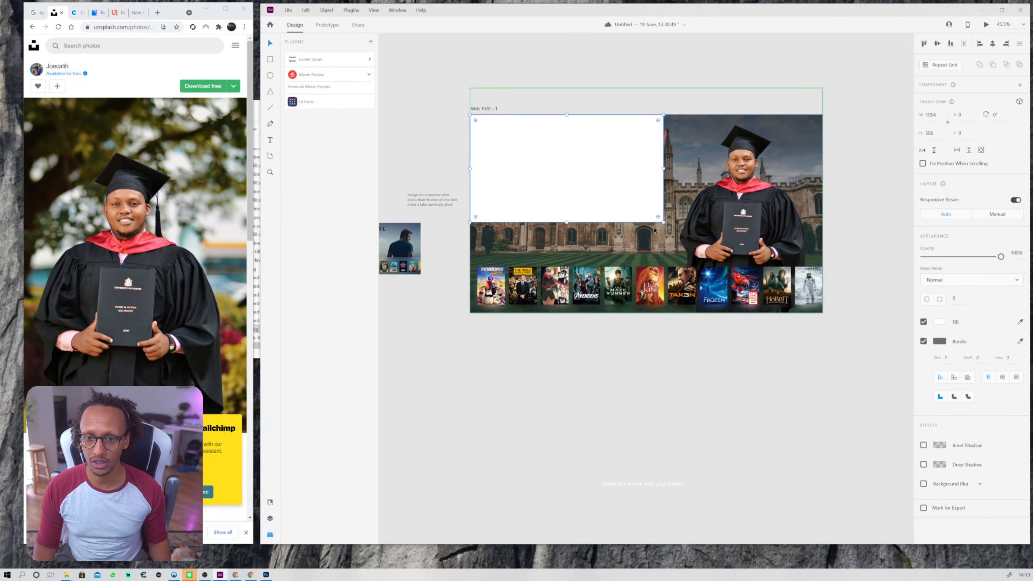
pyautogui.moveTo(665, 223); pyautogui.dragTo(825, 314)
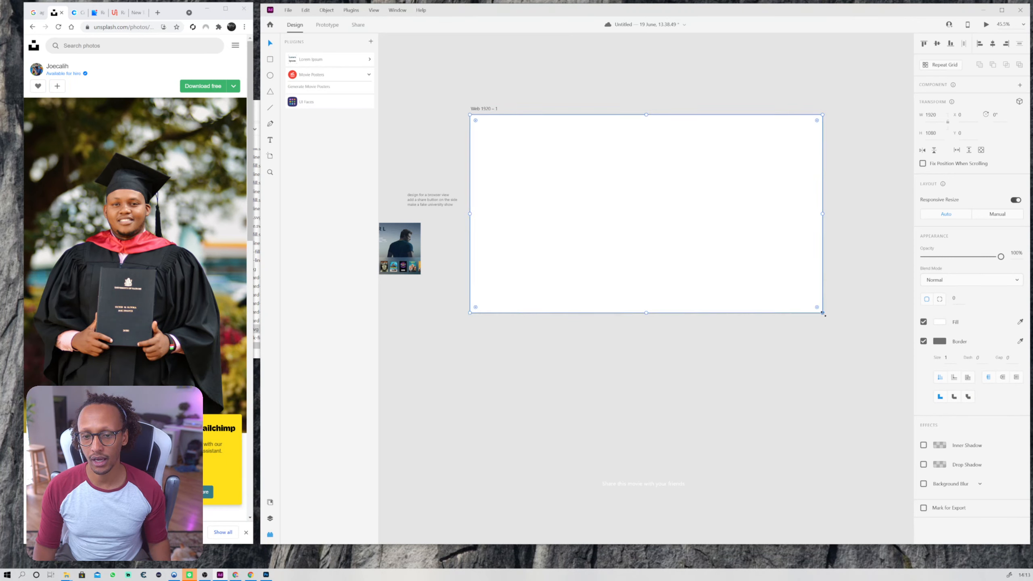
pyautogui.click(628, 383)
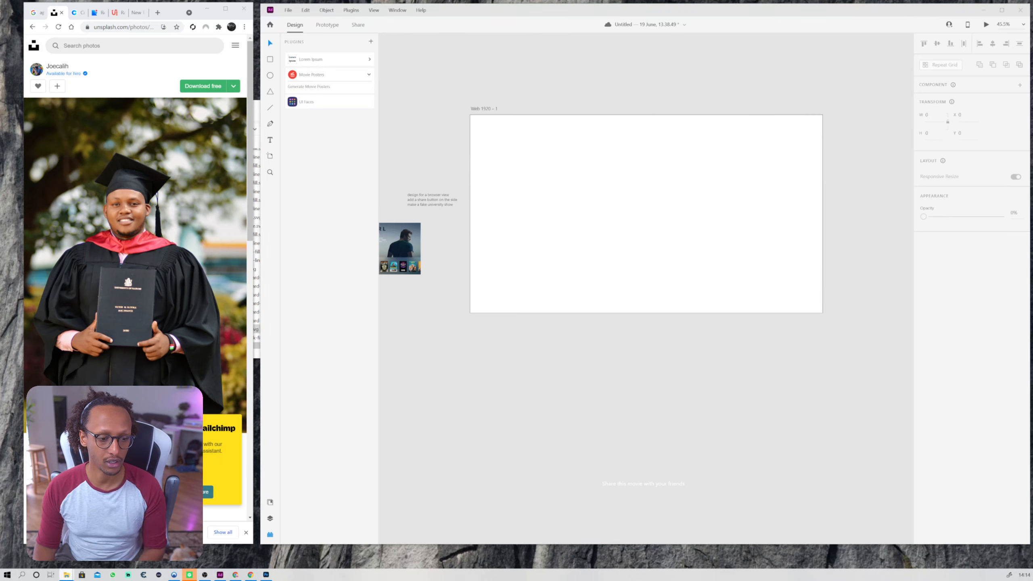
# Fill the artboard-sized rectangle with the exported Component 1 PNG from the Downloads folder.
pyautogui.click(67, 574)
pyautogui.moveTo(244, 249); pyautogui.dragTo(557, 256)
pyautogui.click(631, 364)
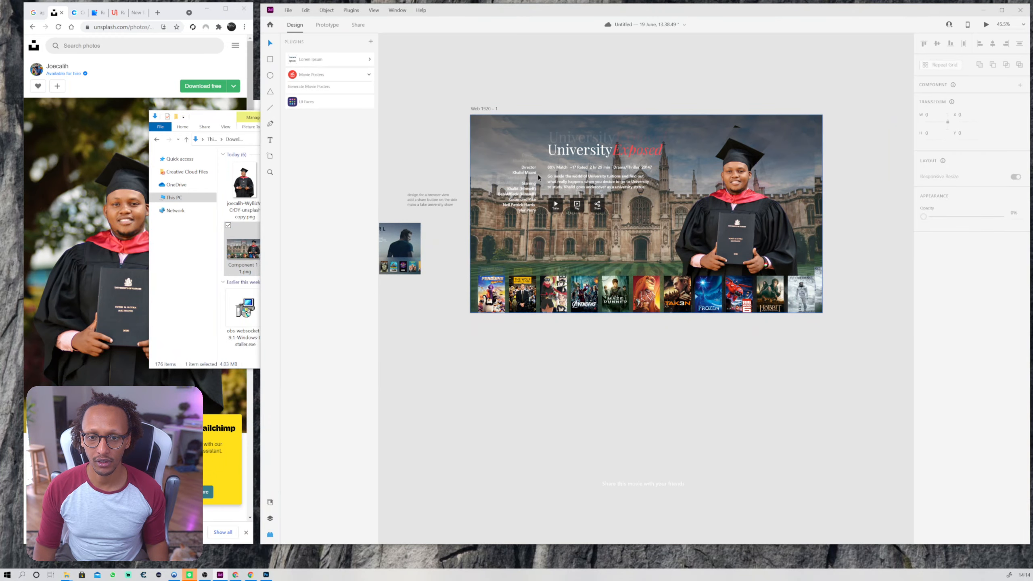
# Move the image-filled rectangle below the artboard and adjust the scale and position of the picture inside it.
pyautogui.moveTo(524, 130); pyautogui.dragTo(556, 310)
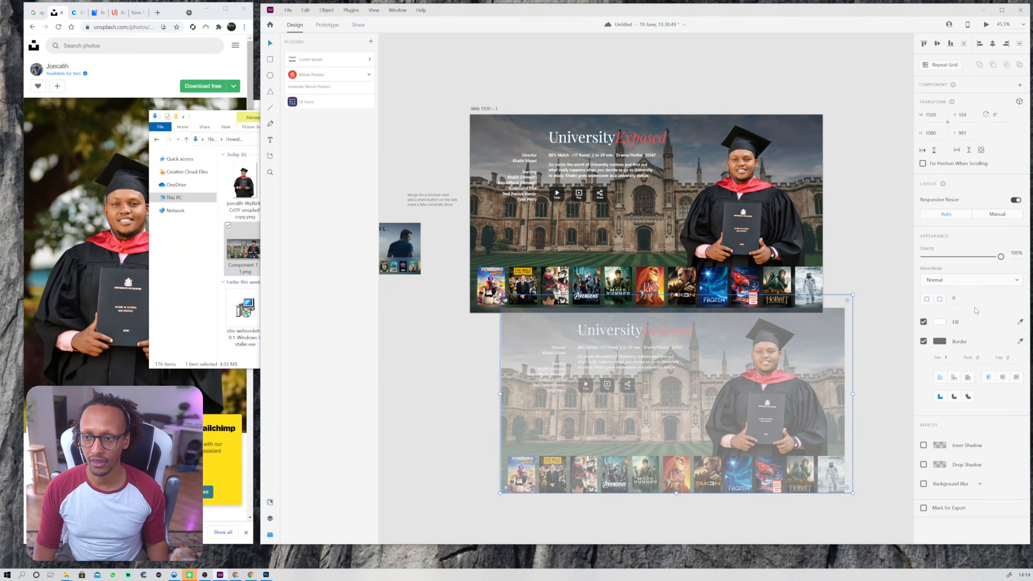
pyautogui.moveTo(700, 326); pyautogui.dragTo(587, 397)
pyautogui.scroll(-3, 587, 397)
pyautogui.click(641, 244)
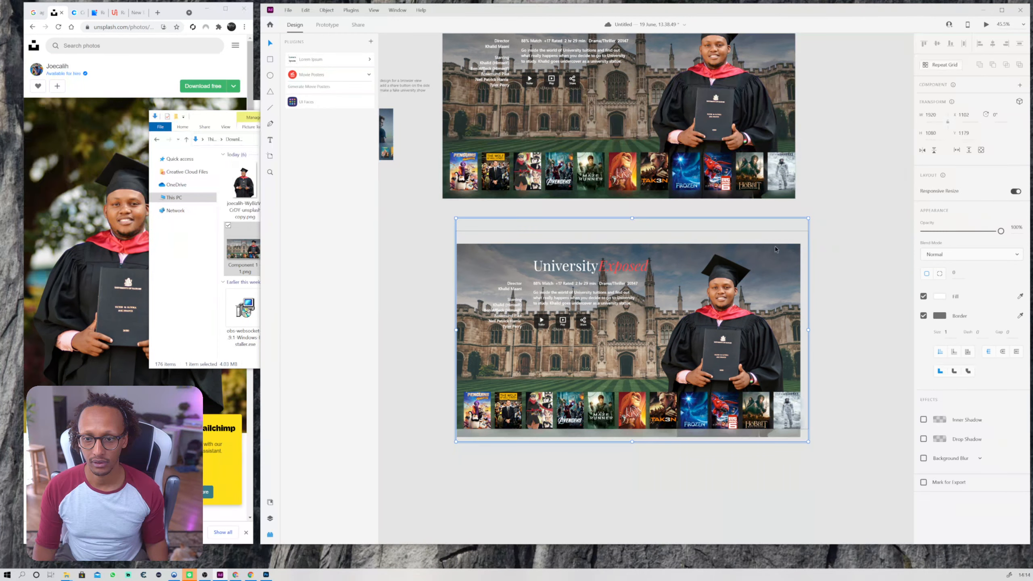
pyautogui.moveTo(809, 223); pyautogui.dragTo(829, 196)
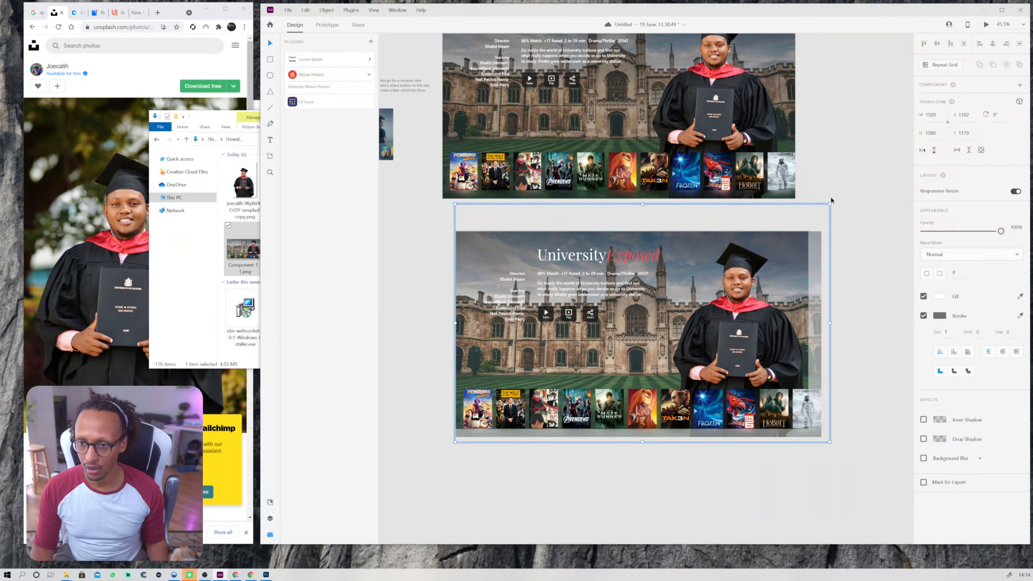
pyautogui.moveTo(830, 204); pyautogui.dragTo(816, 217)
pyautogui.moveTo(772, 284); pyautogui.dragTo(768, 274)
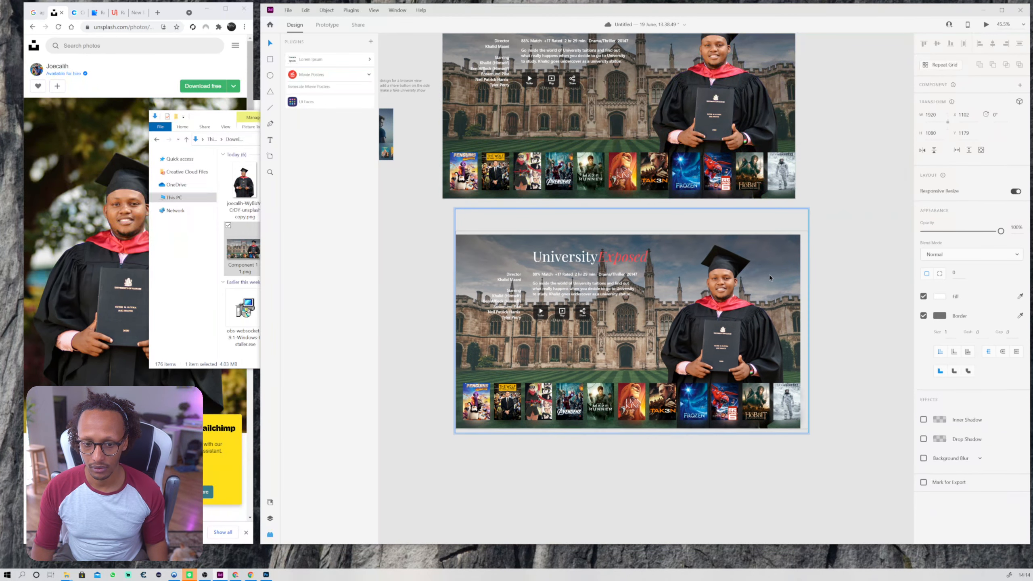
# Nudge and enlarge the picture until it fills the rectangle without the empty strip, and place the rectangle back at X 0, Y 0.
pyautogui.press('Down')
pyautogui.press('Down')
pyautogui.press('Down')
pyautogui.press('Right')
pyautogui.press('Right')
pyautogui.press('Right')
pyautogui.press('Right')
pyautogui.press('Right')
pyautogui.press('Right')
pyautogui.press('Right')
pyautogui.press('Right')
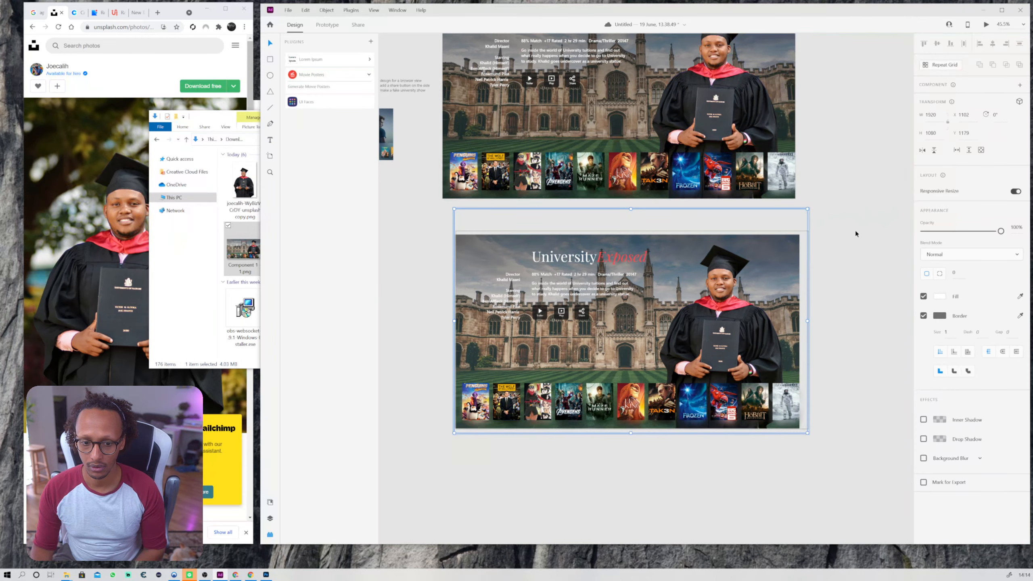
pyautogui.press('Down')
pyautogui.press('Down')
pyautogui.press('Down')
pyautogui.press('Down')
pyautogui.press('Right')
pyautogui.press('Right')
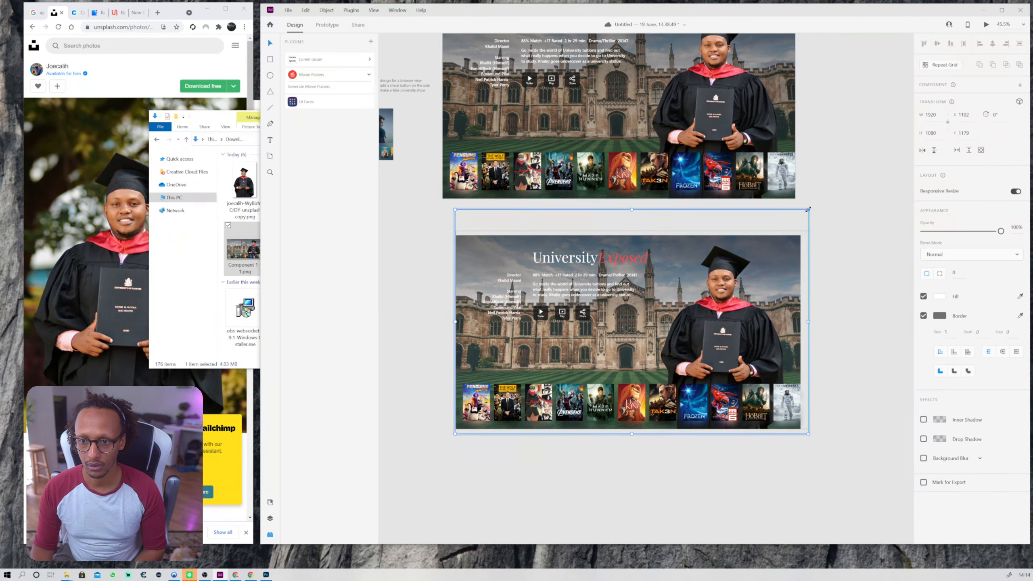
pyautogui.moveTo(808, 209); pyautogui.dragTo(819, 202)
pyautogui.click(832, 189)
pyautogui.click(638, 308)
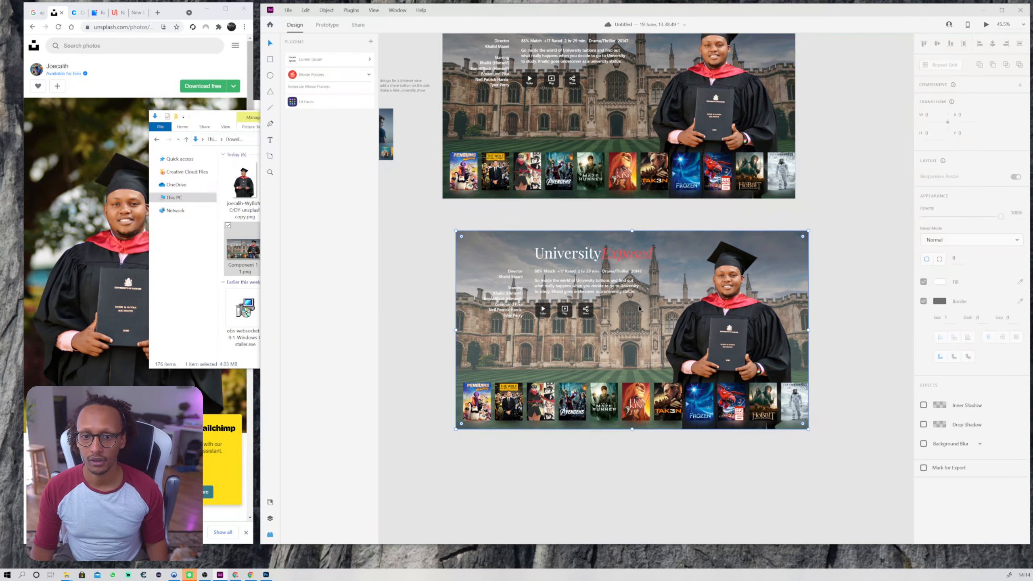
pyautogui.moveTo(579, 394); pyautogui.dragTo(579, 315)
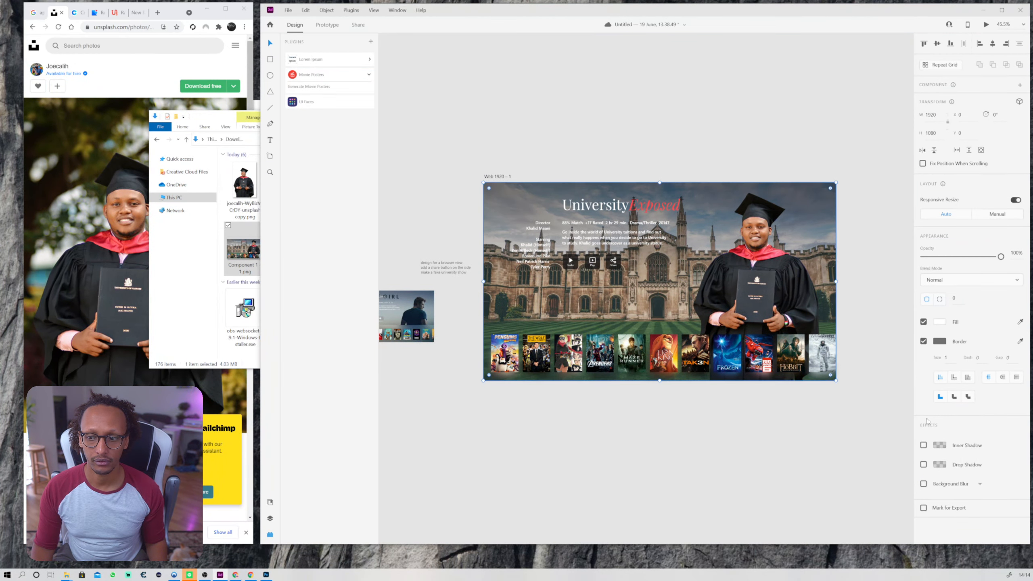
# Apply a background blur to the page image with an amount of 24 and a brightness lowered below zero.
pyautogui.click(923, 484)
pyautogui.click(942, 487)
pyautogui.click(946, 501)
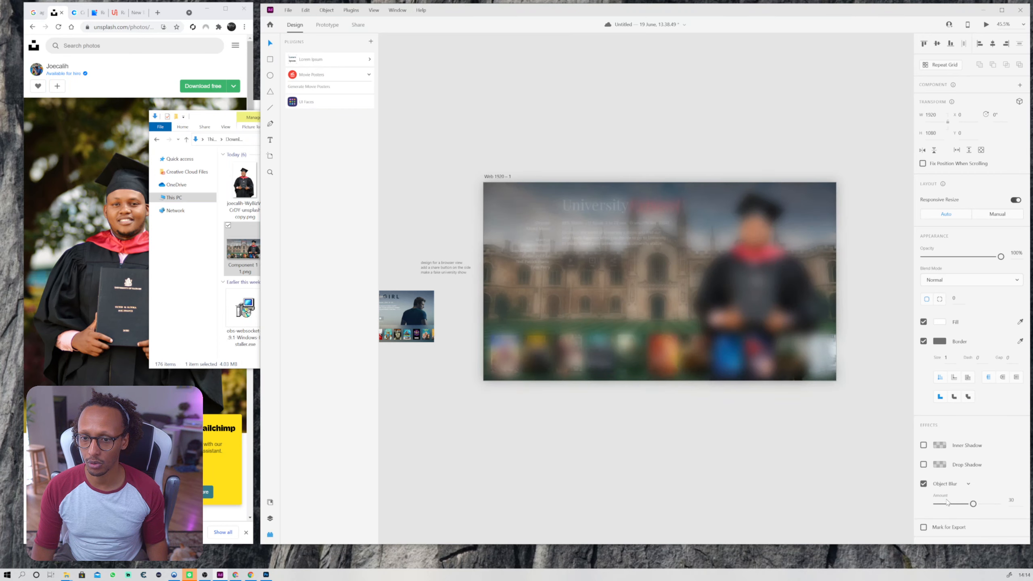
pyautogui.click(942, 485)
pyautogui.click(948, 468)
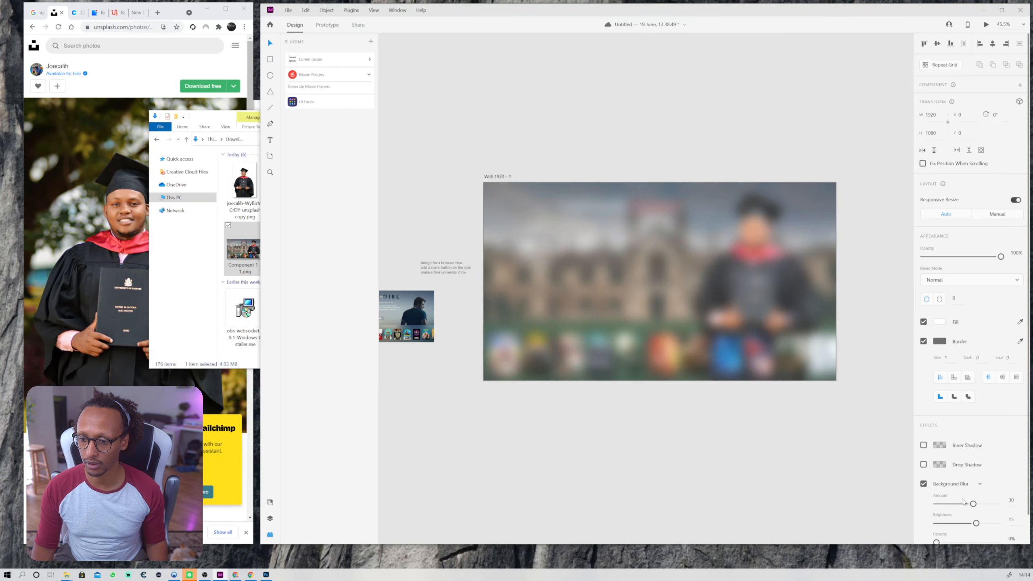
pyautogui.moveTo(973, 504); pyautogui.dragTo(918, 518)
pyautogui.scroll(-1, 953, 504)
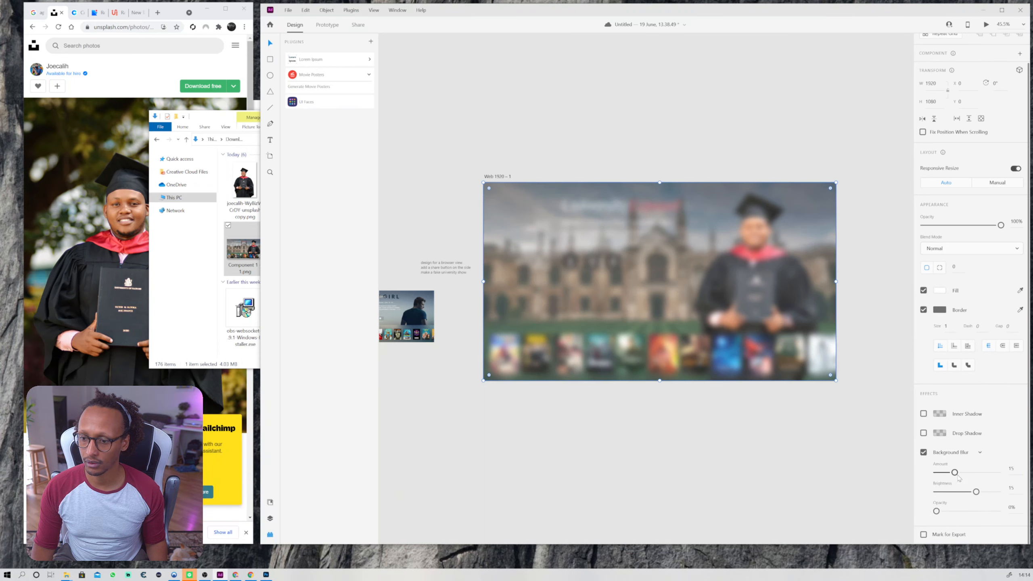
pyautogui.moveTo(977, 493); pyautogui.dragTo(969, 474)
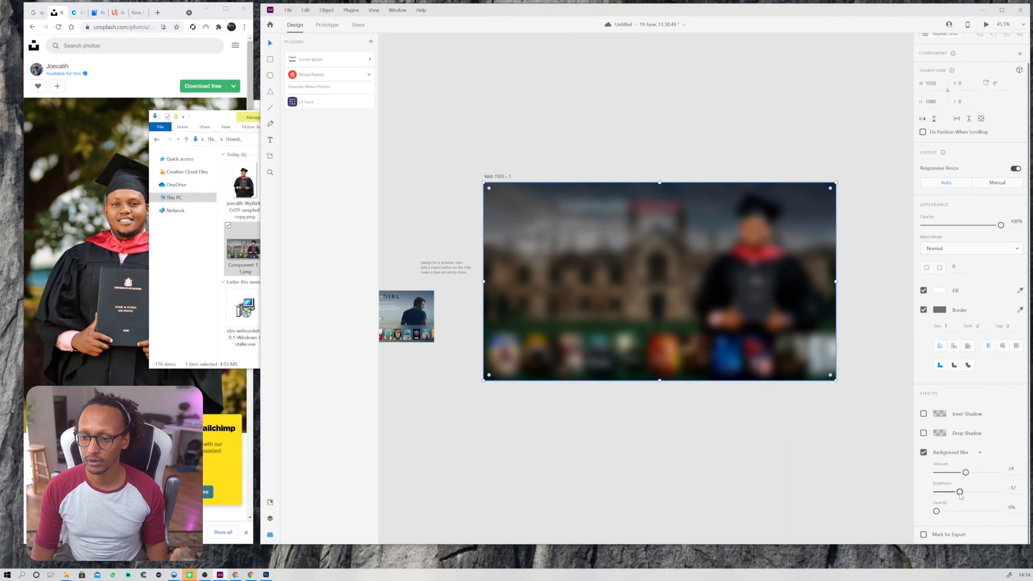
pyautogui.click(566, 396)
# Add the text "Share this movie with a friend" over the blurred image, enlarge it to size 33 and centre it horizontally.
pyautogui.scroll(2, 567, 394)
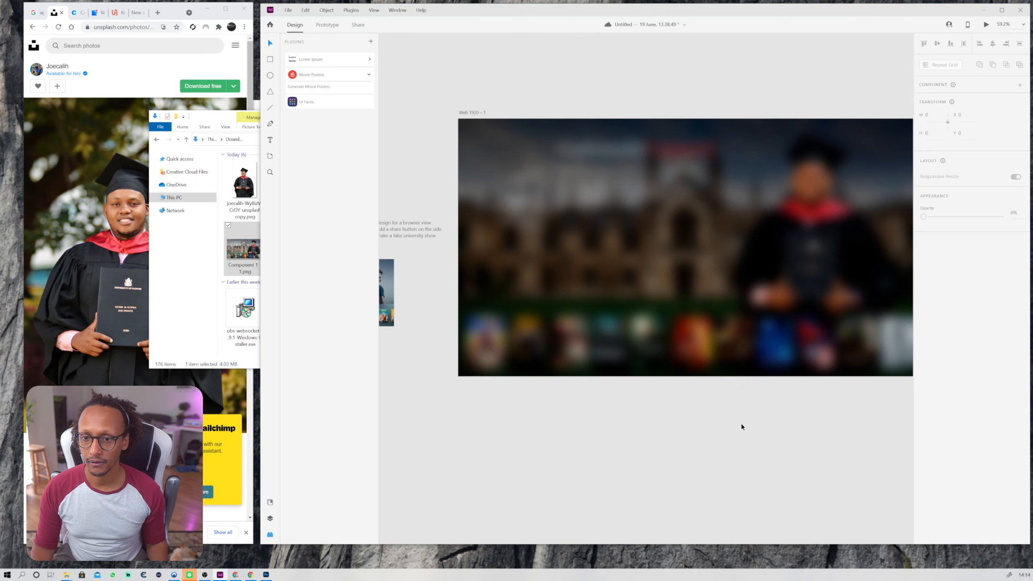
pyautogui.moveTo(737, 419); pyautogui.dragTo(712, 438)
pyautogui.press('t')
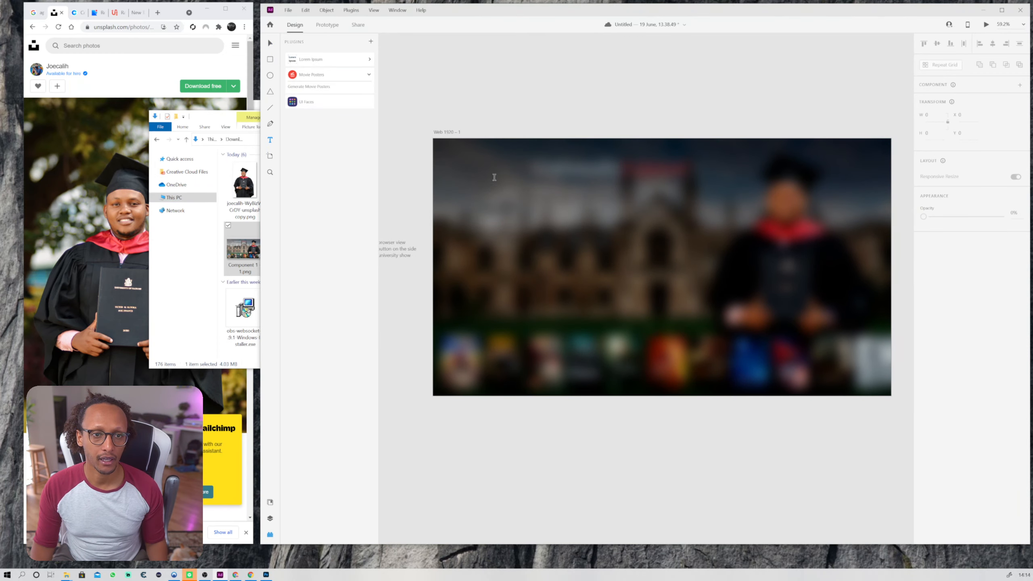
pyautogui.click(595, 252)
pyautogui.write('Share')
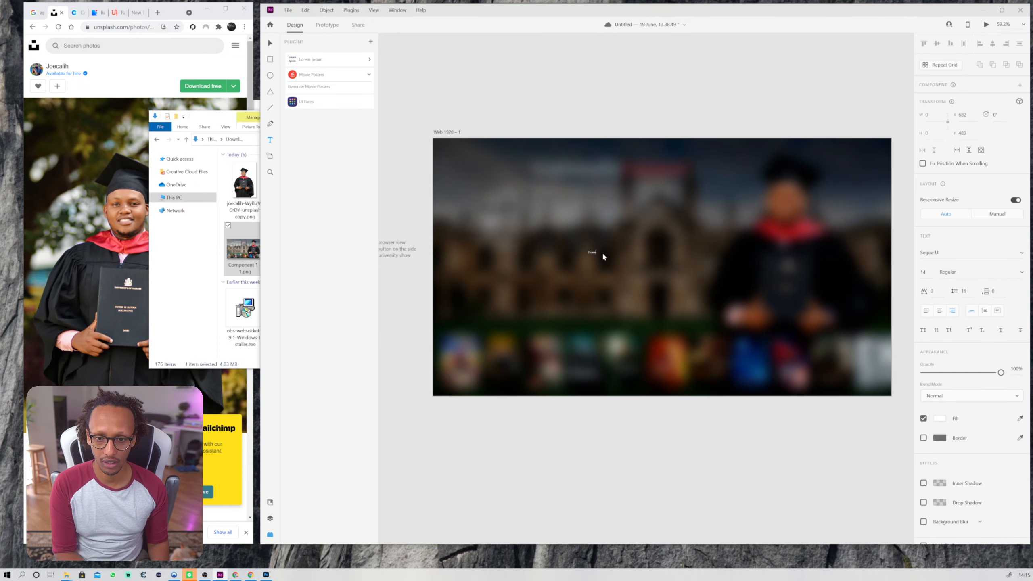
pyautogui.write(' this movie with a friend')
pyautogui.press('Escape')
pyautogui.press('v')
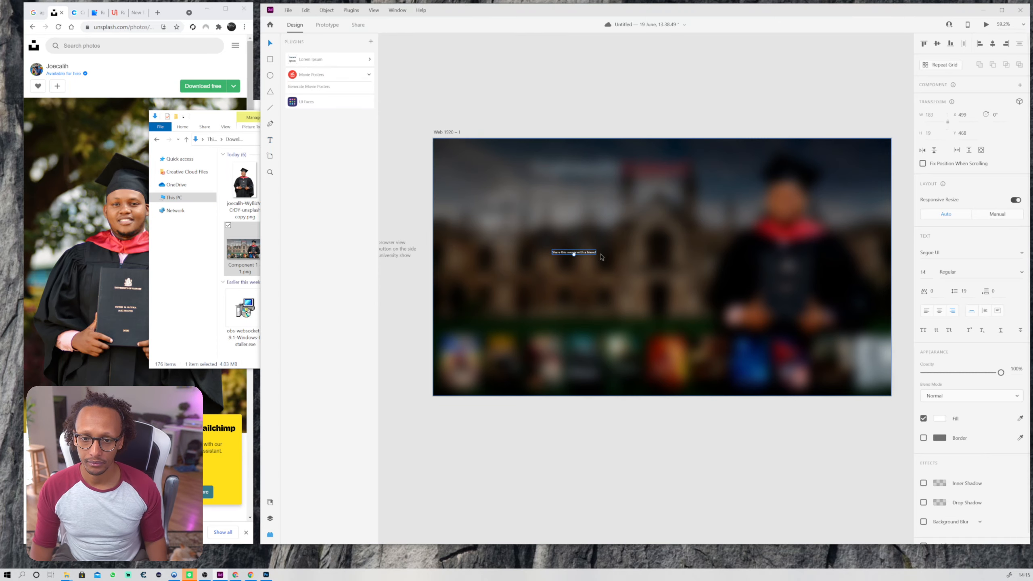
pyautogui.moveTo(574, 256); pyautogui.dragTo(652, 224)
# Duplicate the "Share this movie with a friend" text just below the original and change the copy's wording to "facebook".
pyautogui.moveTo(653, 225); pyautogui.dragTo(663, 260)
pyautogui.doubleClick(686, 220)
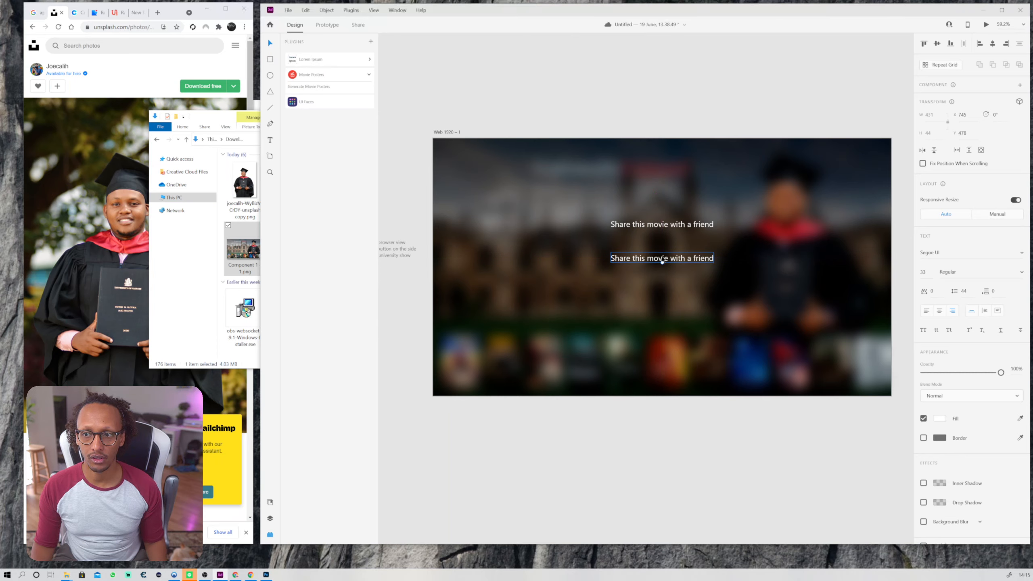
pyautogui.doubleClick(662, 259)
pyautogui.write('faceb')
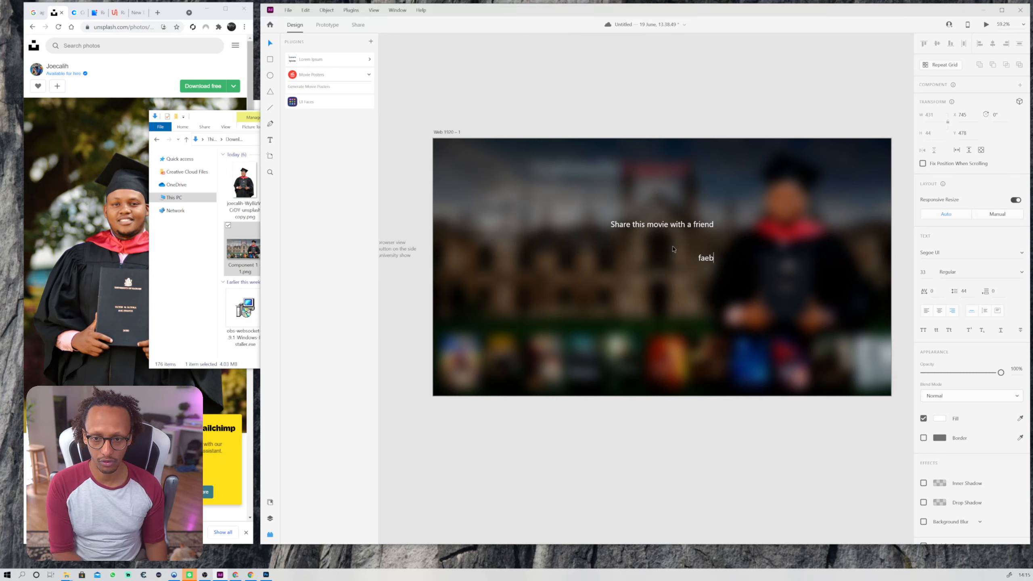
pyautogui.write('ook')
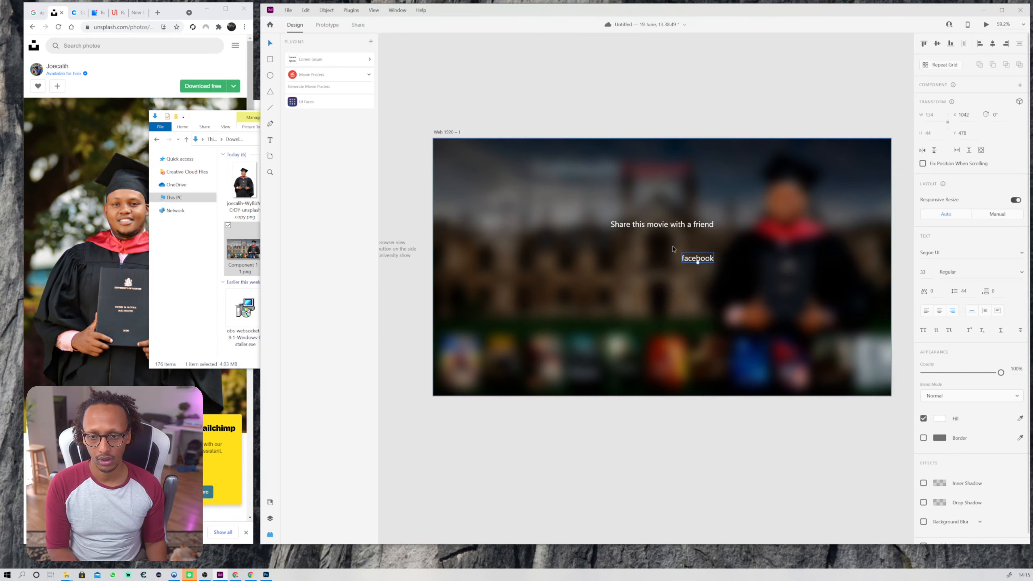
# Turn the "facebook" text into an icon by setting its font to Font Awesome 5 Brands and enlarge it.
pyautogui.press('Escape')
pyautogui.click(933, 253)
pyautogui.write('Font Awesome 5 Brands')
pyautogui.press('Return')
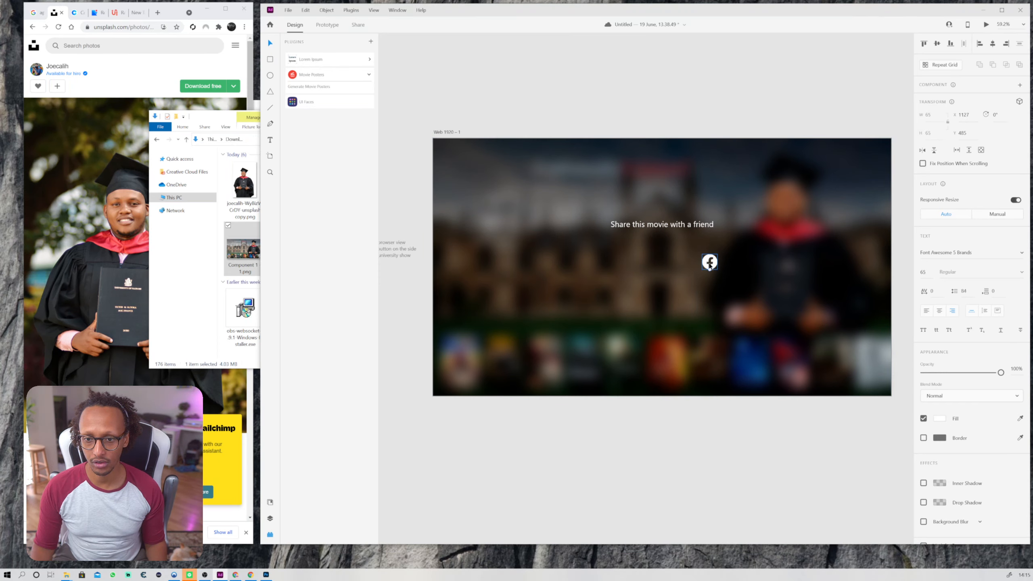
# Place the Facebook icon at size 57 below the start of the heading and make a copy beside it reading "twitter".
pyautogui.moveTo(710, 267); pyautogui.dragTo(636, 259)
pyautogui.doubleClick(637, 259)
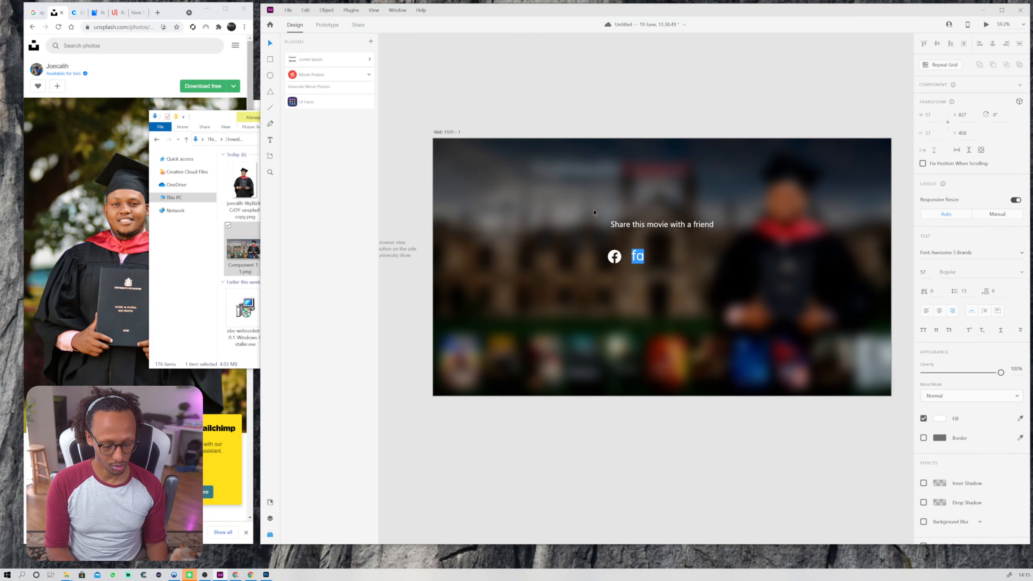
pyautogui.write('twitter')
pyautogui.press('Escape')
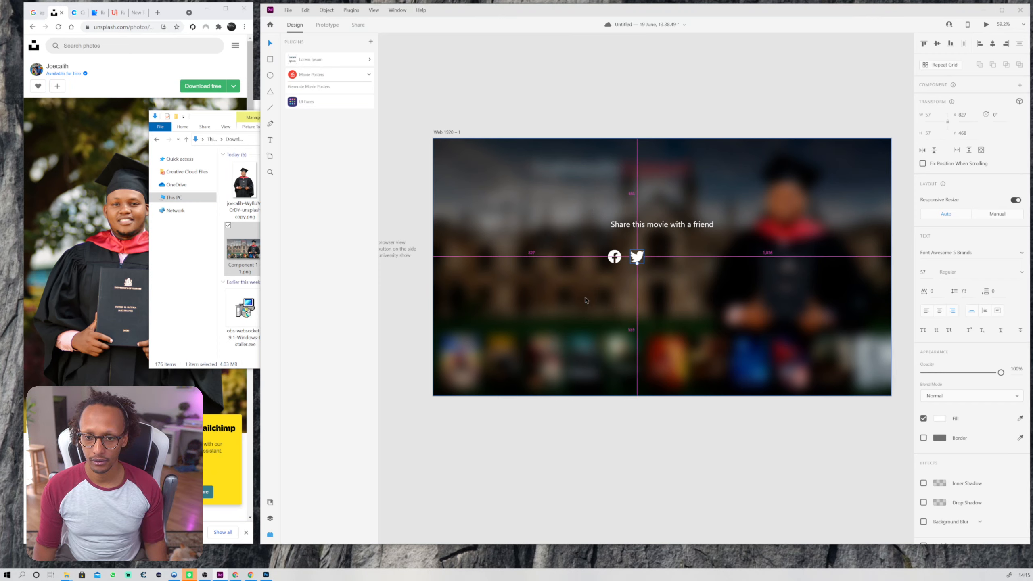
# Duplicate the Twitter icon beside itself in the row and change the copy's text to "instagram".
pyautogui.keyDown('alt'); pyautogui.moveTo(632, 259); pyautogui.dragTo(663, 257); pyautogui.keyUp('alt')
pyautogui.doubleClick(660, 256)
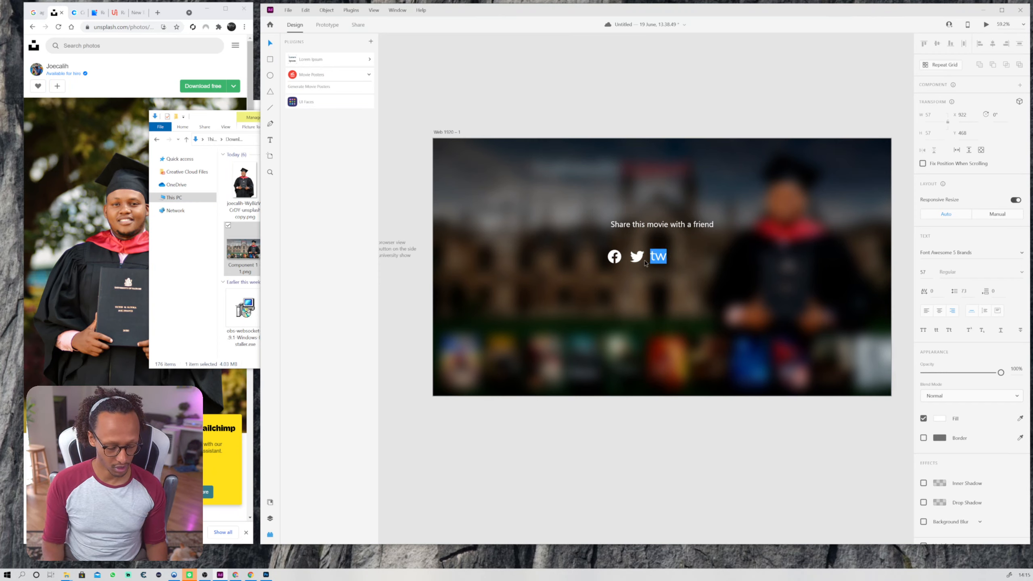
pyautogui.write('instagram')
pyautogui.press('Escape')
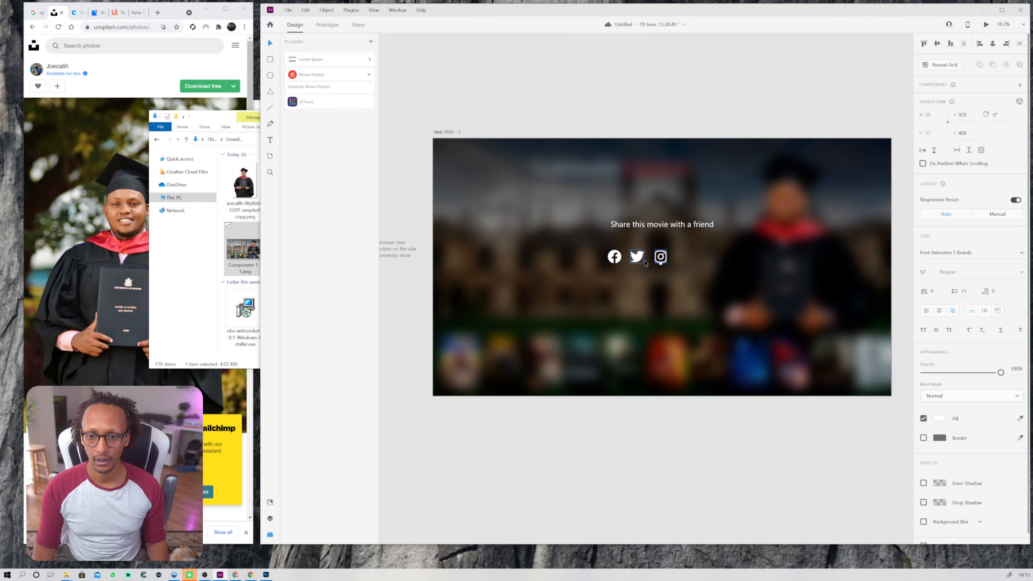
# Duplicate the Instagram icon beside itself in the row and change the copy's text to "whatsapp".
pyautogui.keyDown('alt'); pyautogui.moveTo(660, 257); pyautogui.dragTo(685, 260); pyautogui.keyUp('alt')
pyautogui.doubleClick(686, 257)
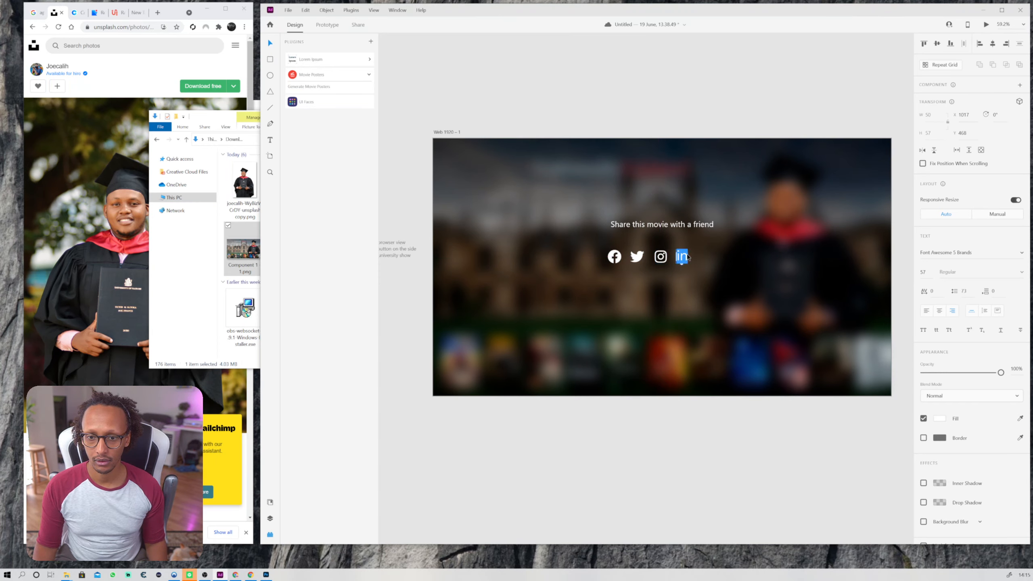
pyautogui.write('whatsapp')
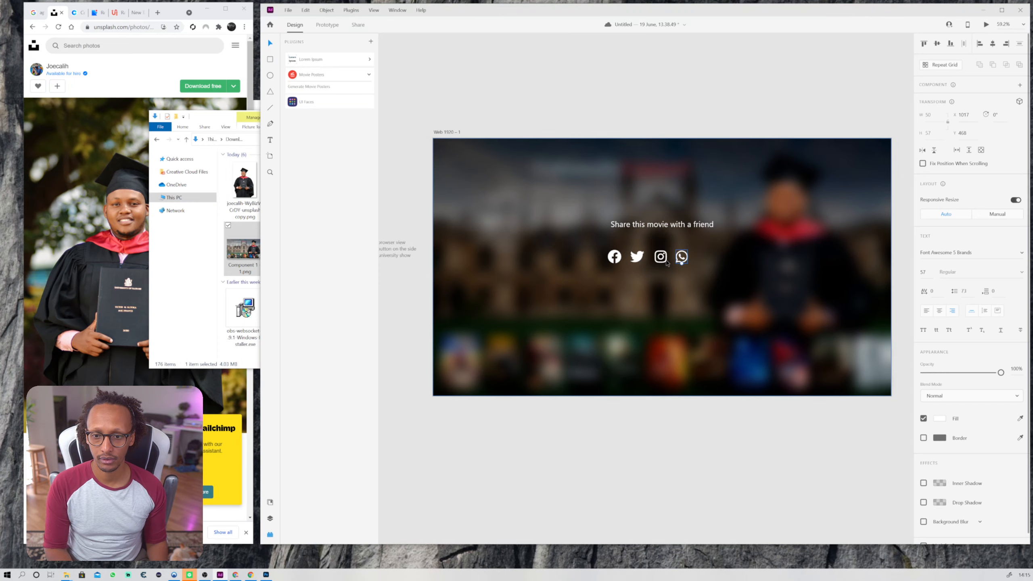
pyautogui.press('Escape')
pyautogui.click(676, 265)
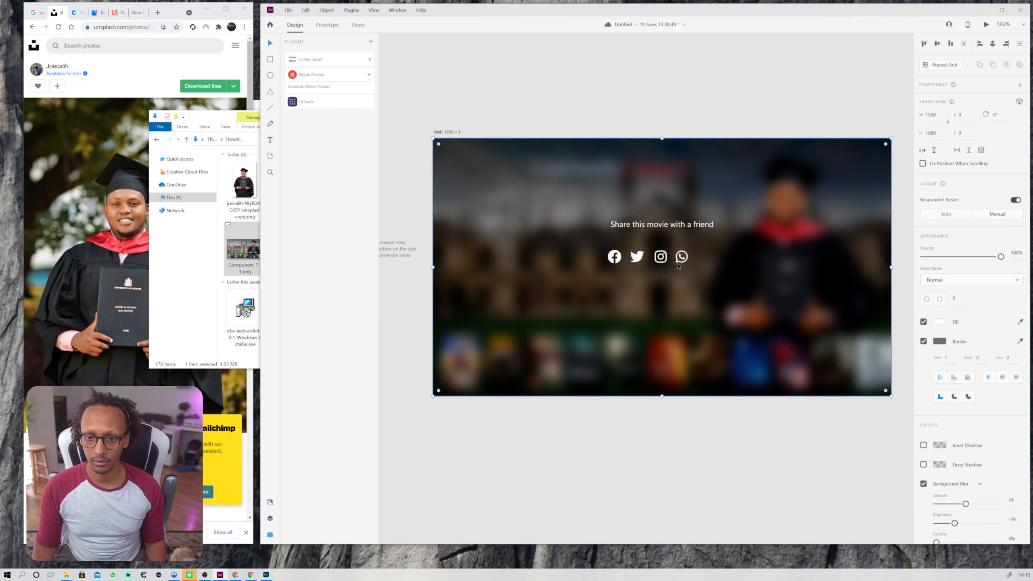
# Add a fifth icon at the end of the row by duplicating the WhatsApp icon and changing its text to "tiktok".
pyautogui.moveTo(683, 263); pyautogui.dragTo(708, 262)
pyautogui.doubleClick(708, 262)
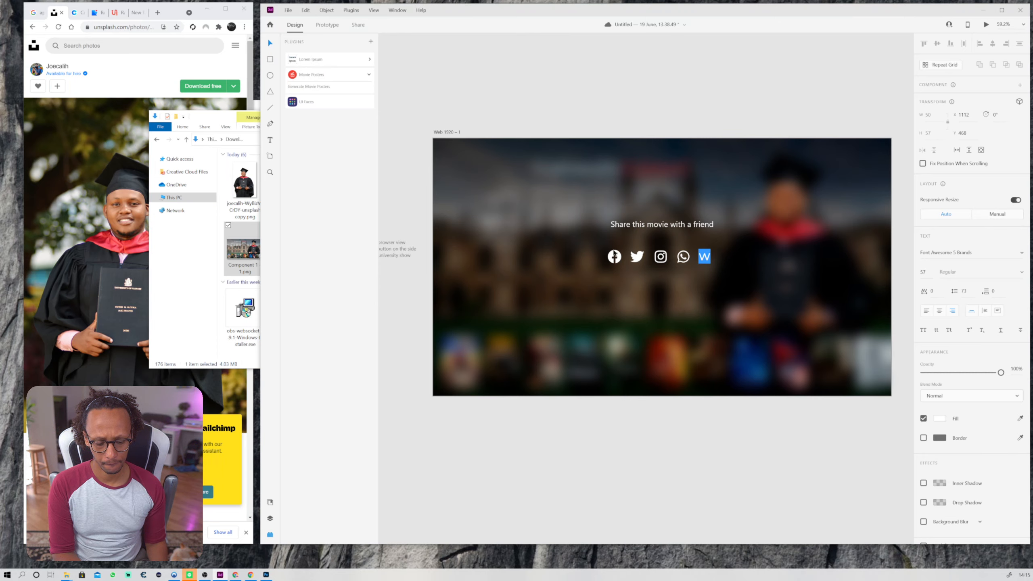
pyautogui.write('tik')
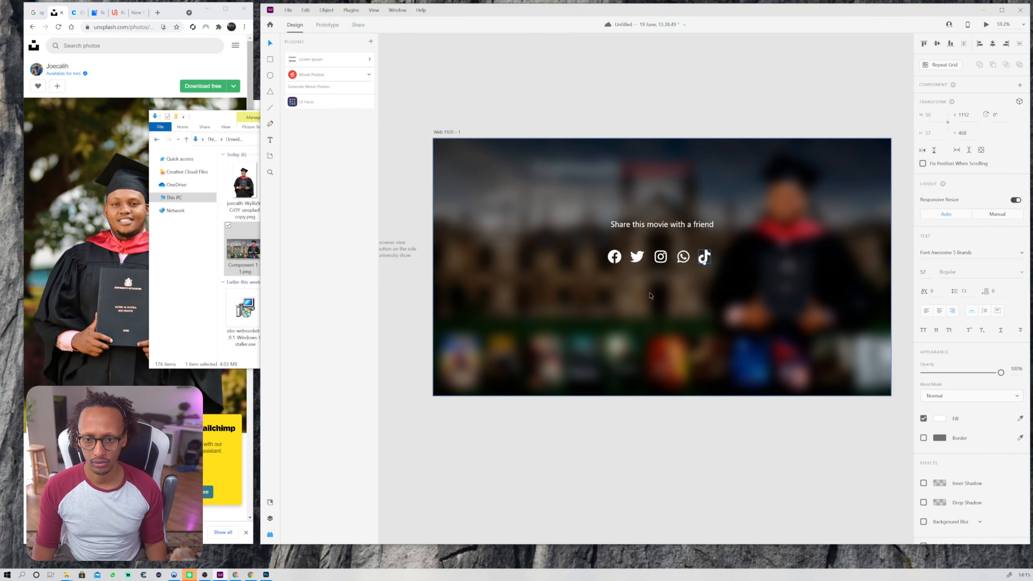
pyautogui.write('tok')
pyautogui.press('Escape')
pyautogui.click(725, 439)
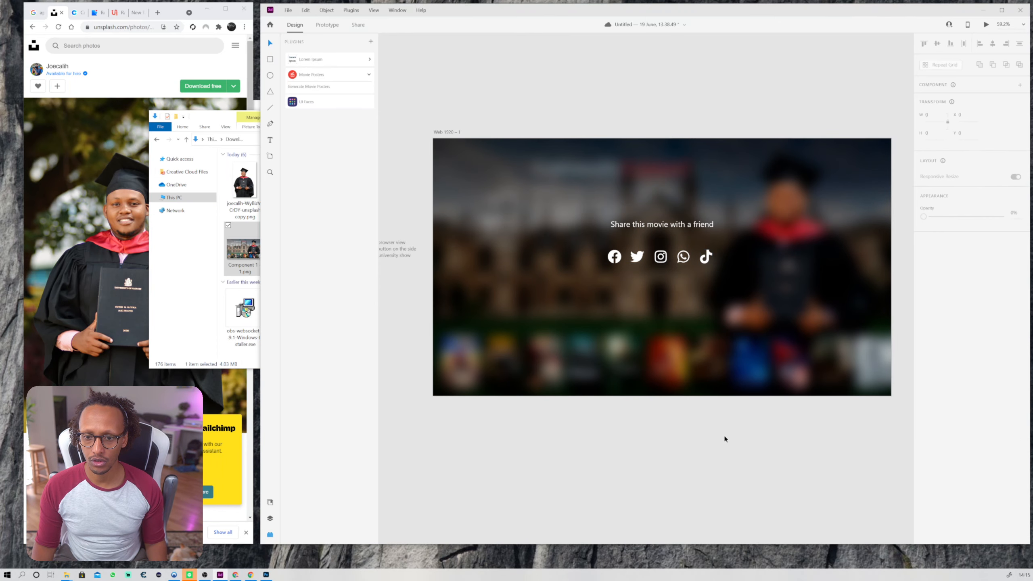
# Select all five social icons and distribute them evenly horizontally.
pyautogui.click(706, 259)
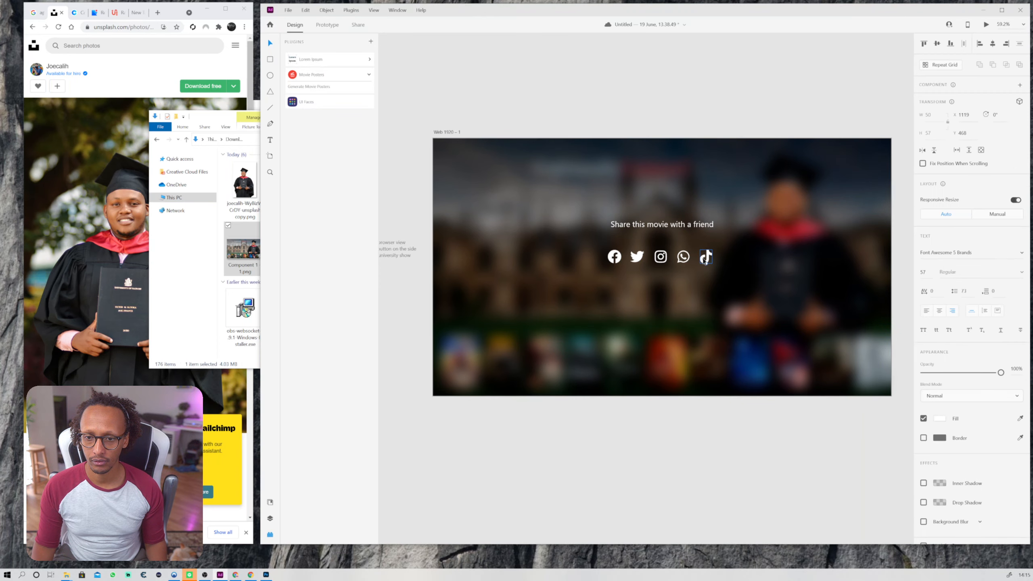
pyautogui.keyDown('shift'); pyautogui.click(661, 256); pyautogui.keyUp('shift')
pyautogui.keyDown('shift'); pyautogui.click(637, 256); pyautogui.keyUp('shift')
pyautogui.keyDown('shift'); pyautogui.click(614, 256); pyautogui.keyUp('shift')
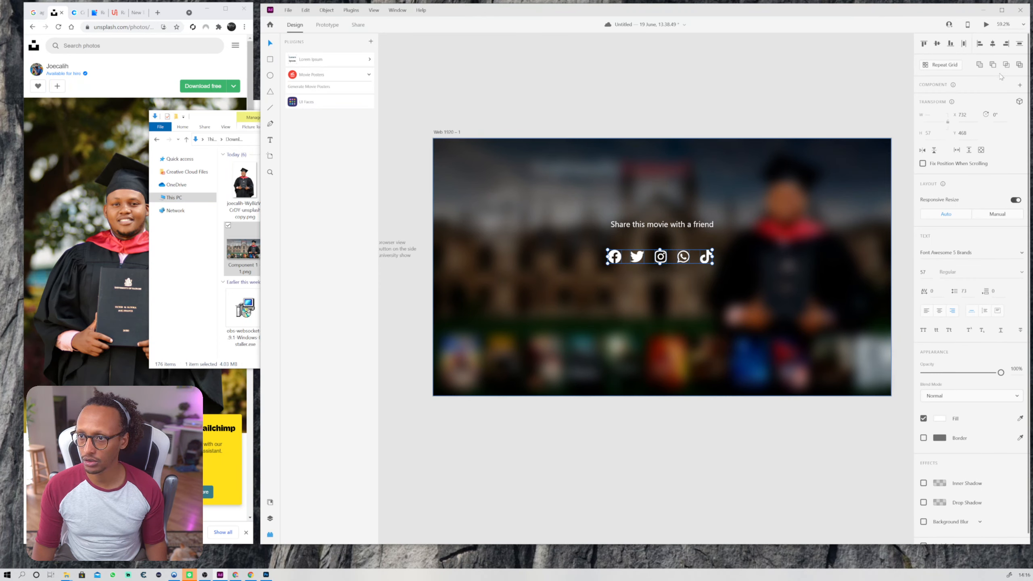
pyautogui.click(964, 43)
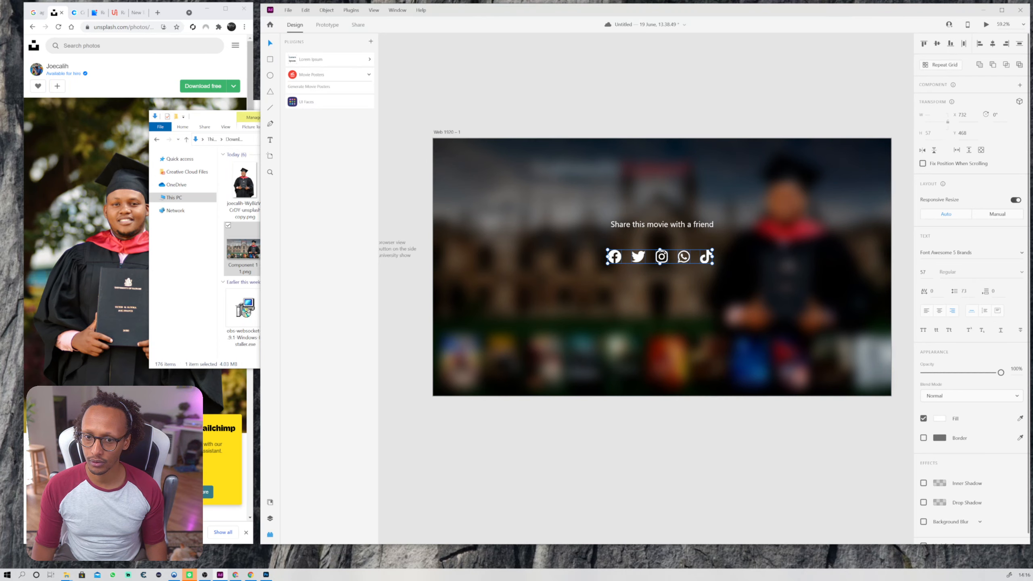
# Move the icon row closer to the heading and bring heading and icons down to about the artboard's vertical middle.
pyautogui.moveTo(662, 259); pyautogui.dragTo(661, 239)
pyautogui.keyDown('shift'); pyautogui.click(660, 223); pyautogui.keyUp('shift')
pyautogui.click(628, 107)
# Delete the stray white text "Share this movie with your friends" lying below the artboard.
pyautogui.scroll(-2, 626, 109)
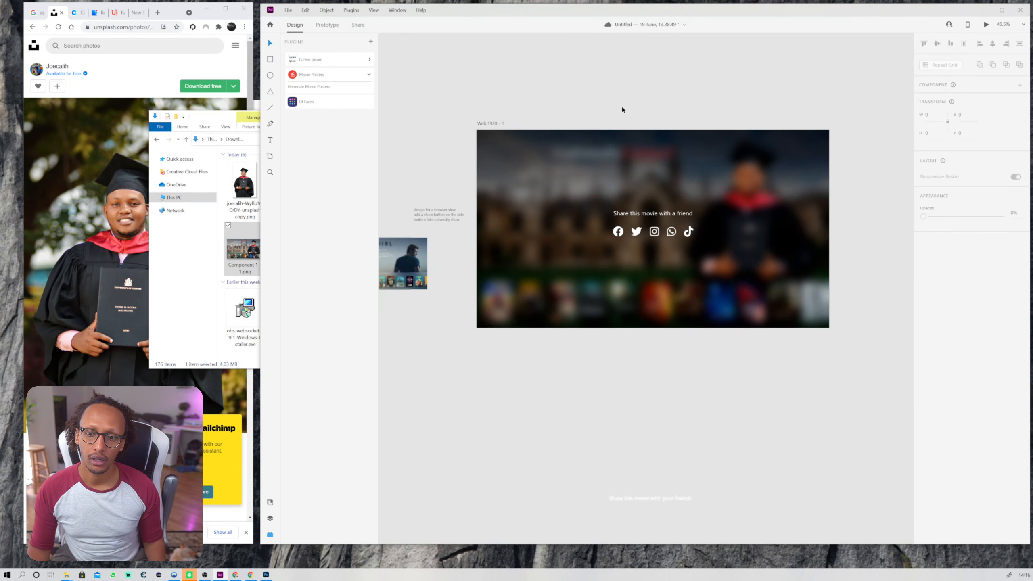
pyautogui.click(618, 494)
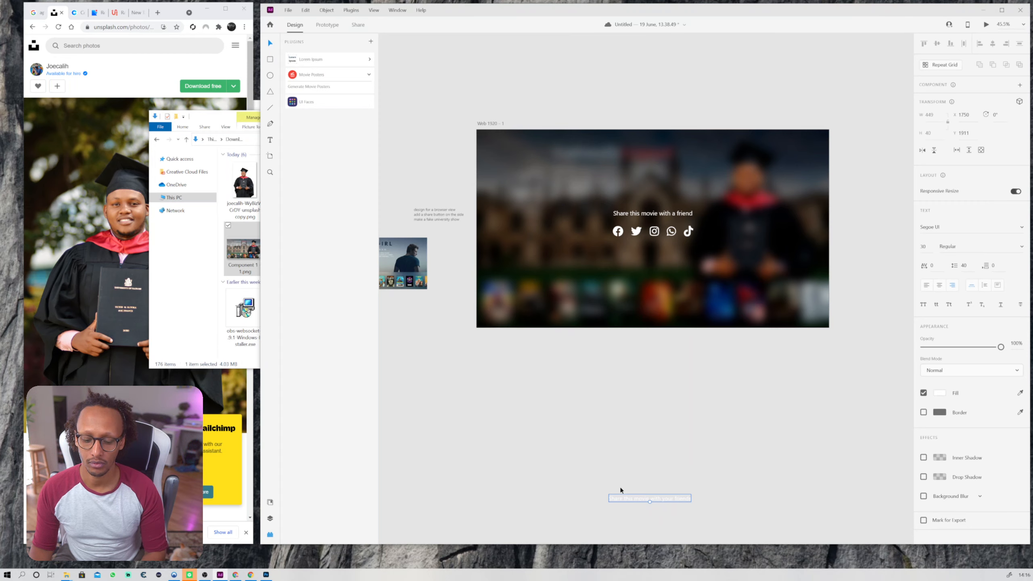
pyautogui.click(622, 476)
pyautogui.moveTo(758, 406); pyautogui.dragTo(710, 461)
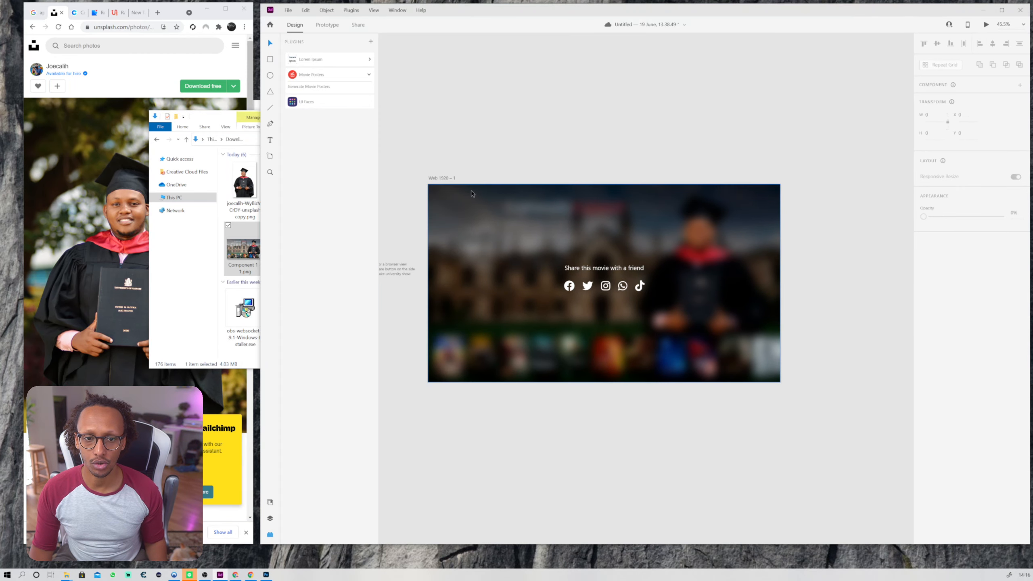
# Duplicate the whole artboard with the blurred image, heading and icons next to the original.
pyautogui.moveTo(443, 177); pyautogui.dragTo(854, 178)
pyautogui.click(764, 127)
pyautogui.scroll(-2, 761, 132)
pyautogui.moveTo(756, 123); pyautogui.dragTo(608, 119)
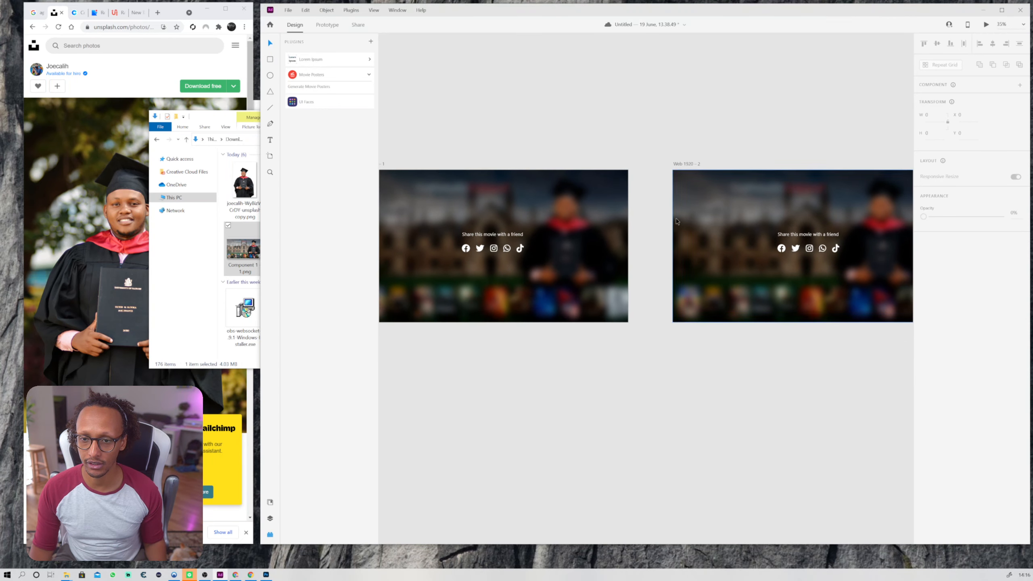
# Select the five icons on the first artboard and move the row down to Y 556.
pyautogui.moveTo(504, 387); pyautogui.dragTo(557, 400)
pyautogui.scroll(4, 562, 262)
pyautogui.press('t')
pyautogui.click(556, 264)
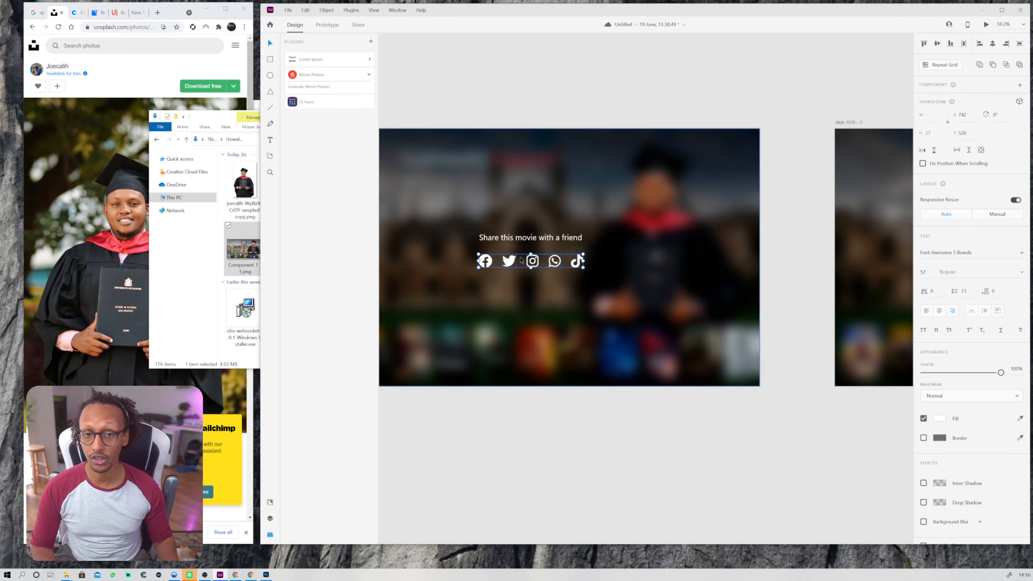
pyautogui.hotkey('shift', 'Down')
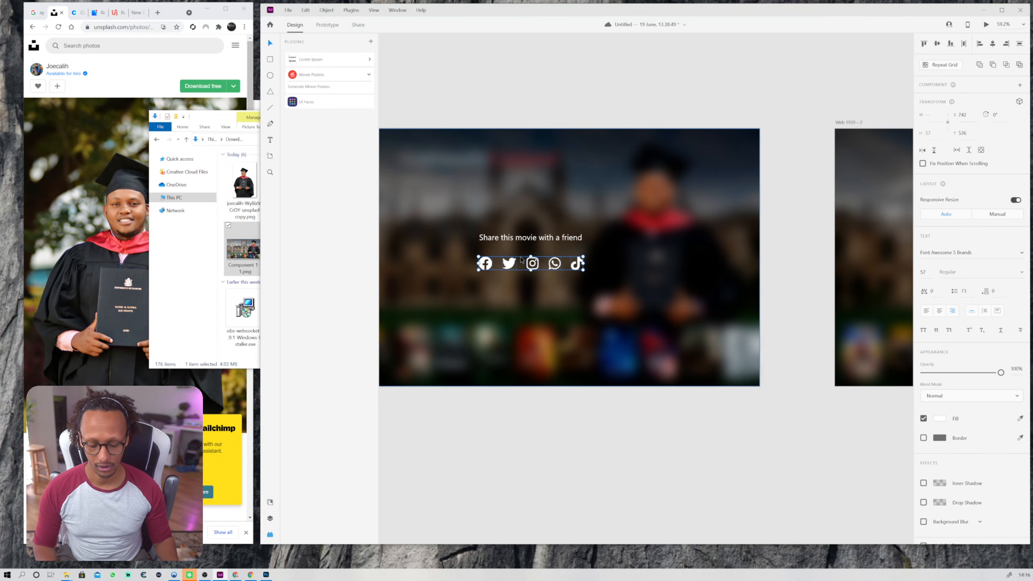
pyautogui.hotkey('shift', 'Down')
pyautogui.hotkey('shift', 'Down')
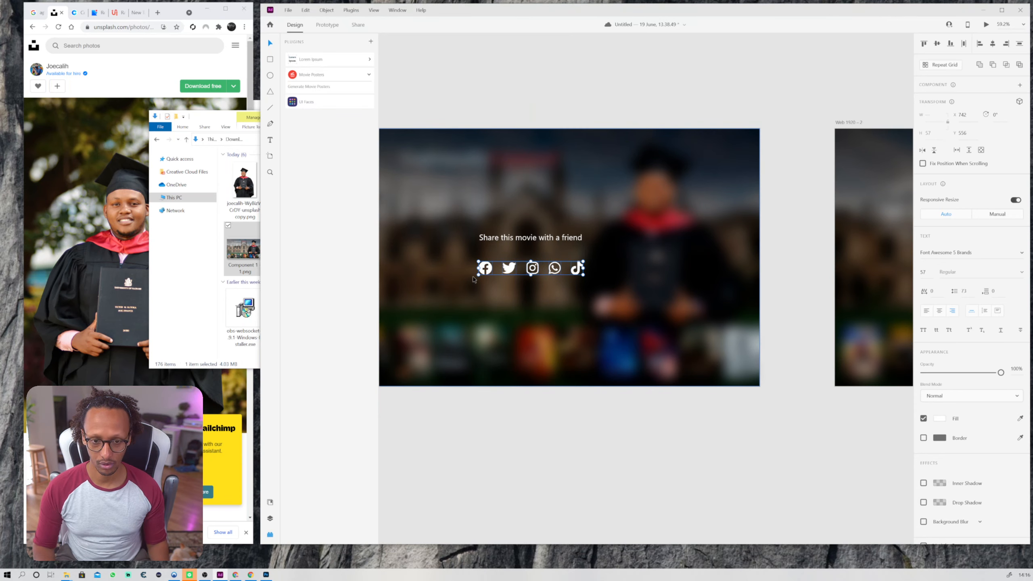
# Stagger the icons diagonally by lowering each one 30 px more than the one before, with TikTok at Y 676.
pyautogui.hotkey('shift', 'Down')
pyautogui.hotkey('shift', 'Down')
pyautogui.hotkey('shift', 'Down')
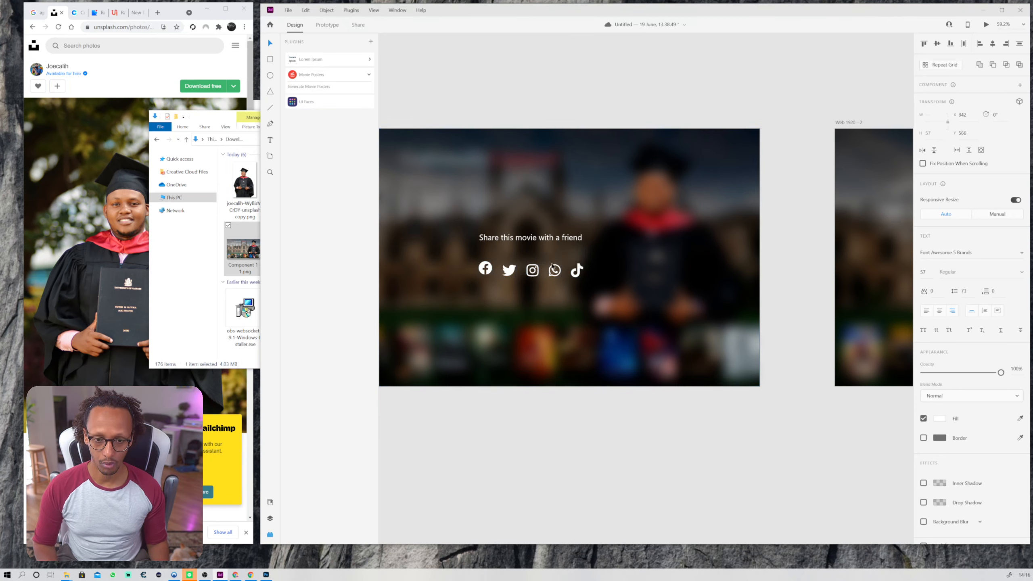
pyautogui.hotkey('shift', 'Down')
pyautogui.hotkey('shift', 'Down')
pyautogui.hotkey('shift', 'Down')
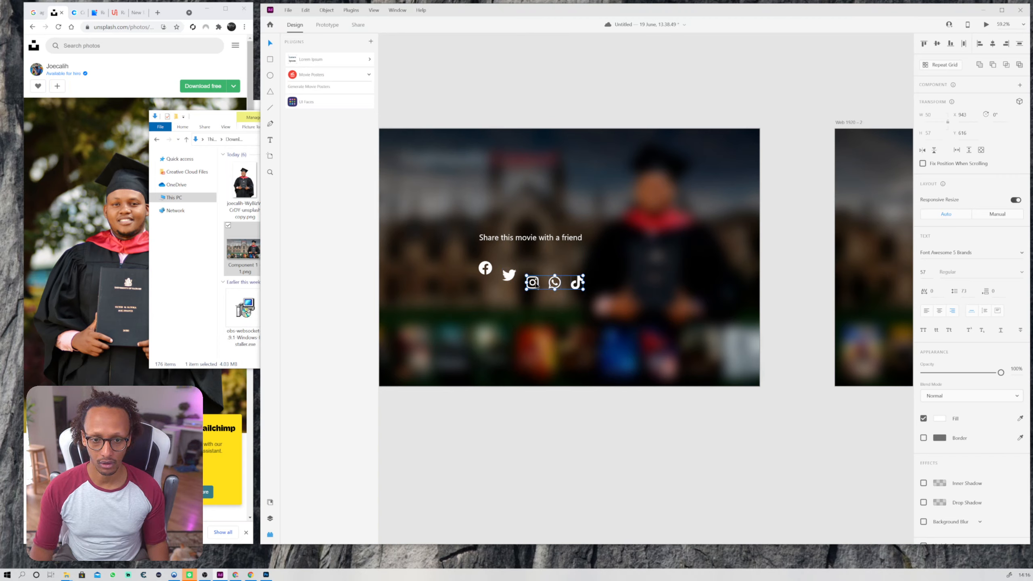
pyautogui.hotkey('shift', 'Down')
pyautogui.hotkey('shift', 'Down')
pyautogui.hotkey('shift', 'Down')
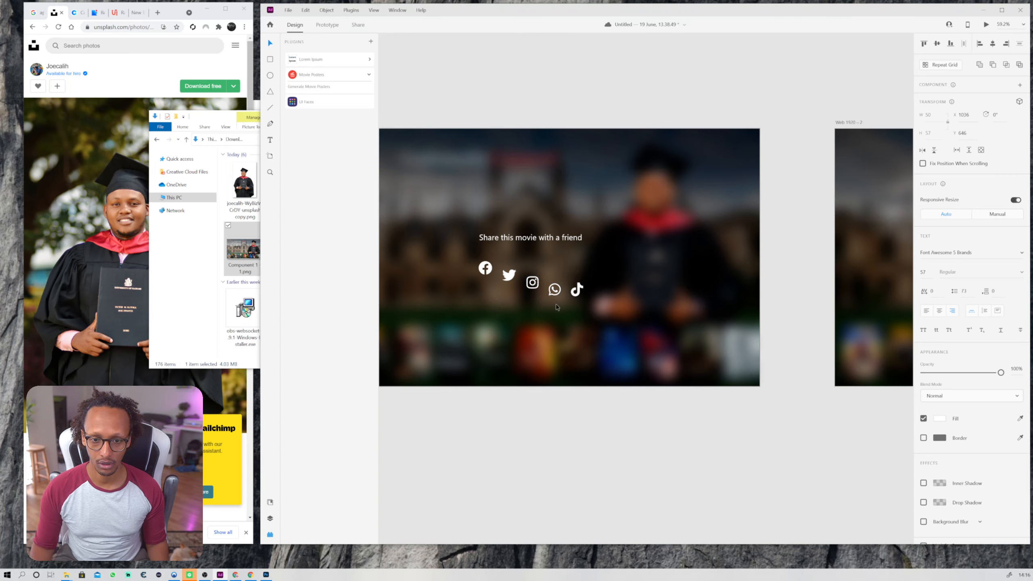
pyautogui.keyDown('shift'); pyautogui.click(552, 291); pyautogui.keyUp('shift')
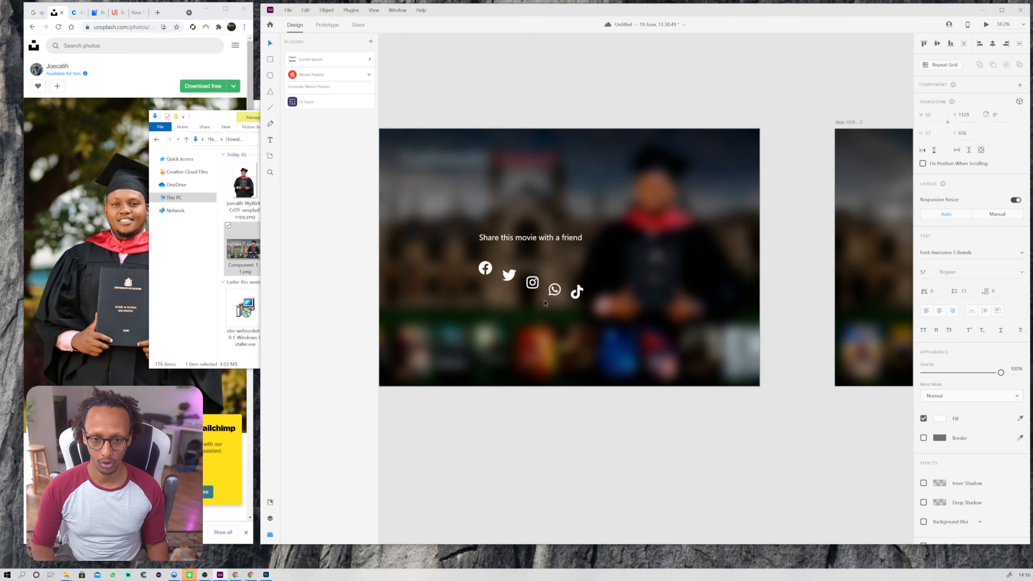
pyautogui.hotkey('shift', 'Down')
pyautogui.hotkey('shift', 'Down')
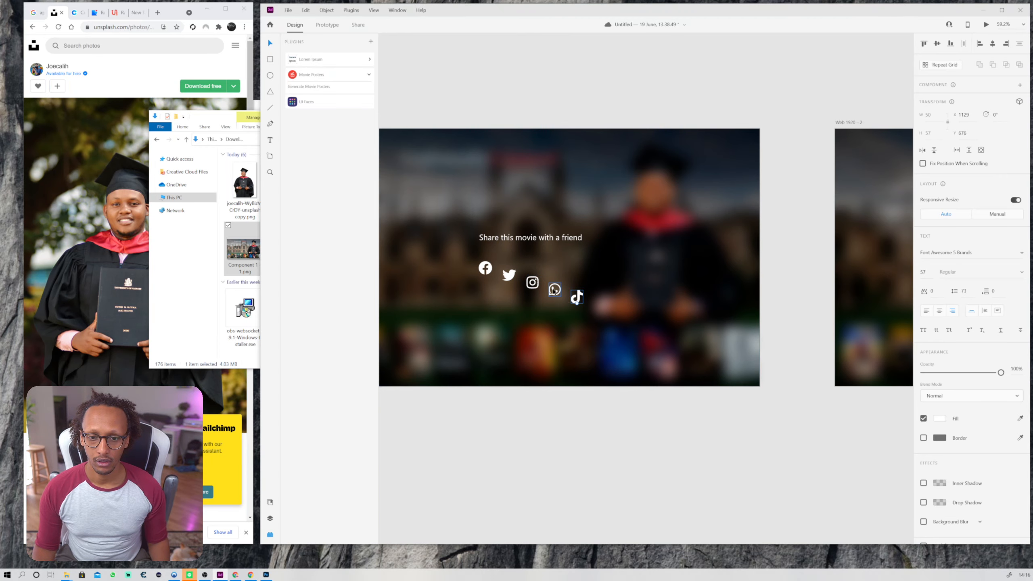
# Select the five staggered icons without the background and set their opacity to 0%.
pyautogui.click(504, 279)
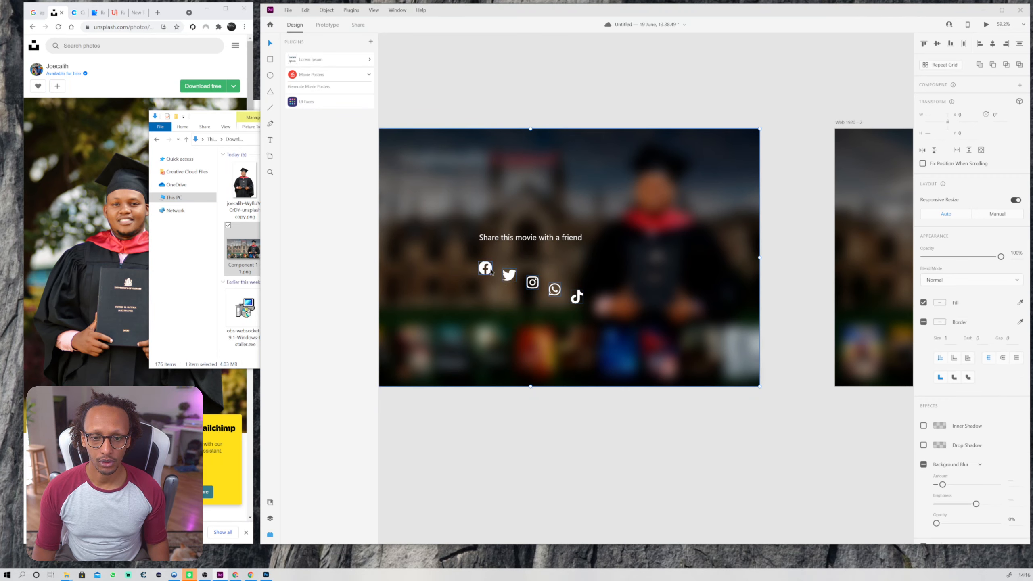
pyautogui.doubleClick(506, 264)
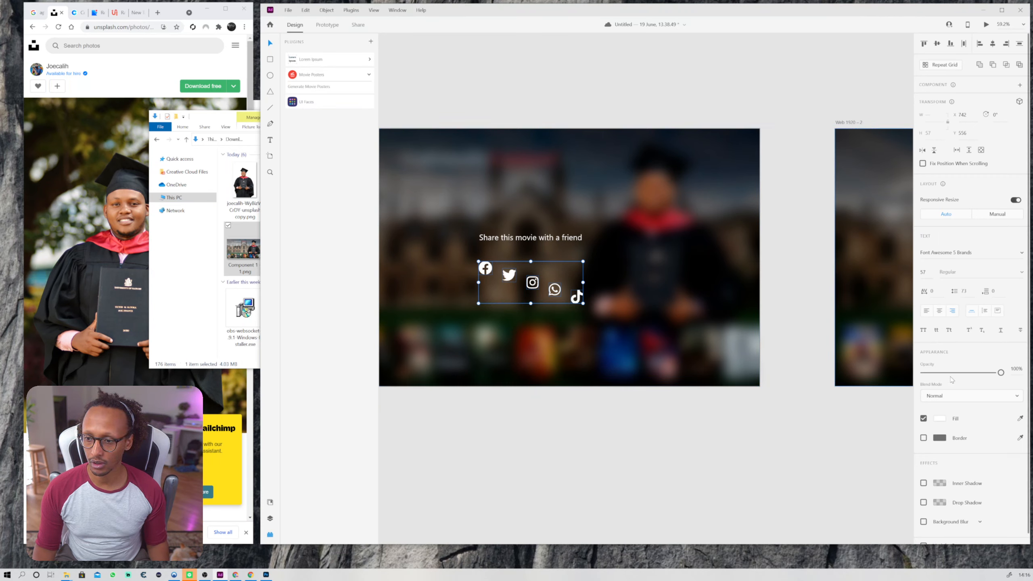
pyautogui.moveTo(951, 379); pyautogui.dragTo(890, 371)
# Move the "Share this movie with a friend" heading up to Y 392 and set its opacity to 0%.
pyautogui.click(539, 235)
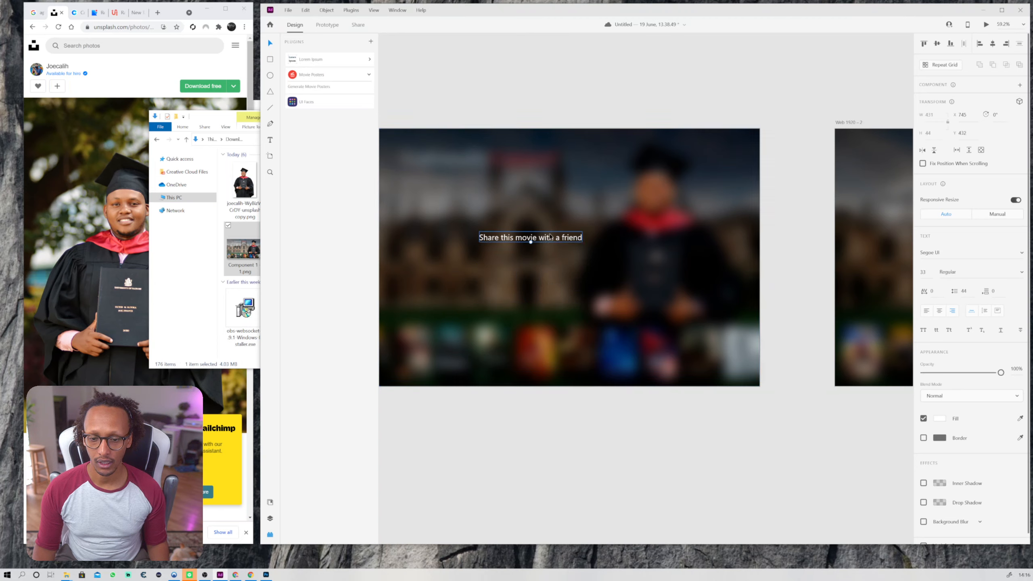
pyautogui.hotkey('shift', 'Up')
pyautogui.hotkey('shift', 'Up')
pyautogui.hotkey('shift', 'Up')
pyautogui.hotkey('shift', 'Up')
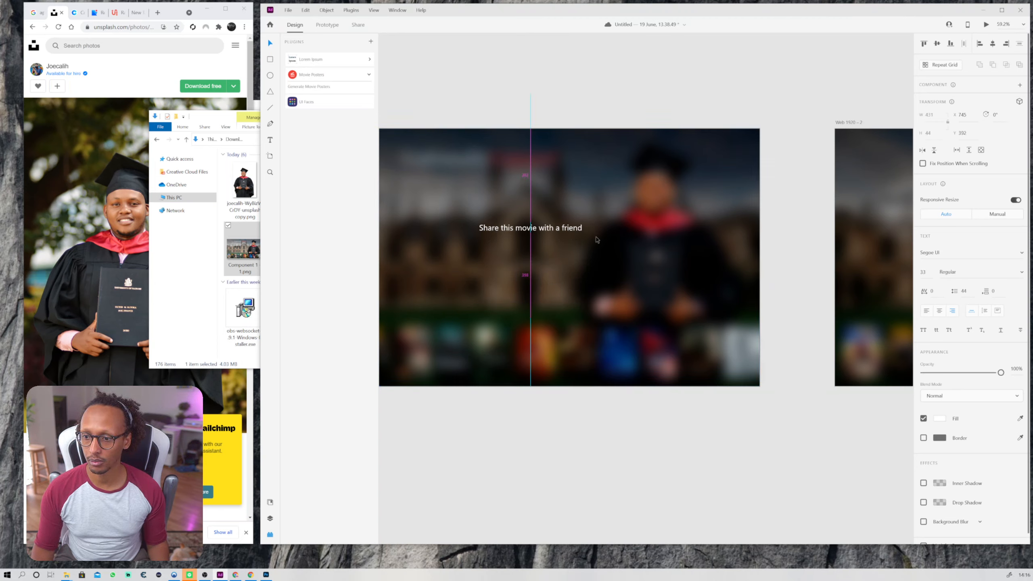
pyautogui.moveTo(1000, 372); pyautogui.dragTo(894, 371)
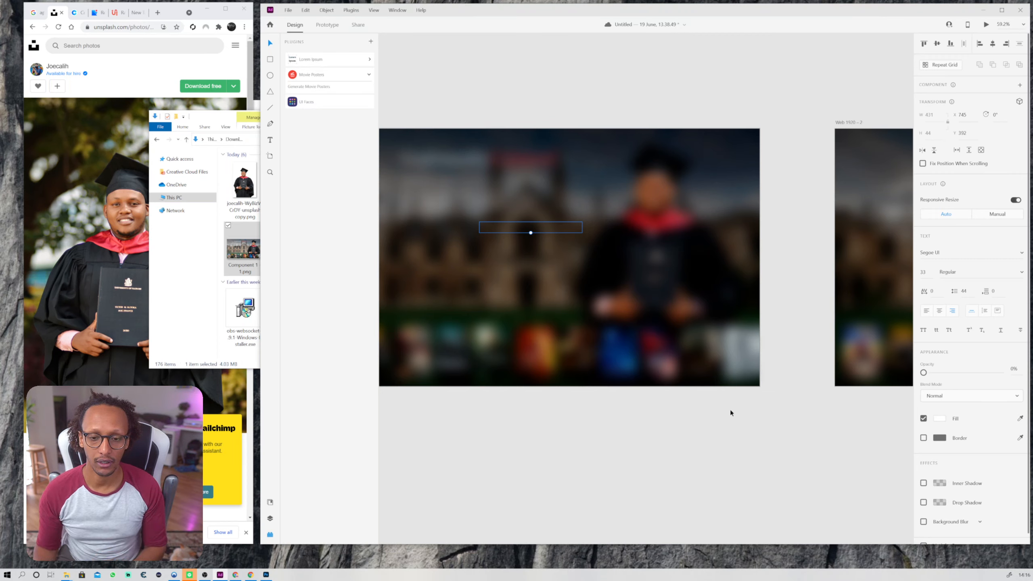
pyautogui.click(713, 415)
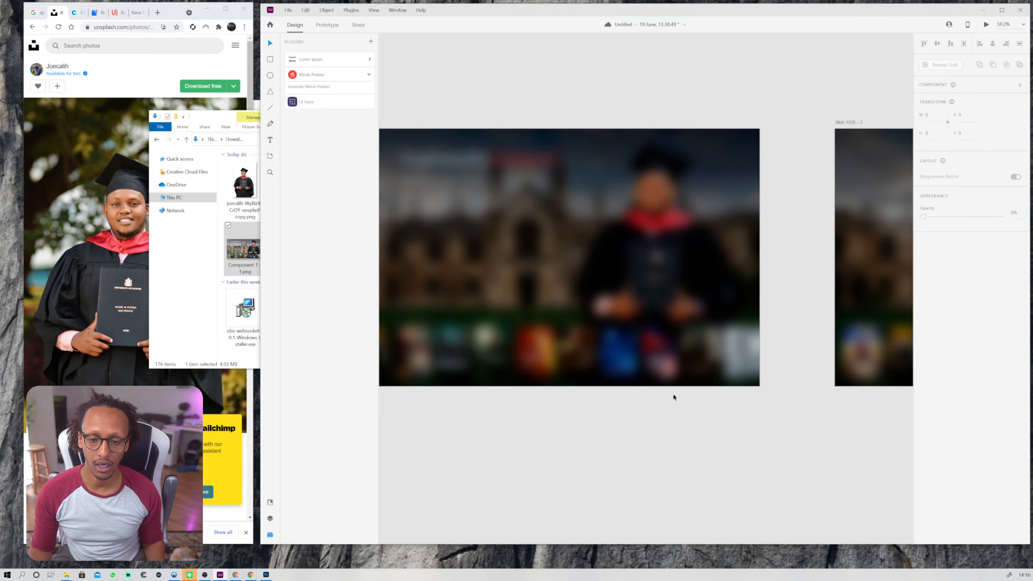
# Set the opacity of the background-blur overlay on the first artboard to 0%.
pyautogui.click(636, 160)
pyautogui.press('Delete')
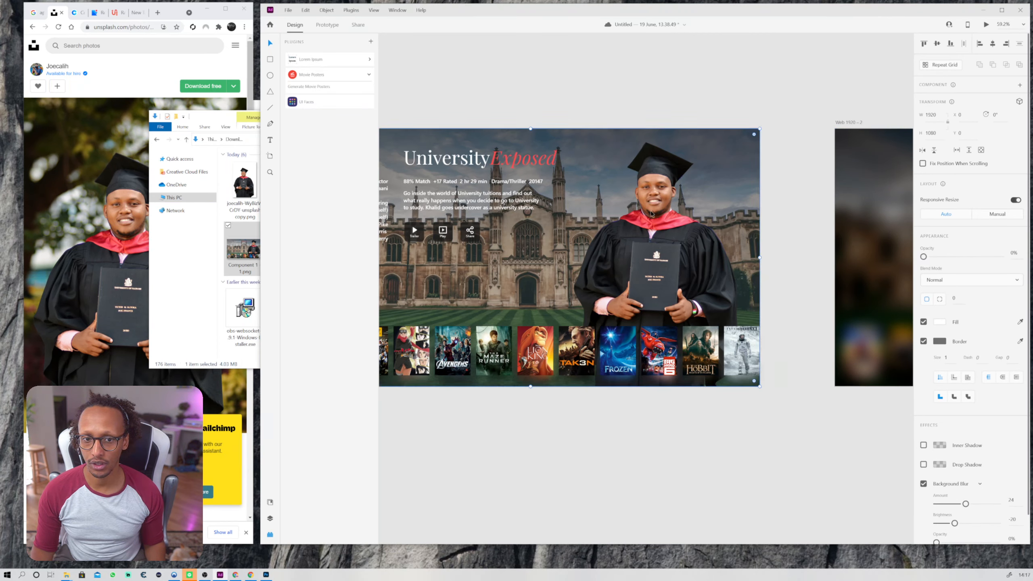
pyautogui.moveTo(620, 88); pyautogui.dragTo(674, 87)
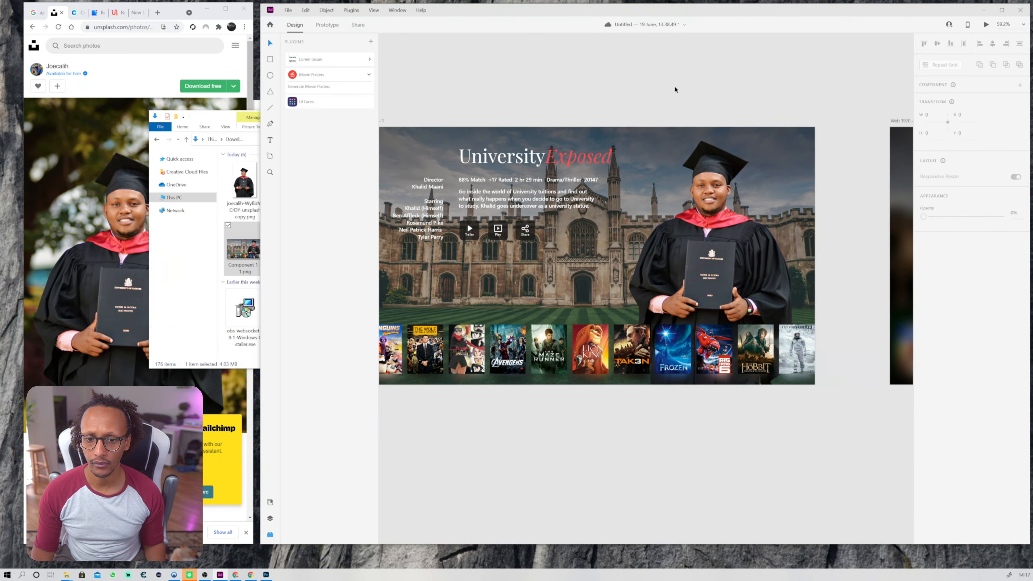
# Delete the leftover reference image and text lying on the pasteboard beside the first artboard.
pyautogui.scroll(-3, 674, 87)
pyautogui.moveTo(748, 87); pyautogui.dragTo(720, 92)
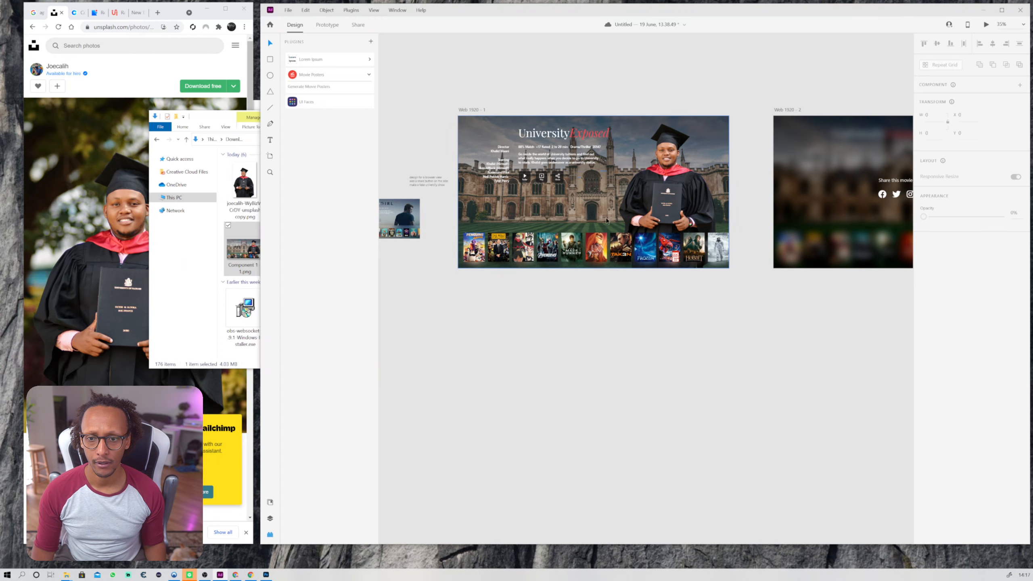
pyautogui.scroll(-2, 606, 220)
pyautogui.moveTo(479, 266); pyautogui.dragTo(622, 168)
pyautogui.press('Delete')
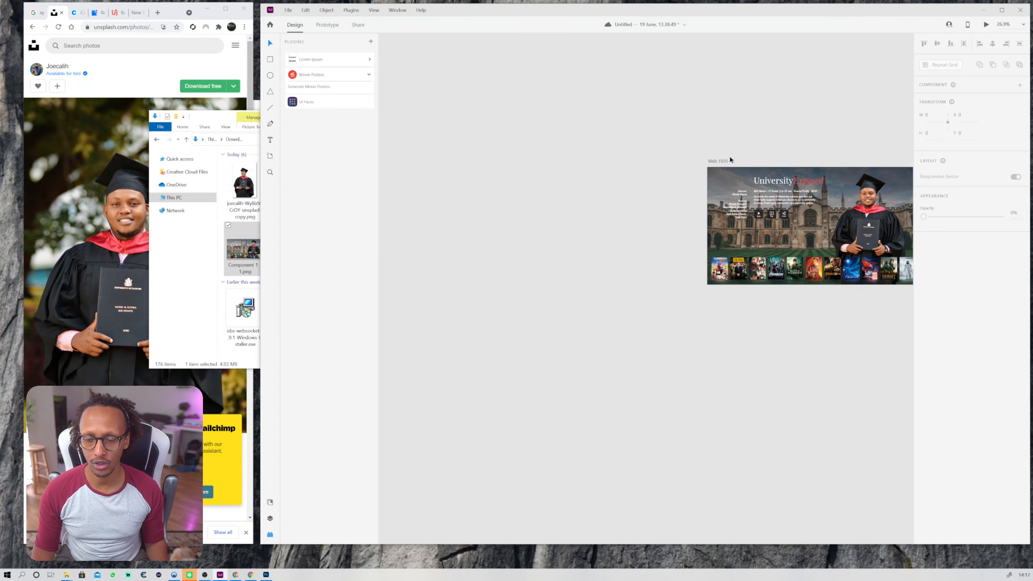
# Duplicate the first artboard and place the copy directly to its left.
pyautogui.moveTo(730, 157); pyautogui.dragTo(487, 206)
pyautogui.click(523, 136)
pyautogui.scroll(2, 521, 196)
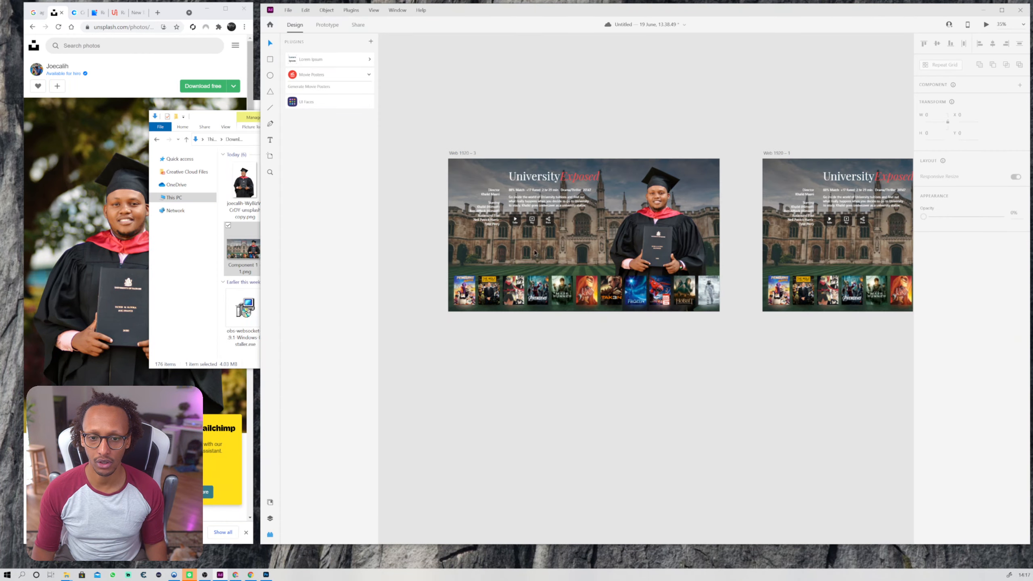
pyautogui.click(539, 307)
pyautogui.hotkey('ctrl', '3')
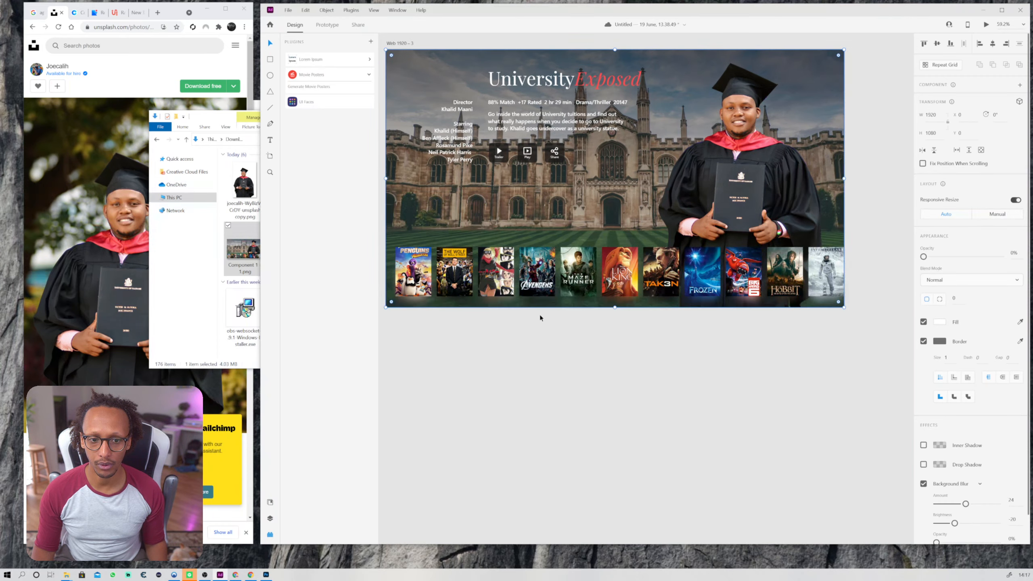
pyautogui.scroll(-2, 539, 315)
pyautogui.hscroll(3, 569, 325)
pyautogui.scroll(3, 581, 314)
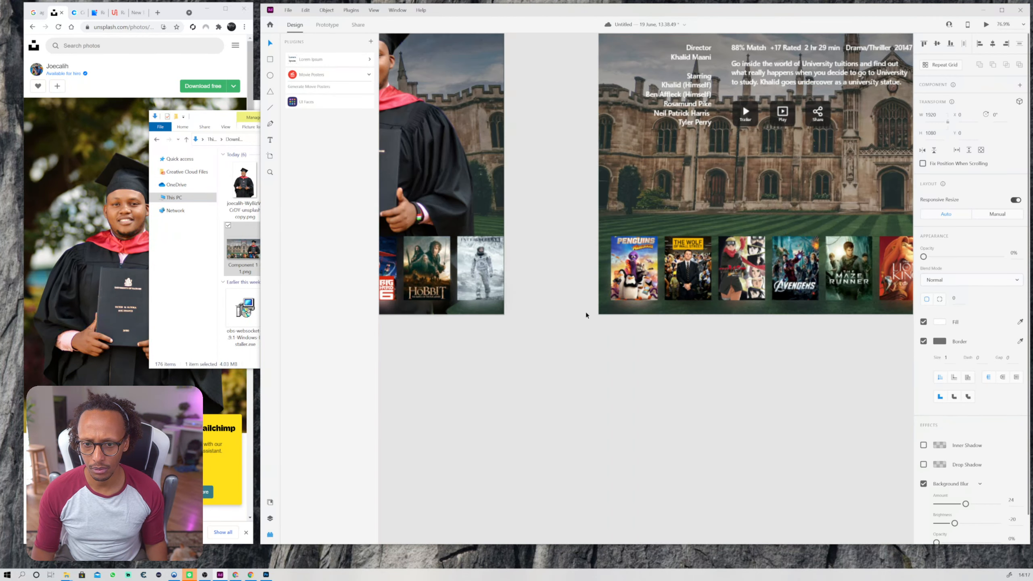
pyautogui.scroll(3, 605, 281)
pyautogui.click(604, 274)
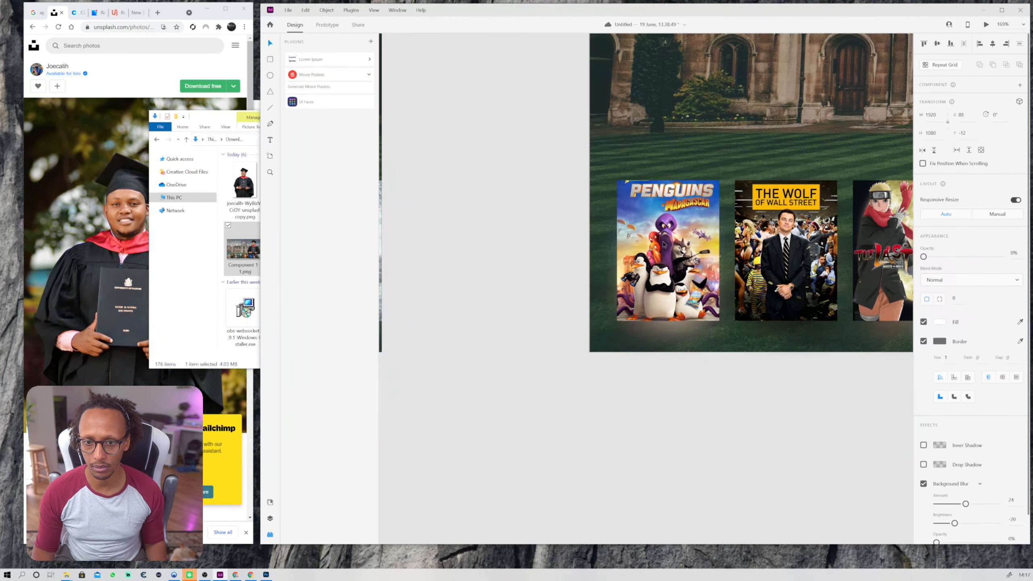
pyautogui.hotkey('ctrl', 'z')
pyautogui.hotkey('ctrl', 'z')
pyautogui.hotkey('ctrl', 'z')
pyautogui.hotkey('ctrl', 'shift', 'z')
pyautogui.hotkey('ctrl', 'shift', 'z')
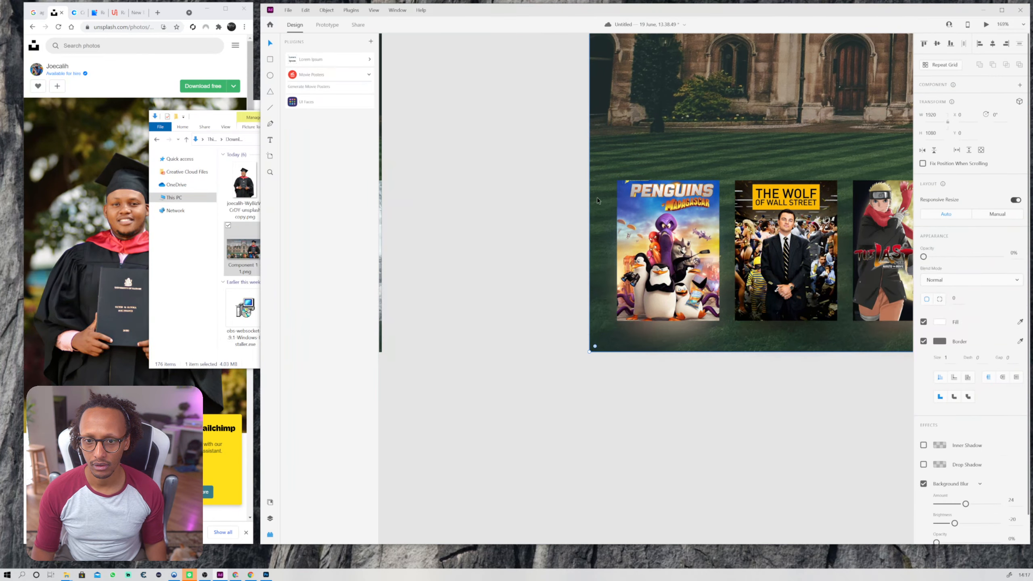
pyautogui.scroll(-3, 592, 209)
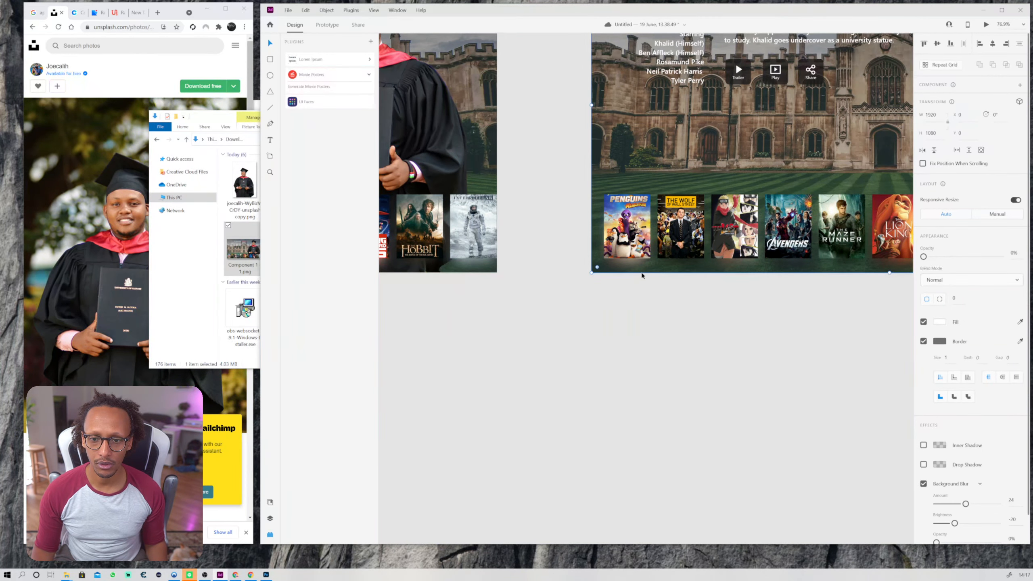
pyautogui.click(678, 311)
pyautogui.scroll(-3, 693, 314)
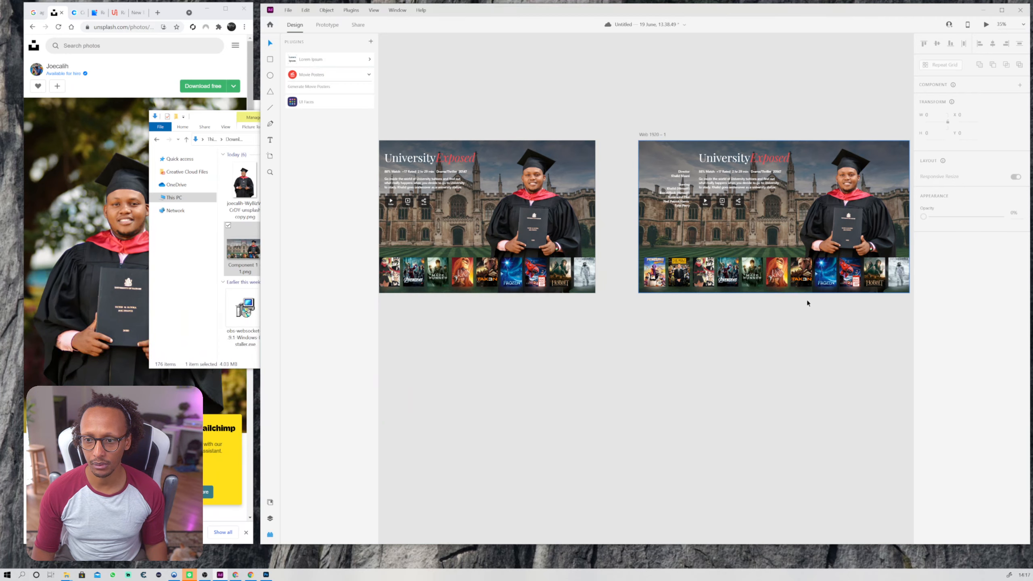
# Delete the transparent blur overlays from the duplicated artboard and from the original next to it.
pyautogui.moveTo(820, 318); pyautogui.dragTo(747, 346)
pyautogui.scroll(3, 600, 316)
pyautogui.scroll(-4, 605, 310)
pyautogui.scroll(2, 579, 318)
pyautogui.click(570, 313)
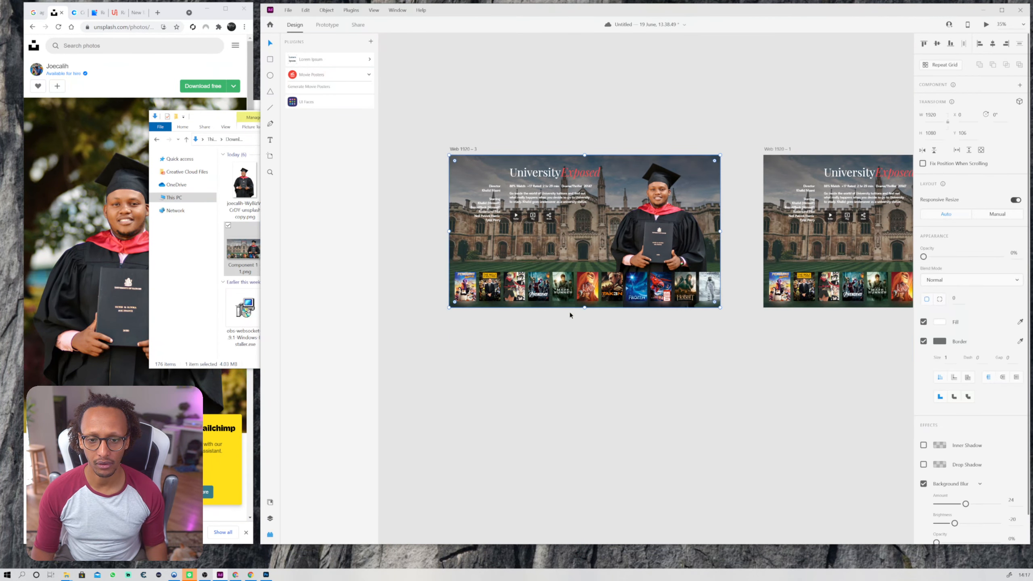
pyautogui.press('Delete')
pyautogui.click(769, 269)
pyautogui.press('Delete')
# Ungroup the full-page component on both the duplicated artboard and the original artboard.
pyautogui.click(599, 299)
pyautogui.moveTo(600, 298)
pyautogui.mouseDown()
pyautogui.moveTo(697, 333)
pyautogui.moveTo(608, 280)
pyautogui.moveTo(599, 297)
pyautogui.mouseUp()
pyautogui.rightClick(517, 293)
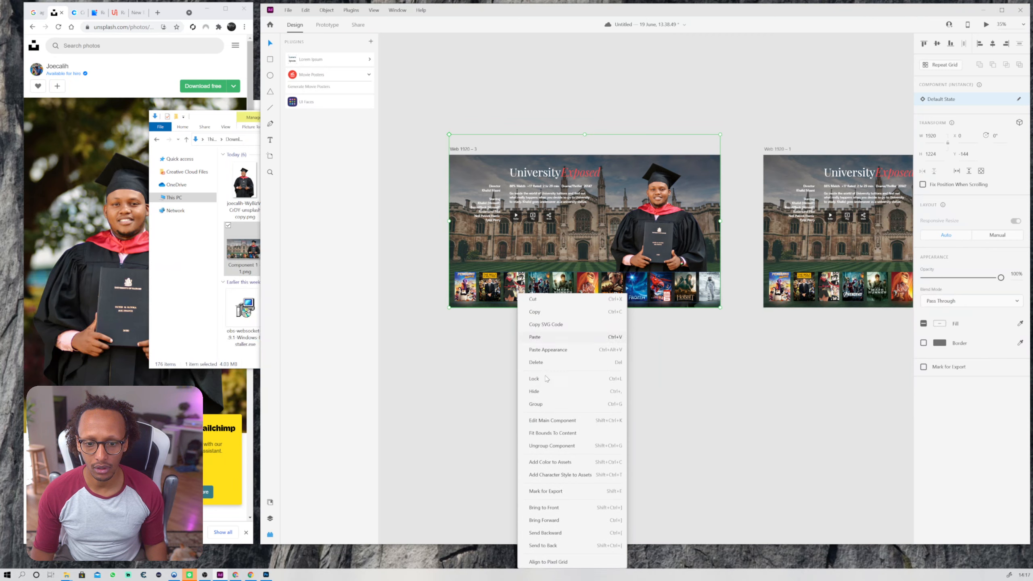
pyautogui.click(491, 272)
pyautogui.rightClick(485, 283)
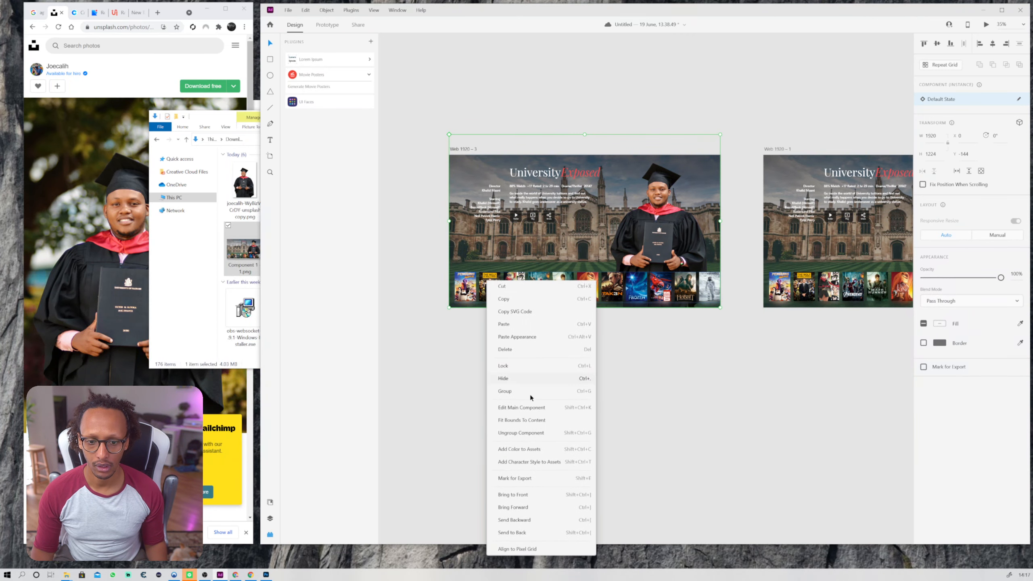
pyautogui.click(523, 432)
pyautogui.moveTo(744, 377); pyautogui.dragTo(706, 378)
pyautogui.click(720, 364)
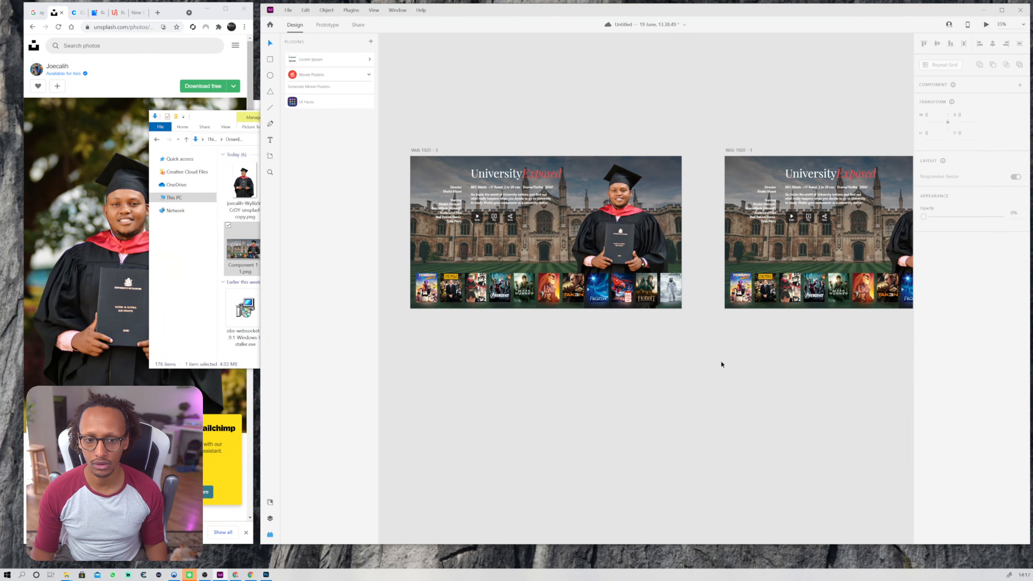
pyautogui.click(731, 285)
pyautogui.rightClick(731, 282)
pyautogui.click(742, 420)
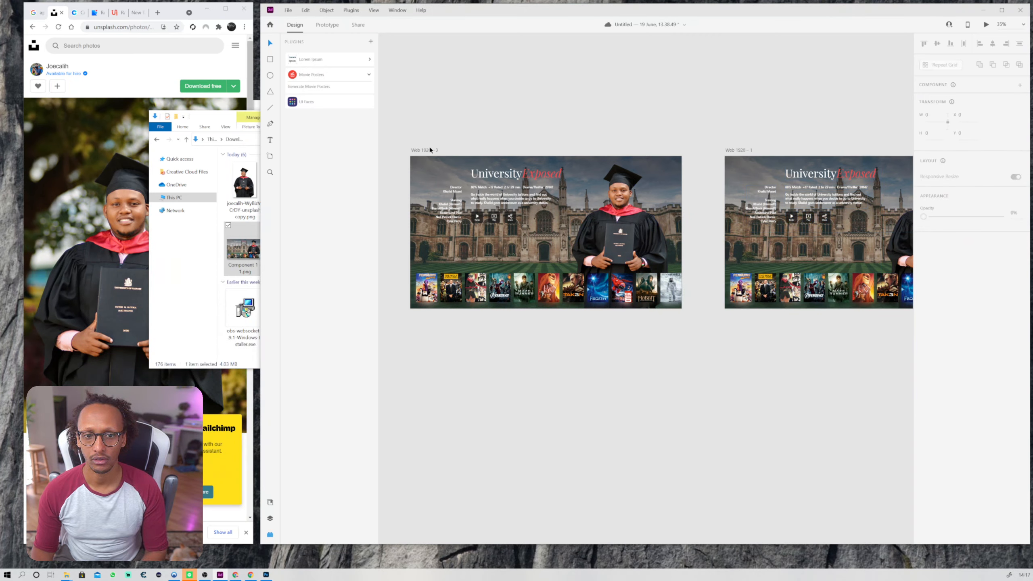
# Move the duplicated artboard slightly closer to the original, keeping the two aligned.
pyautogui.moveTo(430, 150); pyautogui.dragTo(429, 177)
pyautogui.click(493, 134)
pyautogui.moveTo(517, 332); pyautogui.dragTo(540, 328)
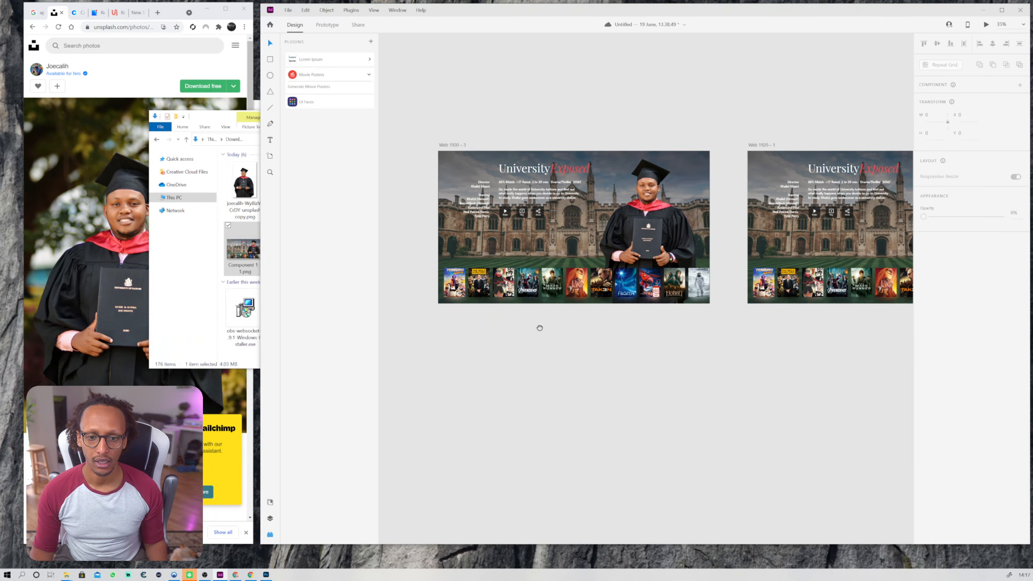
# On the duplicated artboard, move the poster row down to Y 996 and the graduate right to X 1555, both at 0% opacity.
pyautogui.moveTo(599, 272)
pyautogui.mouseDown()
pyautogui.moveTo(604, 288)
pyautogui.moveTo(599, 273)
pyautogui.mouseUp()
pyautogui.moveTo(694, 329); pyautogui.dragTo(687, 330)
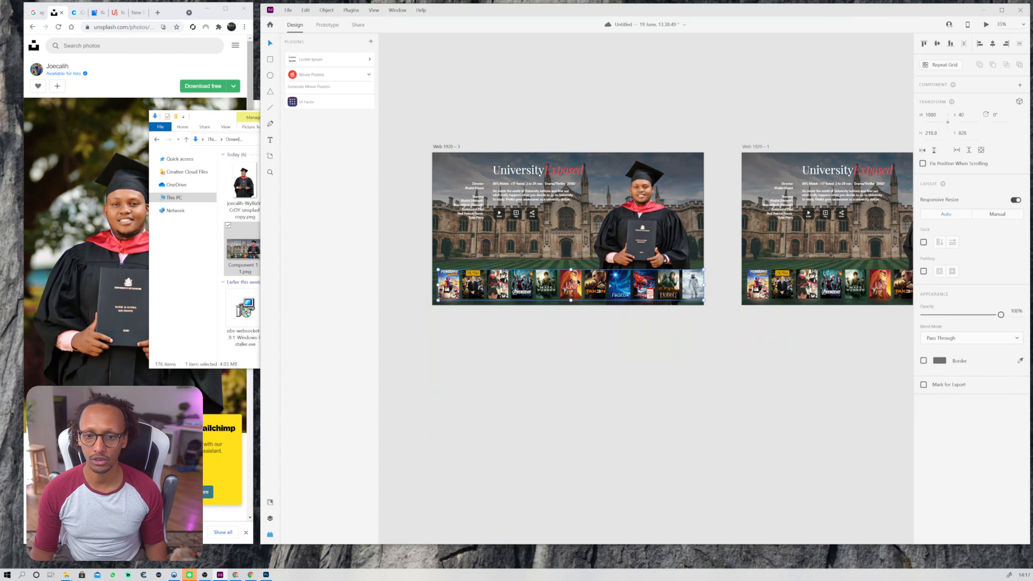
pyautogui.moveTo(580, 281); pyautogui.dragTo(580, 305)
pyautogui.moveTo(1000, 314); pyautogui.dragTo(923, 315)
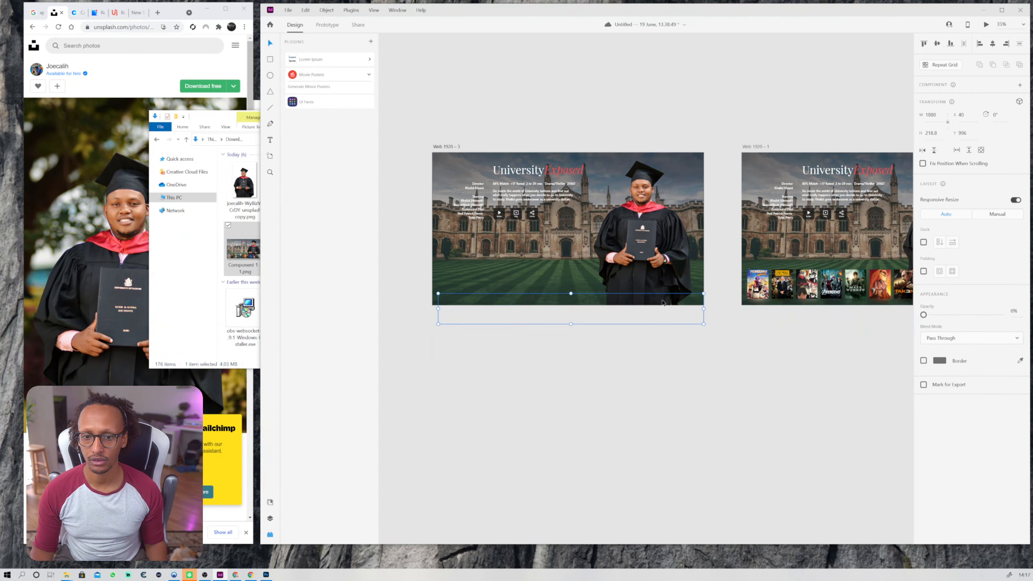
pyautogui.moveTo(639, 279); pyautogui.dragTo(704, 280)
pyautogui.moveTo(965, 256); pyautogui.dragTo(920, 257)
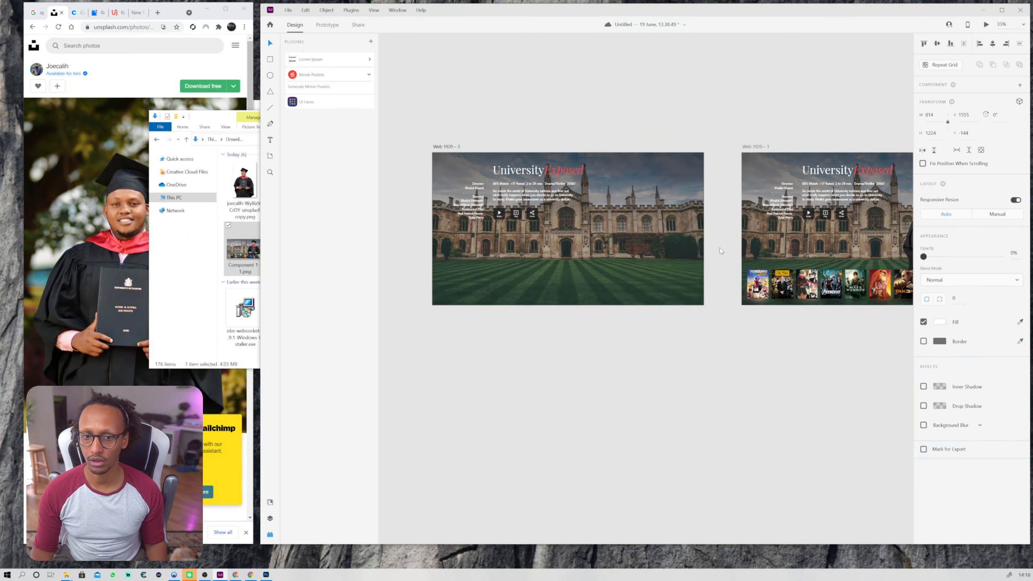
# Select the title, rating line and description on the duplicated artboard and move them up 80 px, with the title at Y -13.
pyautogui.click(499, 194)
pyautogui.keyDown('shift'); pyautogui.click(500, 184); pyautogui.keyUp('shift')
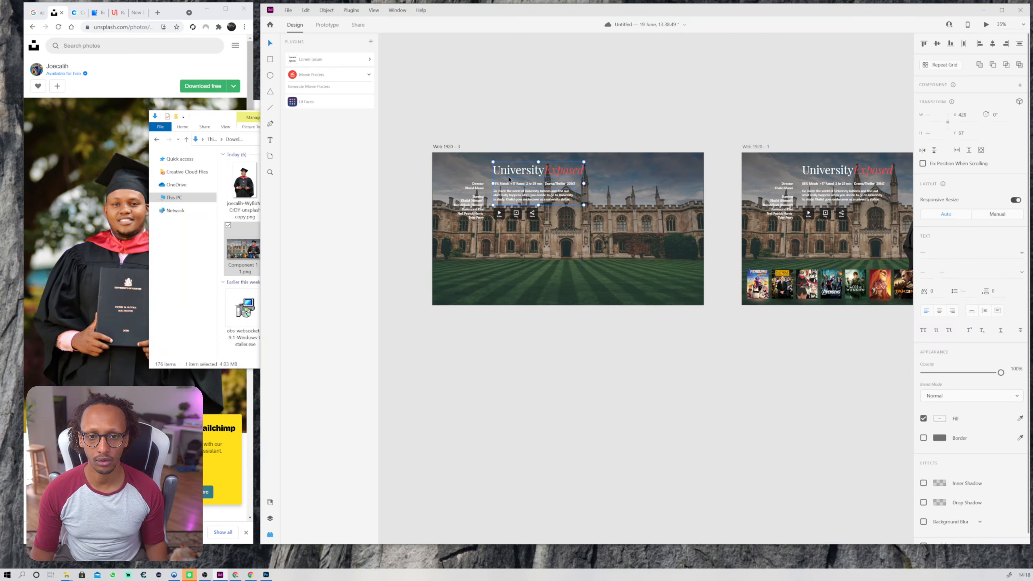
pyautogui.hotkey('shift', 'Up')
pyautogui.hotkey('shift', 'Up')
pyautogui.hotkey('shift', 'Up')
pyautogui.hotkey('shift', 'Up')
pyautogui.hotkey('shift', 'Up')
pyautogui.hotkey('shift', 'Up')
pyautogui.hotkey('shift', 'Up')
pyautogui.hotkey('shift', 'Up')
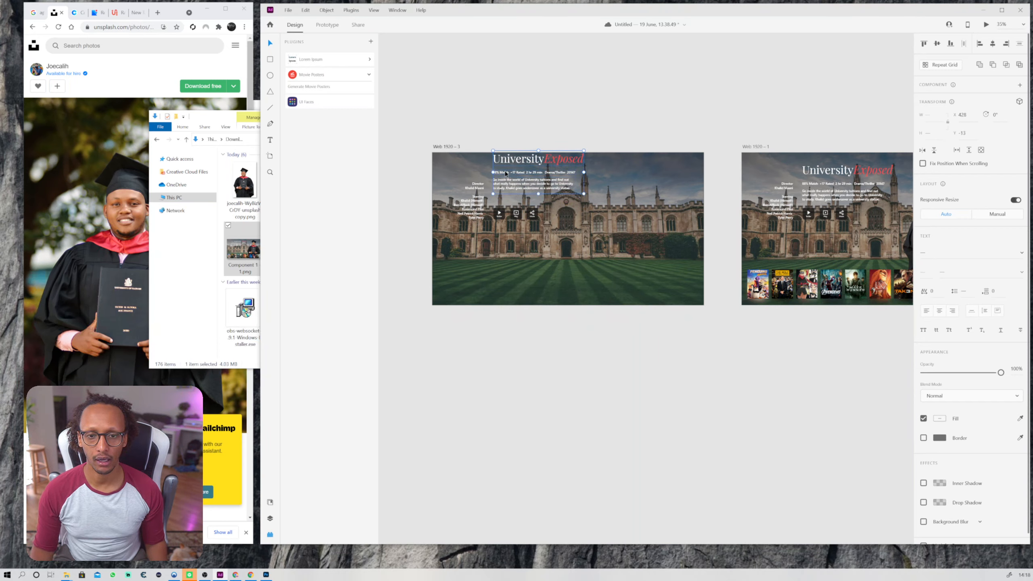
# Raise only the rating line and description another 70 px, to Y 55.
pyautogui.keyDown('shift'); pyautogui.click(505, 159); pyautogui.keyUp('shift')
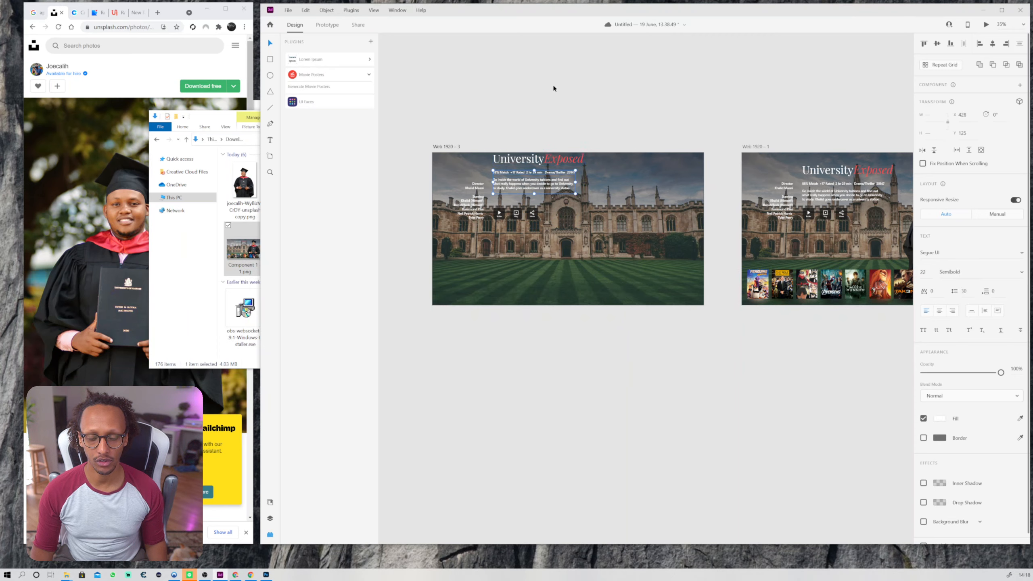
pyautogui.hotkey('shift', 'Up')
pyautogui.hotkey('shift', 'Up')
pyautogui.hotkey('shift', 'Up')
pyautogui.hotkey('shift', 'Up')
pyautogui.hotkey('shift', 'Up')
pyautogui.hotkey('shift', 'Up')
pyautogui.hotkey('shift', 'Up')
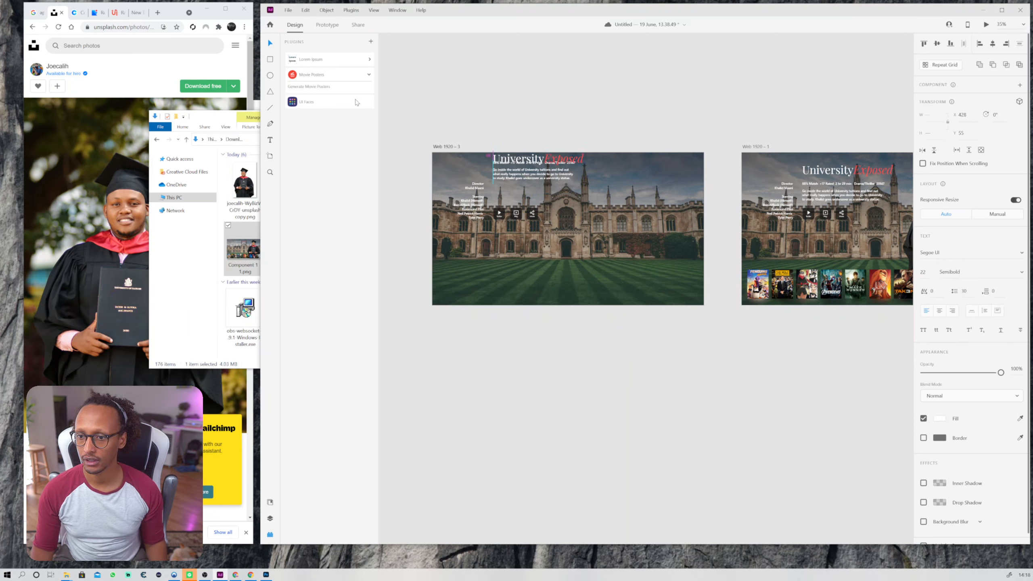
# Set the title, rating line and description to 0% opacity, and shift the director and cast text left to X 40 at 0% opacity.
pyautogui.keyDown('shift'); pyautogui.click(518, 156); pyautogui.keyUp('shift')
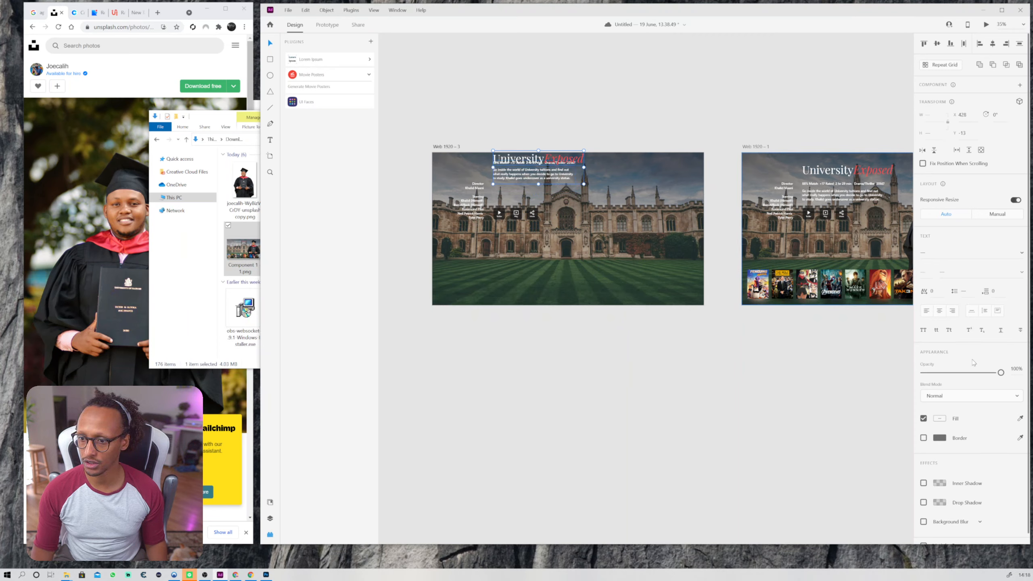
pyautogui.moveTo(947, 377); pyautogui.dragTo(545, 338)
pyautogui.moveTo(465, 195); pyautogui.dragTo(449, 196)
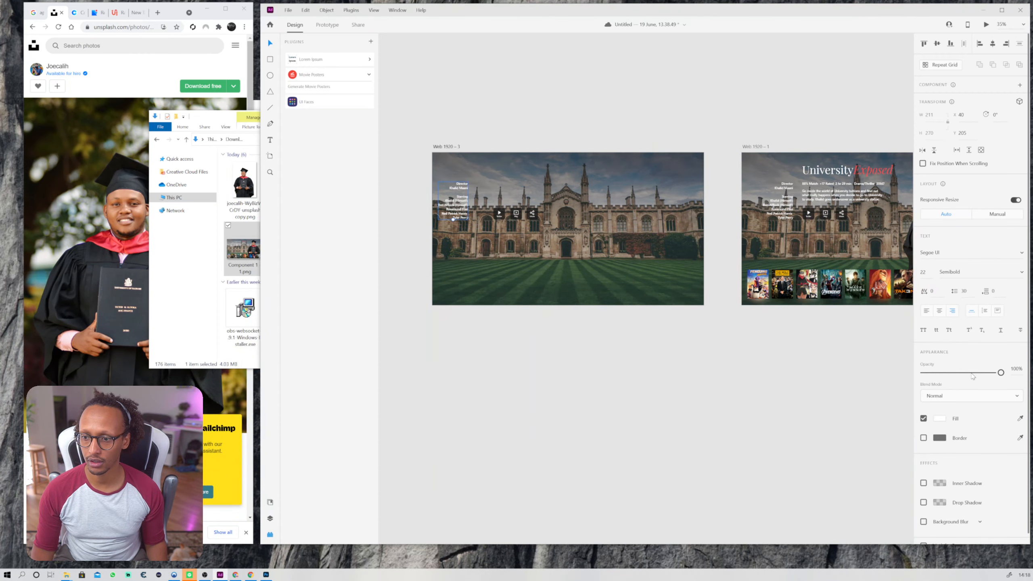
pyautogui.moveTo(973, 376); pyautogui.dragTo(569, 309)
# Move the whole Share button down to Y 444 and make it fully transparent.
pyautogui.scroll(3, 499, 213)
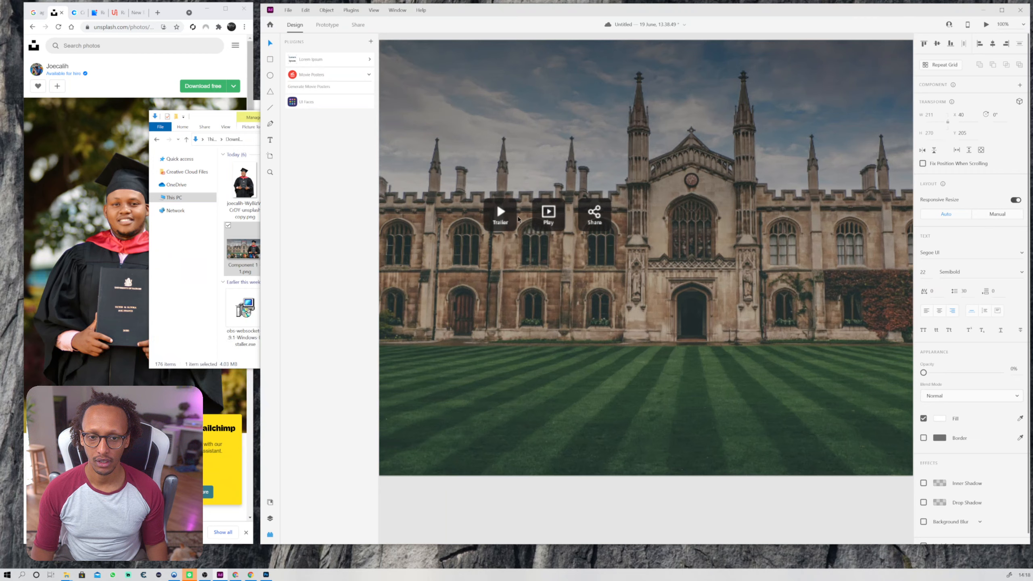
pyautogui.doubleClick(593, 219)
pyautogui.press('Escape')
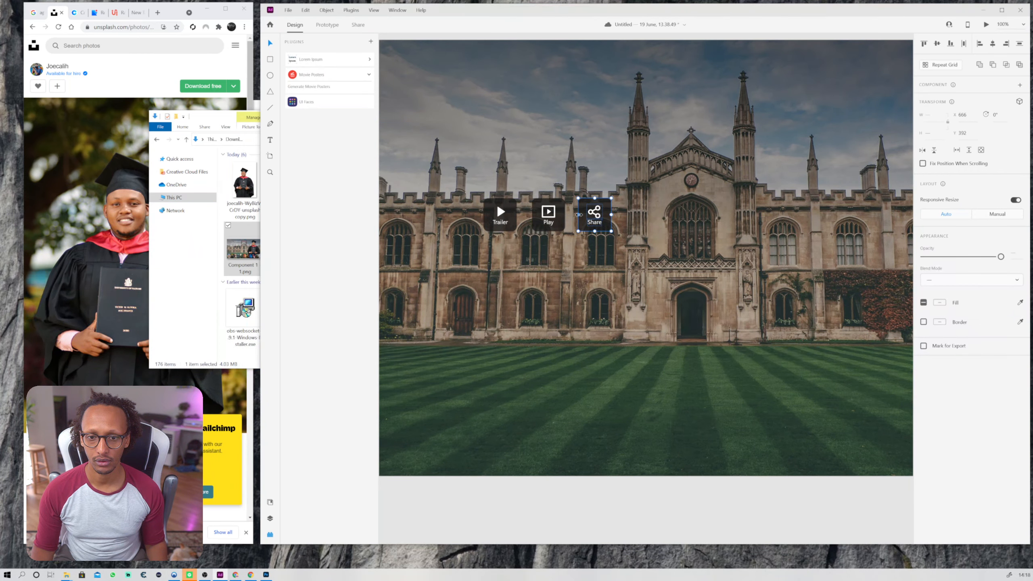
pyautogui.moveTo(581, 220); pyautogui.dragTo(585, 237)
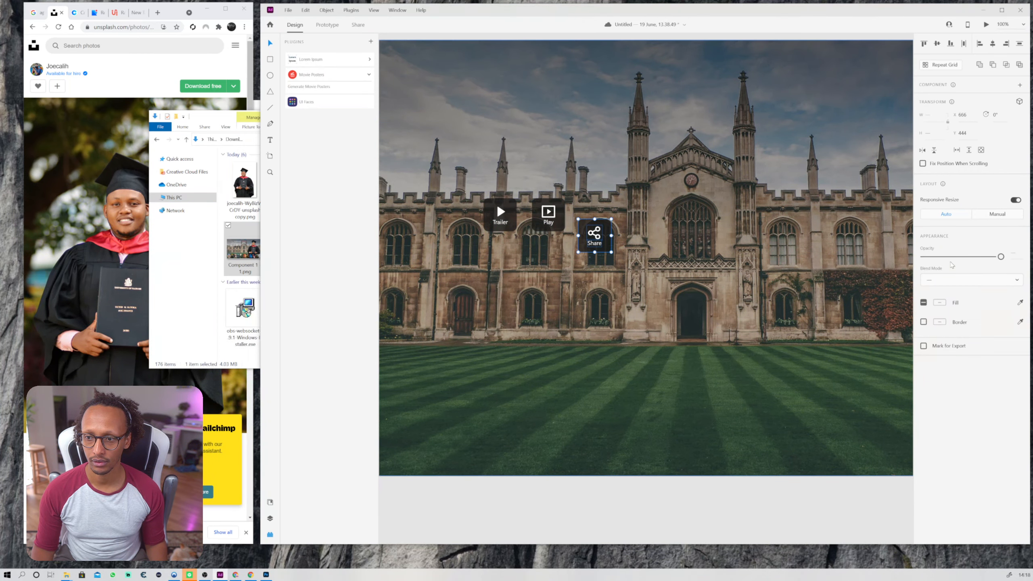
pyautogui.press('Delete')
# Move the whole Play button down by the same amount as Share and set its opacity to 0%.
pyautogui.doubleClick(549, 219)
pyautogui.press('Escape')
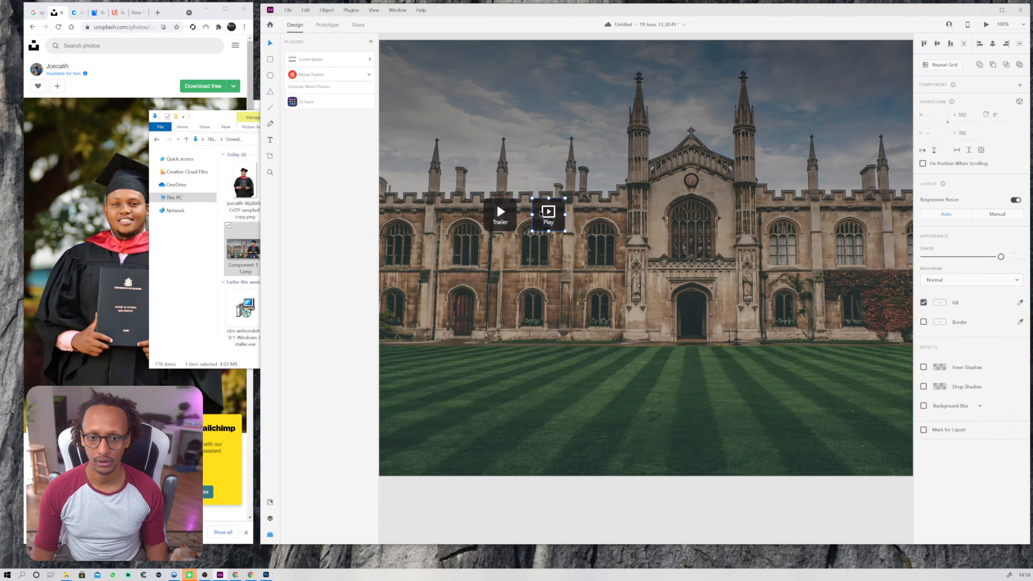
pyautogui.doubleClick(548, 212)
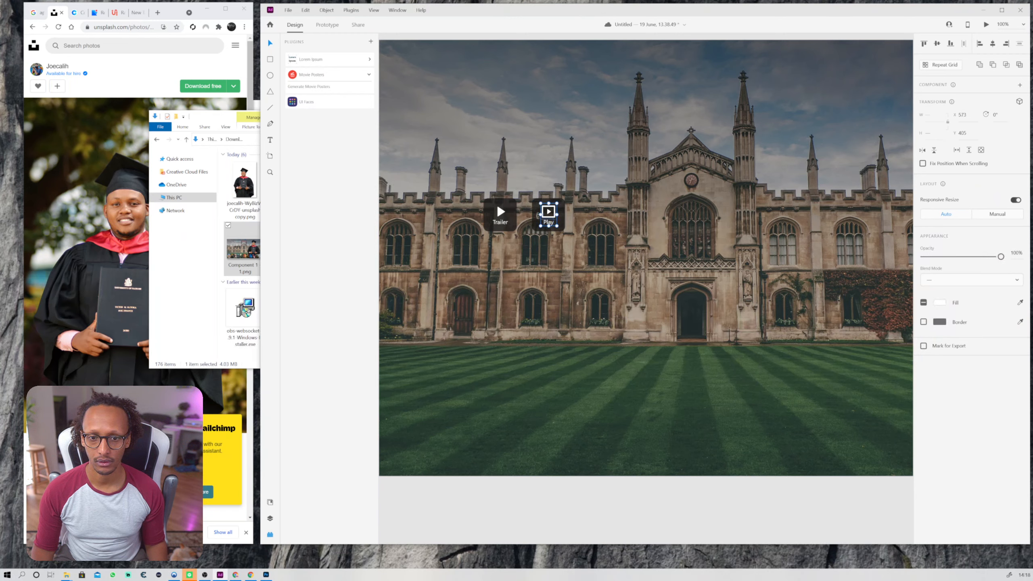
pyautogui.press('Escape')
pyautogui.moveTo(538, 215); pyautogui.dragTo(538, 236)
pyautogui.click(922, 257)
# Move the Trailer button down to Y 444 and set its opacity to 0%.
pyautogui.click(505, 211)
pyautogui.moveTo(501, 211); pyautogui.dragTo(500, 232)
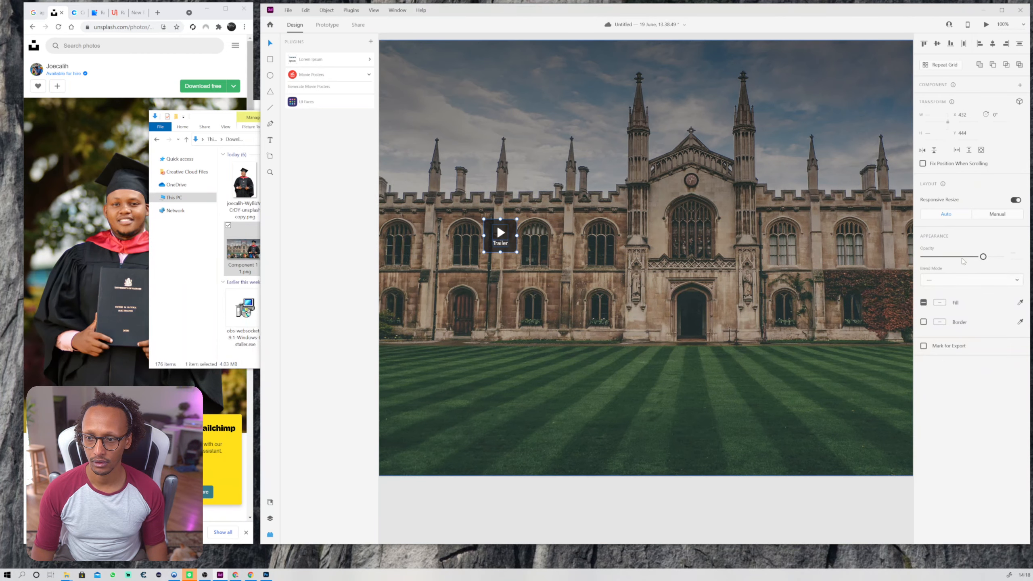
pyautogui.click(922, 256)
pyautogui.scroll(-5, 554, 400)
pyautogui.click(614, 164)
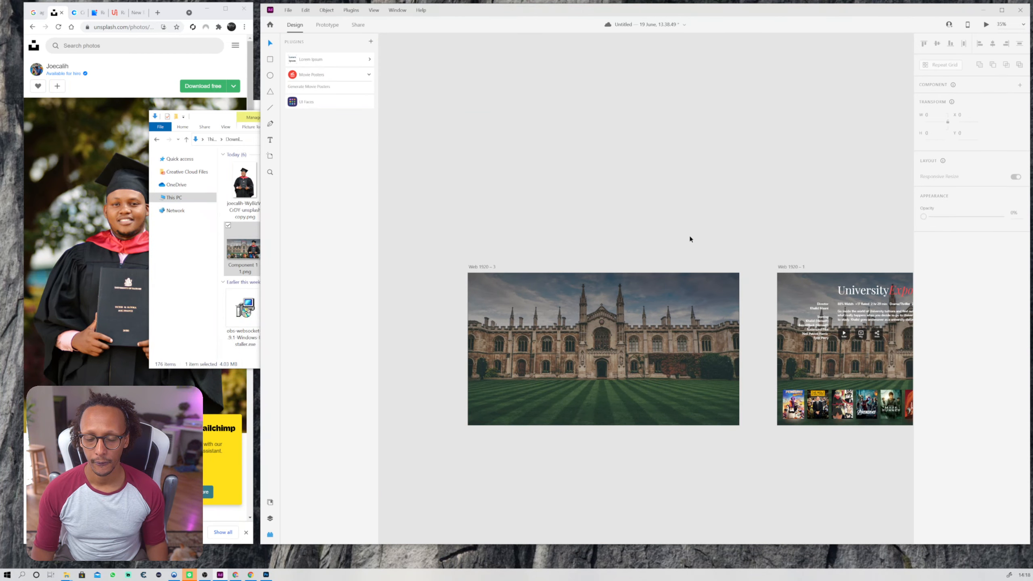
pyautogui.moveTo(669, 196); pyautogui.dragTo(585, 138)
pyautogui.click(471, 254)
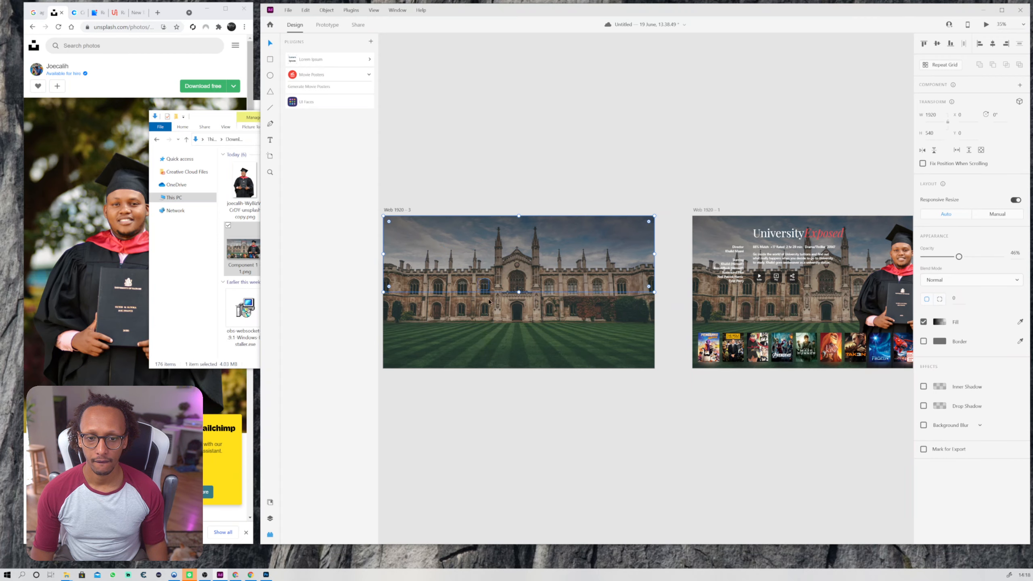
pyautogui.click(514, 166)
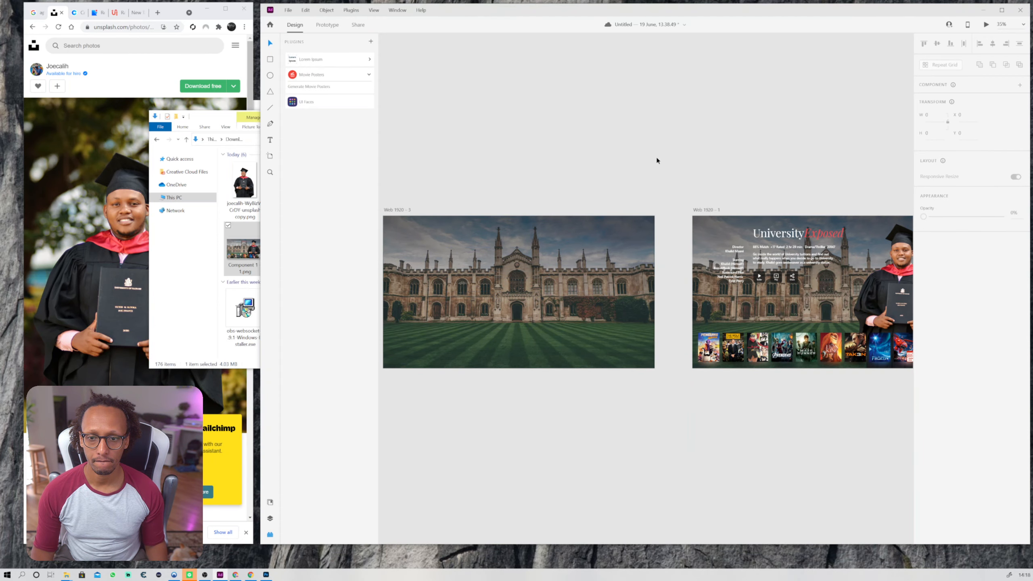
# Link the intro artboard Web 1920 – 3 to Web 1920 – 1 with a tap-triggered Auto-Animate action.
pyautogui.scroll(-2, 657, 160)
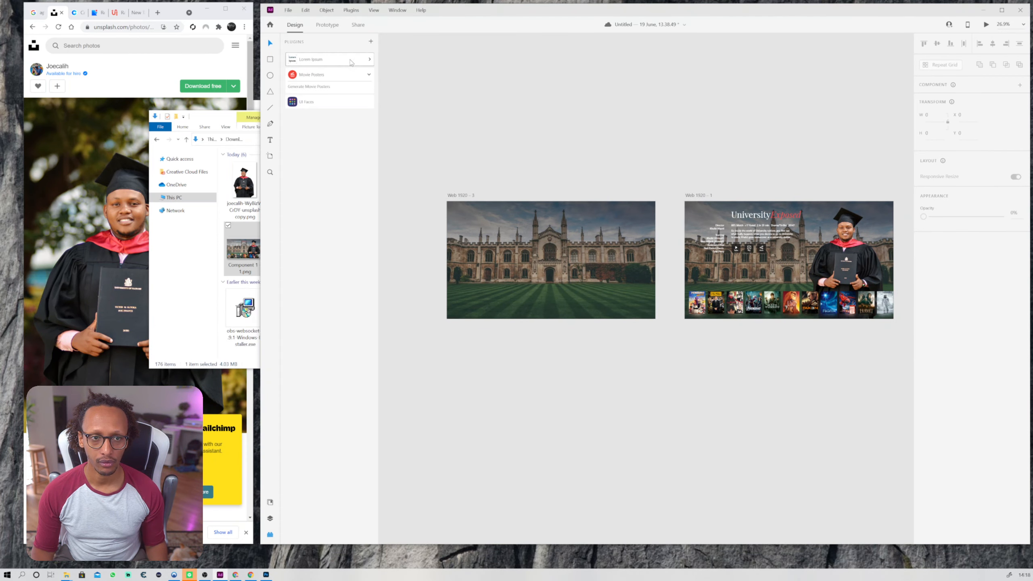
pyautogui.click(327, 25)
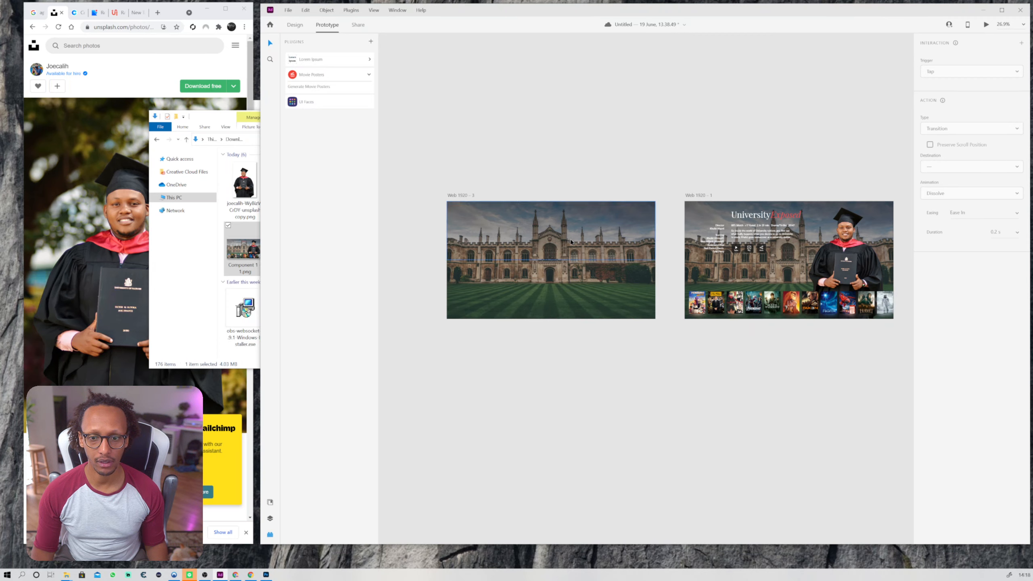
pyautogui.click(459, 196)
pyautogui.moveTo(655, 251); pyautogui.dragTo(662, 258)
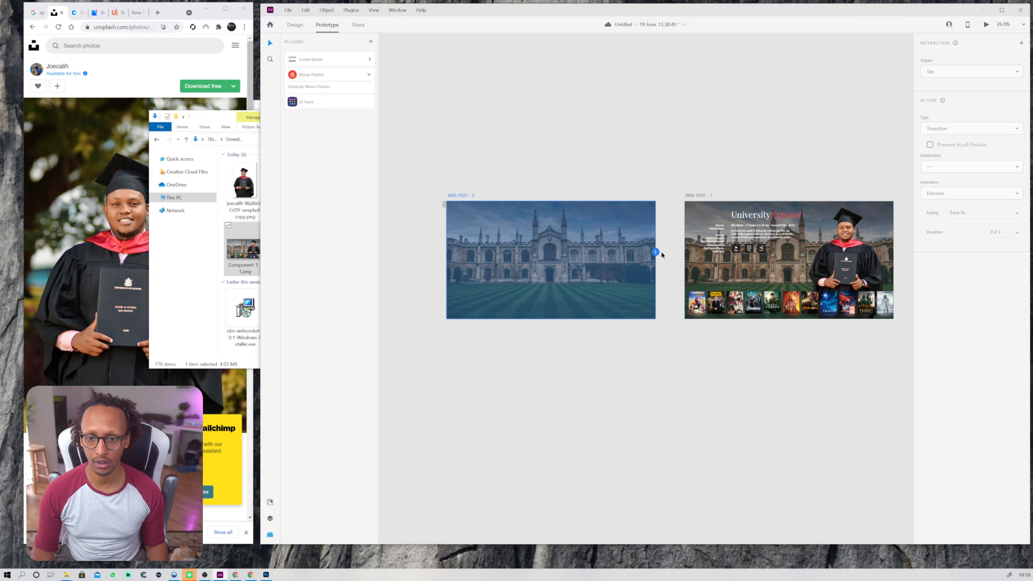
pyautogui.moveTo(656, 251); pyautogui.dragTo(693, 260)
pyautogui.click(948, 129)
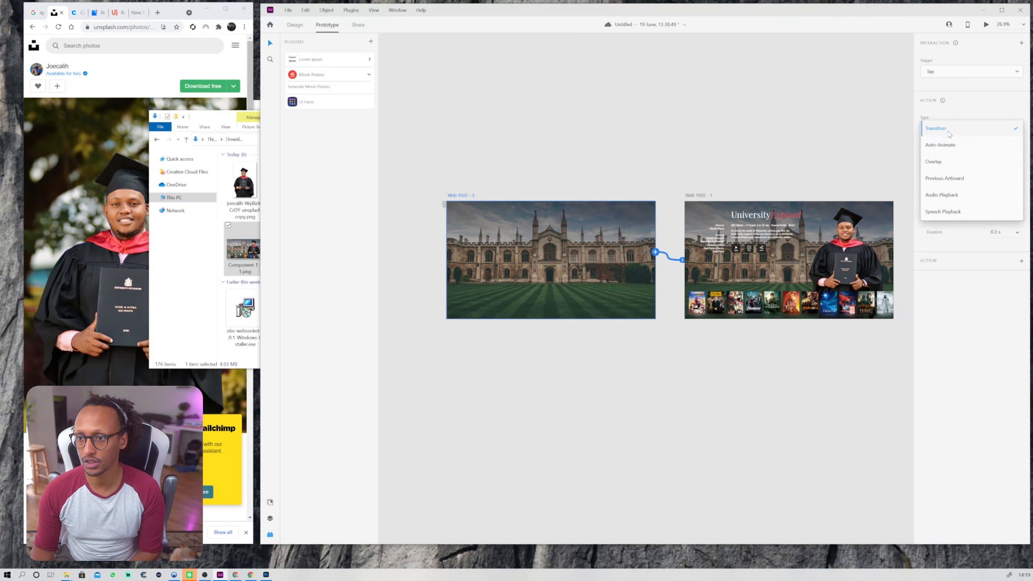
pyautogui.click(950, 143)
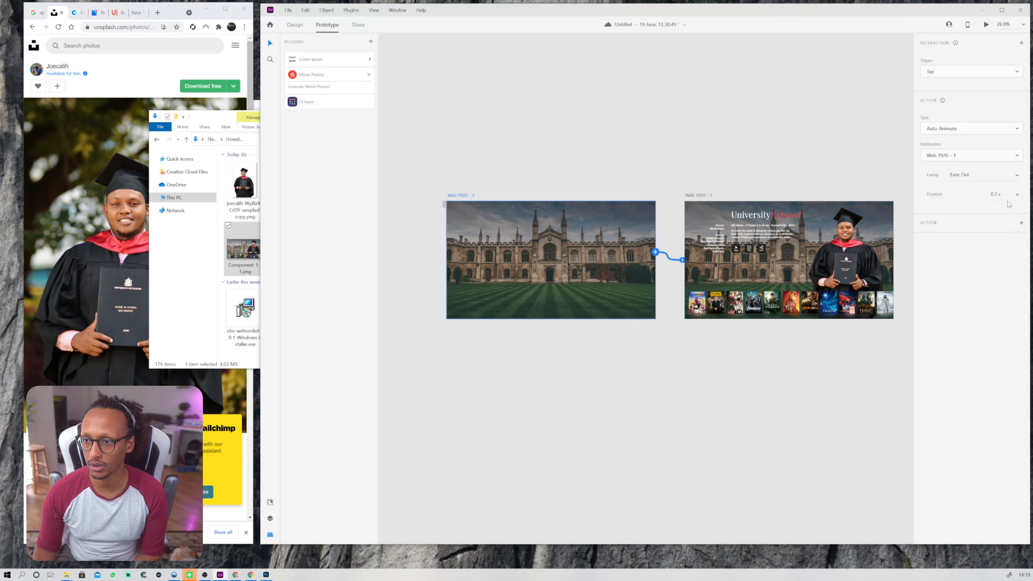
# Set the intro transition's duration to 1 s and its easing to Snap.
pyautogui.click(997, 194)
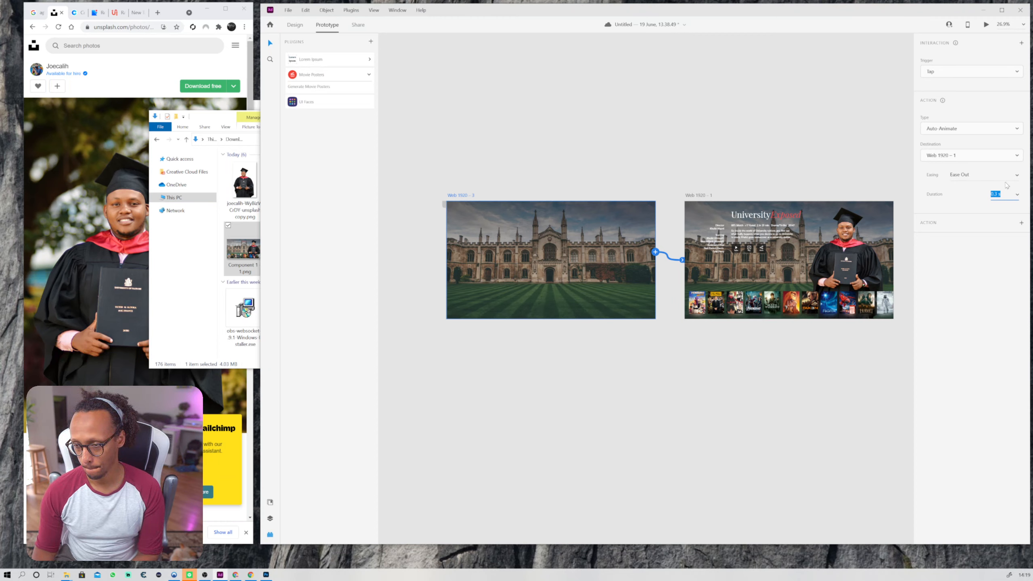
pyautogui.write('1')
pyautogui.press('Return')
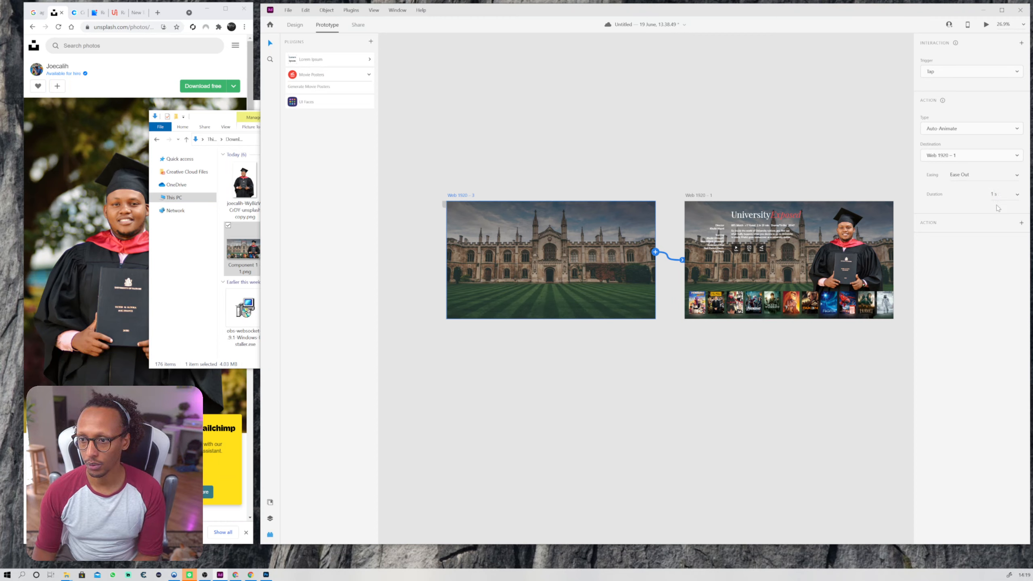
pyautogui.click(1016, 176)
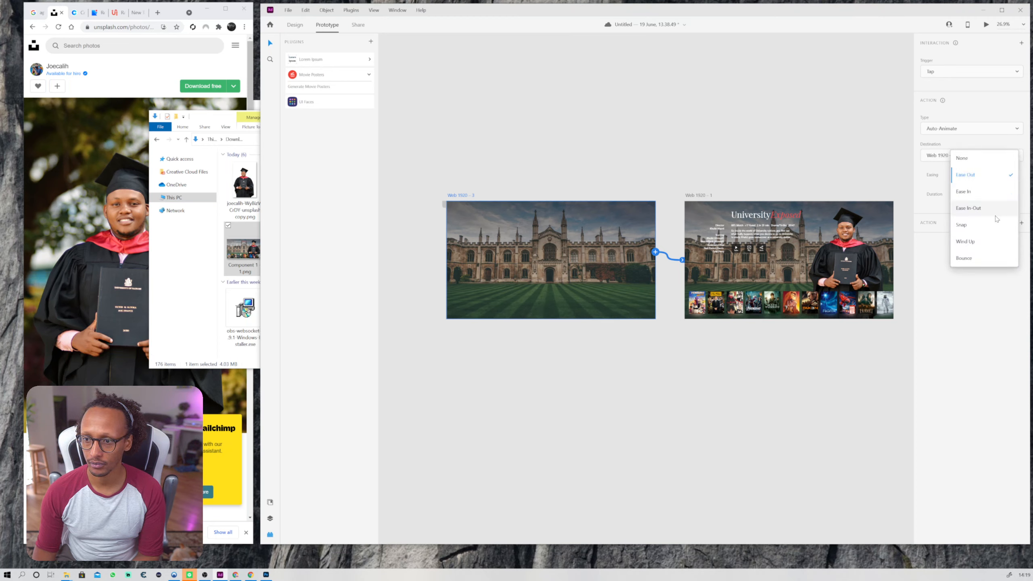
pyautogui.click(966, 226)
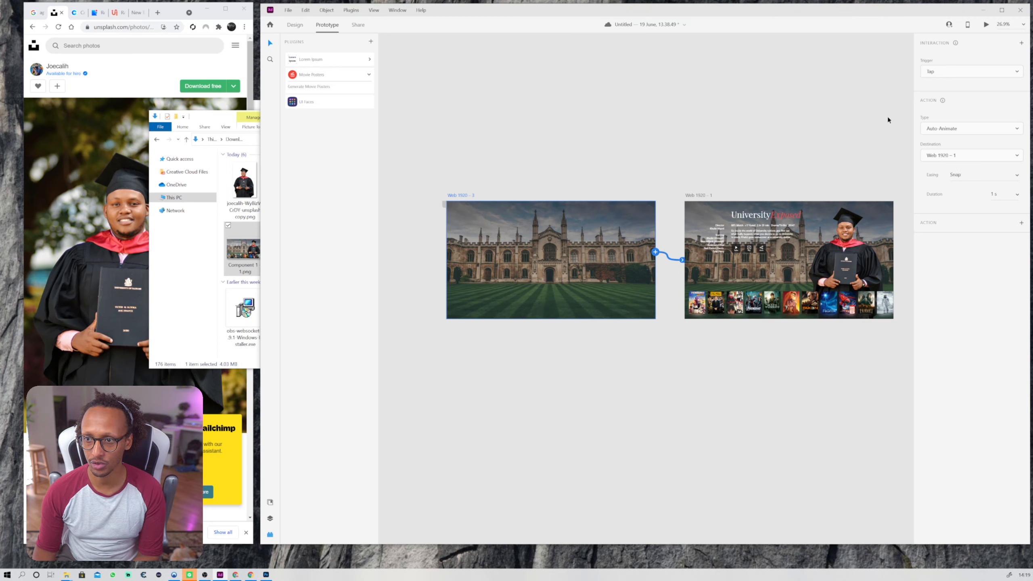
pyautogui.click(733, 107)
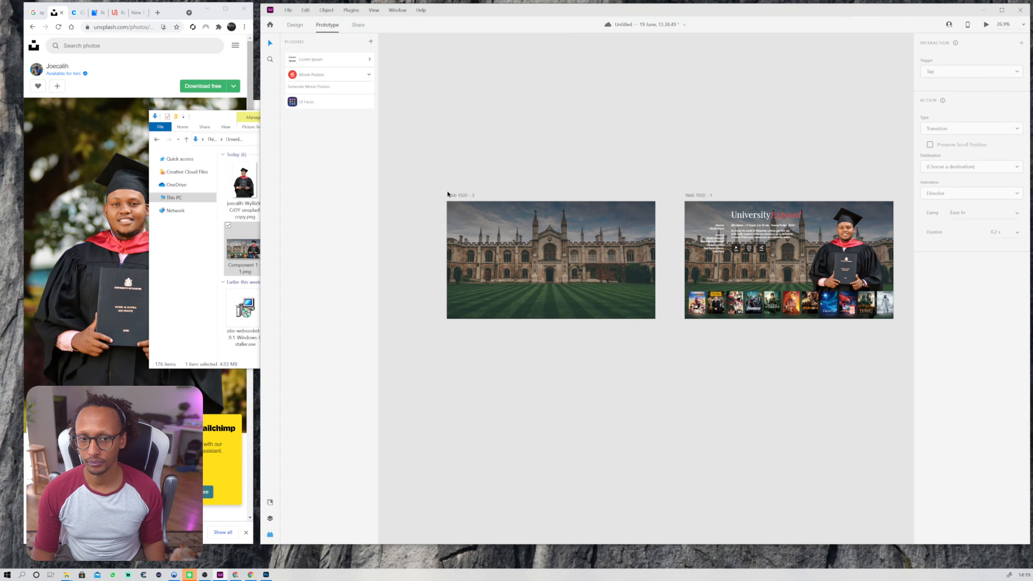
# Link the Share button on Web 1920 – 1 to the blurred share artboard Web 1920 – 2 with Auto-Animate.
pyautogui.hscroll(5, 489, 134)
pyautogui.click(435, 179)
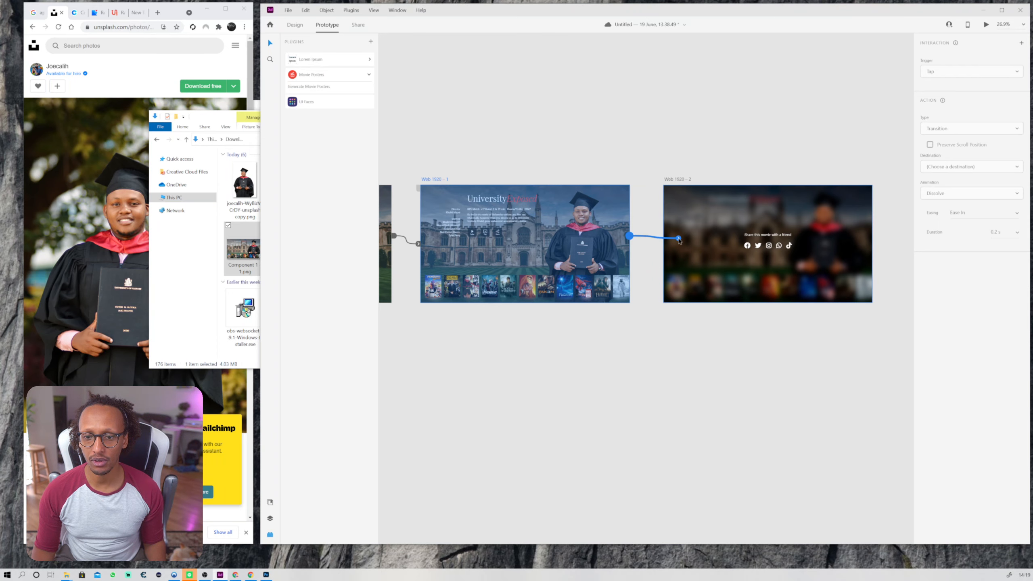
pyautogui.click(497, 239)
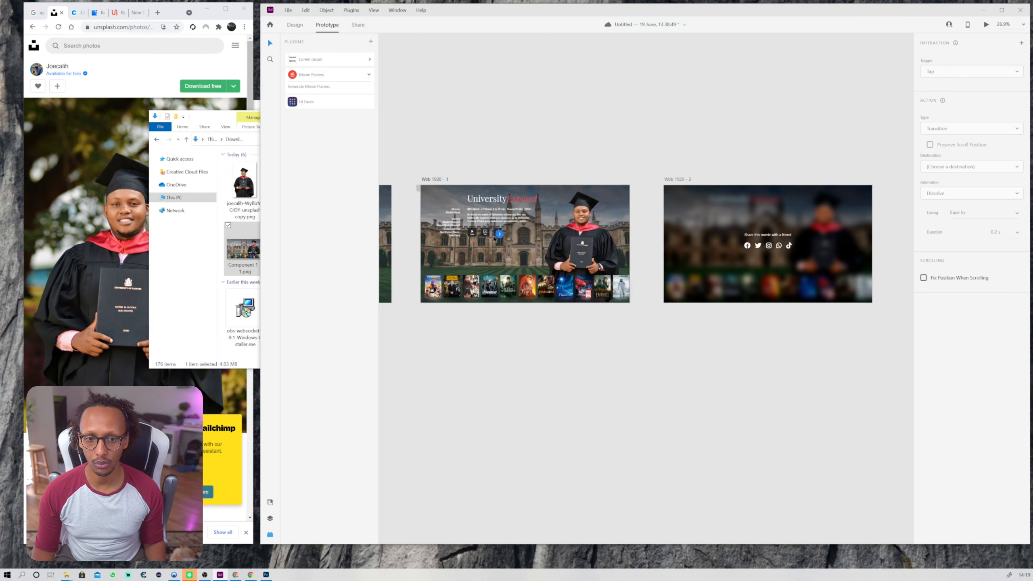
pyautogui.moveTo(502, 232); pyautogui.dragTo(695, 263)
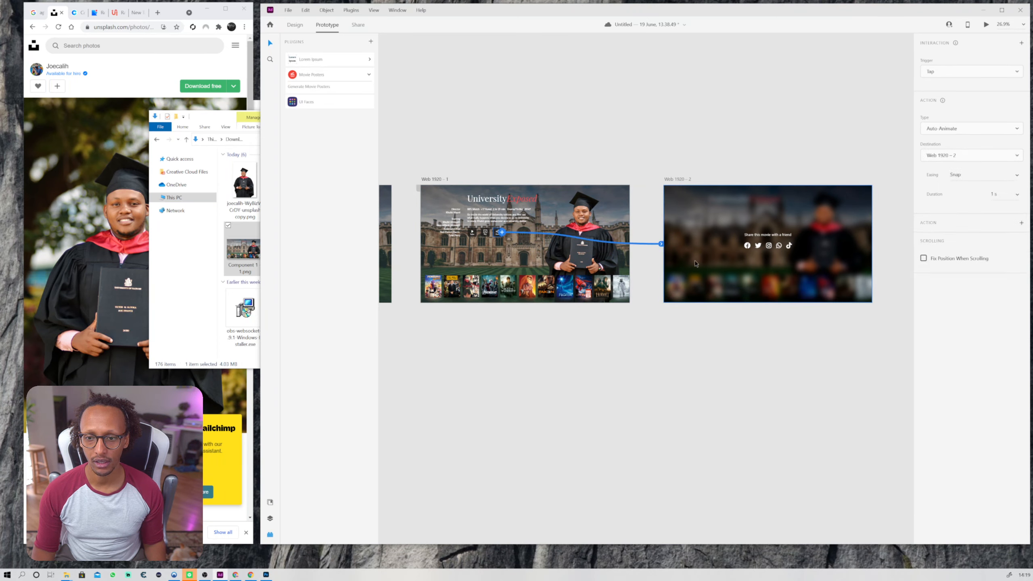
# Link the blurred backdrop on Web 1920 – 2 back to Web 1920 – 1 with Auto-Animate, Snap easing and 1 s duration.
pyautogui.click(773, 206)
pyautogui.hscroll(5, 843, 177)
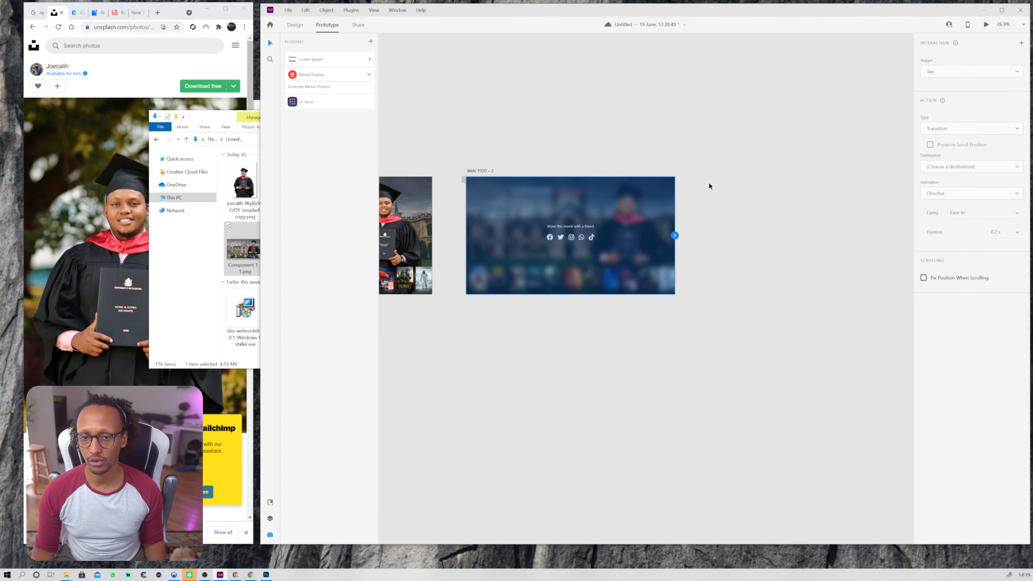
pyautogui.scroll(2, 691, 187)
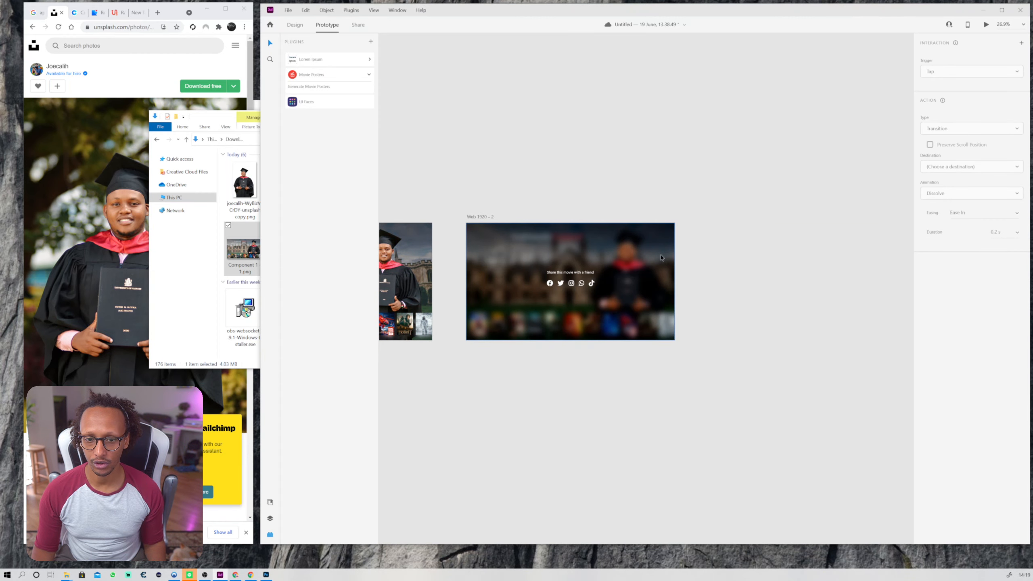
pyautogui.click(661, 269)
pyautogui.moveTo(674, 281); pyautogui.dragTo(422, 278)
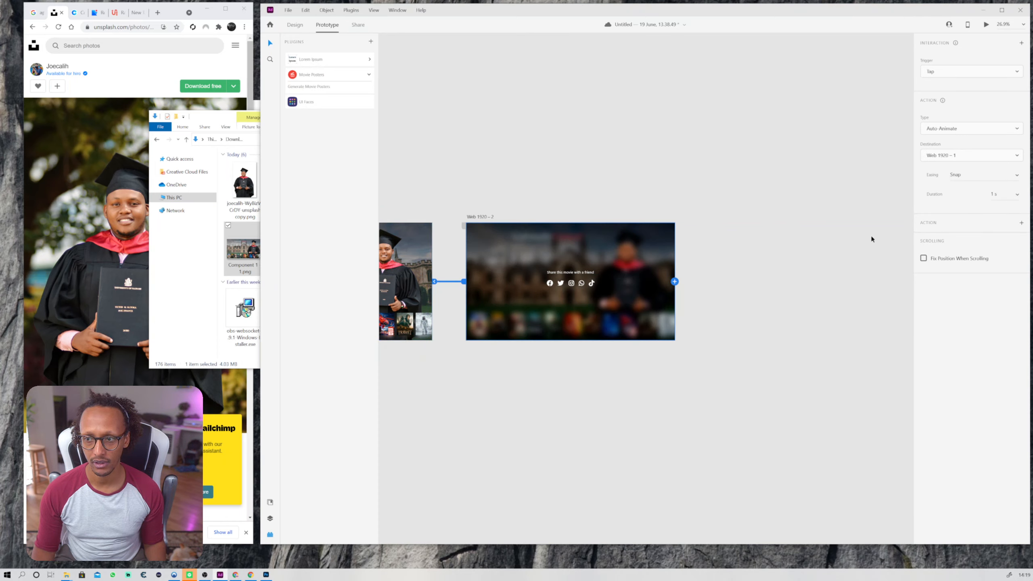
pyautogui.click(559, 188)
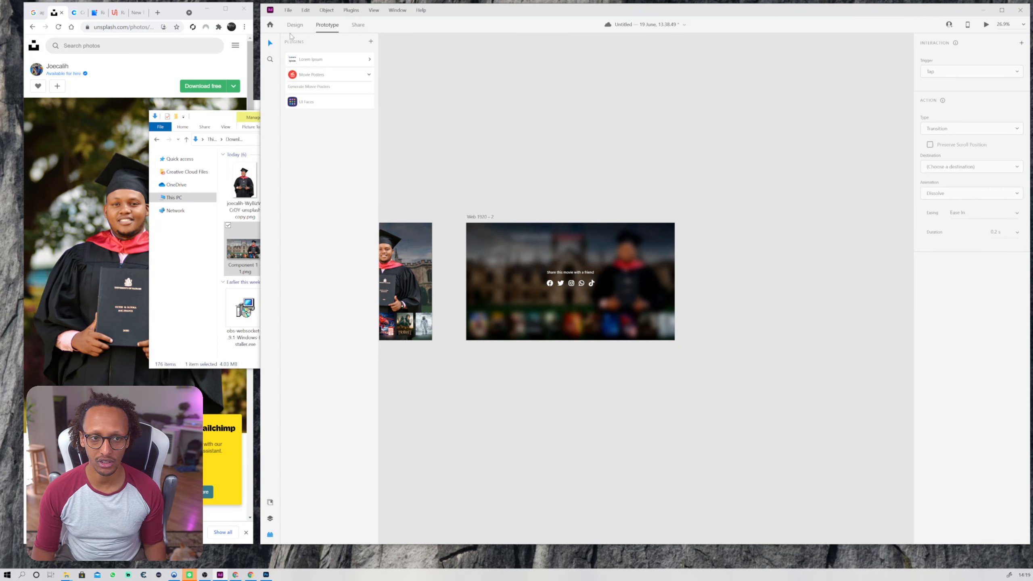
# Add a "times" close icon near the share artboard's upper-right corner, using the Font Awesome 5 Free font in Solid style.
pyautogui.hotkey('ctrl', 'Tab')
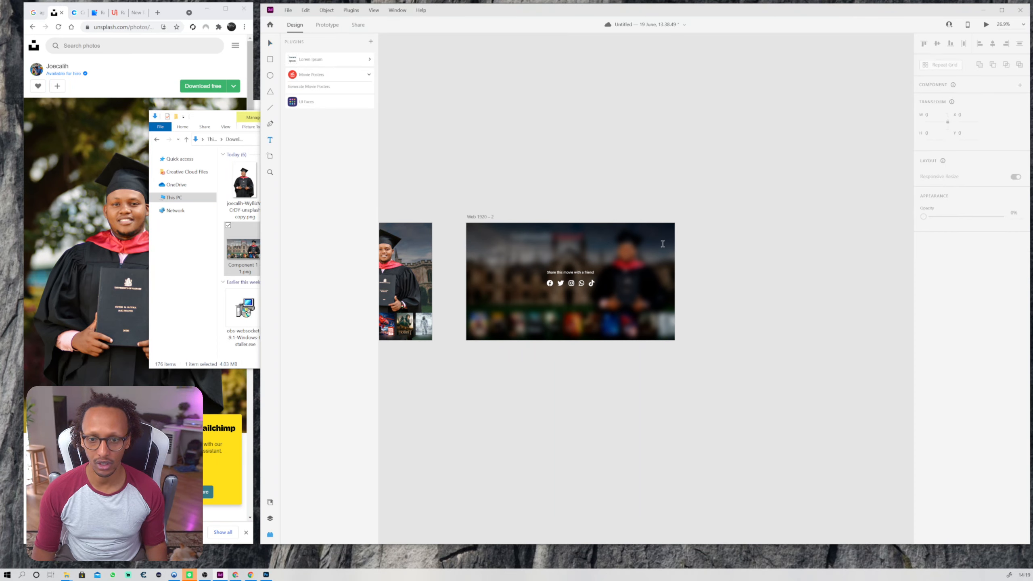
pyautogui.click(662, 244)
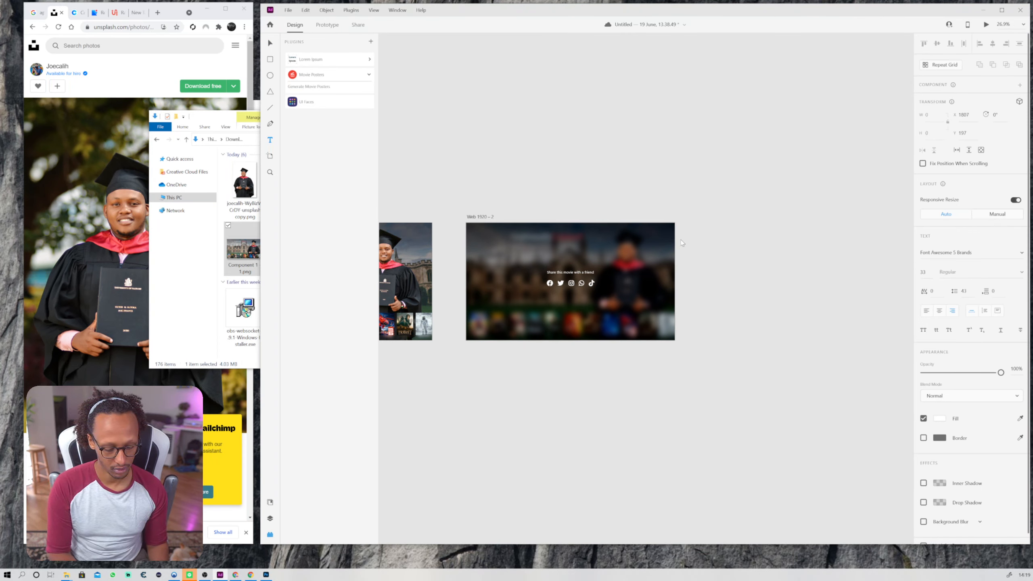
pyautogui.write('times')
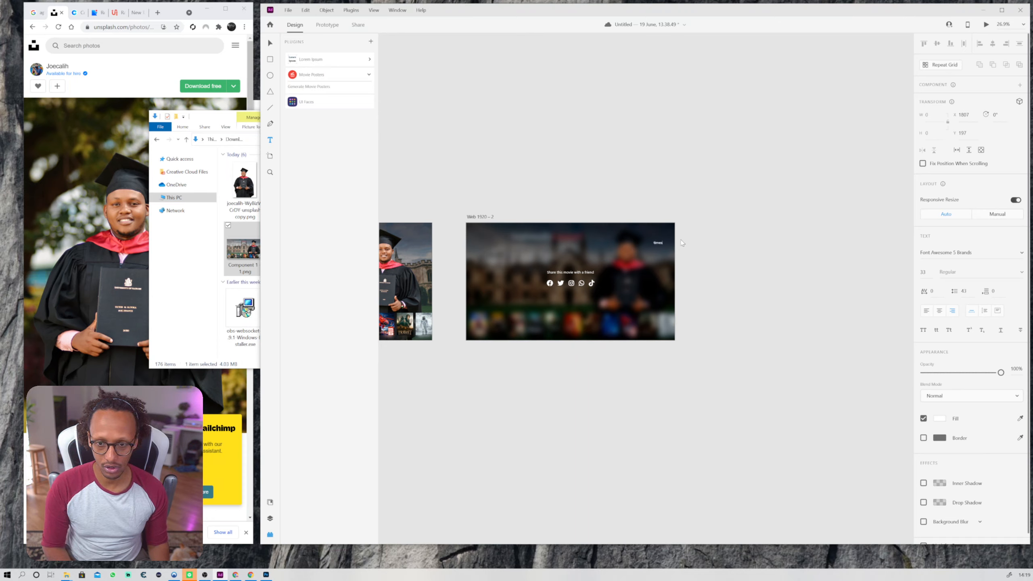
pyautogui.hotkey('ctrl', 'a')
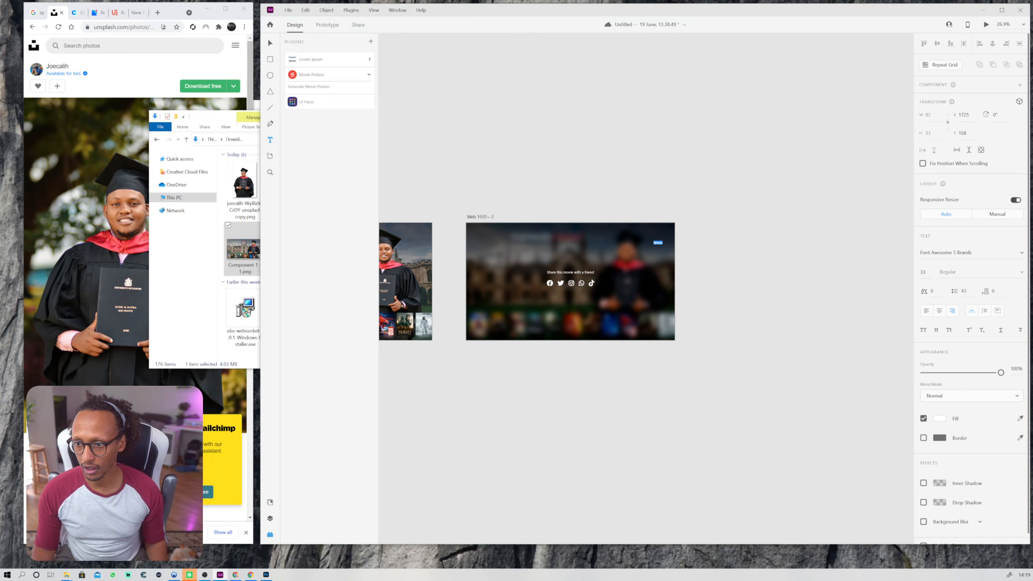
pyautogui.click(976, 252)
pyautogui.click(1014, 273)
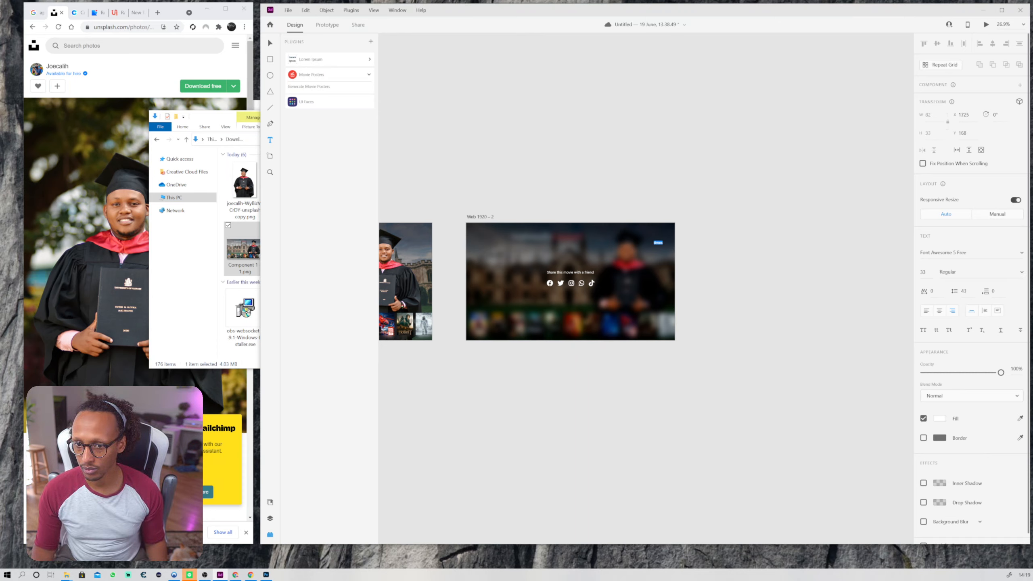
pyautogui.click(1022, 273)
pyautogui.click(967, 288)
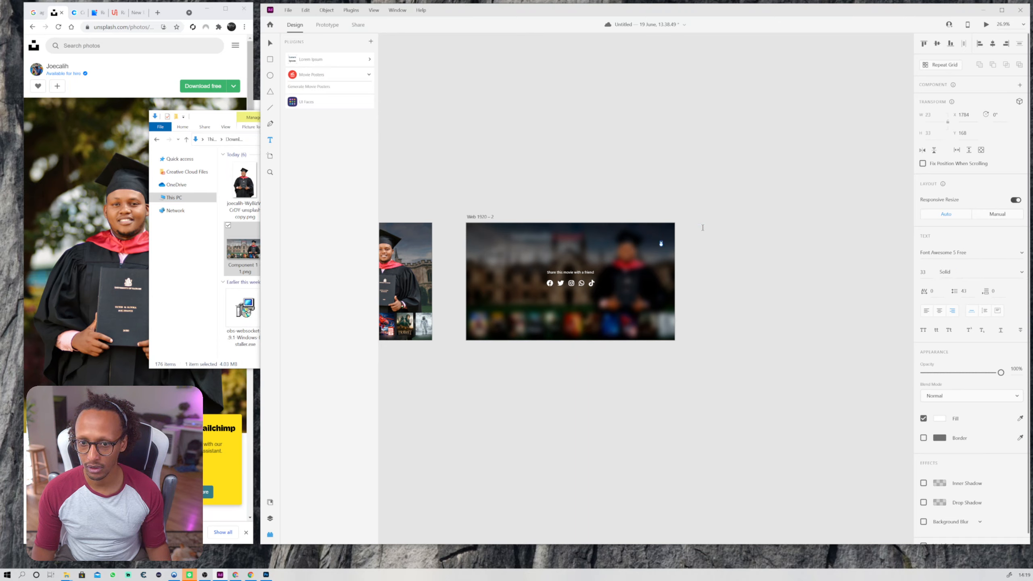
pyautogui.click(661, 232)
# Enlarge the close icon to about size 47 and place it in the share artboard's upper-right corner, at about X 1841, Y 56.
pyautogui.scroll(8, 661, 232)
pyautogui.press('v')
pyautogui.click(659, 282)
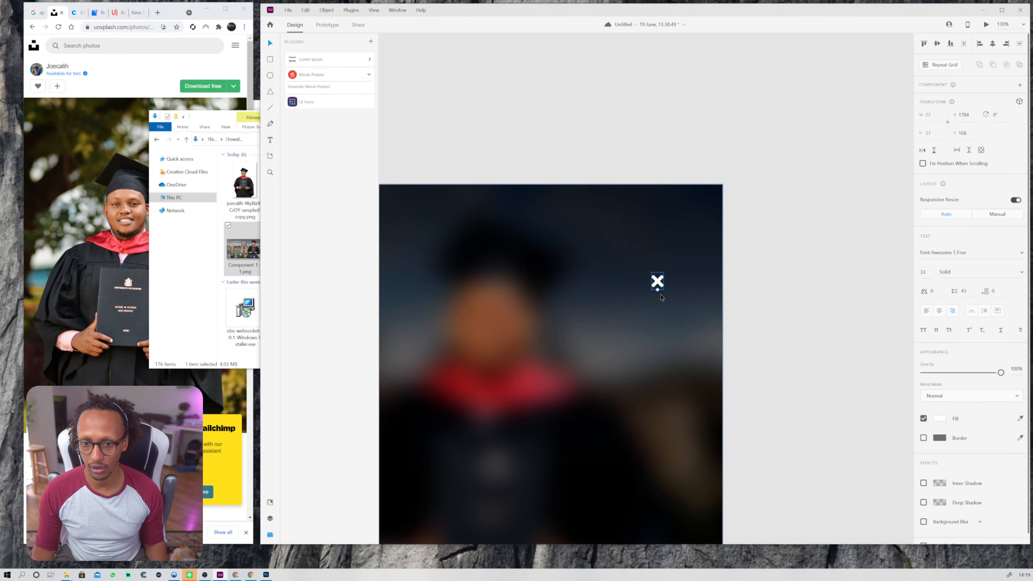
pyautogui.moveTo(657, 296); pyautogui.dragTo(683, 232)
pyautogui.click(776, 243)
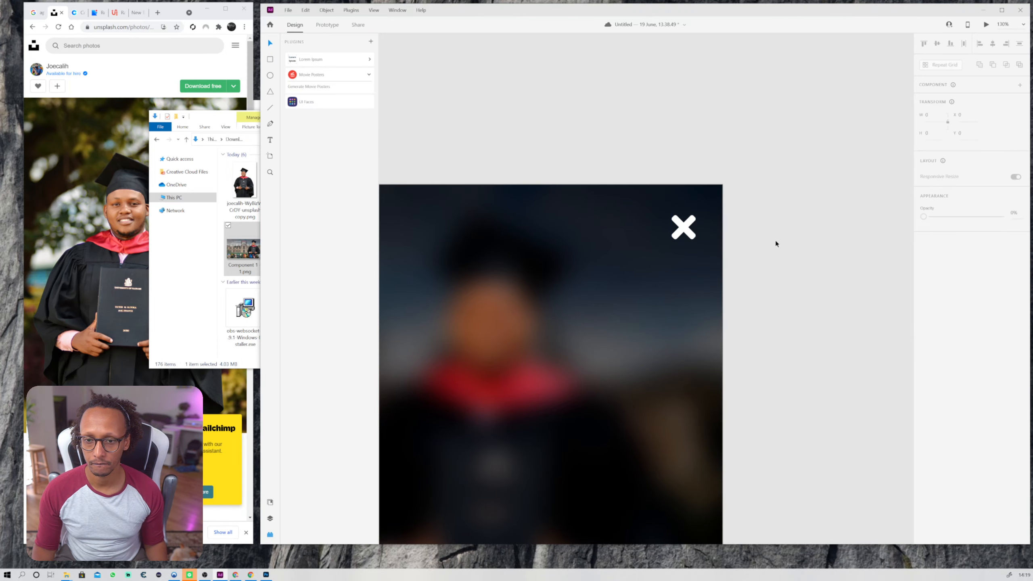
pyautogui.scroll(-5, 775, 242)
pyautogui.click(743, 237)
pyautogui.moveTo(742, 243); pyautogui.dragTo(742, 240)
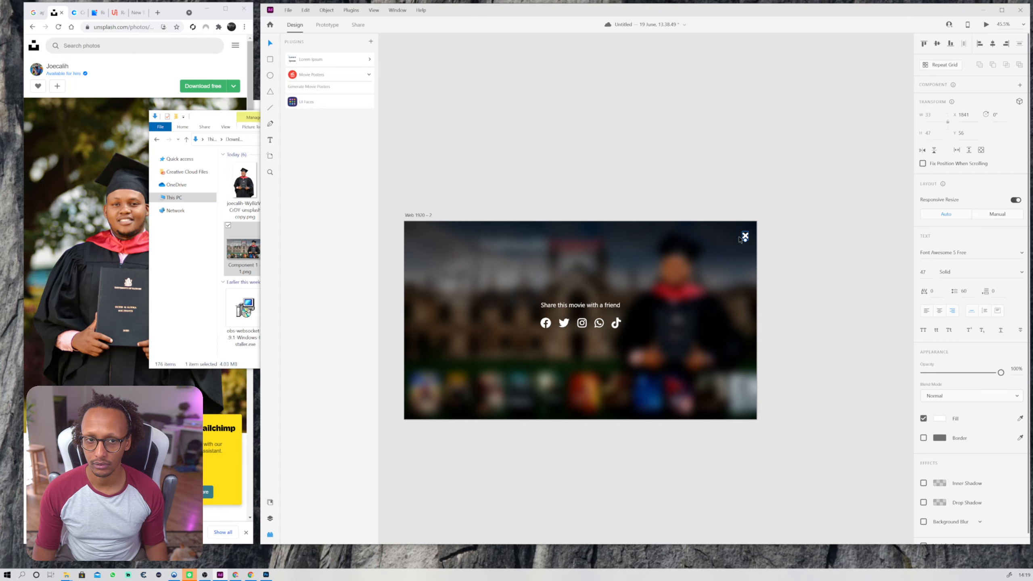
# Link the share artboard's close icon back to the main artboard Web 1920 – 1.
pyautogui.click(327, 25)
pyautogui.scroll(-3, 651, 204)
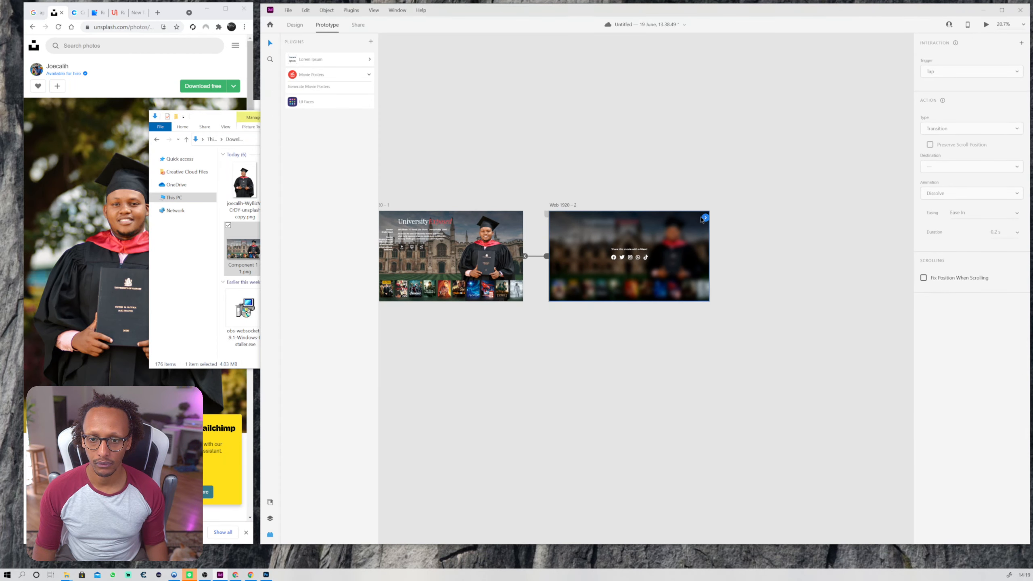
pyautogui.moveTo(538, 226); pyautogui.dragTo(467, 226)
pyautogui.click(526, 168)
pyautogui.moveTo(502, 160); pyautogui.dragTo(736, 253)
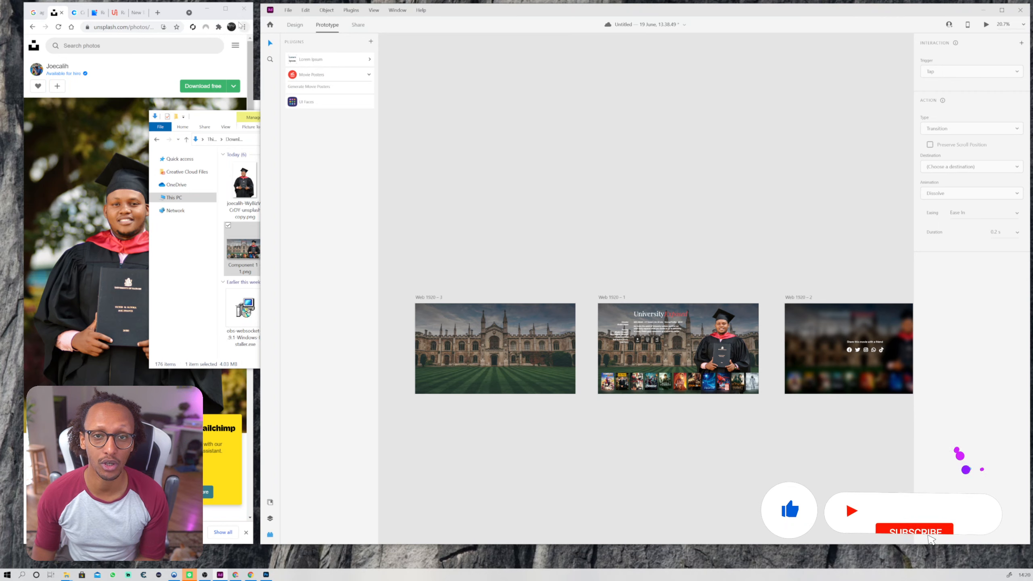
# Preview the prototype from the intro artboard and play its transition to the main University Exposed page.
pyautogui.click(294, 25)
pyautogui.click(322, 27)
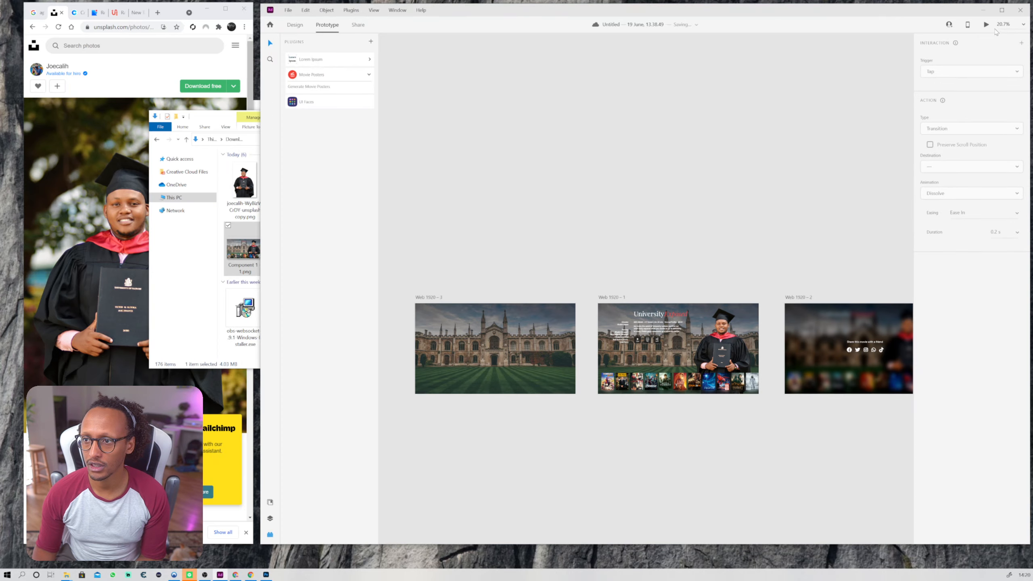
pyautogui.click(987, 25)
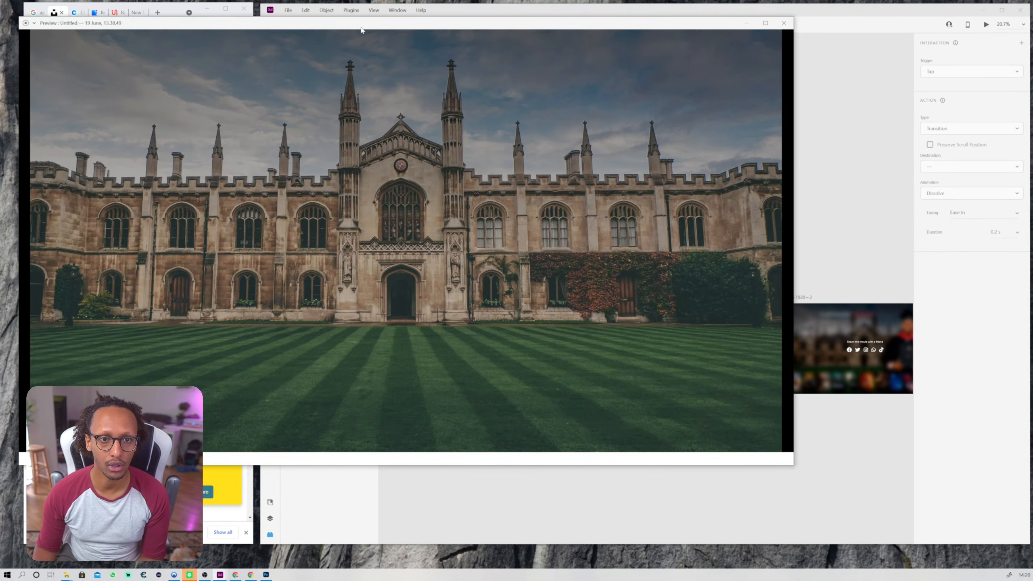
pyautogui.moveTo(361, 29); pyautogui.dragTo(457, 68)
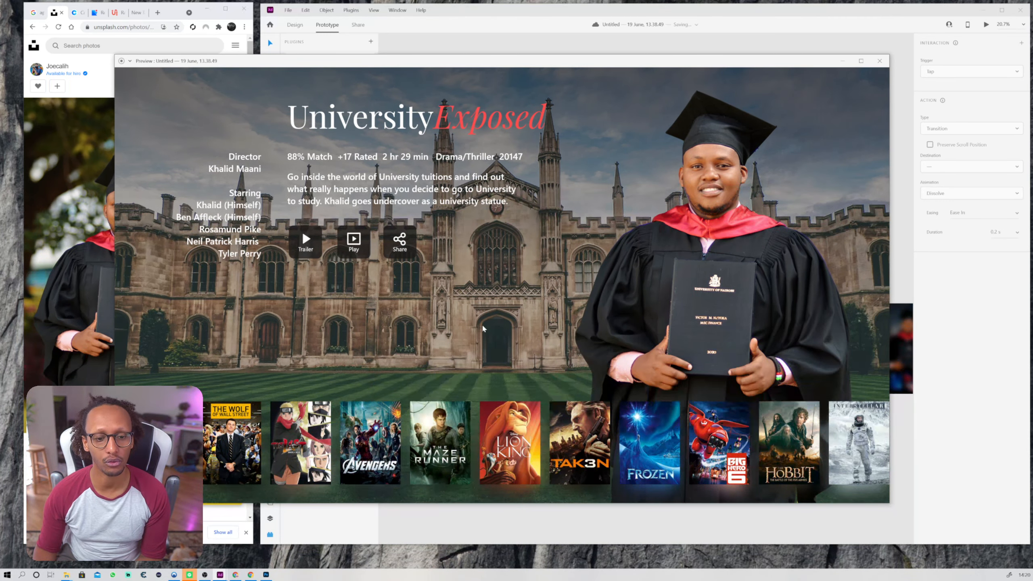
pyautogui.press('Left')
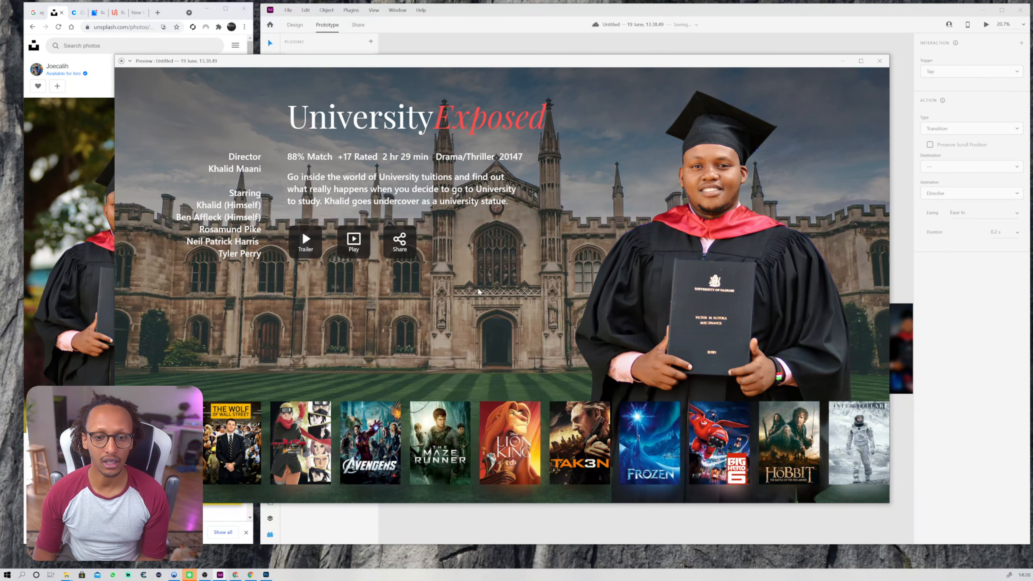
# Test opening and closing the share pop-up in the preview, and replay the intro transition.
pyautogui.click(400, 242)
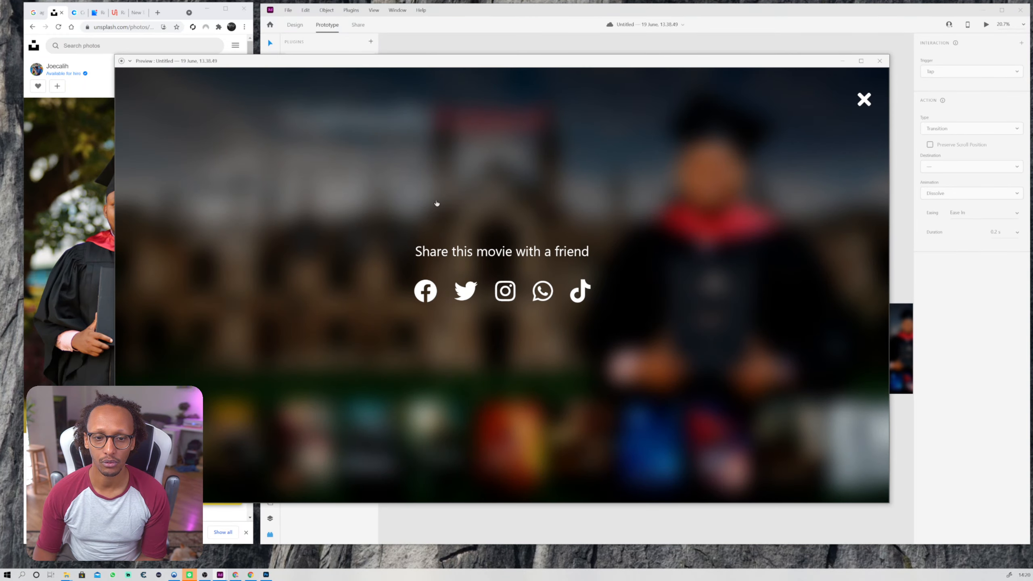
pyautogui.click(436, 203)
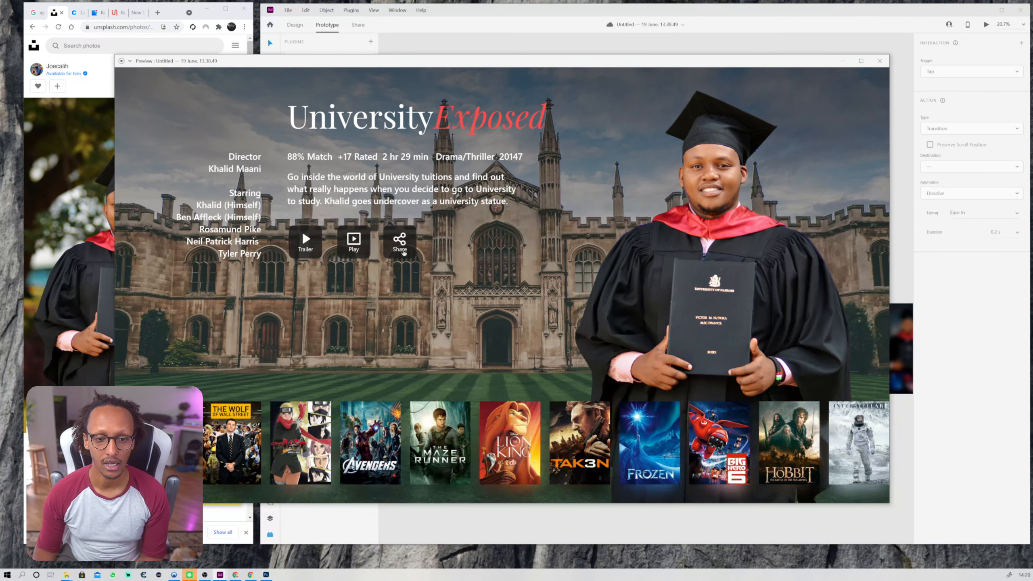
pyautogui.click(404, 252)
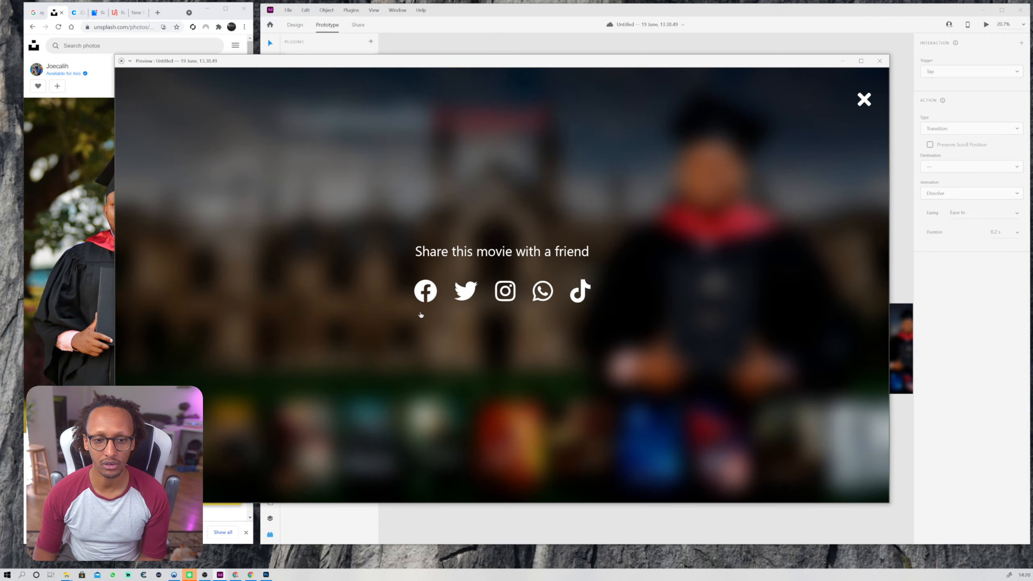
pyautogui.click(449, 202)
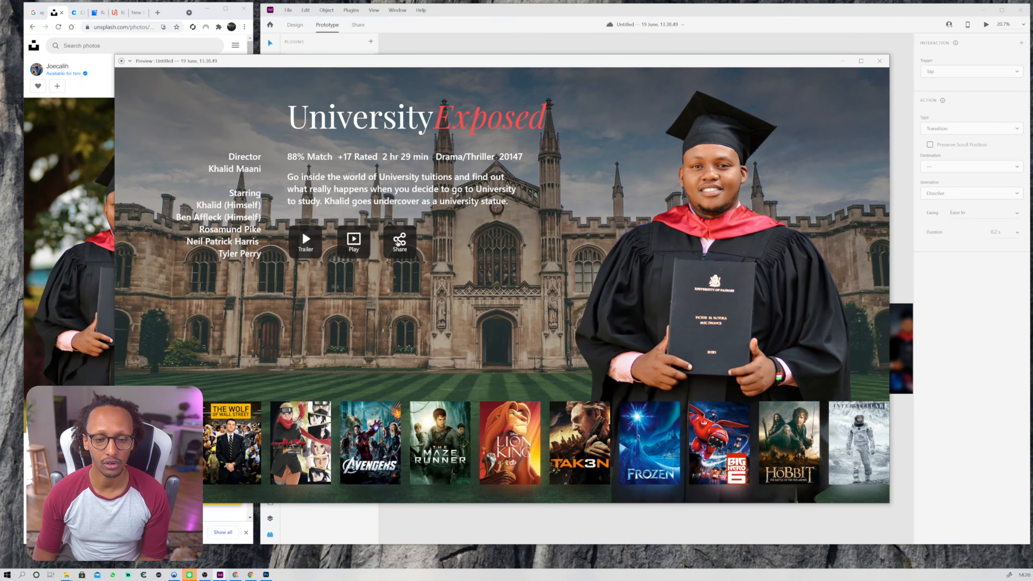
pyautogui.click(399, 242)
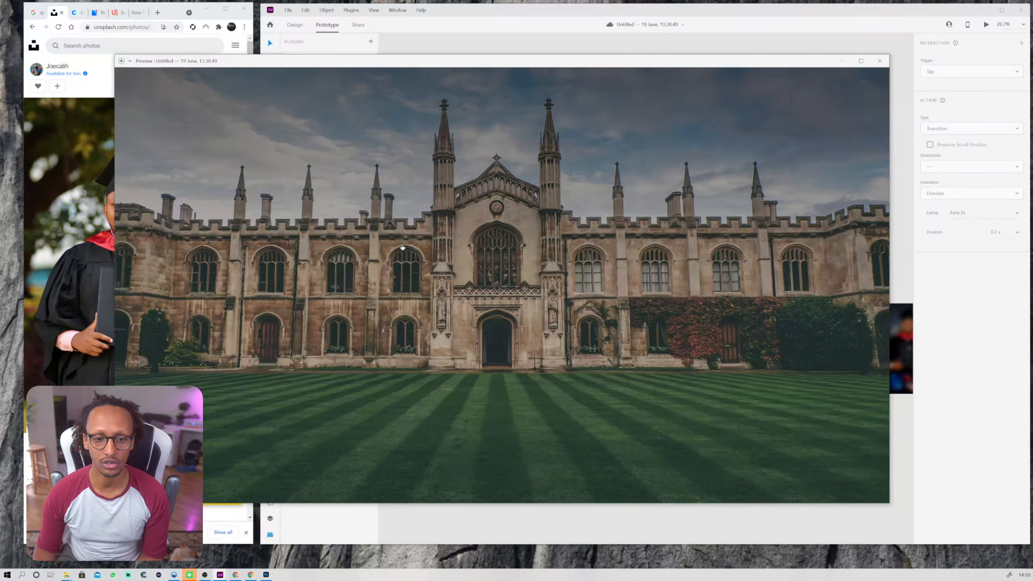
pyautogui.click(402, 246)
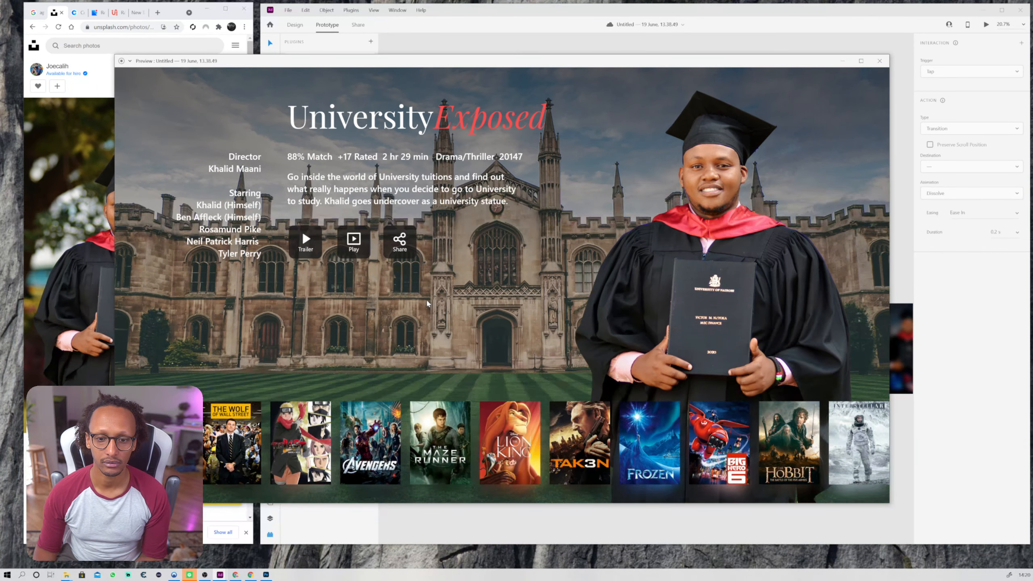
pyautogui.click(400, 243)
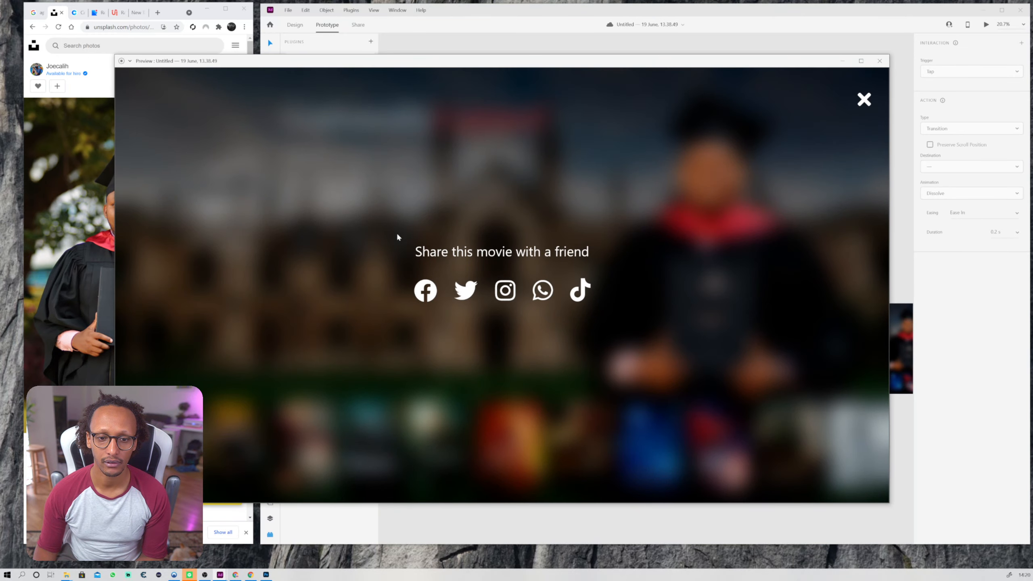